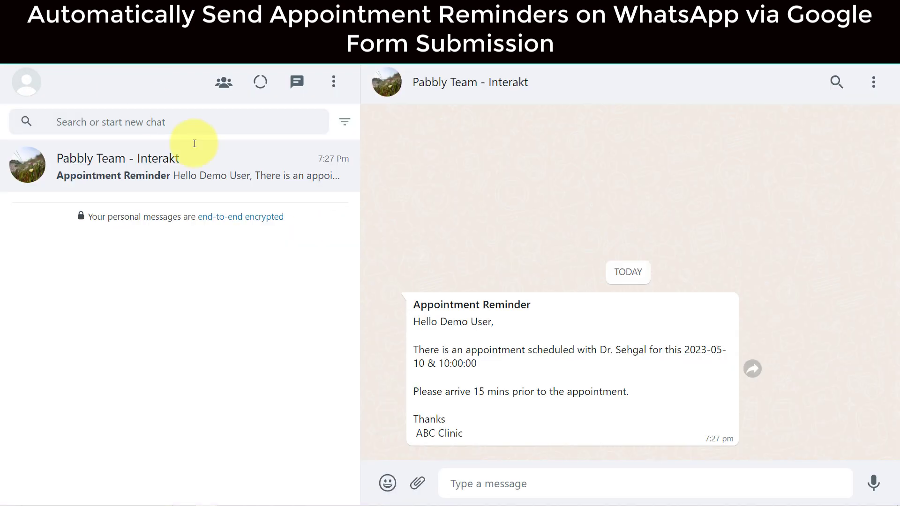
# Step: Read through the Appointment Reminder message received in the WhatsApp chat
pyautogui.moveTo(412, 302); pyautogui.dragTo(471, 439)
pyautogui.click(483, 417)
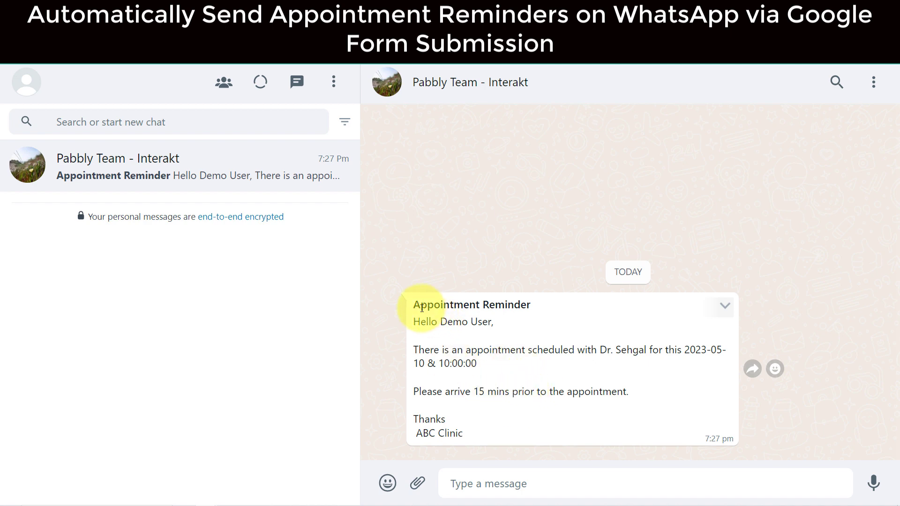
pyautogui.moveTo(421, 307); pyautogui.dragTo(536, 308)
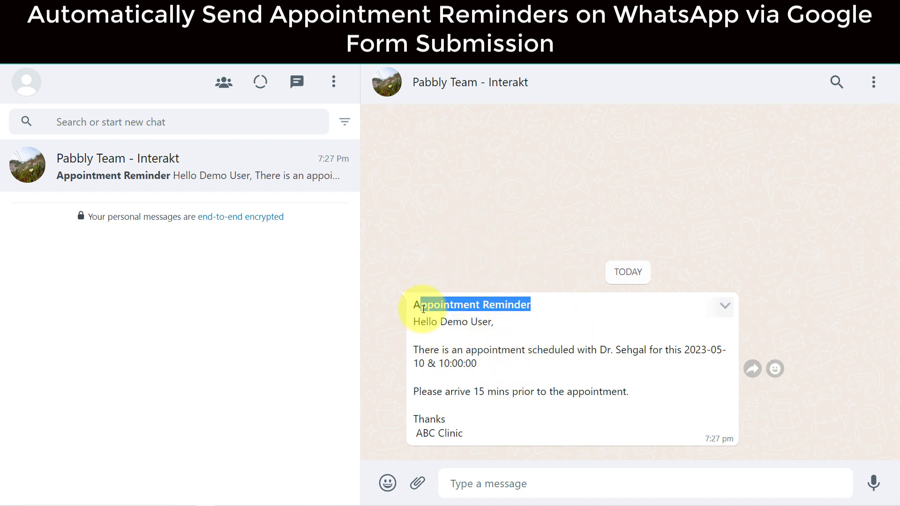
# Step: Look over the Clinic Appointment form in Google Forms and the WhatsApp Templates page in Interakt
pyautogui.click(39, 10)
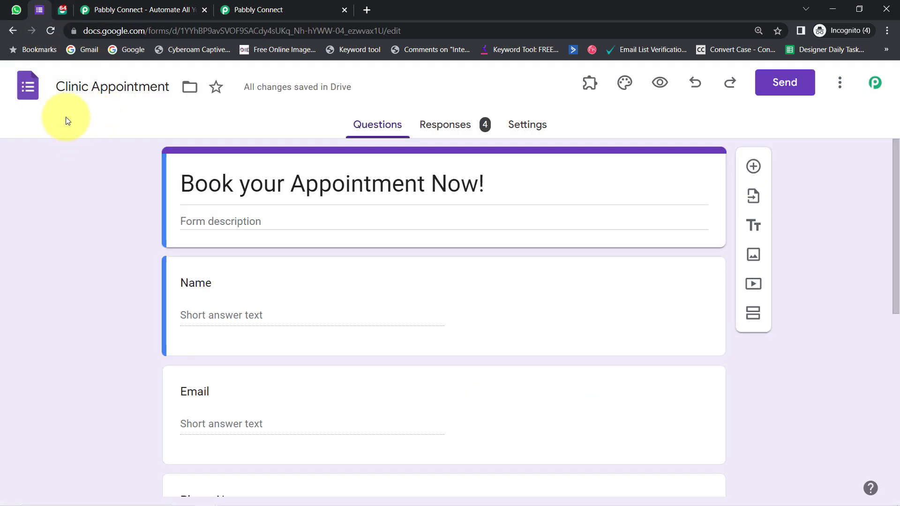
pyautogui.click(62, 8)
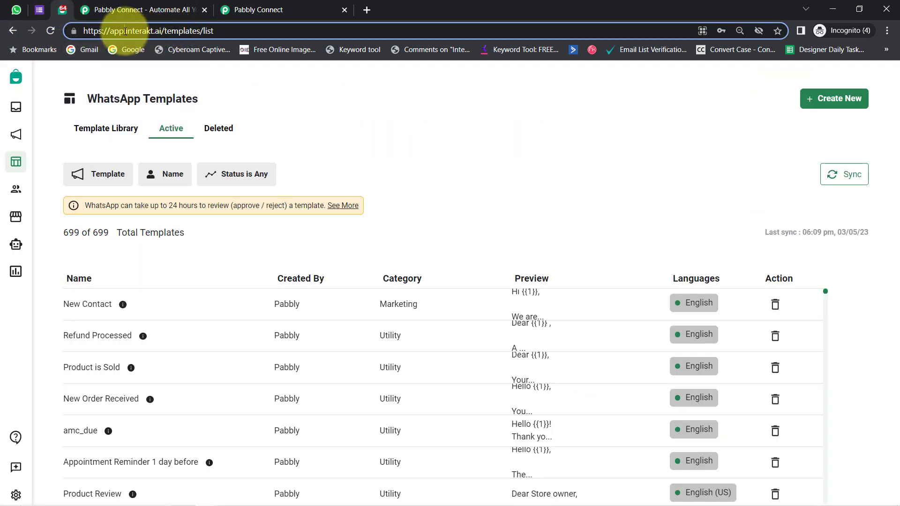
pyautogui.moveTo(125, 31); pyautogui.dragTo(174, 33)
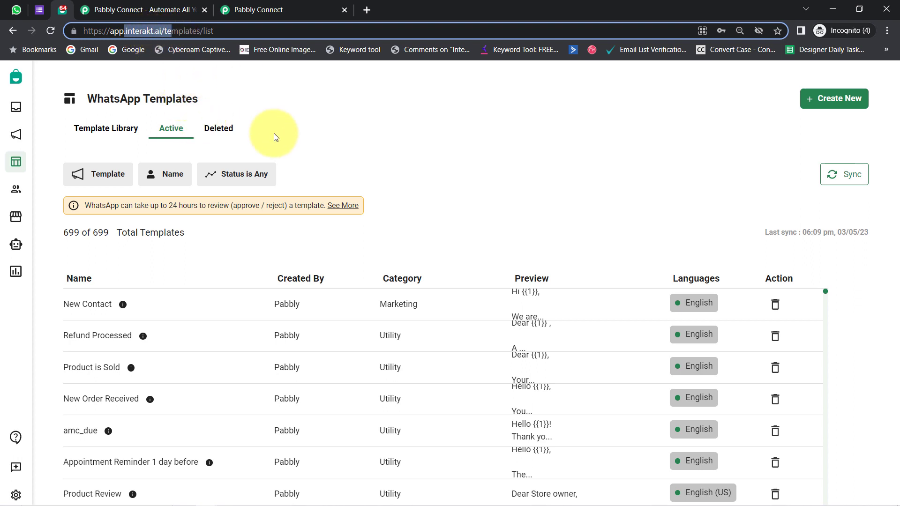
pyautogui.click(886, 31)
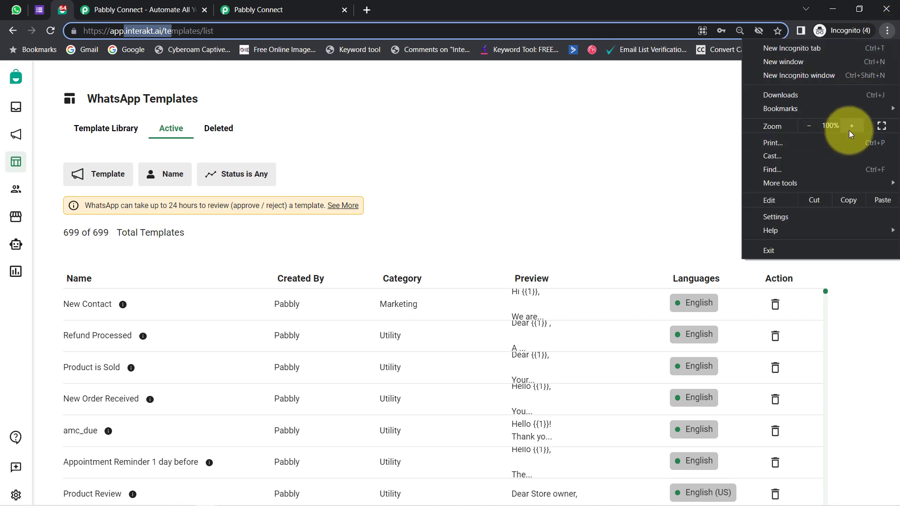
pyautogui.click(851, 125)
pyautogui.click(851, 126)
pyautogui.click(575, 150)
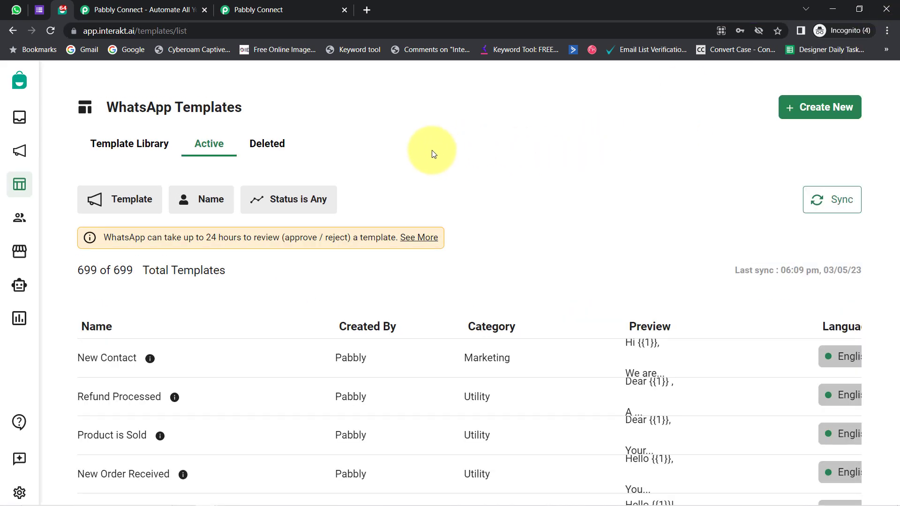
pyautogui.click(41, 3)
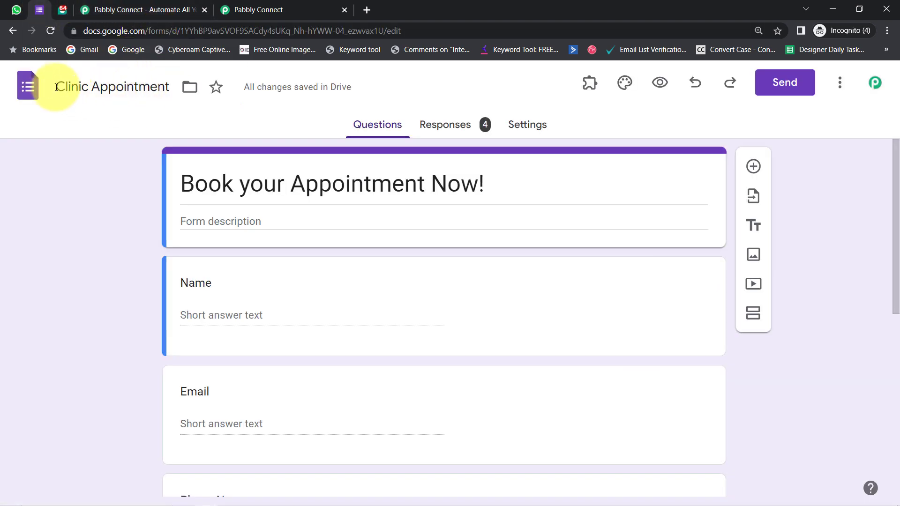
pyautogui.click(56, 9)
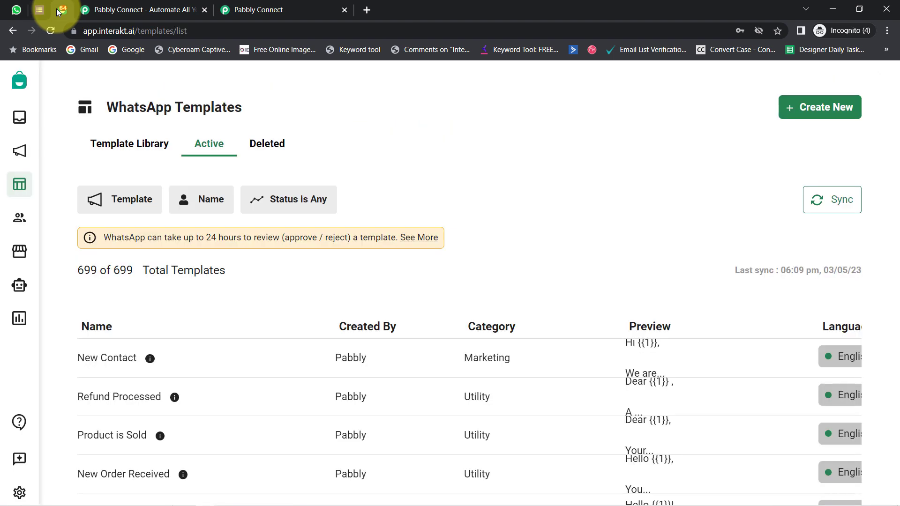
# Step: Switch to Pabbly Connect and look over its home page with the sign-up option and the workflow dashboard
pyautogui.click(109, 3)
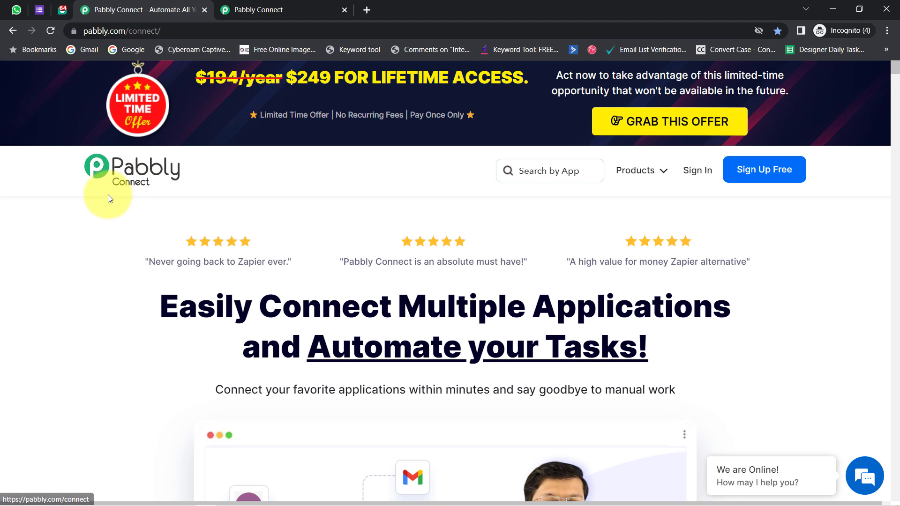
pyautogui.click(295, 6)
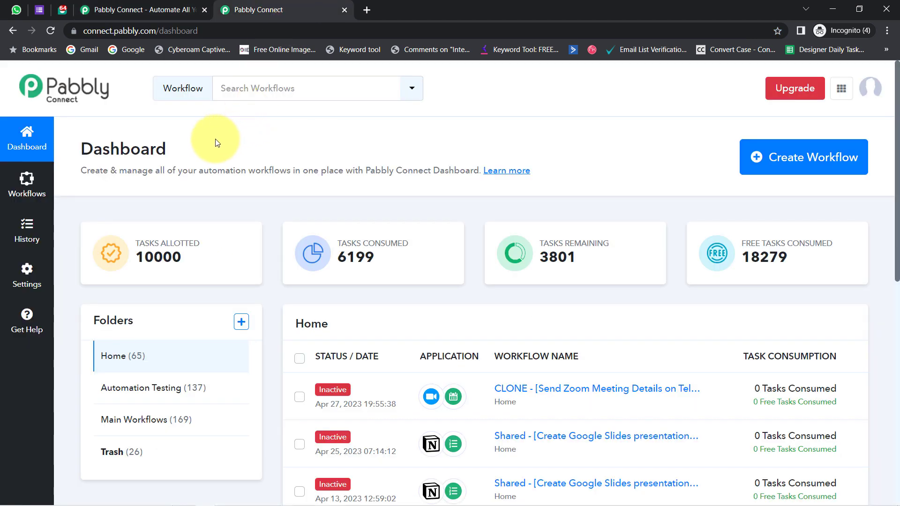
pyautogui.moveTo(101, 149); pyautogui.dragTo(418, 187)
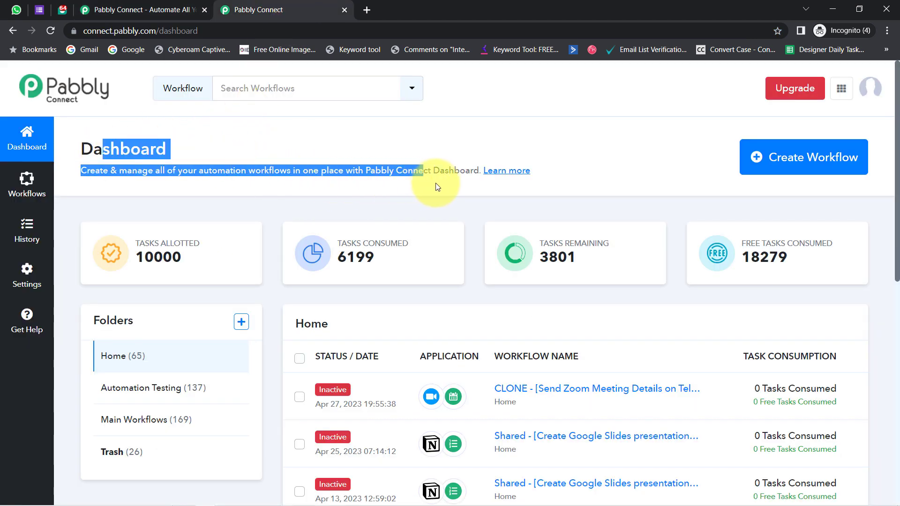
pyautogui.click(192, 163)
pyautogui.click(104, 5)
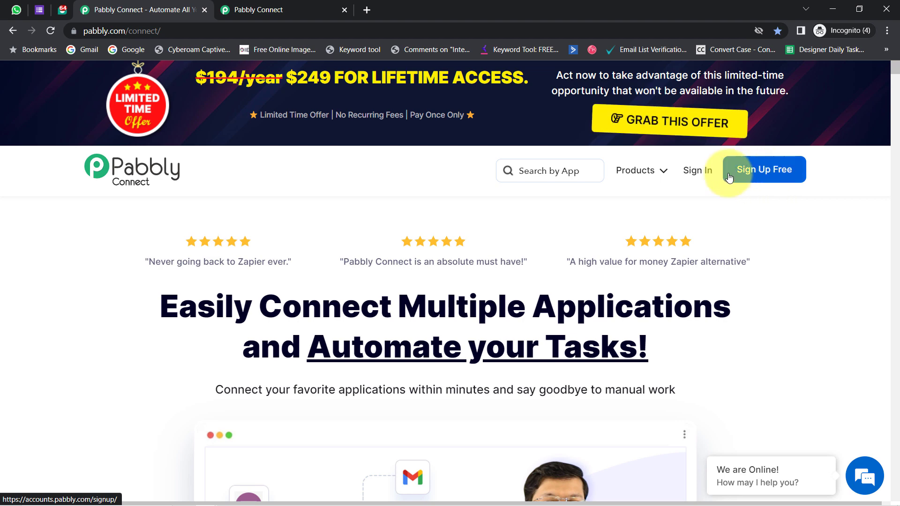
pyautogui.click(257, 9)
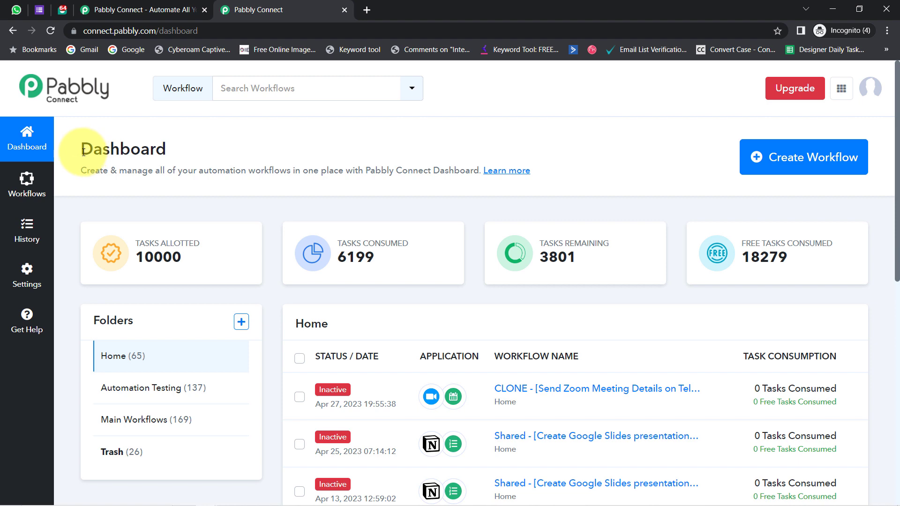
pyautogui.moveTo(83, 153); pyautogui.dragTo(249, 187)
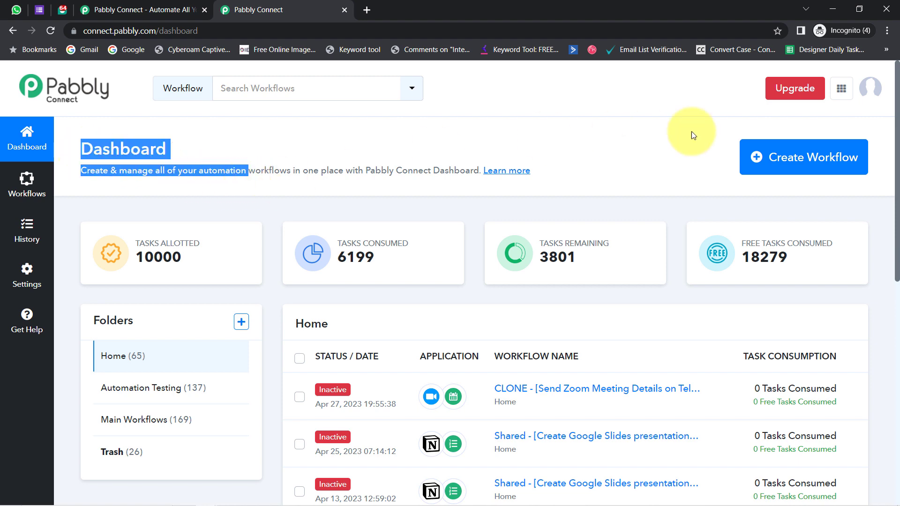
# Step: Create a workflow named "When Appointment is Received via Google Forms - Send Reminder on WhatsApp 1 Day Before"
pyautogui.click(816, 154)
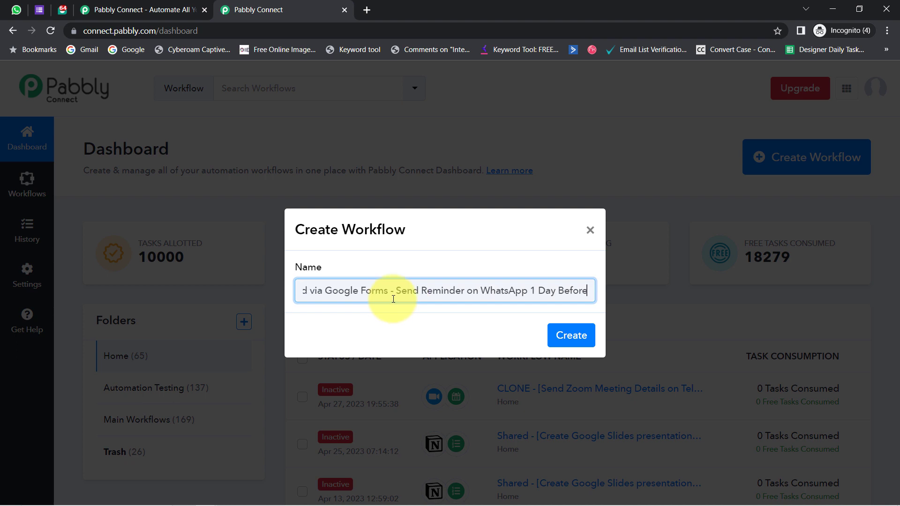
pyautogui.moveTo(417, 291); pyautogui.dragTo(224, 288)
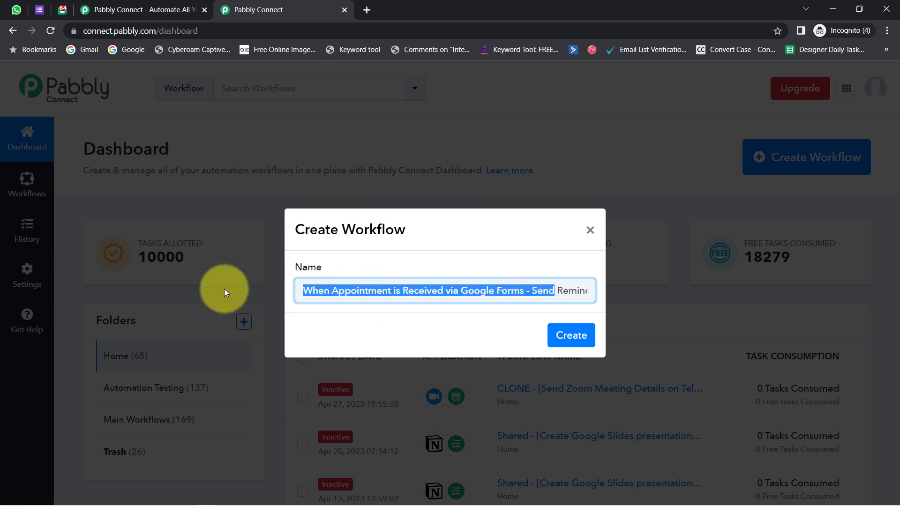
pyautogui.click(338, 289)
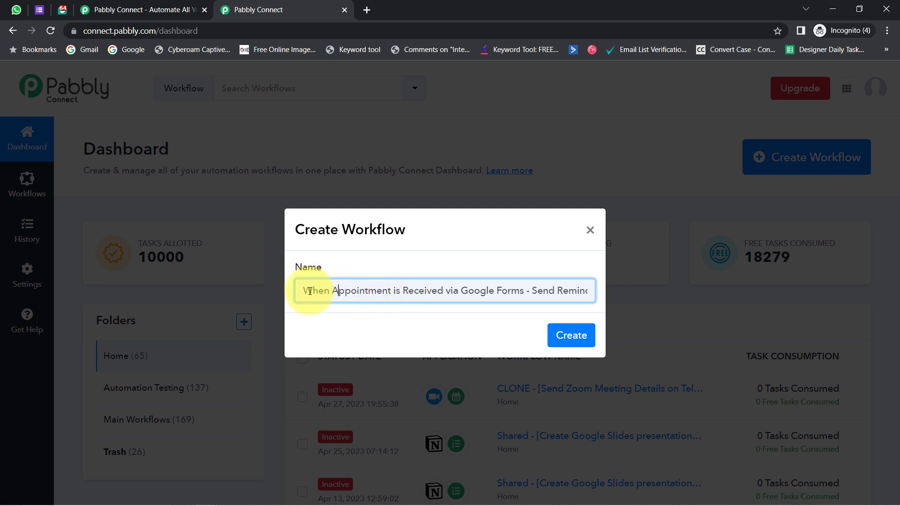
pyautogui.moveTo(323, 291); pyautogui.dragTo(618, 299)
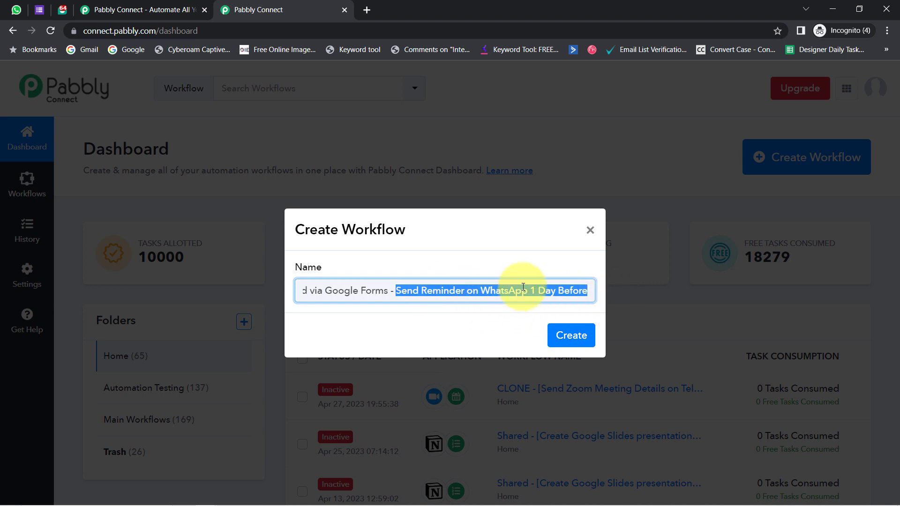
pyautogui.click(550, 286)
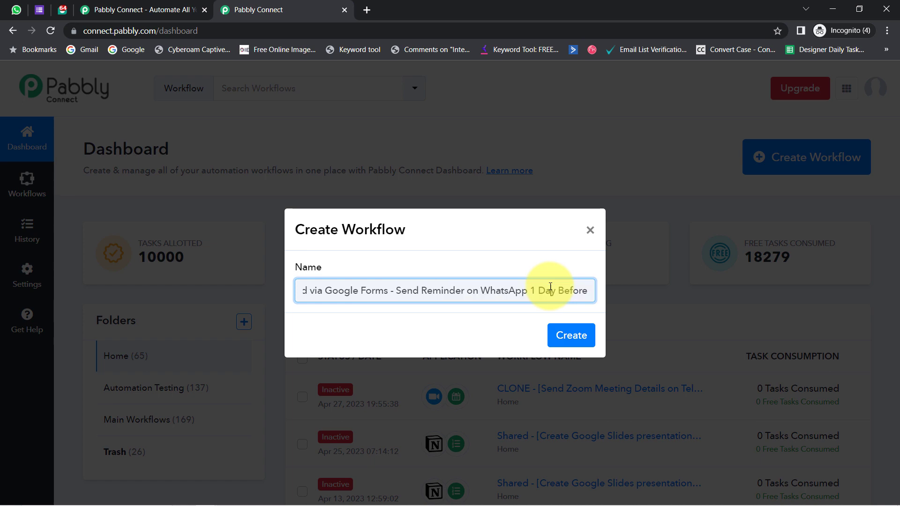
pyautogui.click(573, 324)
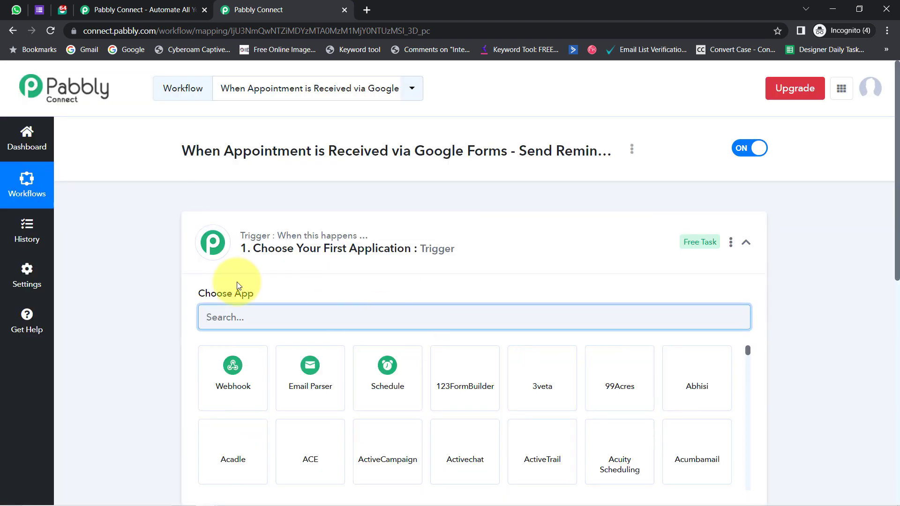
# Step: Choose Google Forms as the trigger application of the workflow
pyautogui.click(231, 241)
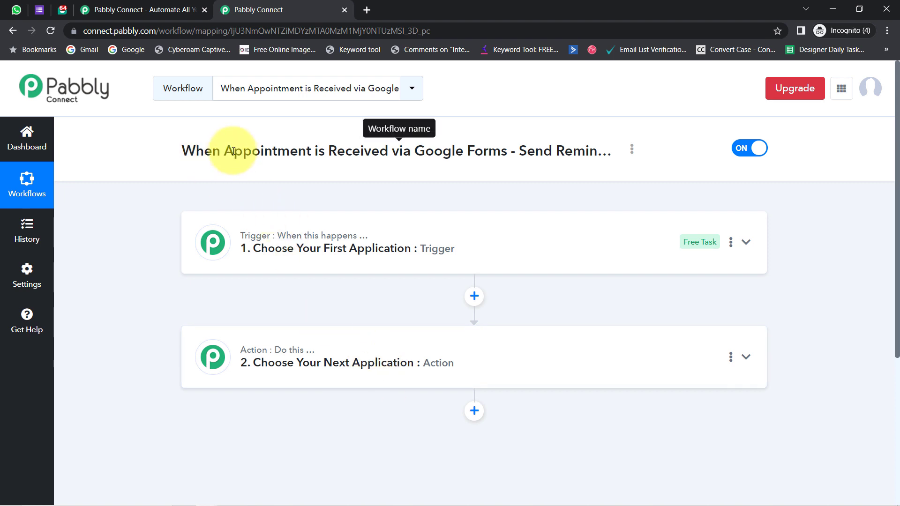
pyautogui.moveTo(203, 151); pyautogui.dragTo(502, 149)
pyautogui.click(368, 249)
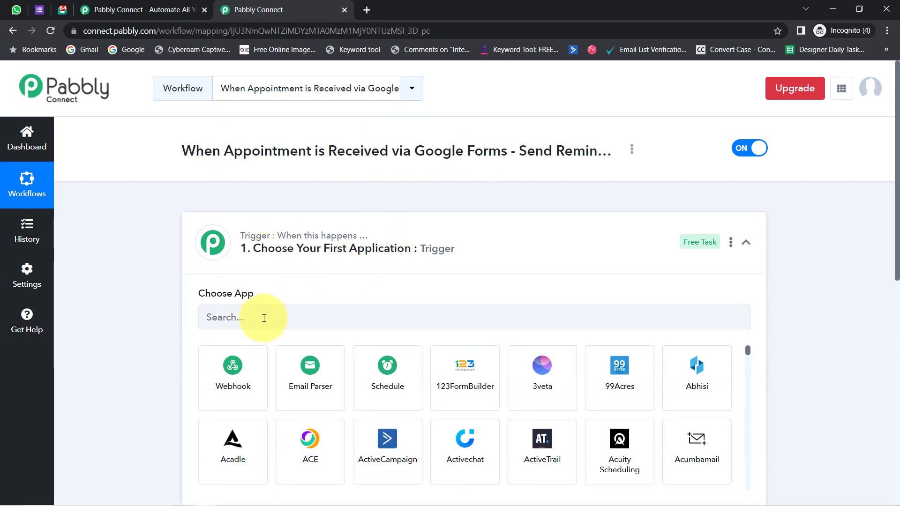
pyautogui.click(264, 318)
pyautogui.write('google for')
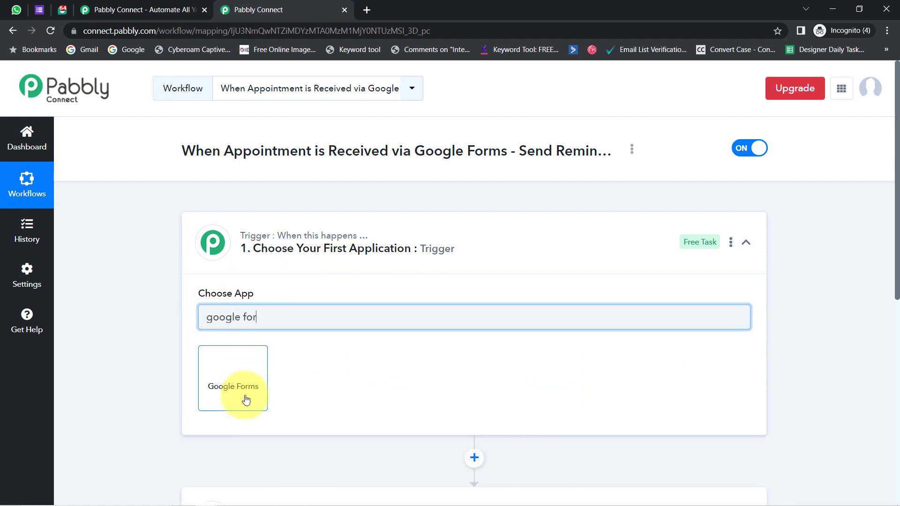
pyautogui.click(223, 386)
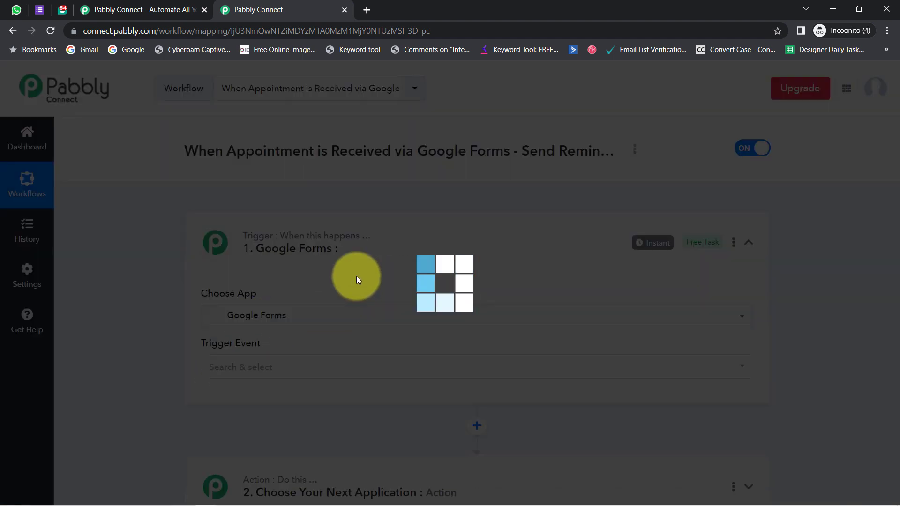
# Step: Choose Interakt as the application for the workflow's action step
pyautogui.scroll(-6, 897, 184)
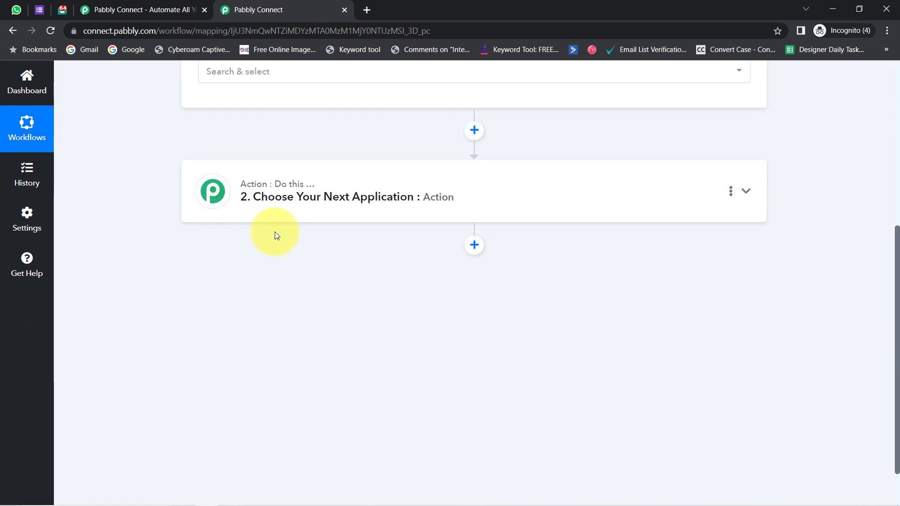
pyautogui.click(258, 235)
pyautogui.click(208, 265)
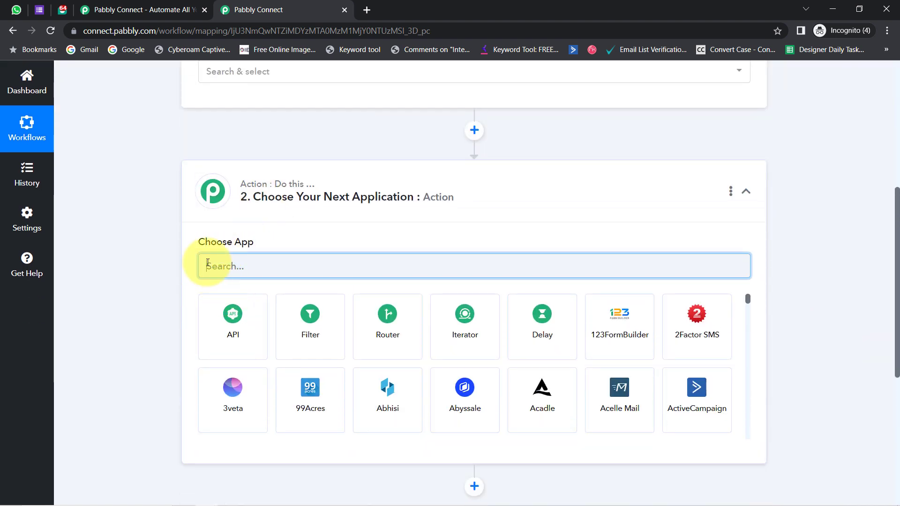
pyautogui.write('Inte')
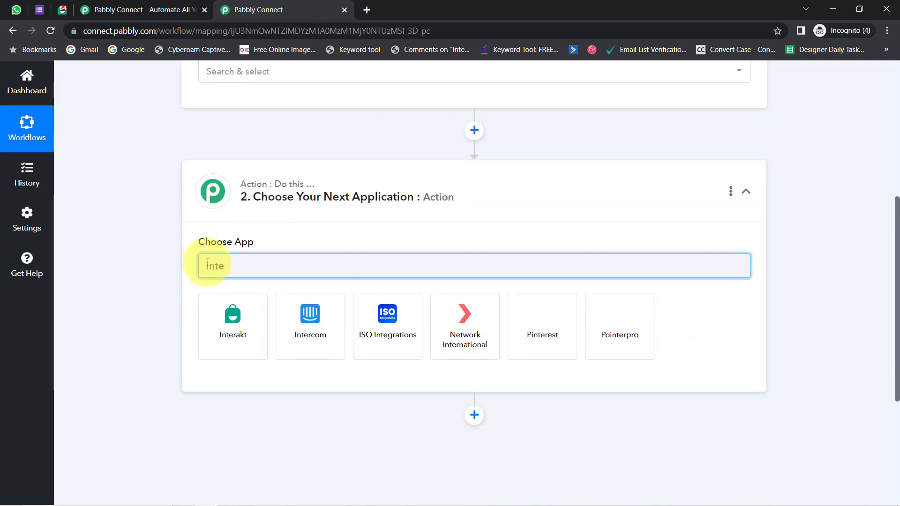
pyautogui.click(223, 318)
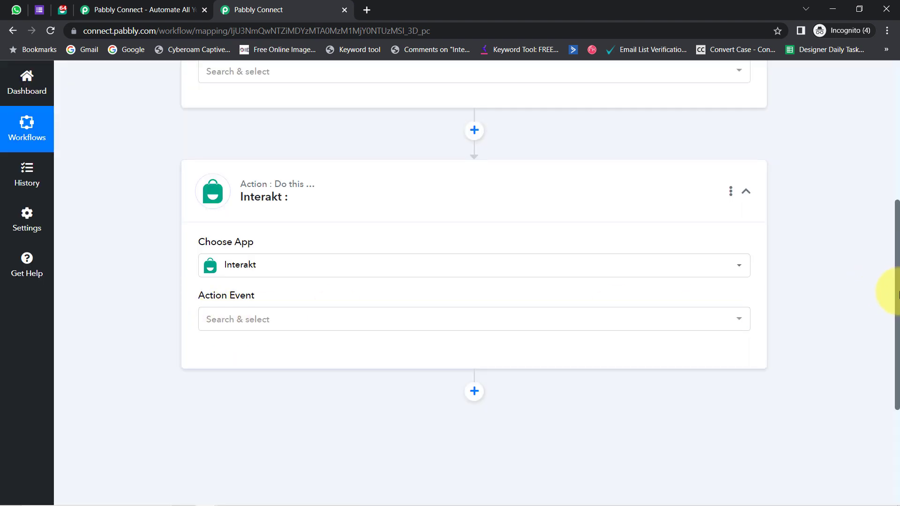
# Step: Set the Google Forms trigger event to New Response Received and bring up its webhook URL instructions
pyautogui.moveTo(897, 289); pyautogui.dragTo(884, 221)
pyautogui.scroll(3, 127, 140)
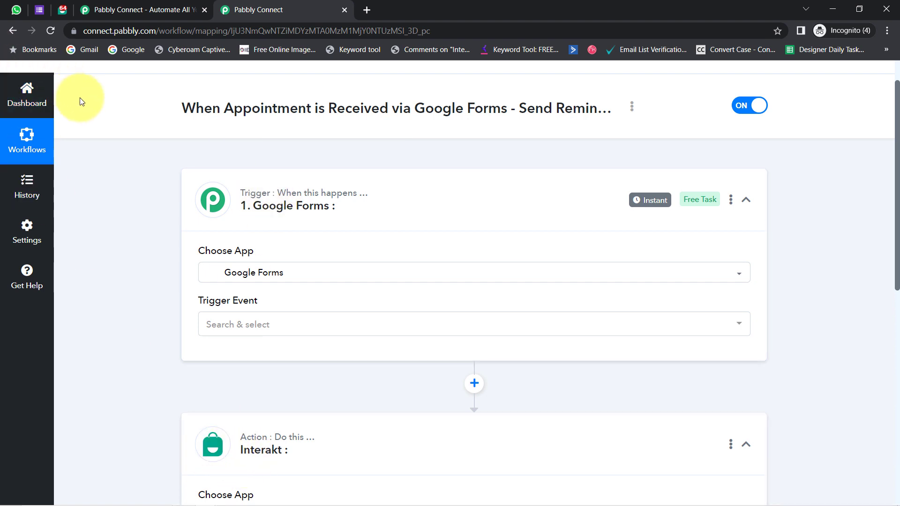
pyautogui.scroll(1, 81, 104)
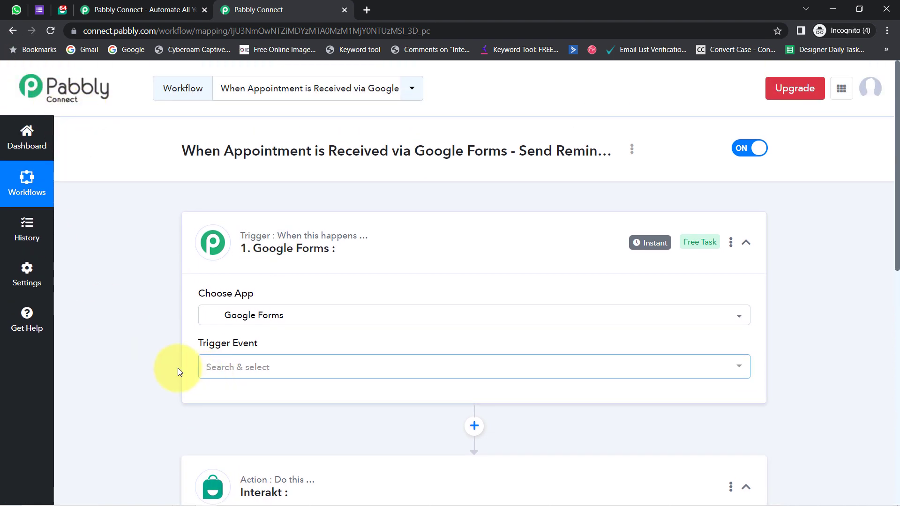
pyautogui.click(243, 372)
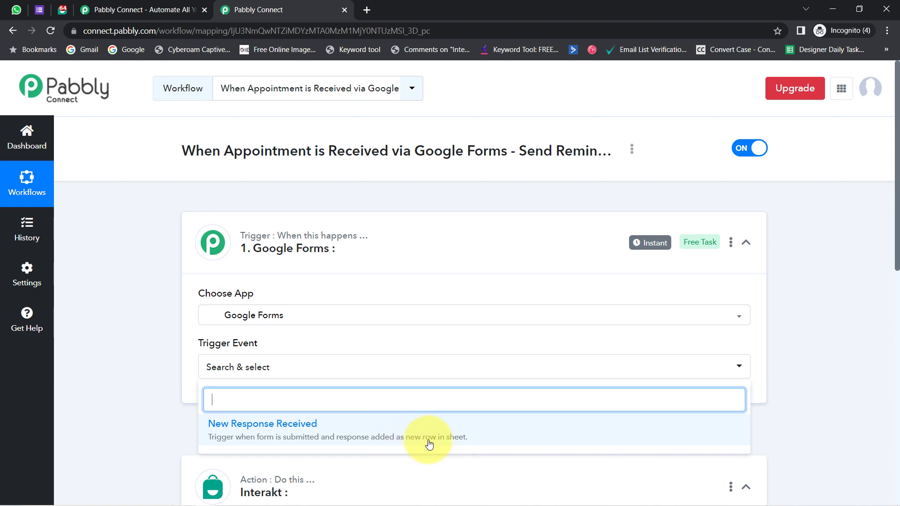
pyautogui.click(398, 435)
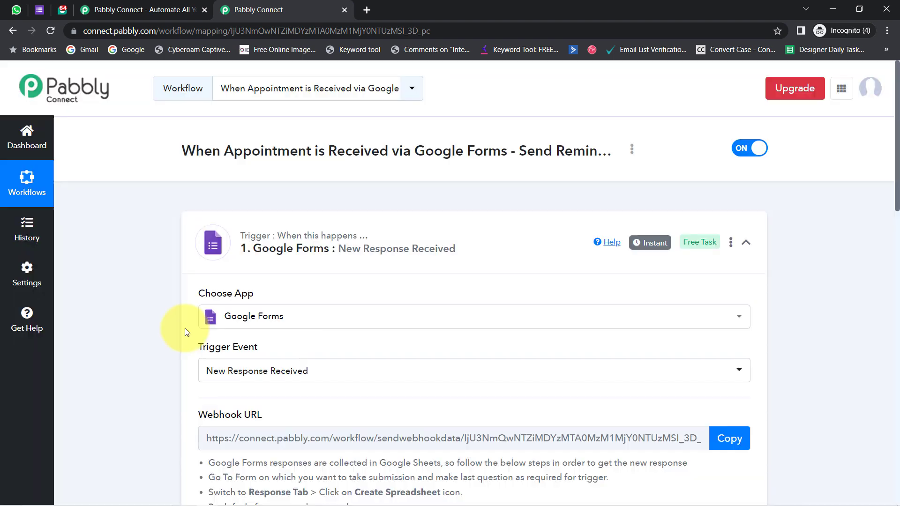
pyautogui.scroll(-3, 184, 331)
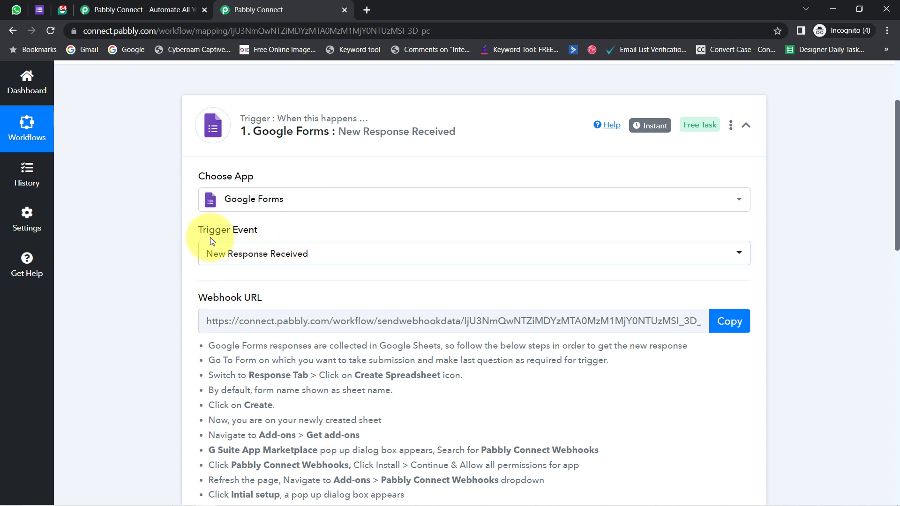
pyautogui.scroll(-1, 253, 252)
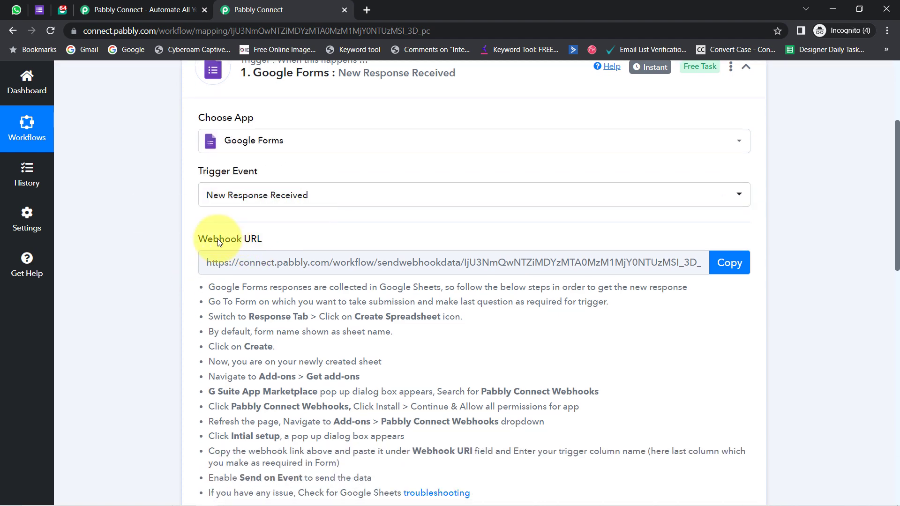
# Step: Read the Google Forms trigger's setup instructions and copy its webhook URL
pyautogui.moveTo(197, 238); pyautogui.dragTo(280, 233)
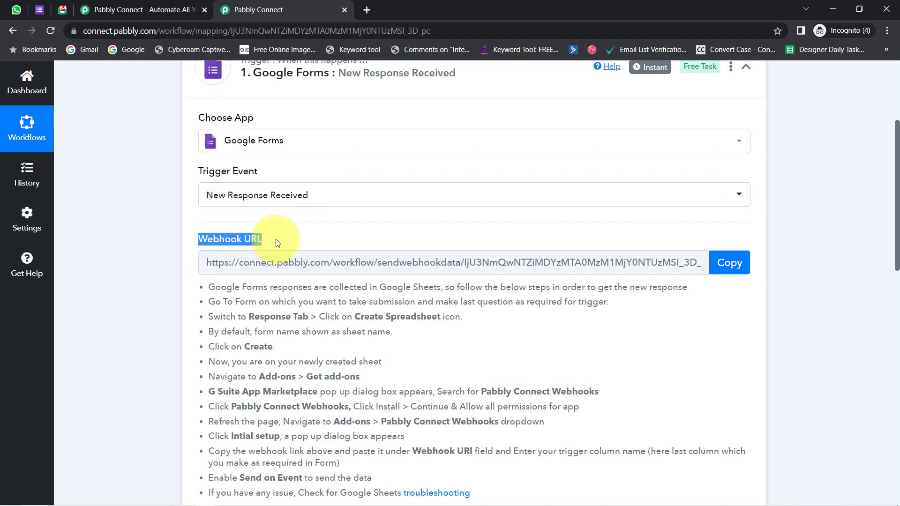
pyautogui.moveTo(211, 293); pyautogui.dragTo(350, 448)
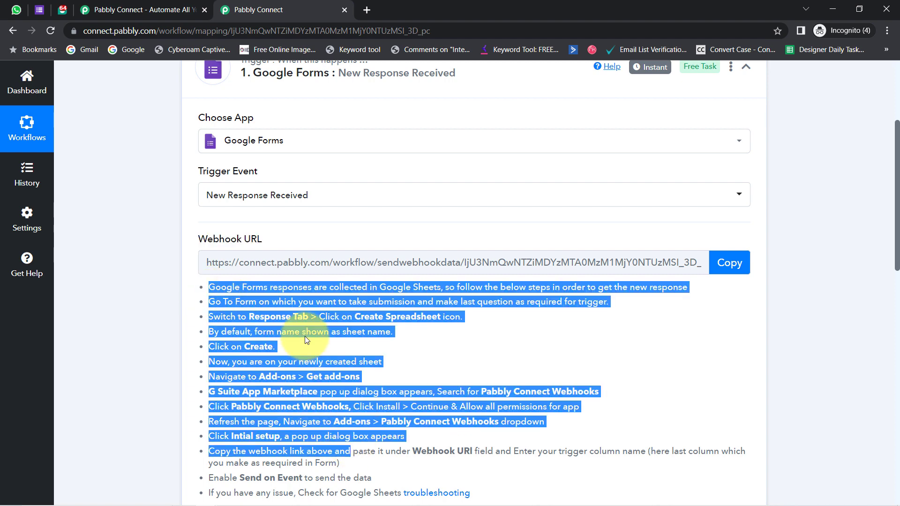
pyautogui.click(237, 299)
pyautogui.moveTo(221, 291); pyautogui.dragTo(302, 406)
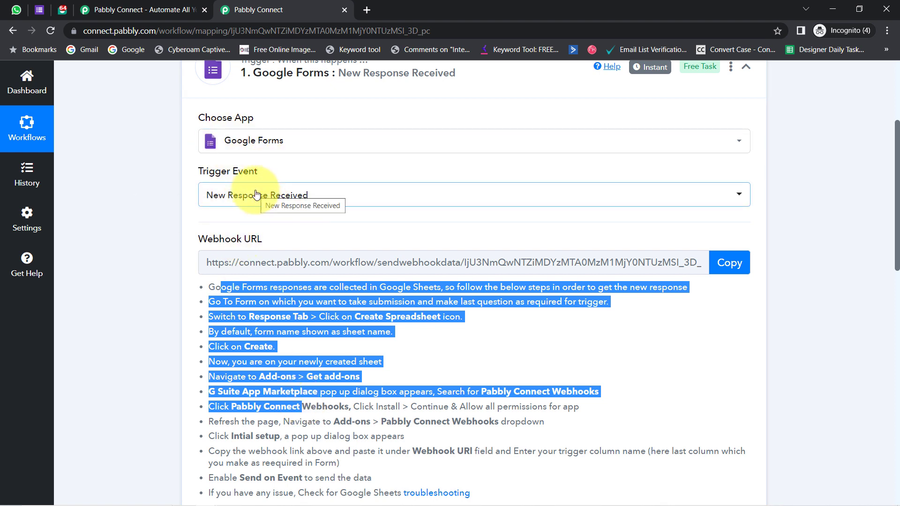
pyautogui.click(223, 236)
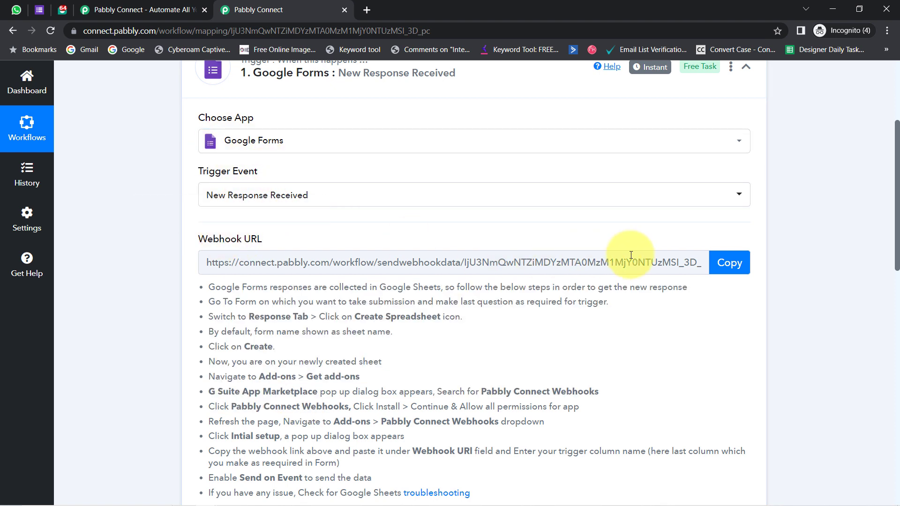
pyautogui.click(734, 268)
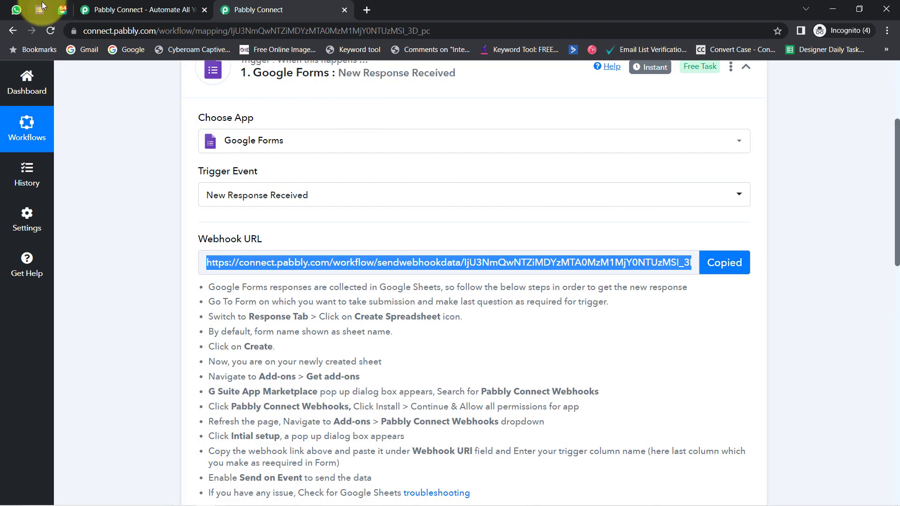
# Step: Switch to the Clinic Appointment form in Google Forms and open its responses in Google Sheets
pyautogui.click(41, 7)
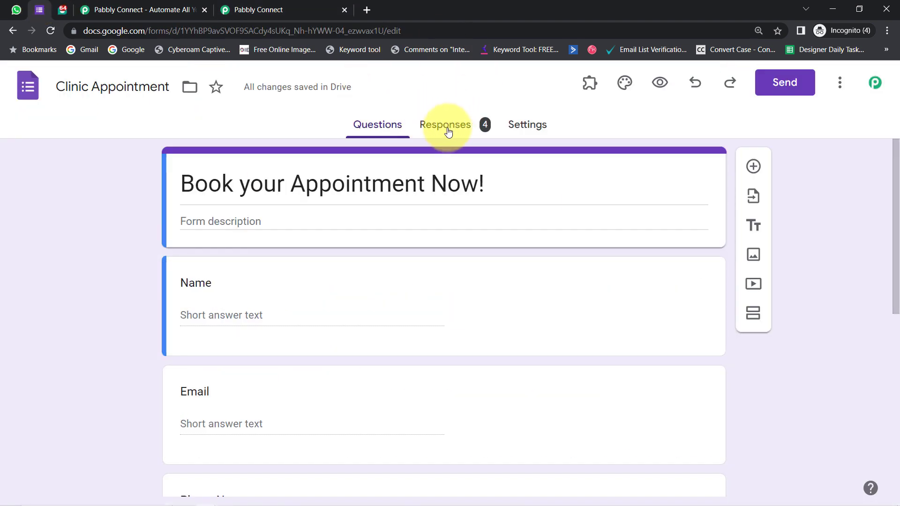
pyautogui.click(446, 122)
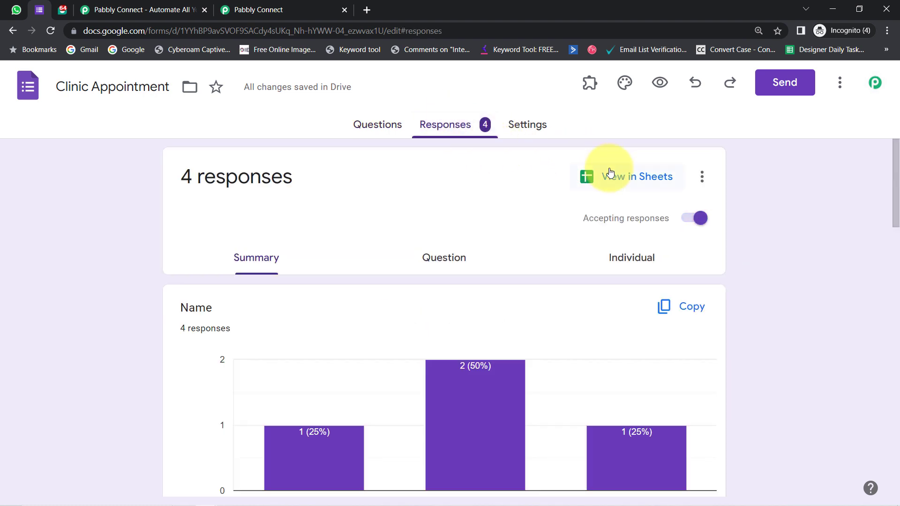
pyautogui.click(603, 171)
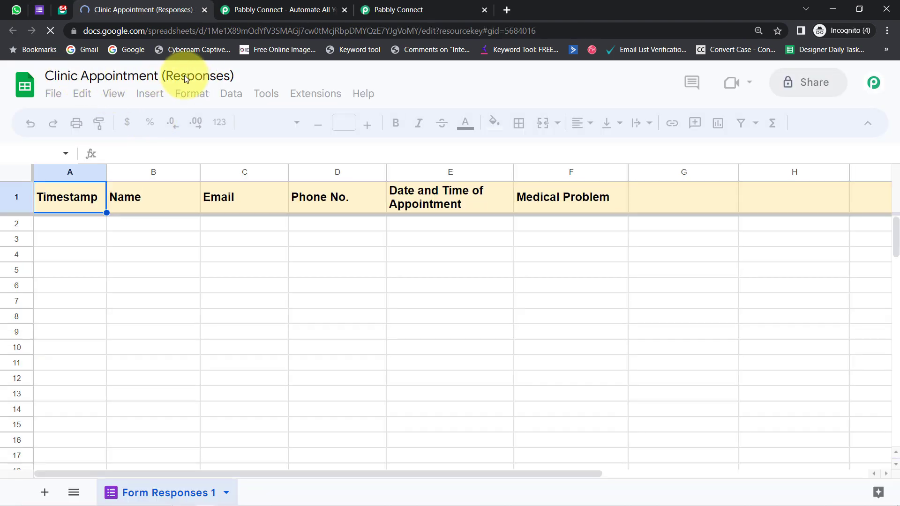
pyautogui.click(131, 219)
# Step: Go back to the form, review its questions down to Medical Problem, and return to the responses spreadsheet
pyautogui.click(39, 10)
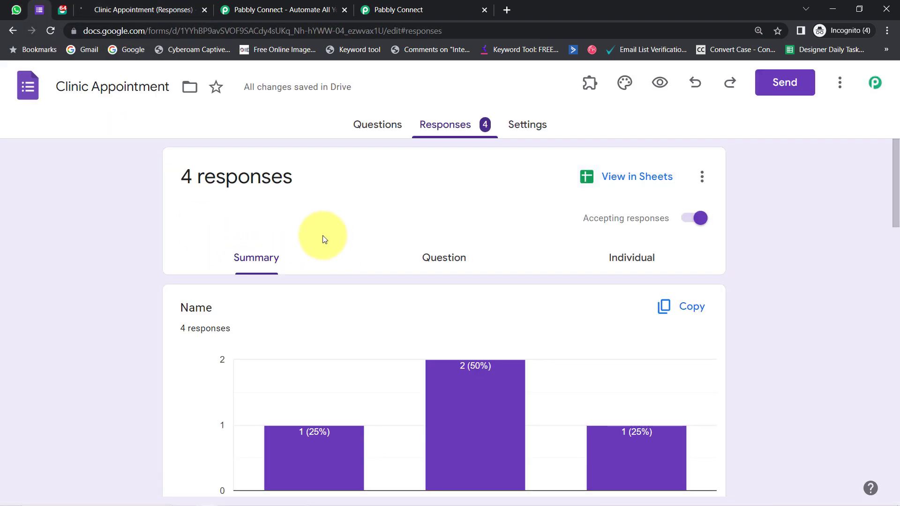
pyautogui.click(360, 126)
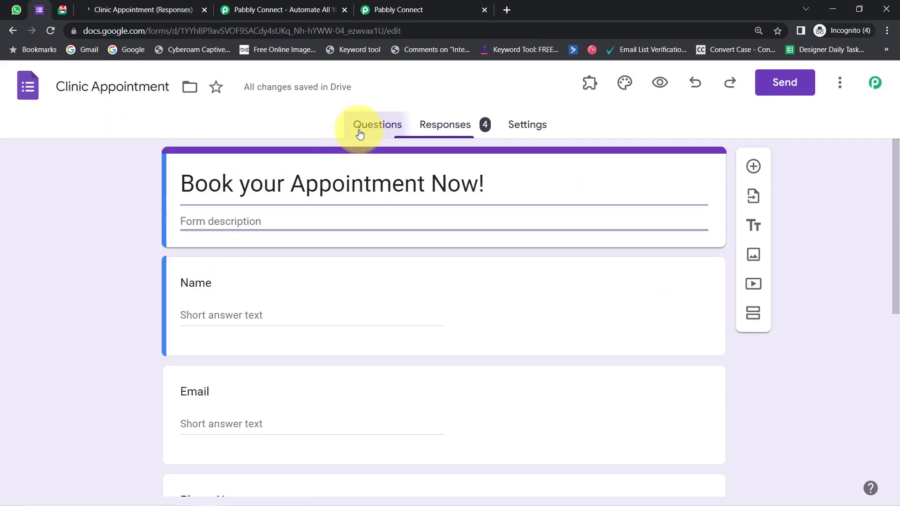
pyautogui.scroll(-4, 201, 325)
pyautogui.scroll(-4, 201, 327)
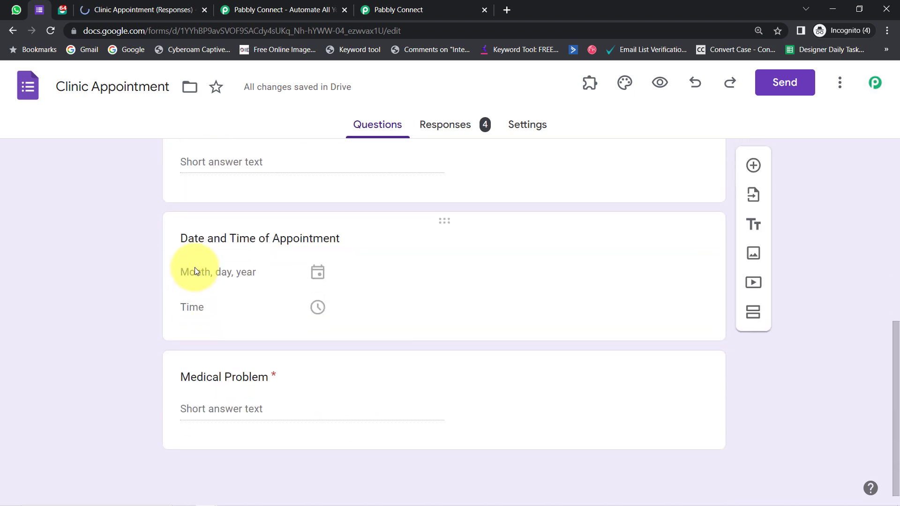
pyautogui.scroll(6, 195, 267)
pyautogui.click(143, 5)
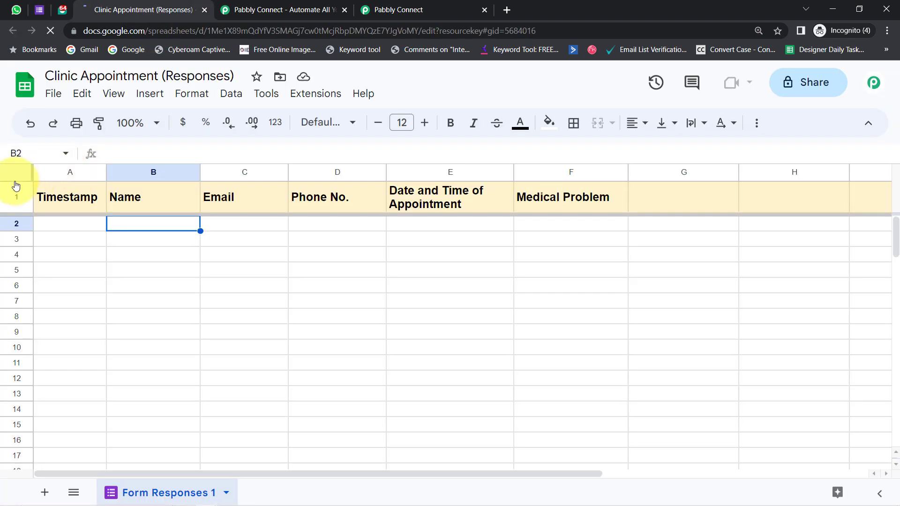
# Step: Search the Google Workspace Marketplace add-ons for Pabbly Connect Webhooks, check its installation status, and close the marketplace
pyautogui.click(265, 269)
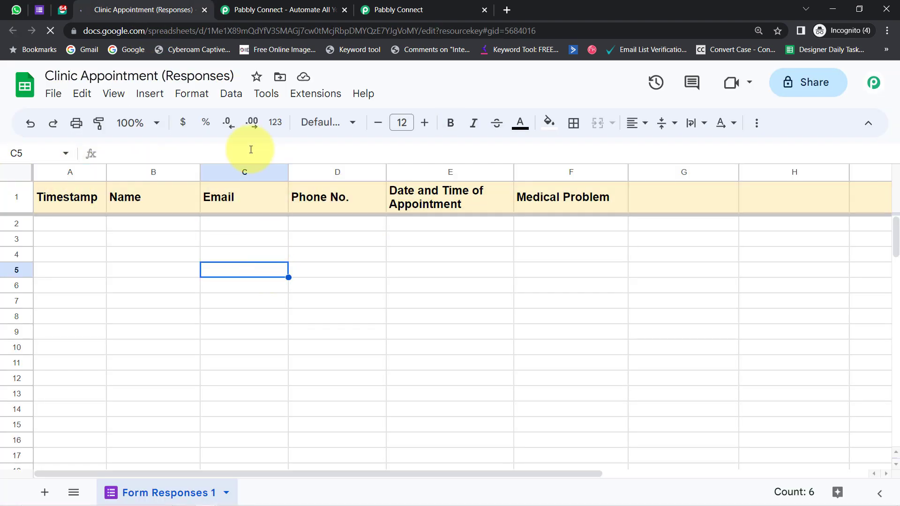
pyautogui.click(312, 95)
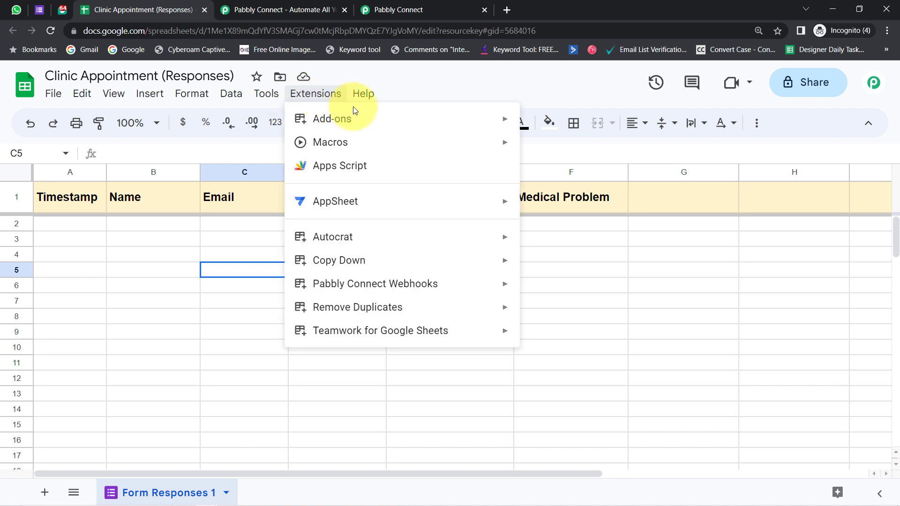
pyautogui.moveTo(457, 123)
pyautogui.click(575, 125)
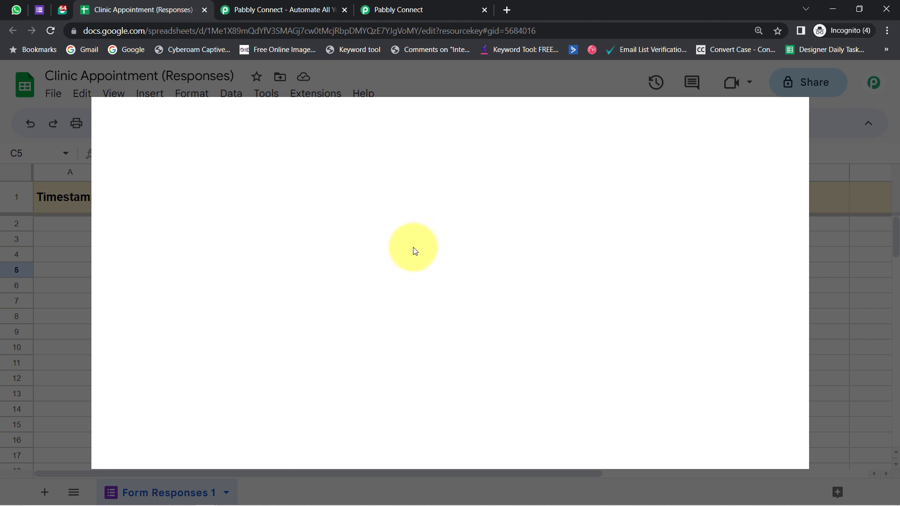
pyautogui.click(488, 124)
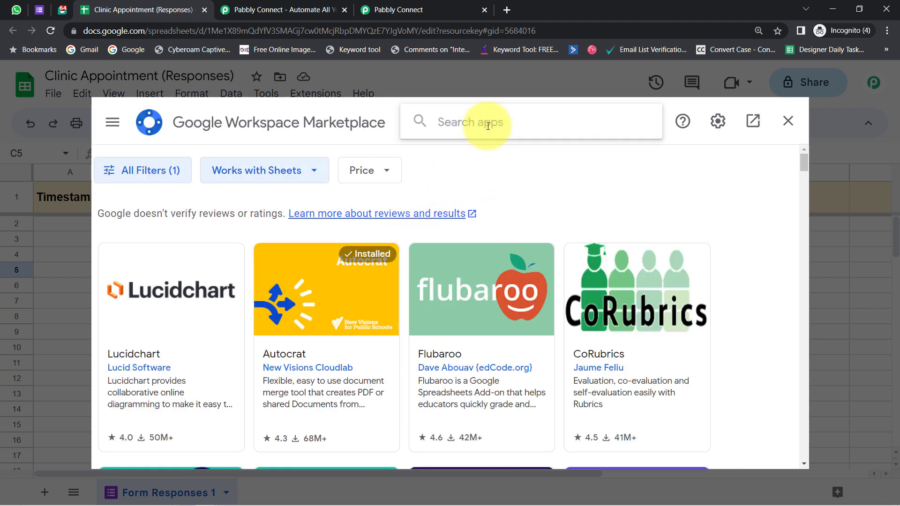
pyautogui.write('pabbly co')
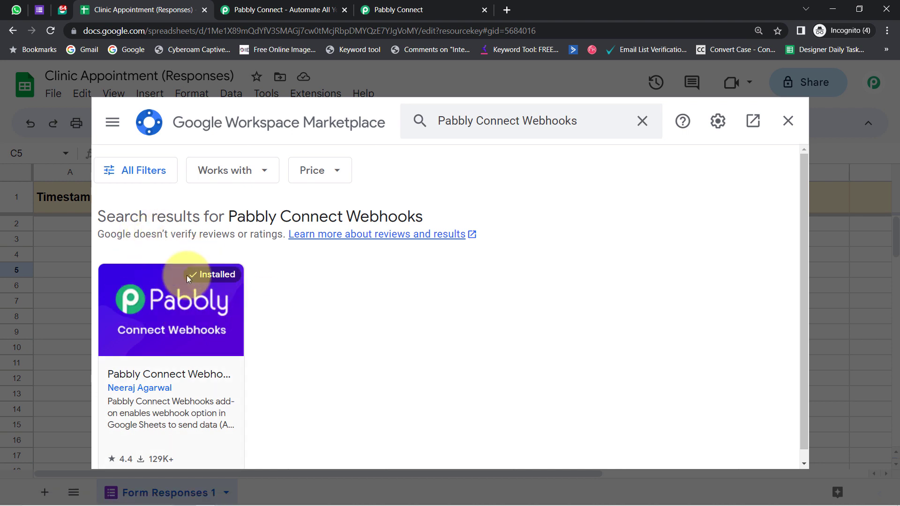
pyautogui.click(788, 122)
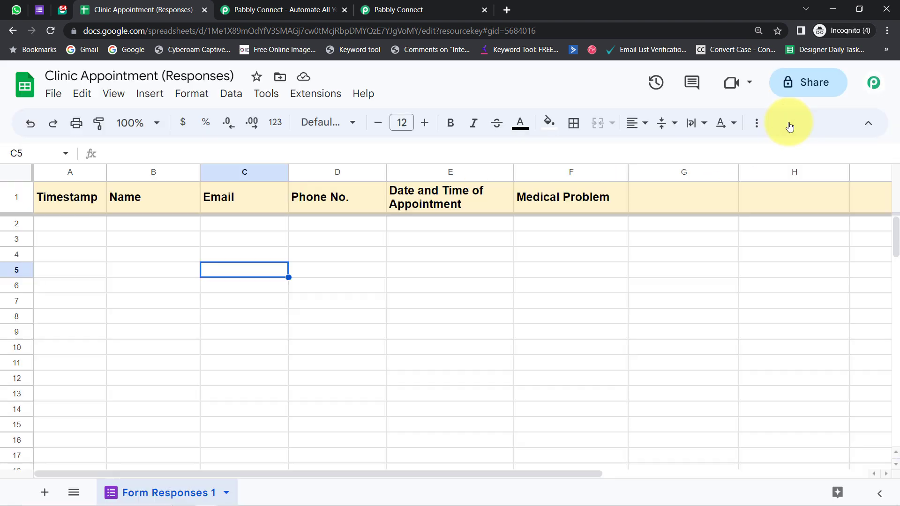
# Step: Set the zoom level of the Clinic Appointment responses spreadsheet to 125%
pyautogui.click(562, 318)
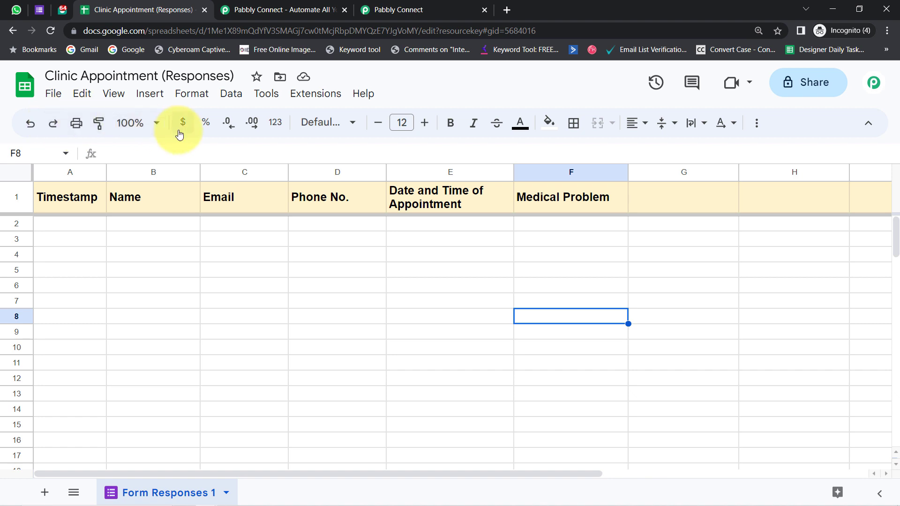
pyautogui.click(156, 123)
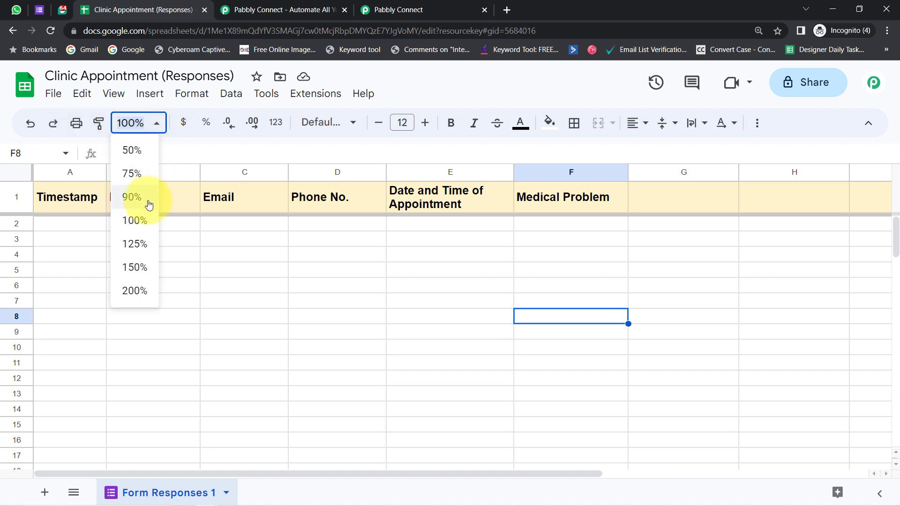
pyautogui.click(136, 245)
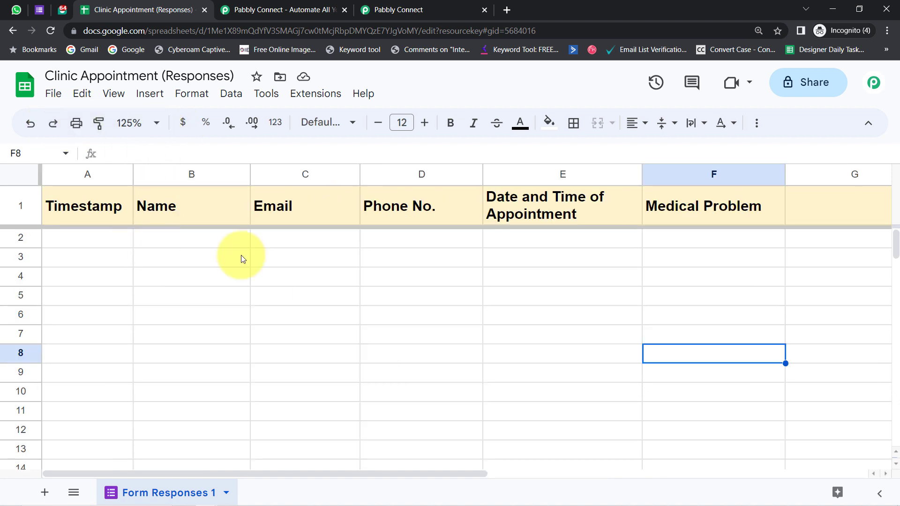
pyautogui.click(889, 31)
pyautogui.click(458, 279)
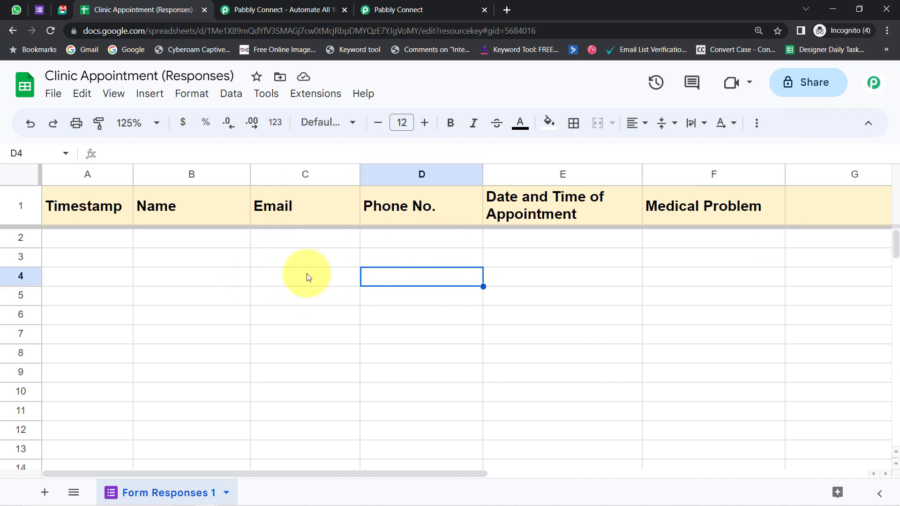
# Step: Open the Initial Setup of the Pabbly Connect Webhooks add-on for the responses sheet
pyautogui.click(311, 97)
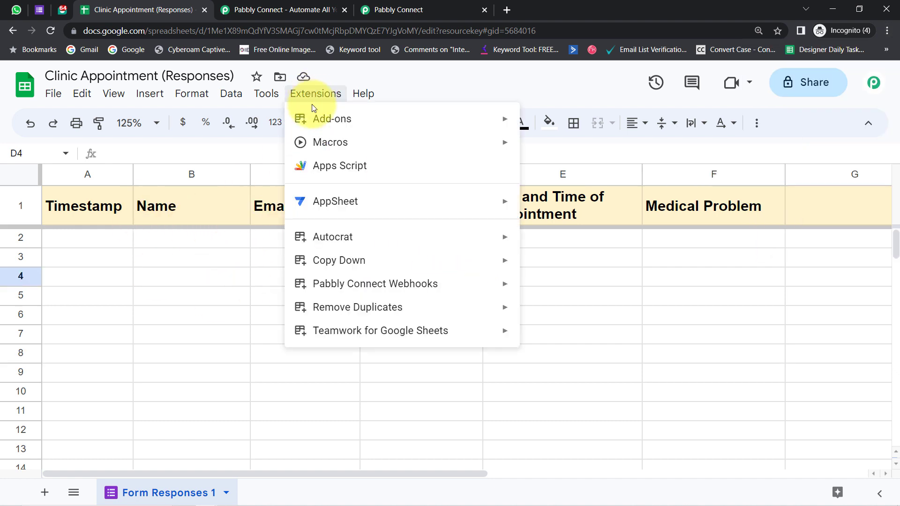
pyautogui.moveTo(429, 290)
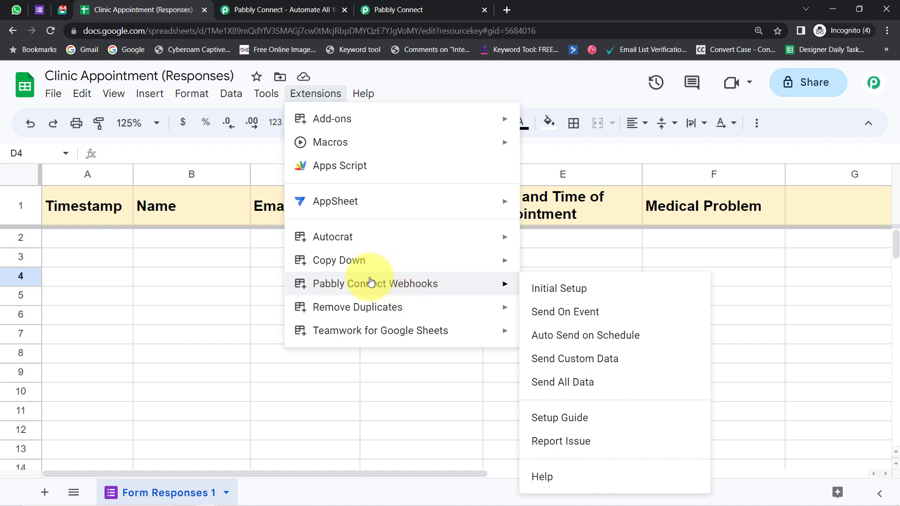
pyautogui.click(584, 294)
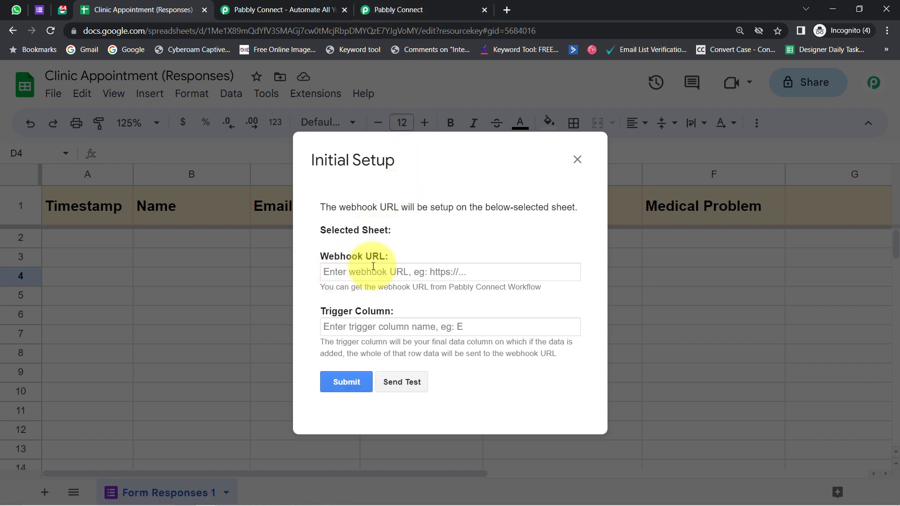
# Step: Close the spare Pabbly Connect homepage tab, then check the sheet's webhook URL and trigger column setup and dismiss it
pyautogui.click(302, 10)
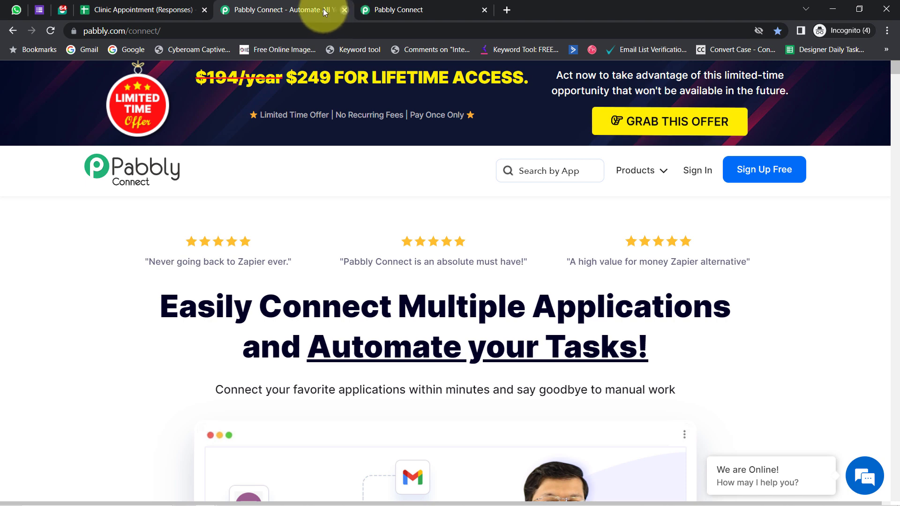
pyautogui.click(344, 10)
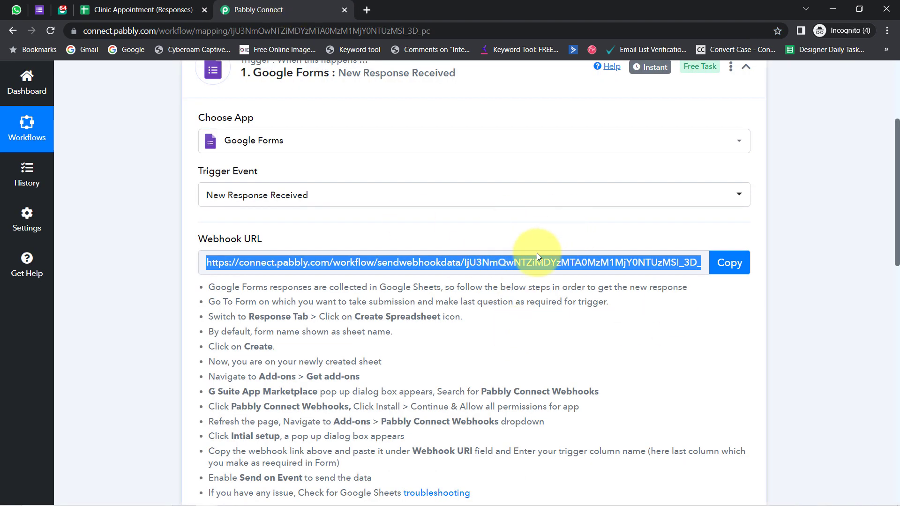
pyautogui.click(146, 9)
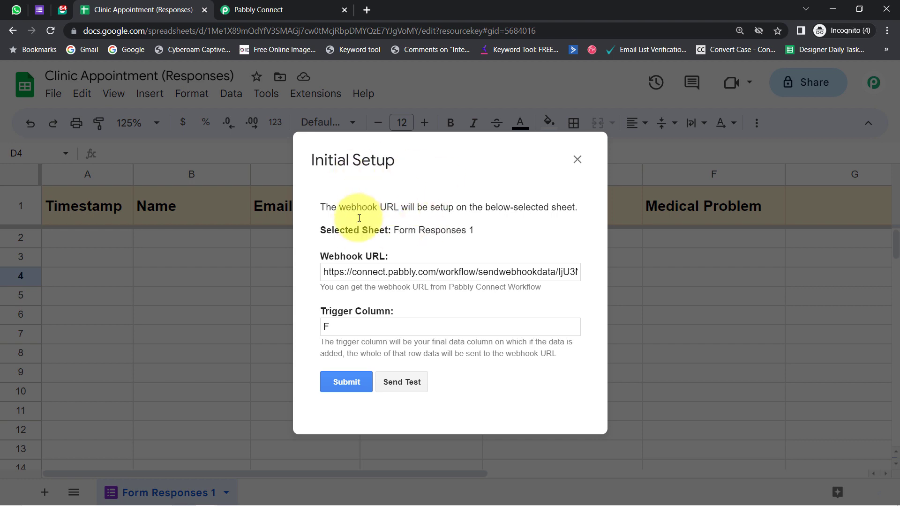
pyautogui.click(580, 161)
pyautogui.click(306, 333)
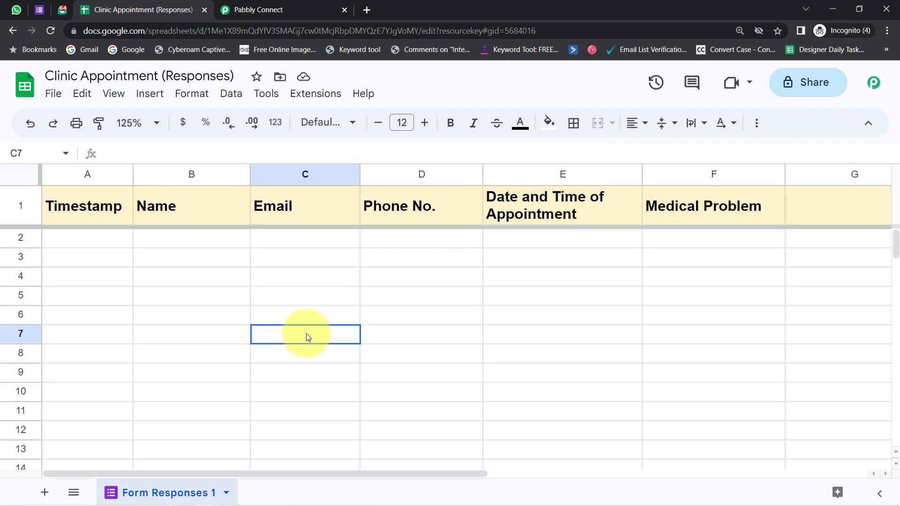
# Step: Return to the Pabbly Connect workflow and read the trigger's webhook response status and the note on making a test submission
pyautogui.click(41, 9)
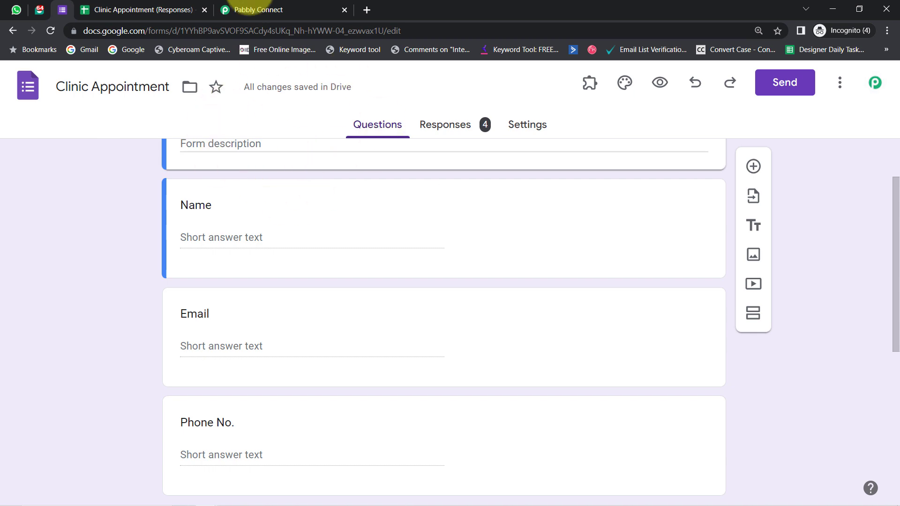
pyautogui.click(253, 9)
pyautogui.scroll(-4, 204, 377)
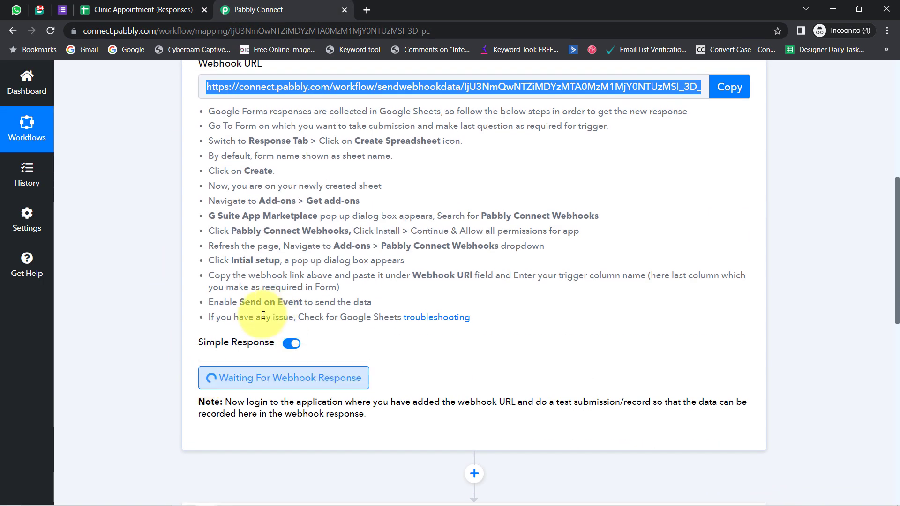
pyautogui.scroll(-3, 328, 244)
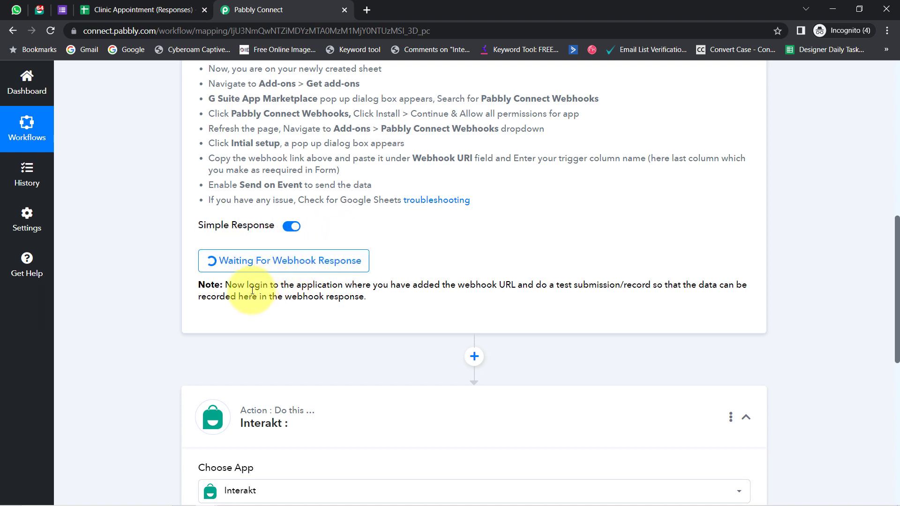
pyautogui.moveTo(313, 285); pyautogui.dragTo(512, 287)
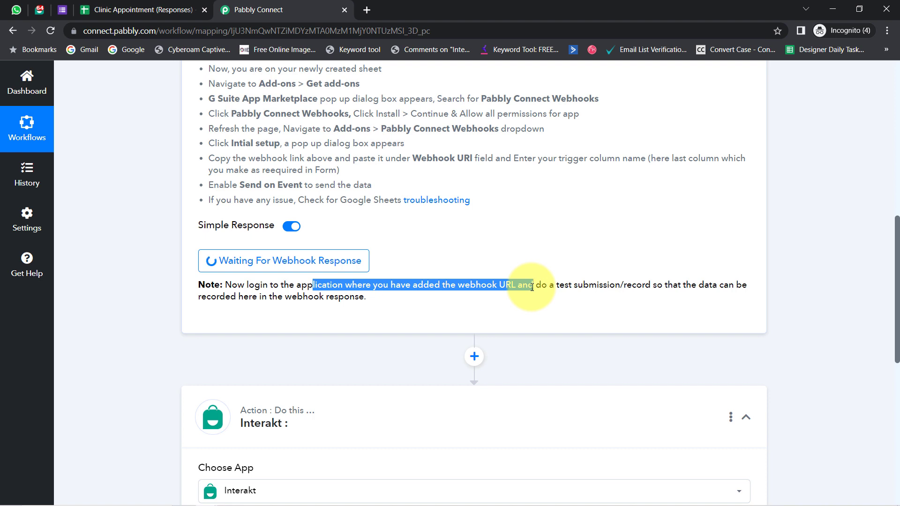
pyautogui.click(553, 286)
pyautogui.doubleClick(598, 285)
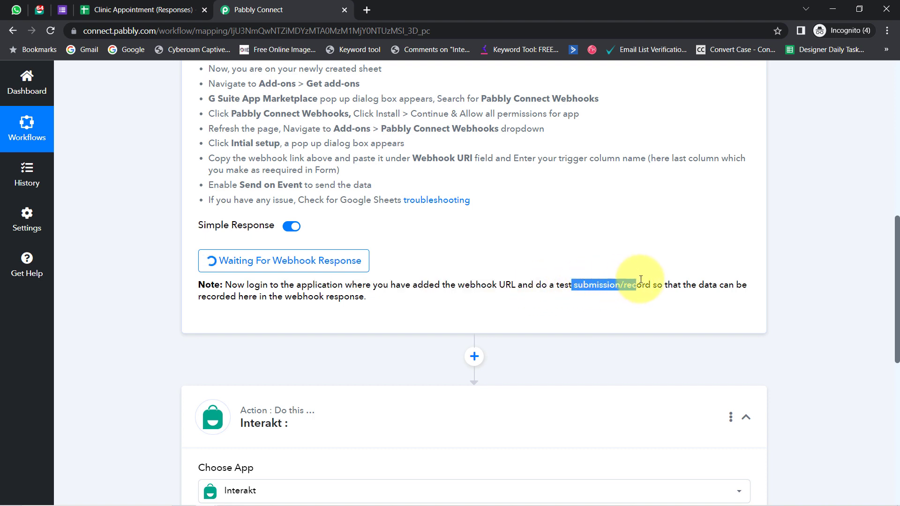
pyautogui.moveTo(641, 279); pyautogui.dragTo(362, 301)
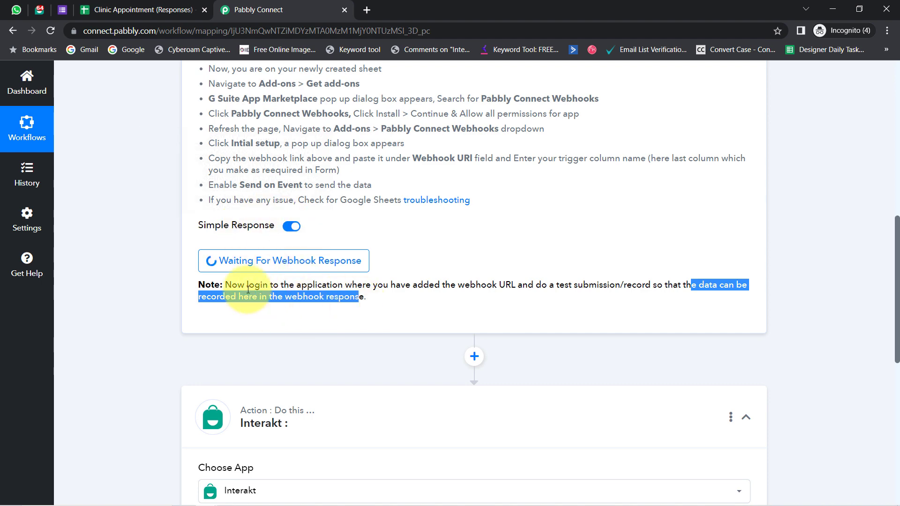
# Step: Reread the trigger's test submission note, and open the Clinic Appointment form's live preview to look over its fields
pyautogui.scroll(1, 574, 328)
pyautogui.moveTo(572, 346); pyautogui.dragTo(623, 346)
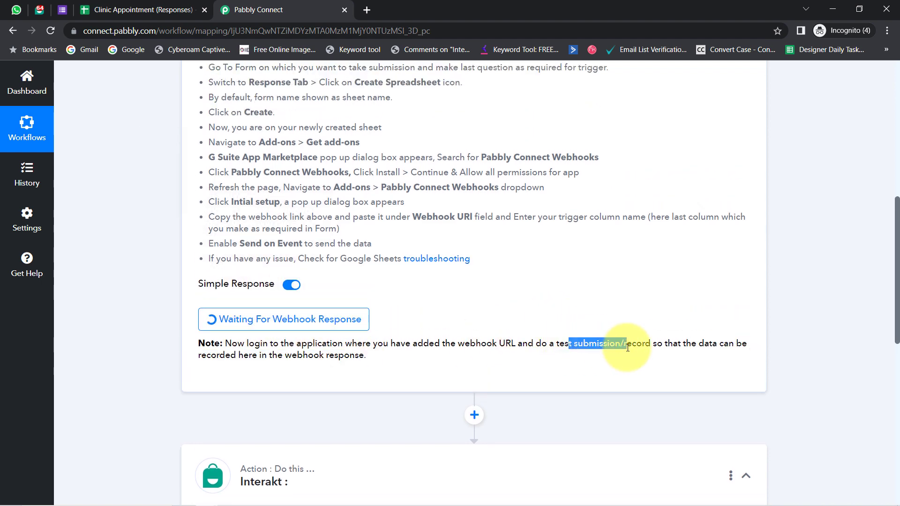
pyautogui.scroll(3, 273, 204)
pyautogui.scroll(1, 272, 205)
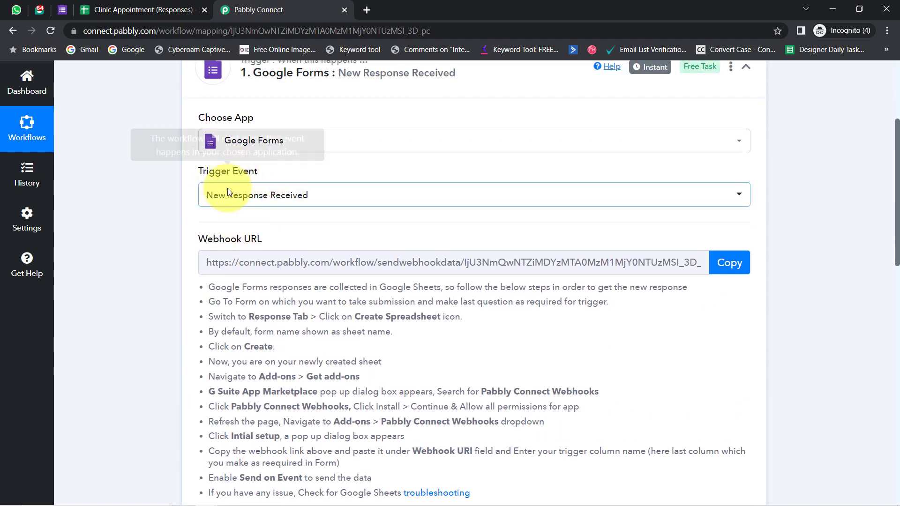
pyautogui.click(62, 10)
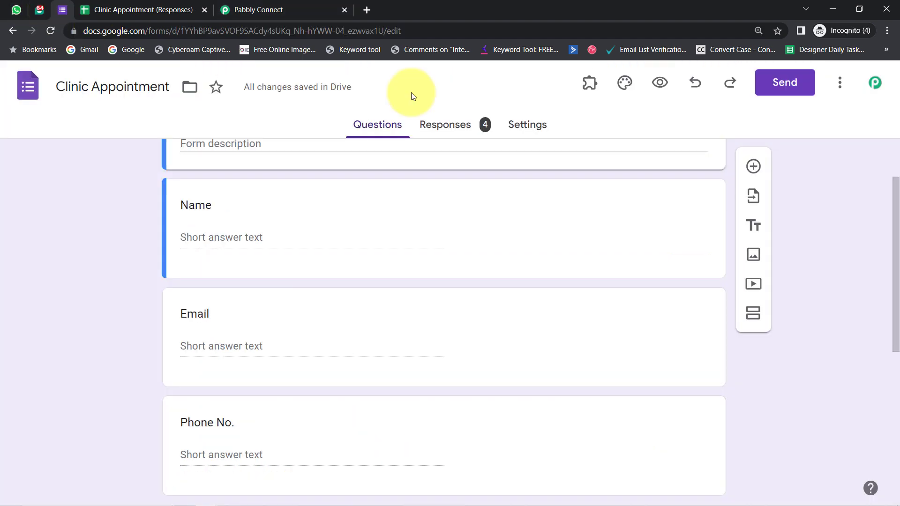
pyautogui.click(652, 87)
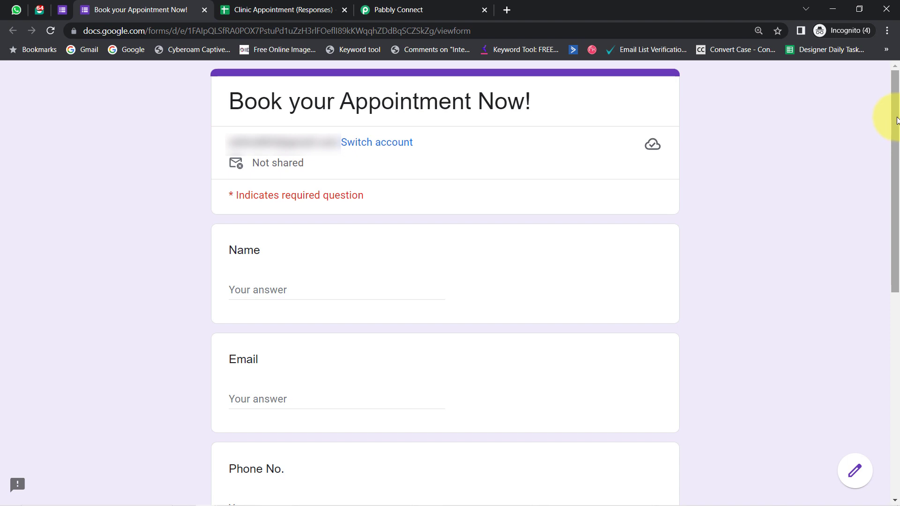
pyautogui.scroll(-3, 897, 120)
pyautogui.scroll(2, 896, 120)
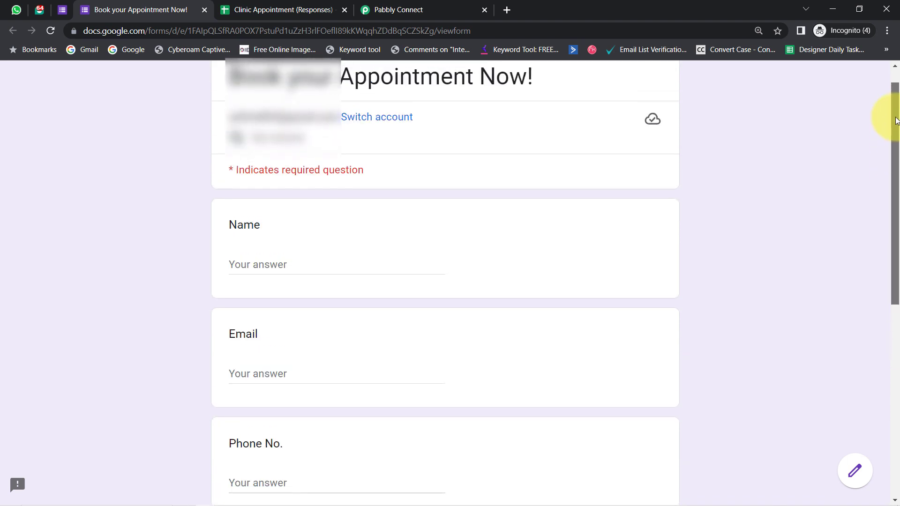
pyautogui.moveTo(325, 94); pyautogui.dragTo(474, 101)
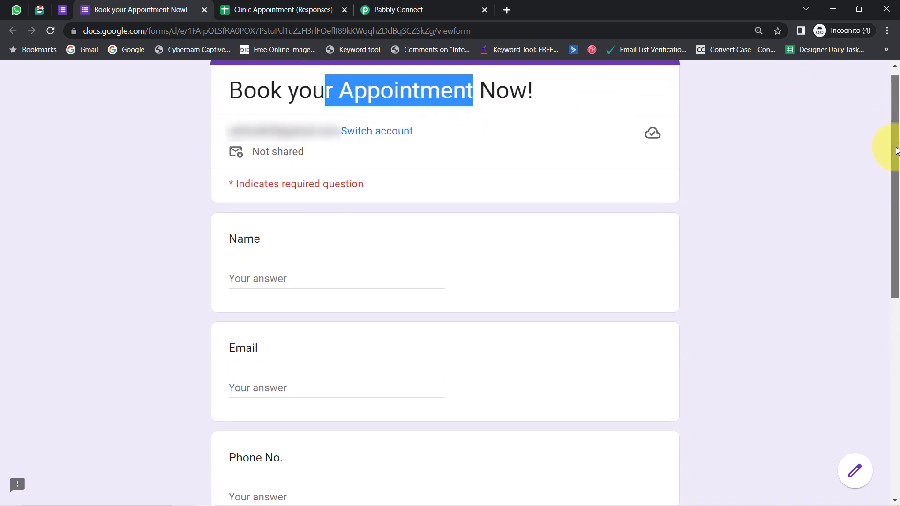
# Step: Fill in the form with a demo patient's name, email and phone number, and Liver Problem as the medical problem
pyautogui.scroll(-3, 896, 150)
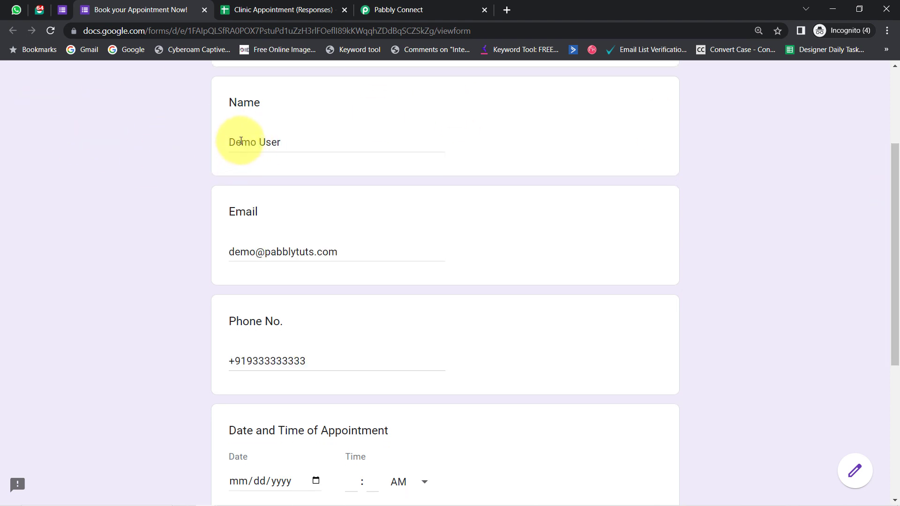
pyautogui.moveTo(235, 140); pyautogui.dragTo(291, 140)
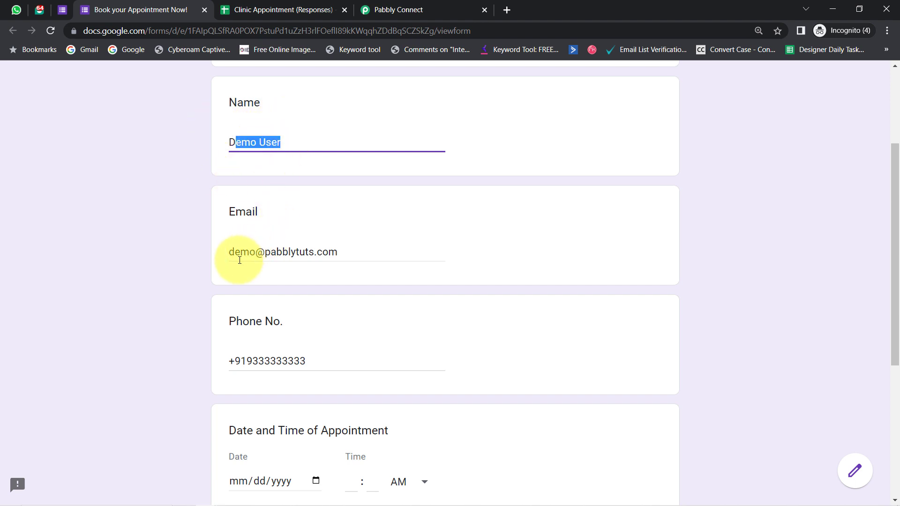
pyautogui.moveTo(240, 254); pyautogui.dragTo(370, 255)
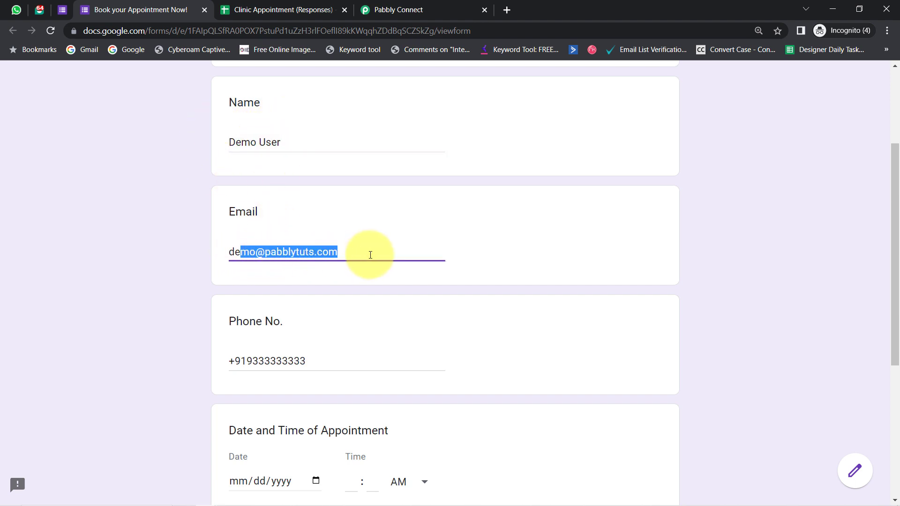
pyautogui.moveTo(235, 362); pyautogui.dragTo(294, 360)
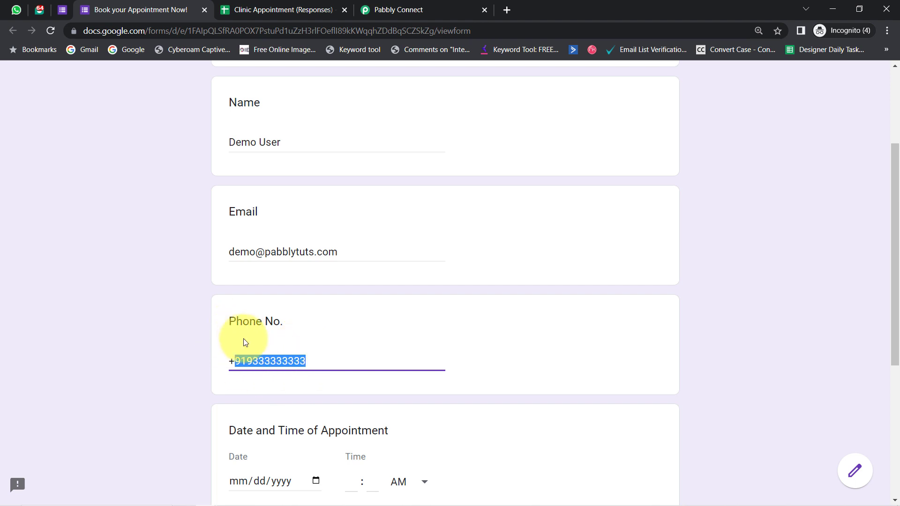
pyautogui.click(158, 345)
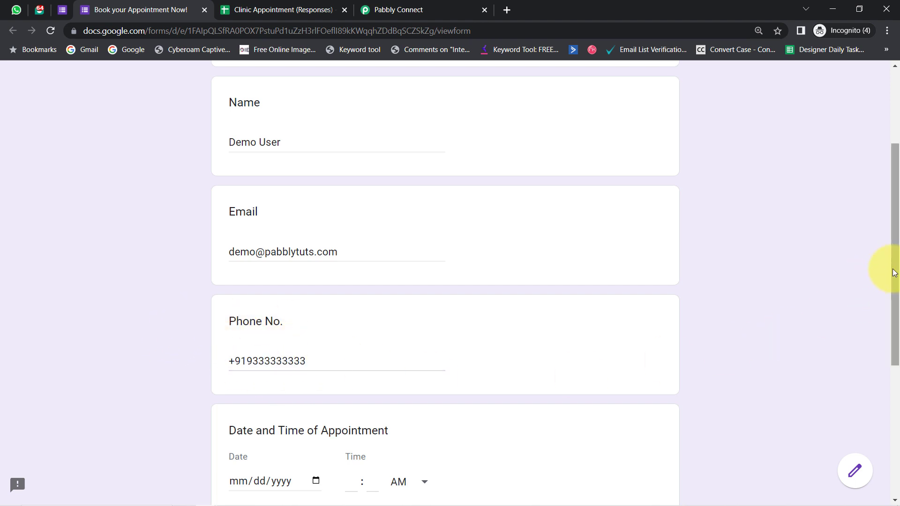
pyautogui.moveTo(894, 273); pyautogui.dragTo(888, 398)
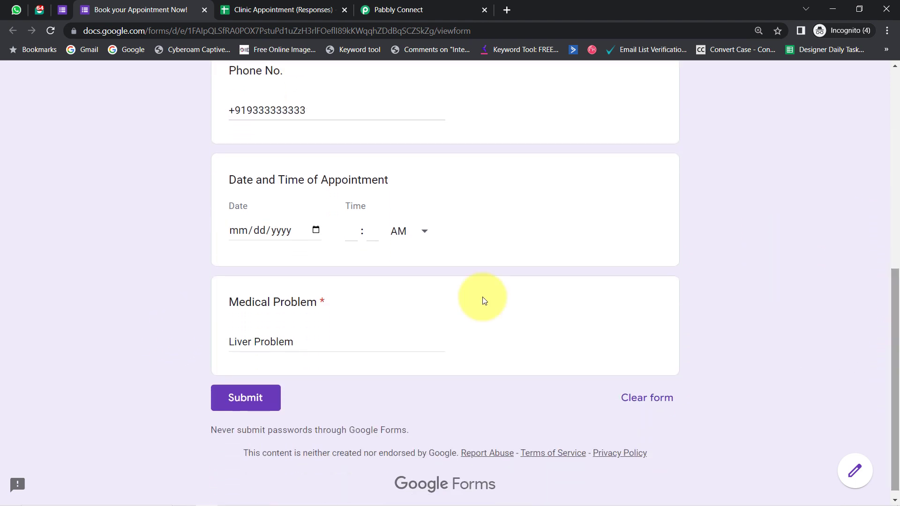
pyautogui.moveTo(245, 348); pyautogui.dragTo(321, 340)
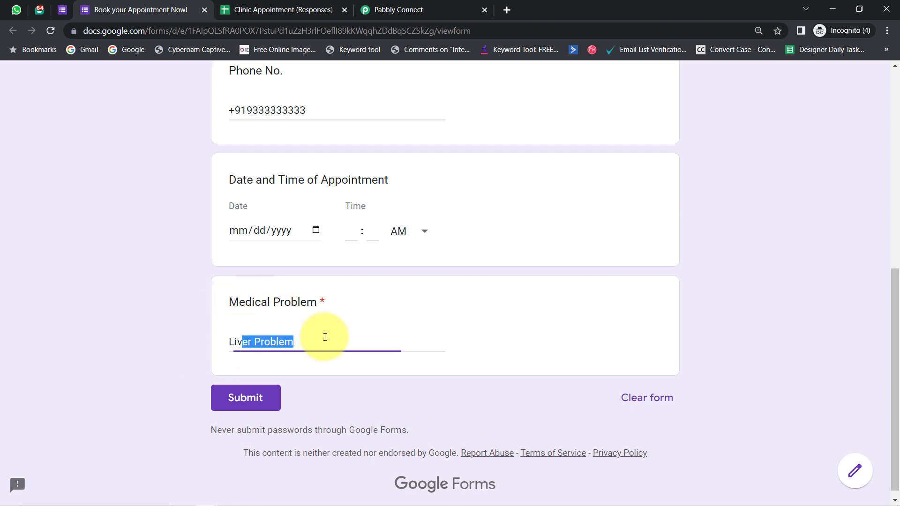
# Step: Set the appointment to 05/11/2023 at 10:00 AM and submit the form
pyautogui.click(315, 232)
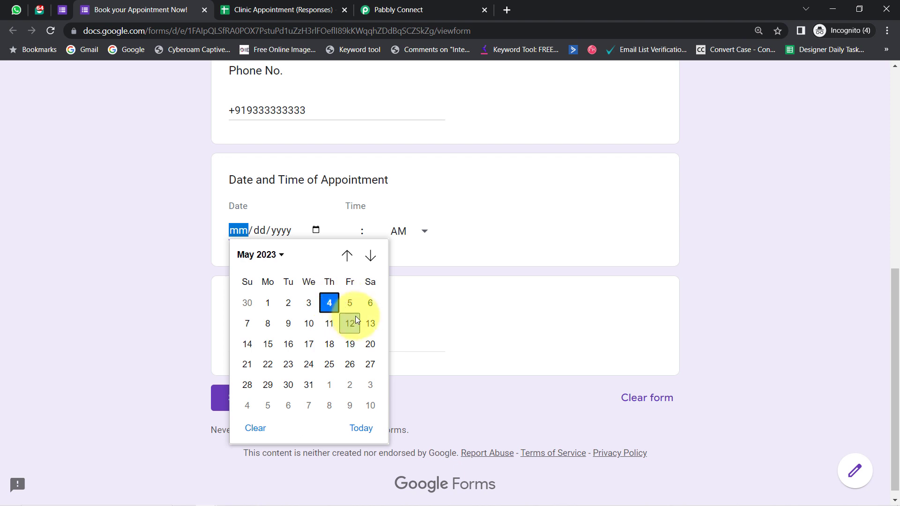
pyautogui.click(333, 325)
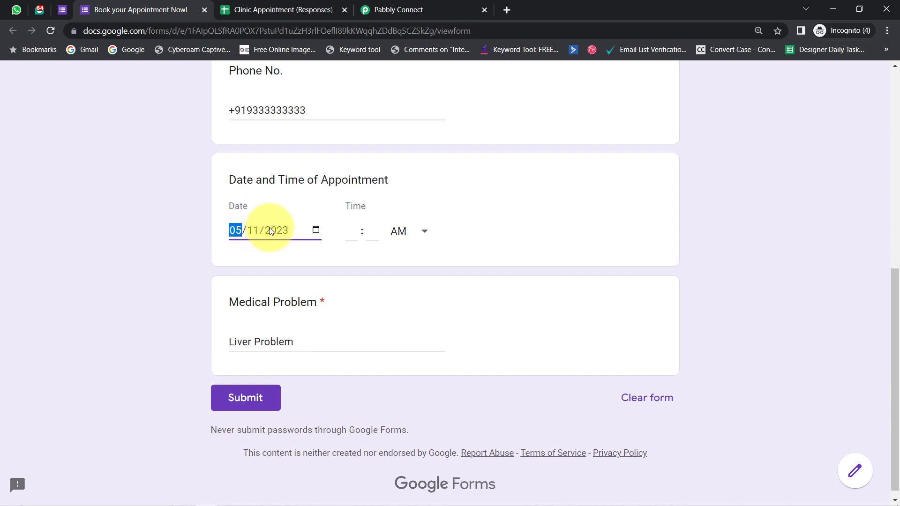
pyautogui.click(351, 232)
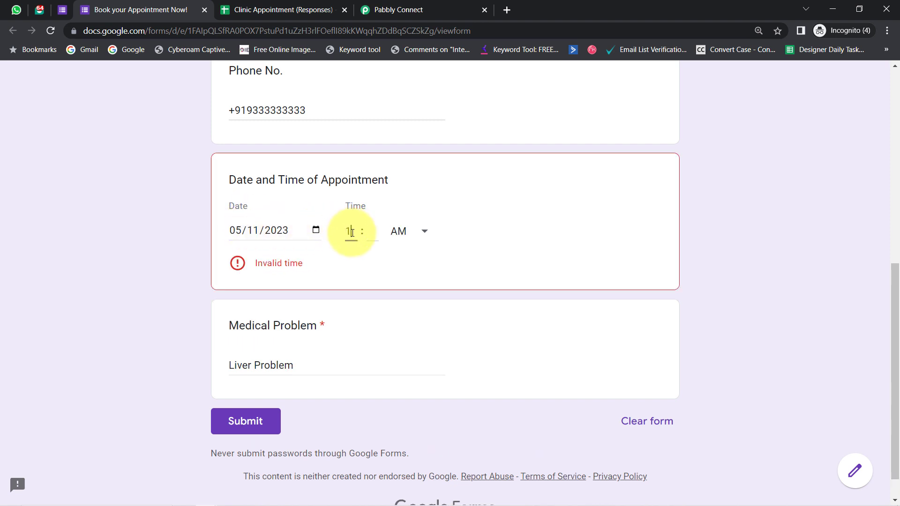
pyautogui.write('00')
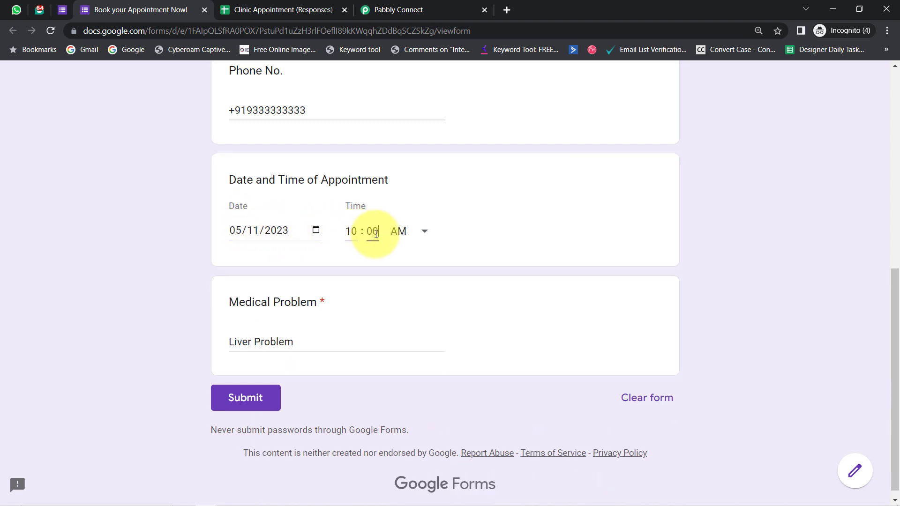
pyautogui.click(246, 400)
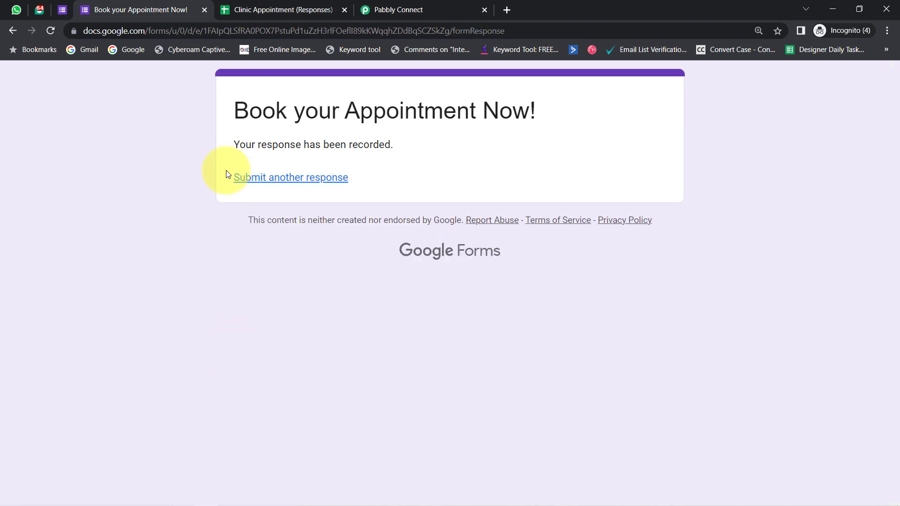
# Step: Delete the empty row 2 above the new entry in the Clinic Appointment responses sheet
pyautogui.click(321, 3)
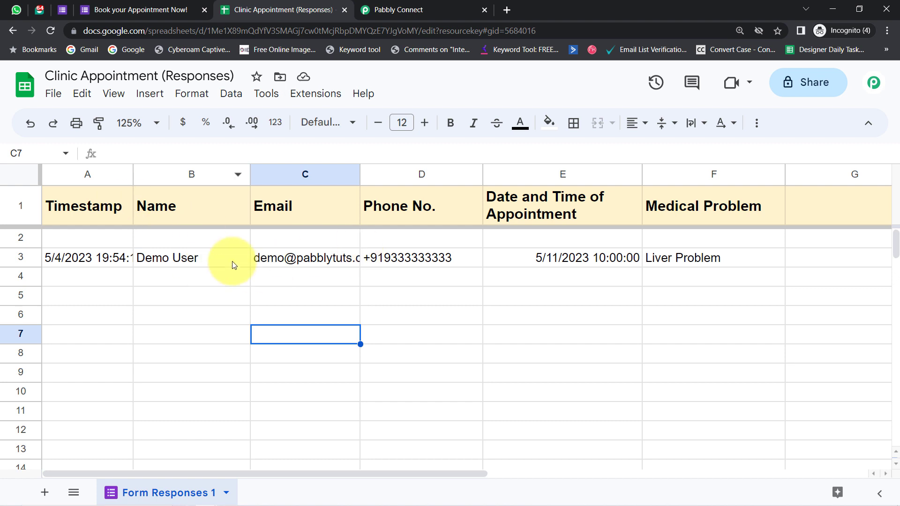
pyautogui.click(12, 236)
pyautogui.click(82, 93)
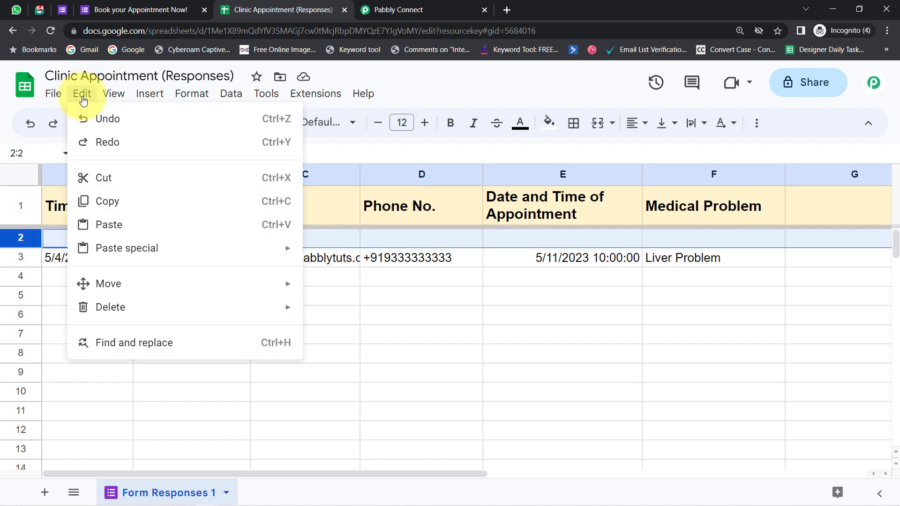
pyautogui.moveTo(296, 316)
pyautogui.click(340, 336)
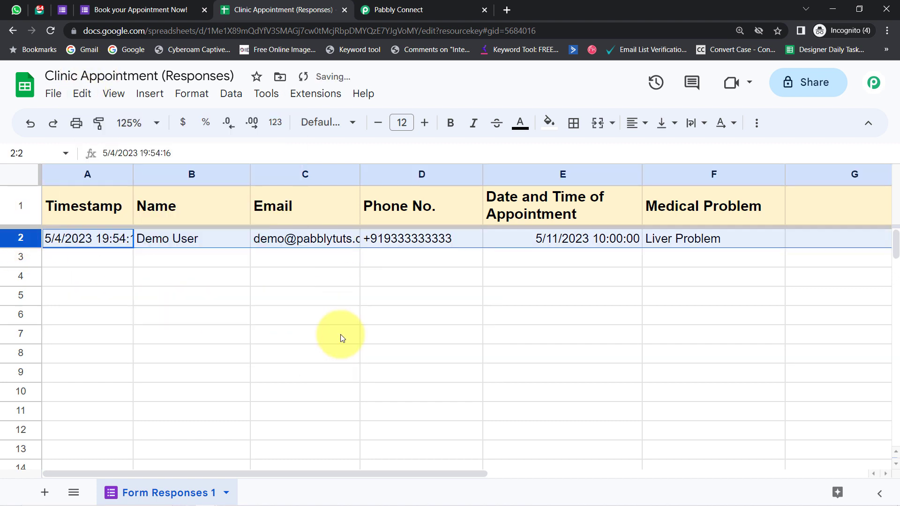
pyautogui.click(287, 275)
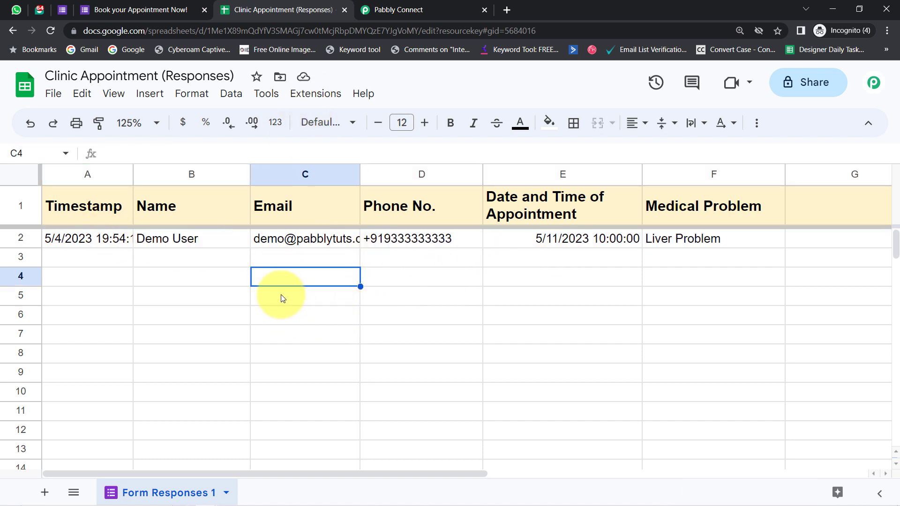
# Step: Copy the workflow trigger's webhook URL and paste it into the Pabbly Connect Webhooks Initial Setup of the responses sheet
pyautogui.click(398, 10)
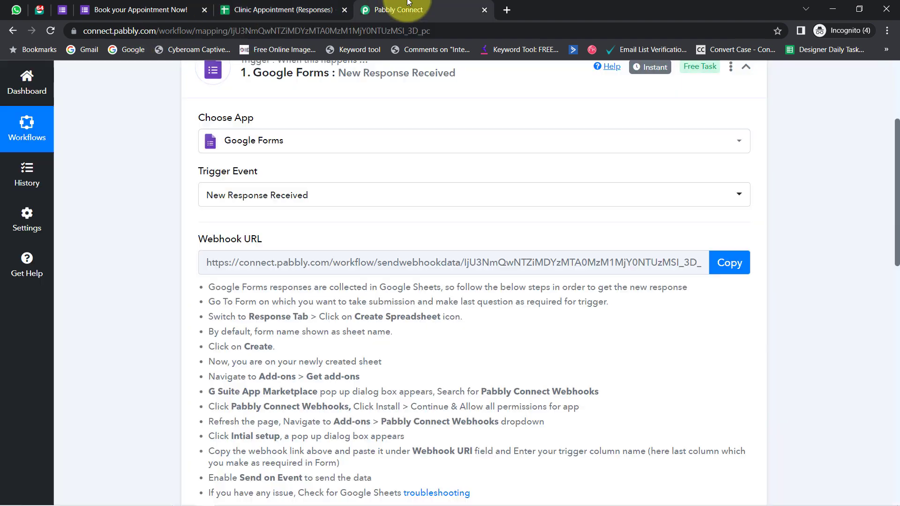
pyautogui.click(727, 262)
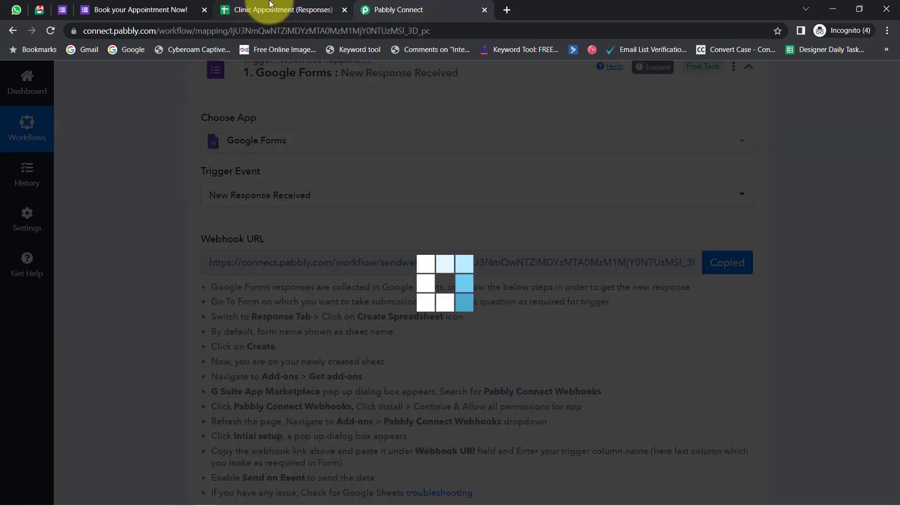
pyautogui.click(255, 9)
pyautogui.click(302, 93)
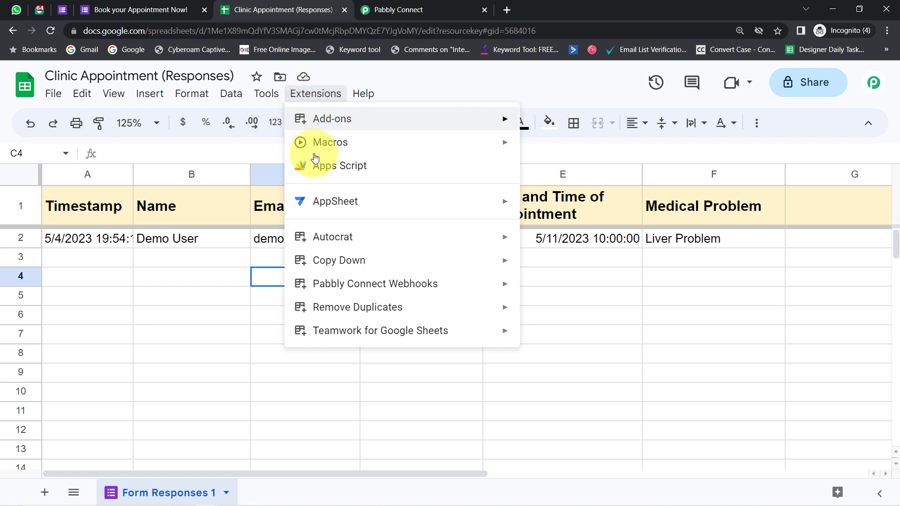
pyautogui.moveTo(361, 284)
pyautogui.click(538, 289)
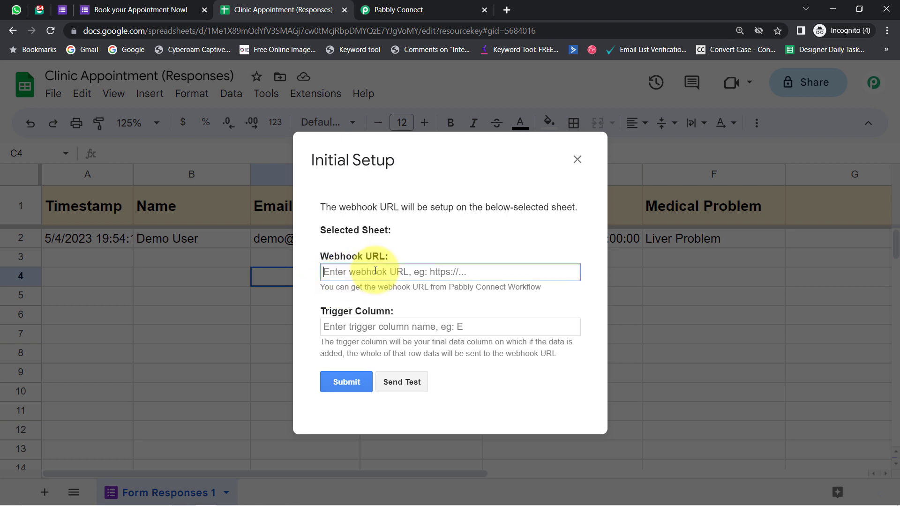
pyautogui.press('BackSpace')
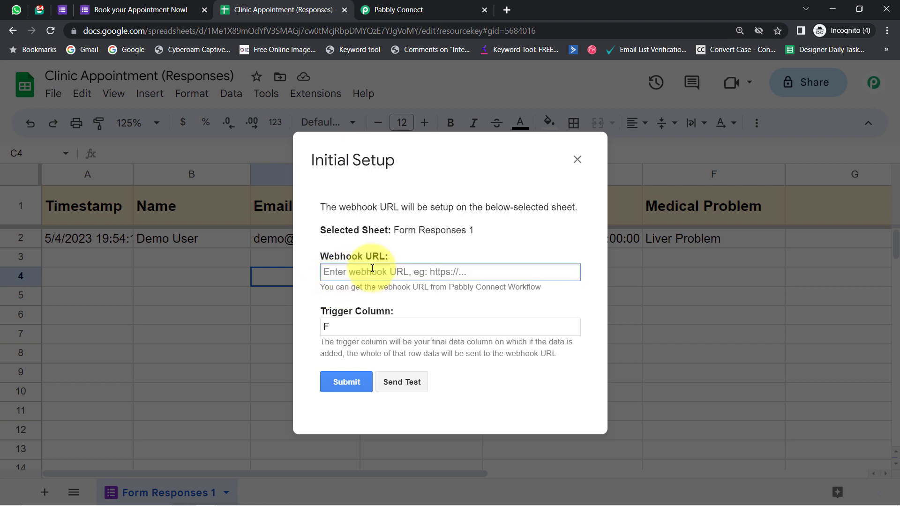
pyautogui.hotkey('ctrl', 'v')
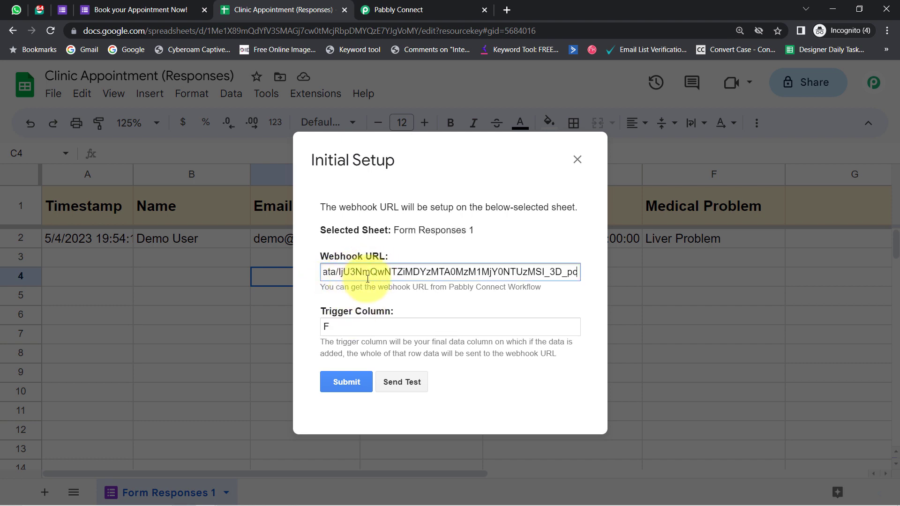
# Step: Check the trigger column F against the sheet's last data column and send a test to the webhook
pyautogui.click(335, 329)
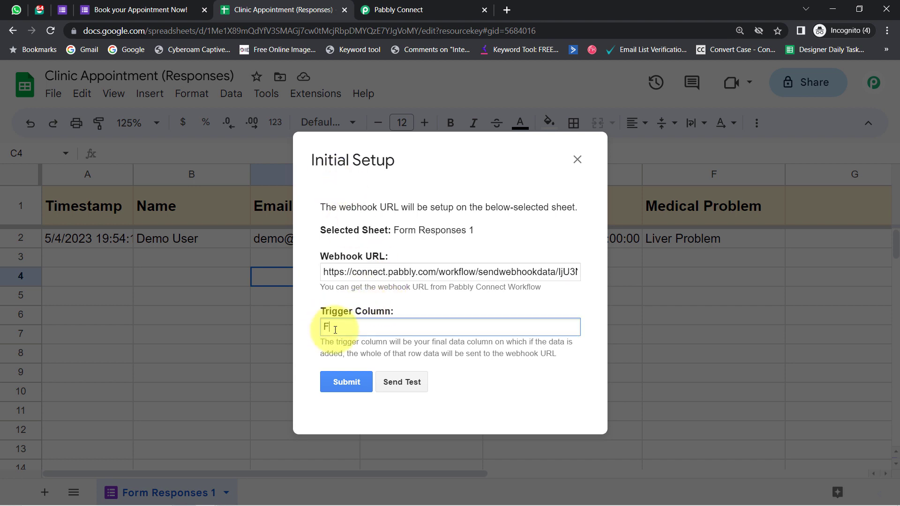
pyautogui.moveTo(331, 310); pyautogui.dragTo(392, 312)
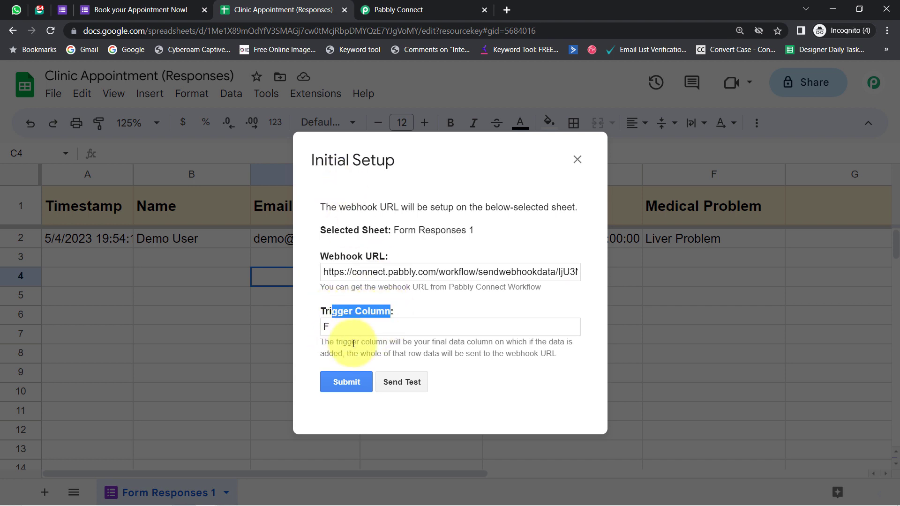
pyautogui.moveTo(396, 342); pyautogui.dragTo(547, 356)
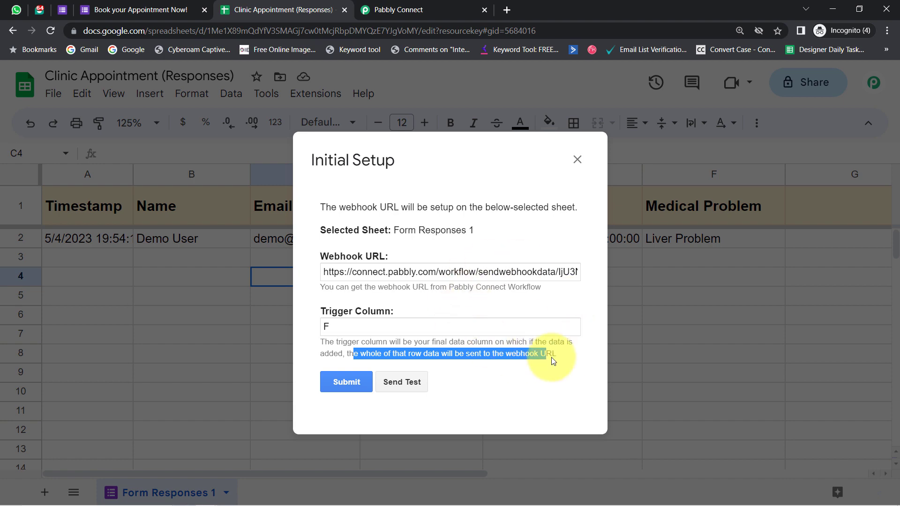
pyautogui.click(410, 174)
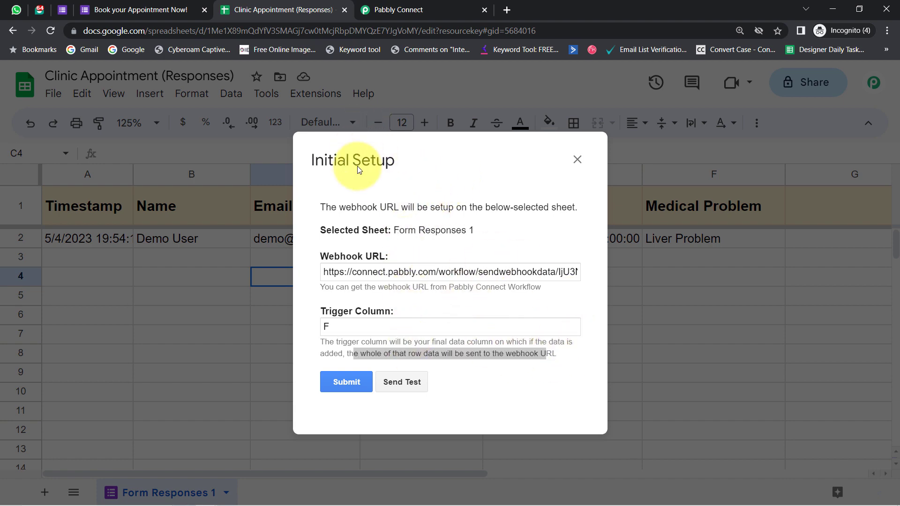
pyautogui.moveTo(358, 162); pyautogui.dragTo(394, 214)
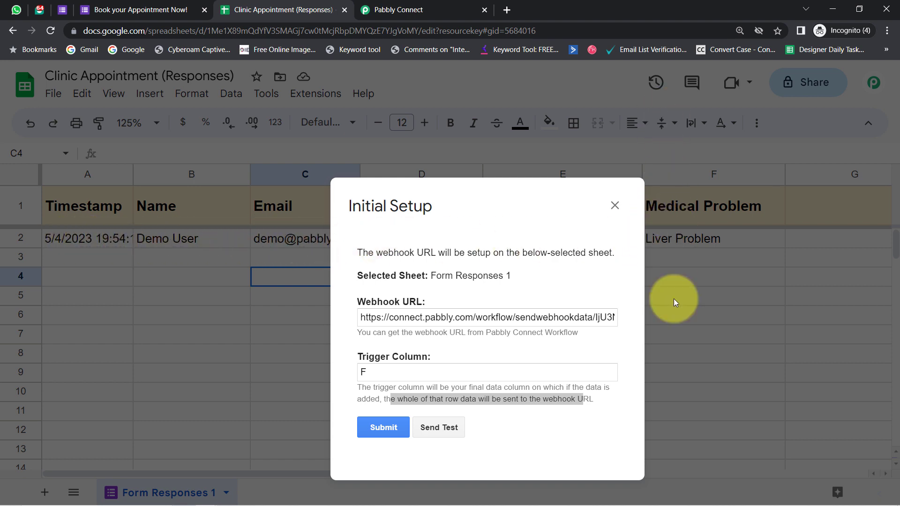
pyautogui.moveTo(405, 204); pyautogui.dragTo(359, 90)
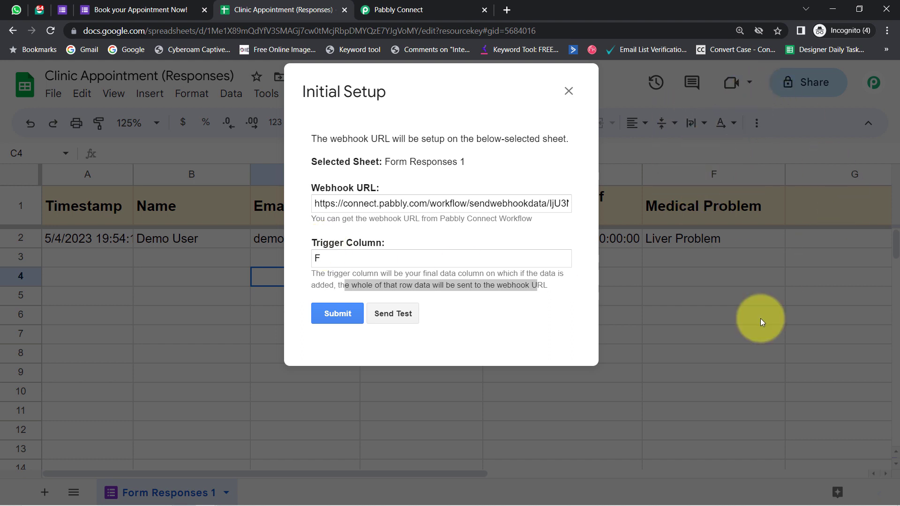
pyautogui.click(387, 318)
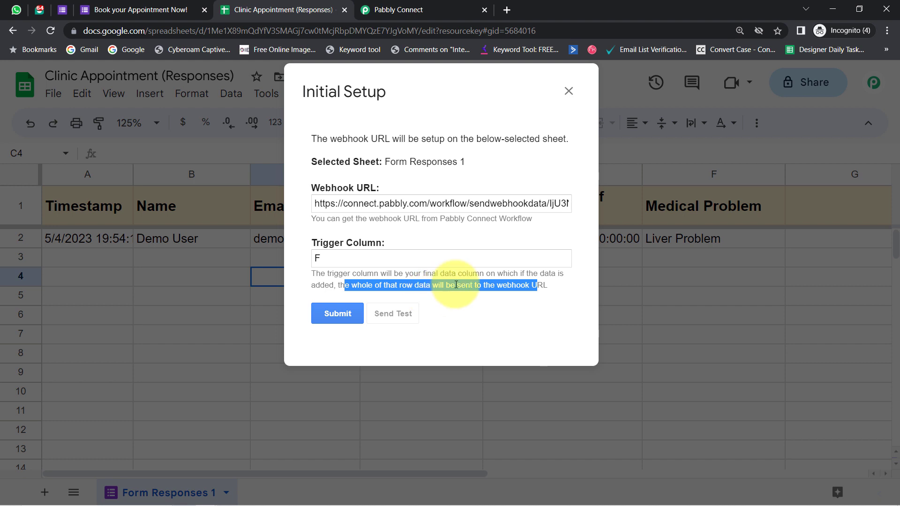
# Step: Submit the Pabbly Connect Webhooks Initial Setup with trigger column F and close the setup dialog
pyautogui.moveTo(575, 211); pyautogui.dragTo(572, 286)
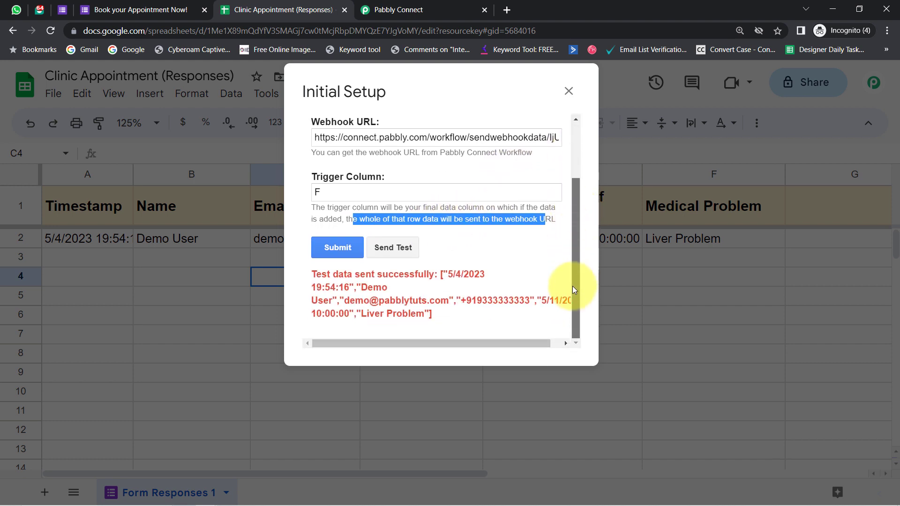
pyautogui.moveTo(317, 274); pyautogui.dragTo(431, 312)
pyautogui.click(428, 275)
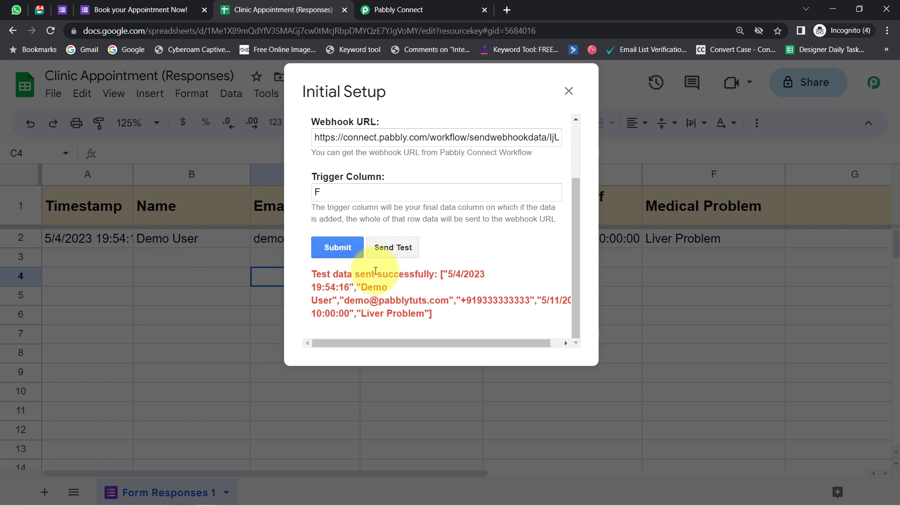
pyautogui.moveTo(375, 271); pyautogui.dragTo(392, 322)
pyautogui.click(334, 248)
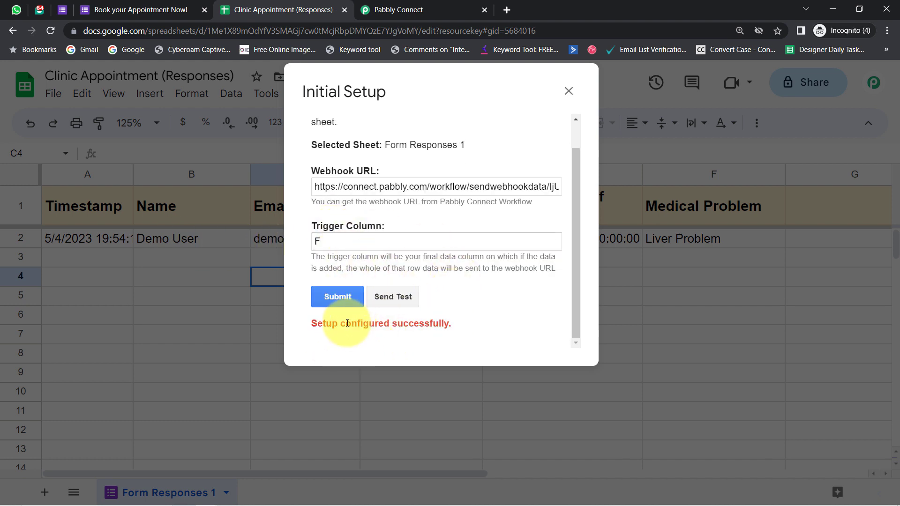
pyautogui.moveTo(332, 324); pyautogui.dragTo(408, 326)
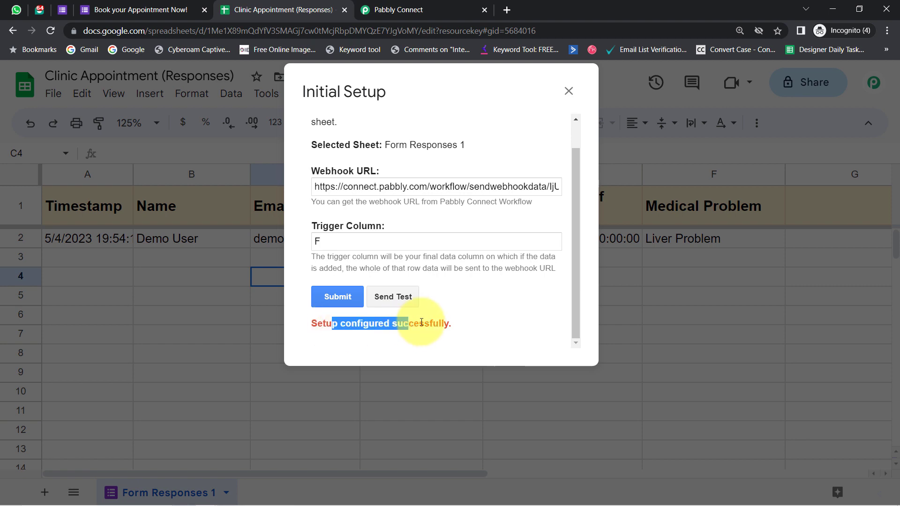
pyautogui.click(569, 91)
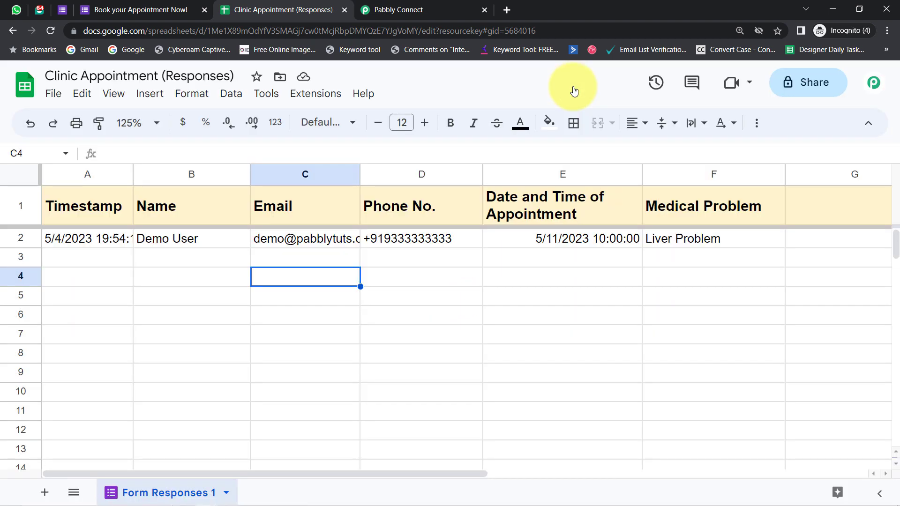
# Step: Switch to the Pabbly Connect workflow and examine the response captured by the Google Forms trigger, including the phone, name, medical problem, email and appointment fields
pyautogui.click(394, 5)
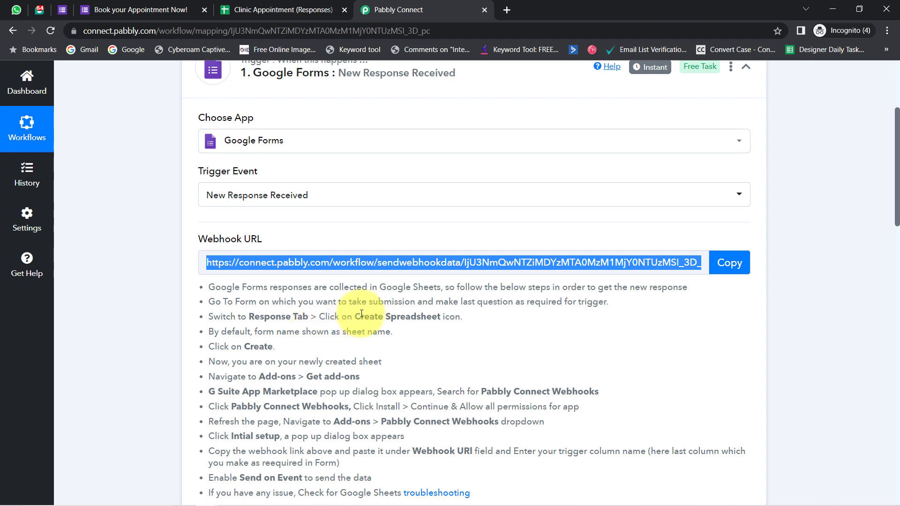
pyautogui.scroll(-9, 312, 333)
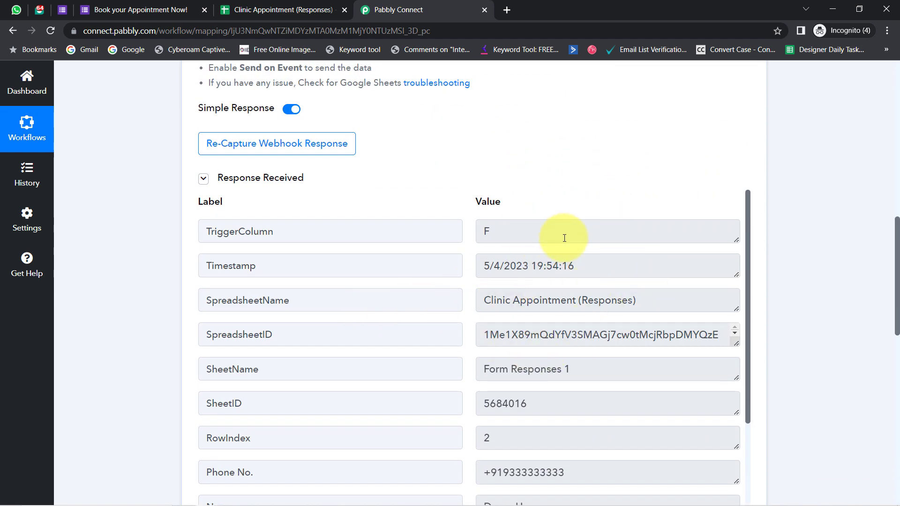
pyautogui.doubleClick(510, 229)
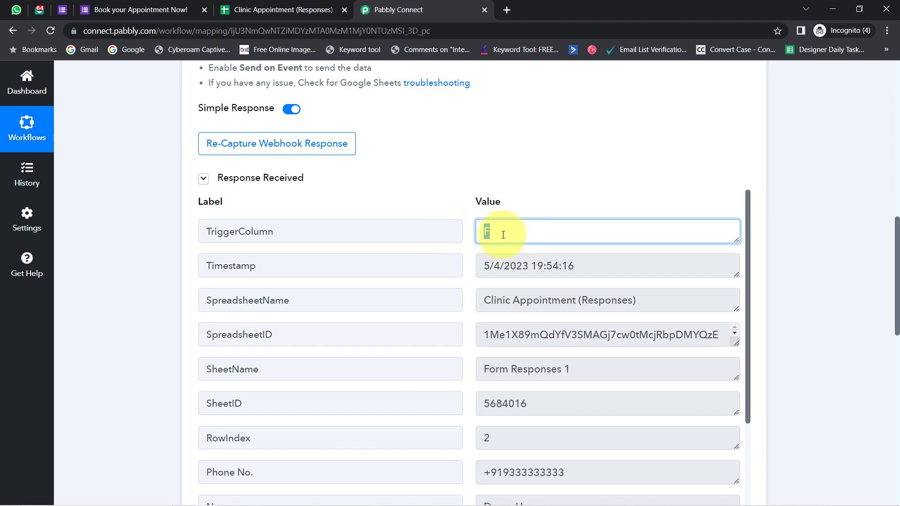
pyautogui.moveTo(574, 266); pyautogui.dragTo(517, 266)
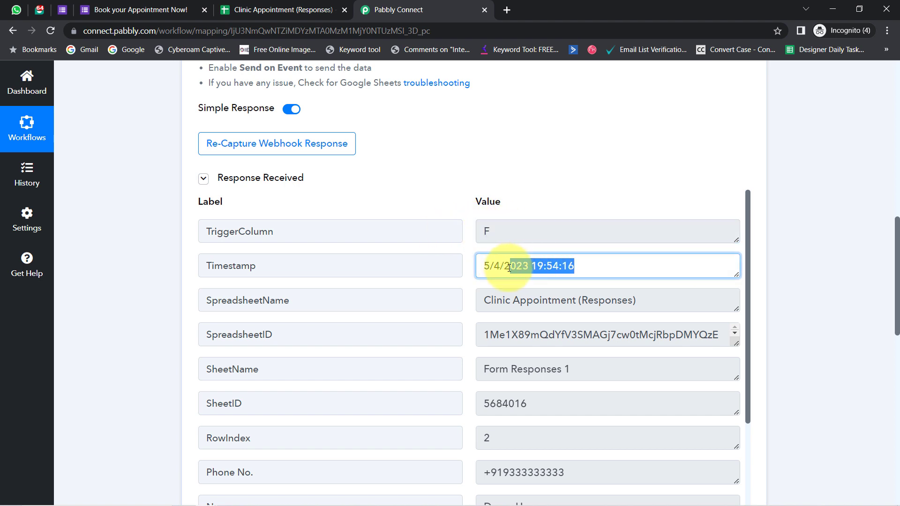
pyautogui.moveTo(526, 299); pyautogui.dragTo(724, 269)
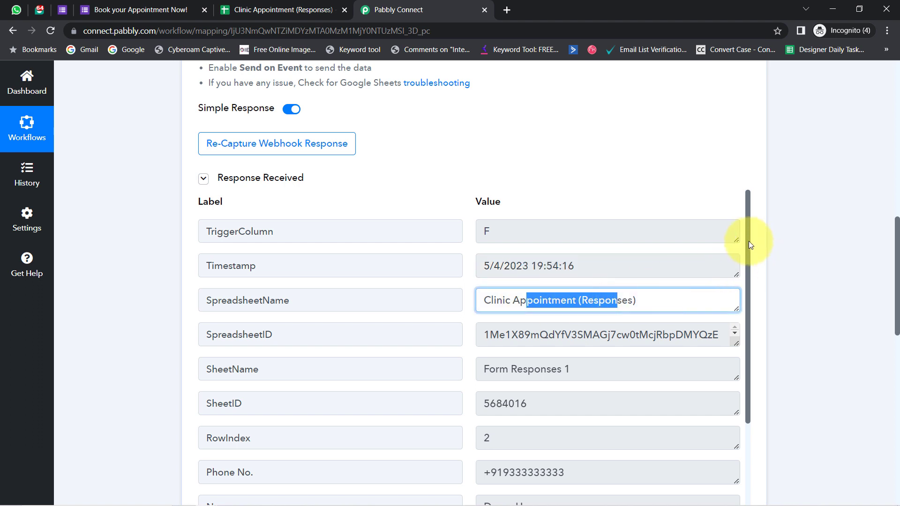
pyautogui.moveTo(748, 241); pyautogui.dragTo(740, 367)
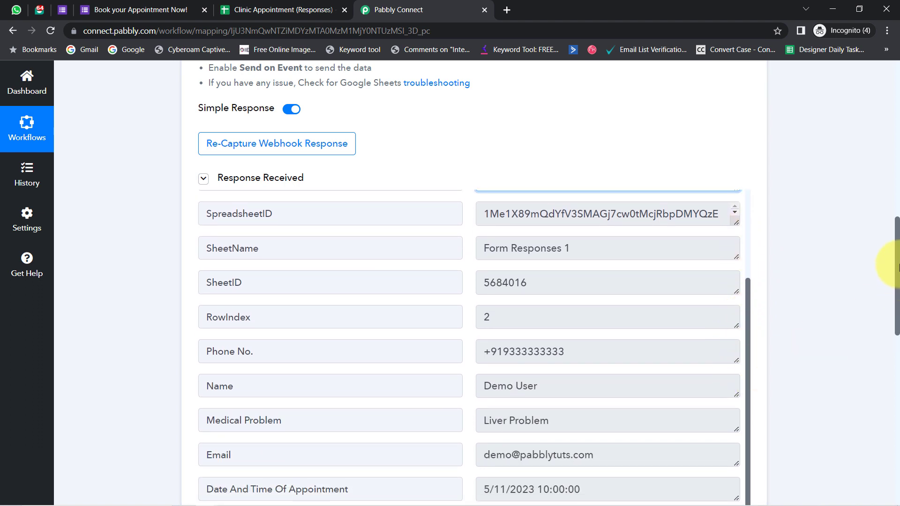
pyautogui.moveTo(898, 267); pyautogui.dragTo(898, 302)
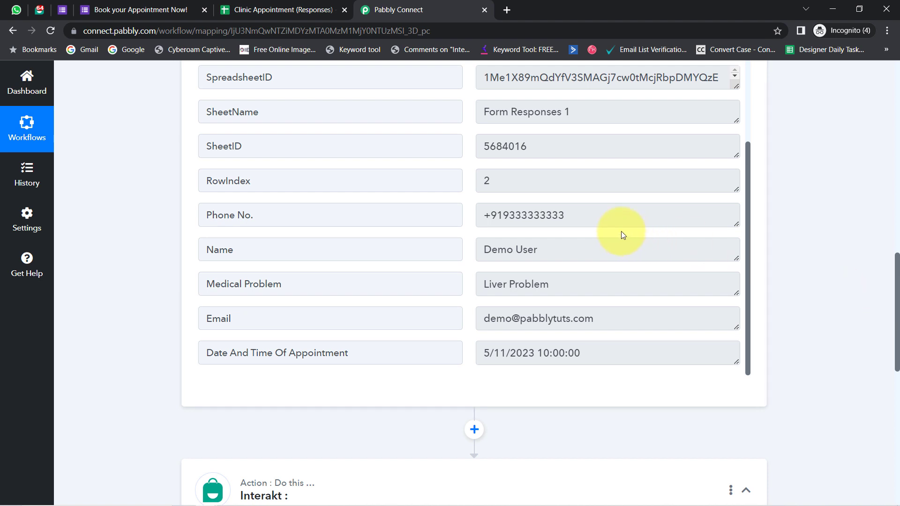
pyautogui.moveTo(510, 215); pyautogui.dragTo(645, 217)
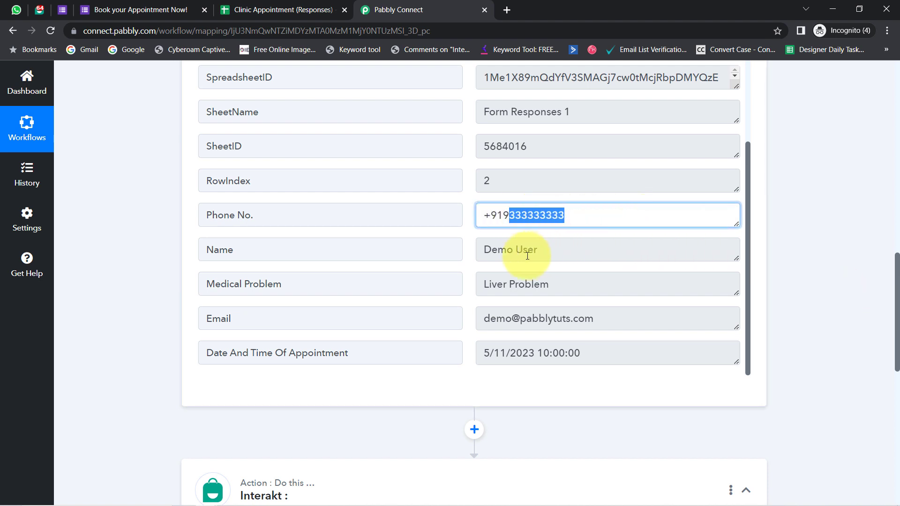
pyautogui.moveTo(498, 250); pyautogui.dragTo(554, 263)
pyautogui.moveTo(492, 285); pyautogui.dragTo(579, 285)
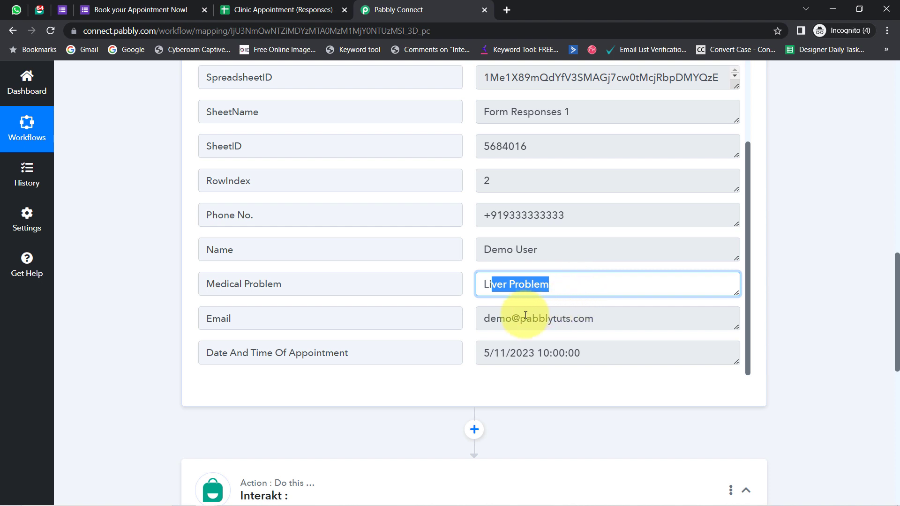
pyautogui.moveTo(512, 319); pyautogui.dragTo(639, 325)
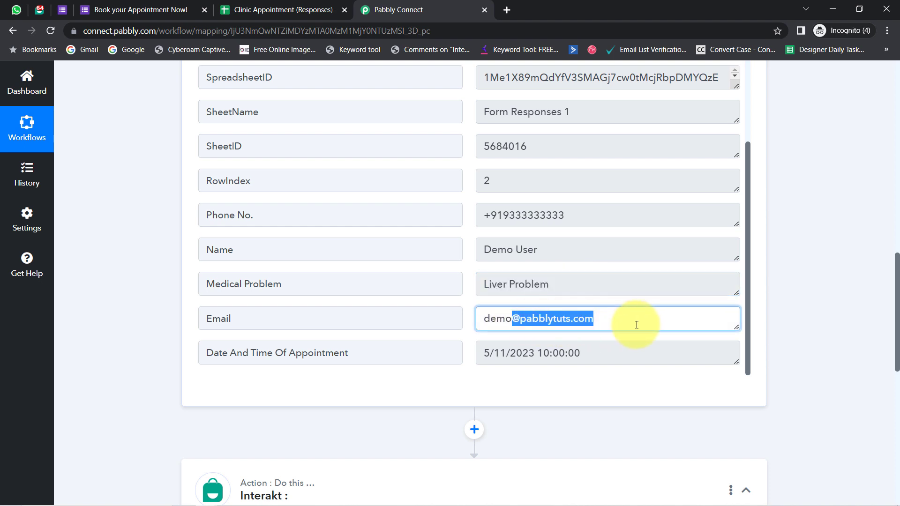
pyautogui.moveTo(506, 354); pyautogui.dragTo(578, 356)
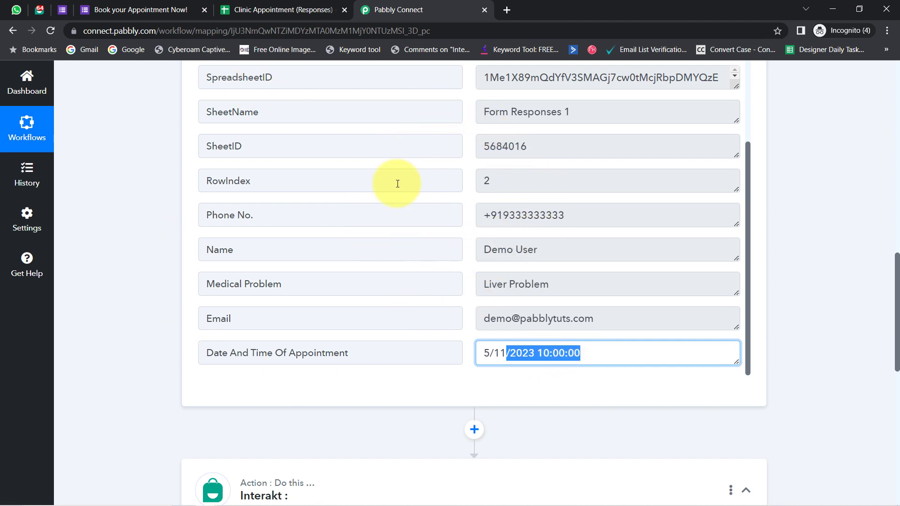
# Step: Close the "Book your Appointment Now!" form page and return to the Clinic Appointment responses sheet
pyautogui.click(57, 13)
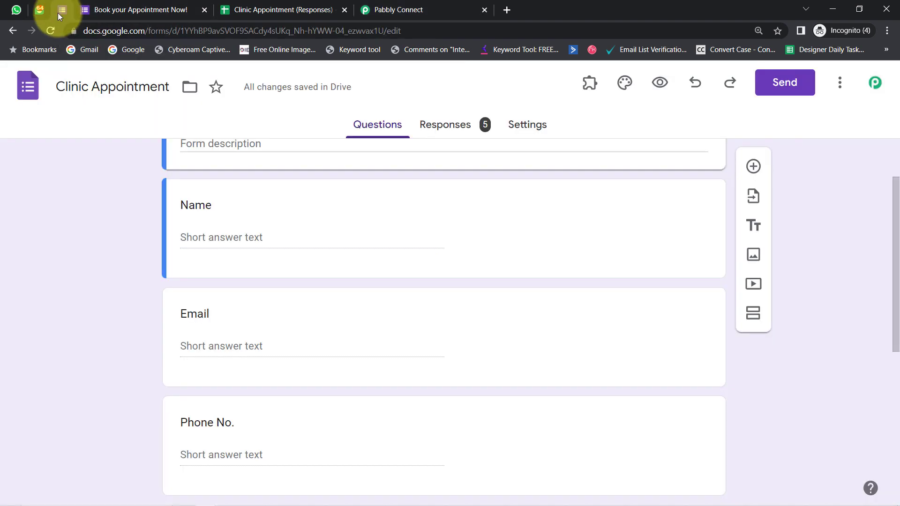
pyautogui.click(204, 10)
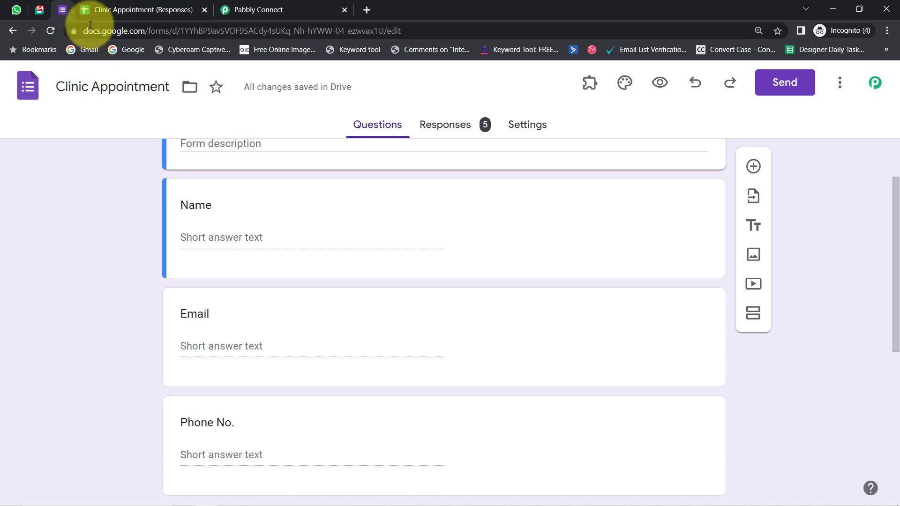
pyautogui.click(80, 10)
pyautogui.moveTo(125, 257); pyautogui.dragTo(677, 387)
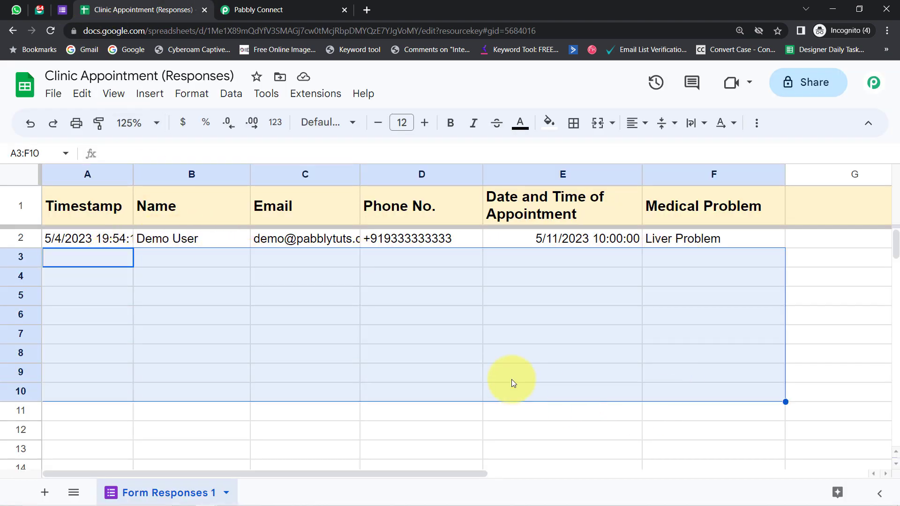
pyautogui.click(258, 10)
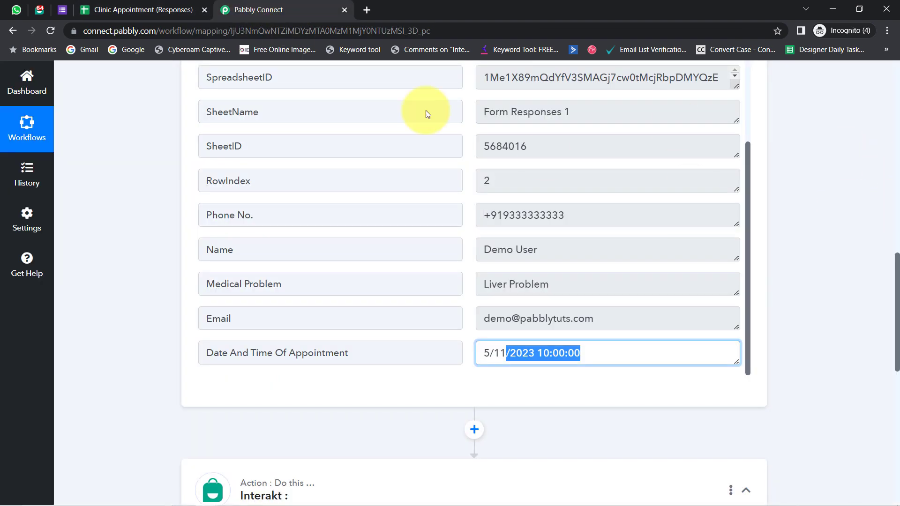
pyautogui.click(140, 10)
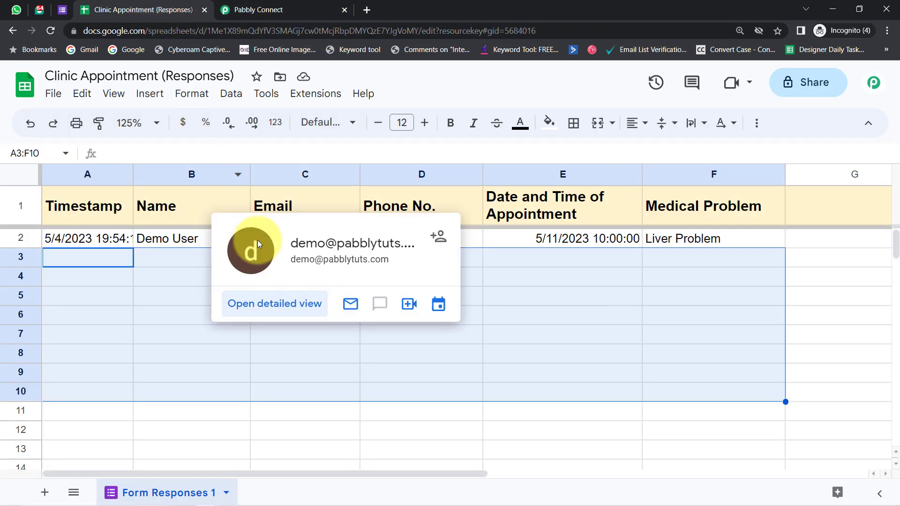
# Step: Enable Send On Event for Pabbly Connect Webhooks in the responses sheet and check that the option is ticked
pyautogui.click(185, 360)
pyautogui.click(302, 97)
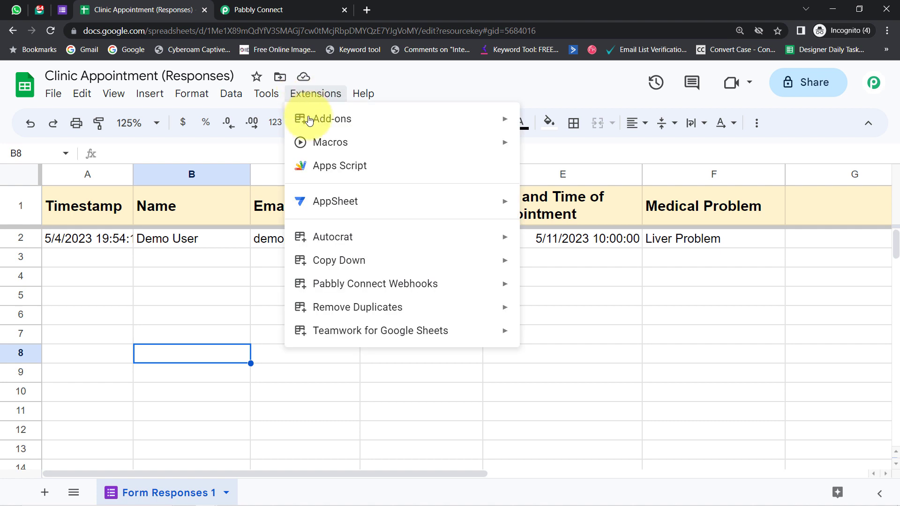
pyautogui.moveTo(516, 284)
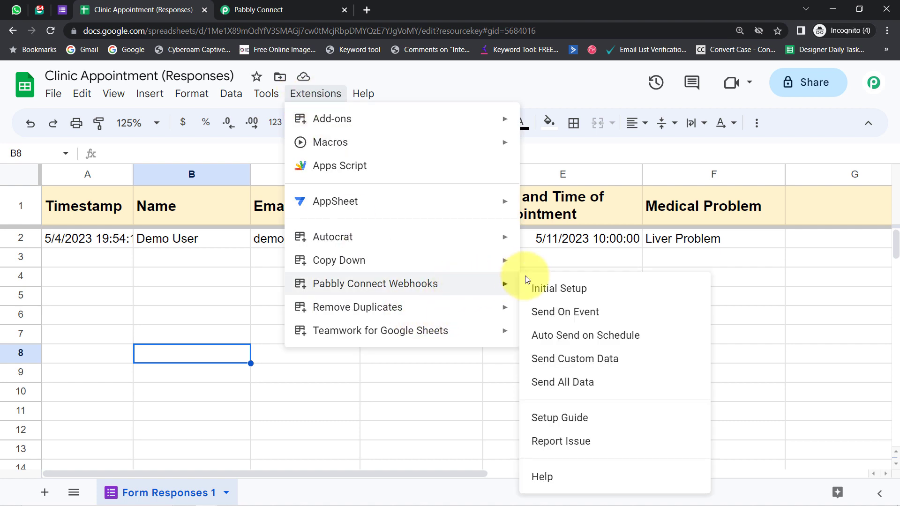
pyautogui.click(554, 314)
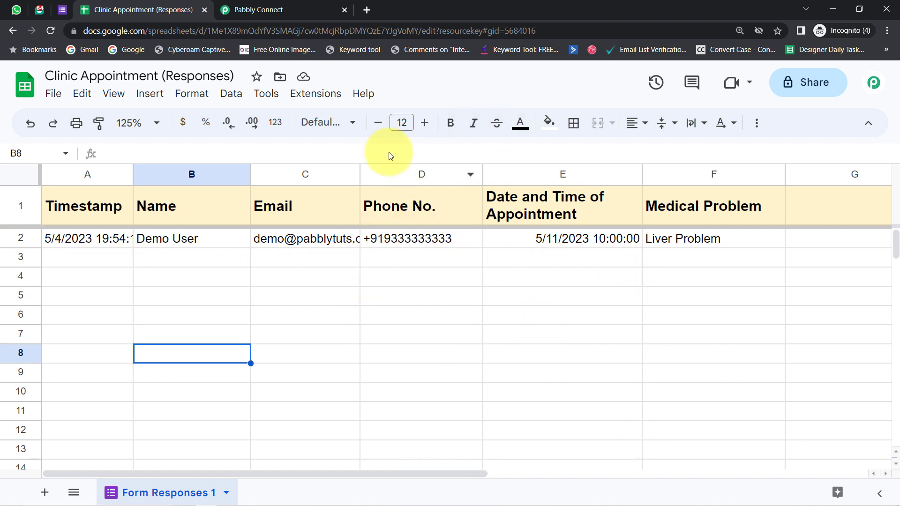
pyautogui.click(313, 94)
pyautogui.moveTo(410, 291)
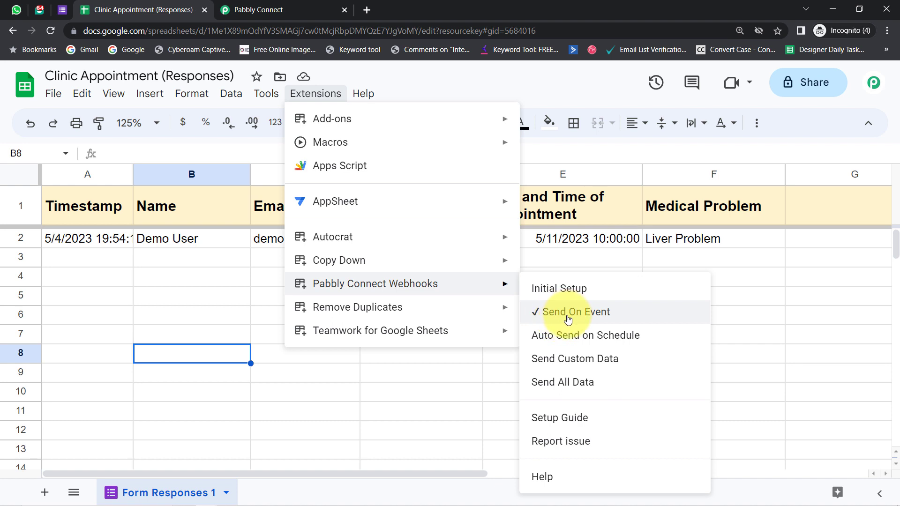
pyautogui.click(245, 300)
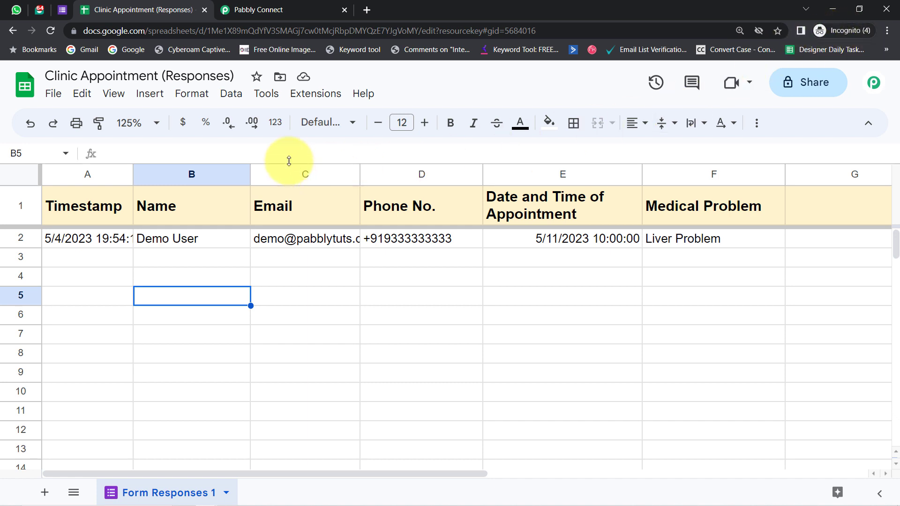
# Step: In the Pabbly Connect workflow, add a Date/Time Formatter action between the Google Forms trigger and the Interakt action
pyautogui.click(264, 6)
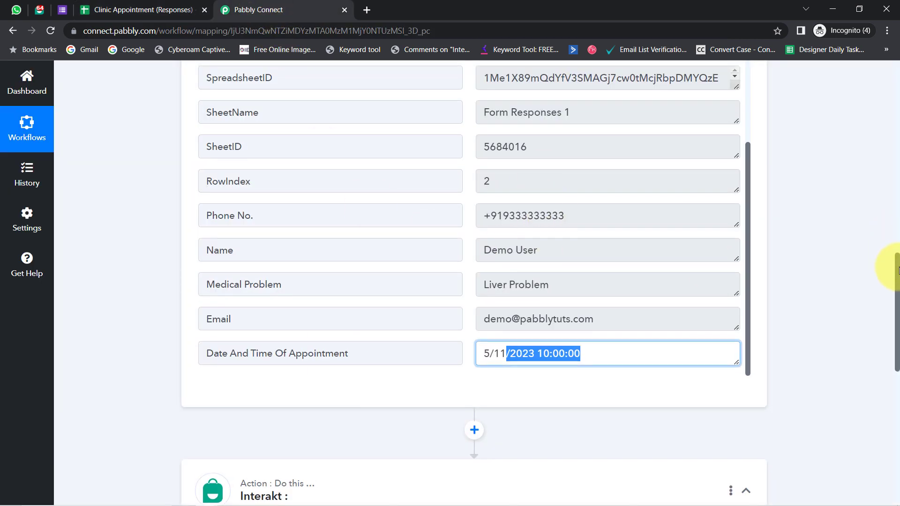
pyautogui.moveTo(896, 265); pyautogui.dragTo(884, 305)
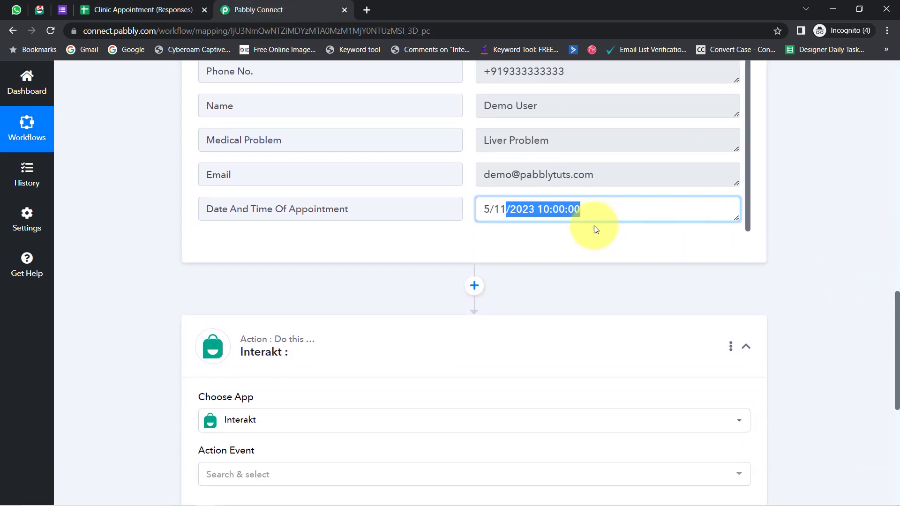
pyautogui.moveTo(573, 212); pyautogui.dragTo(472, 225)
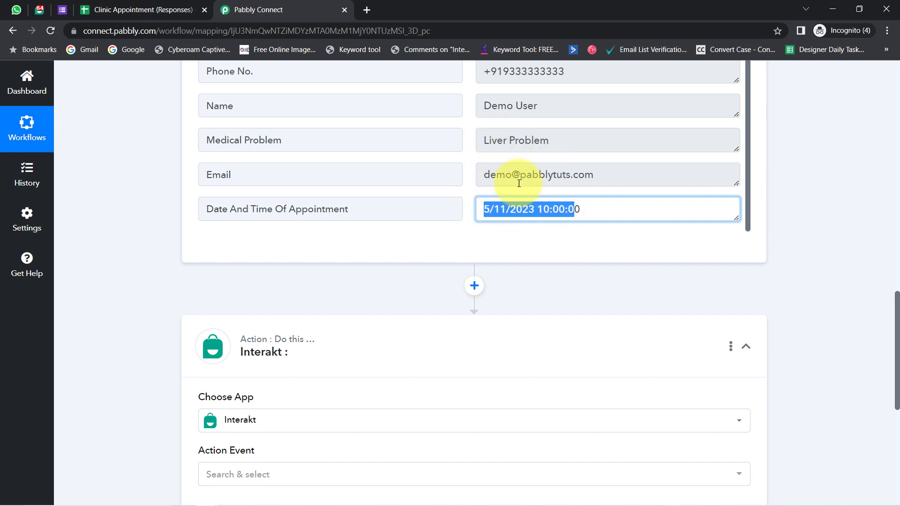
pyautogui.click(518, 214)
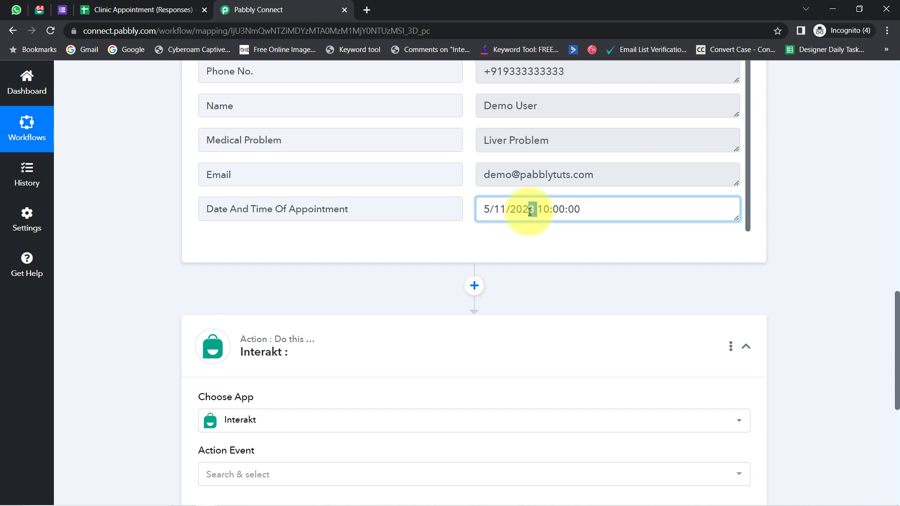
pyautogui.moveTo(530, 212); pyautogui.dragTo(490, 214)
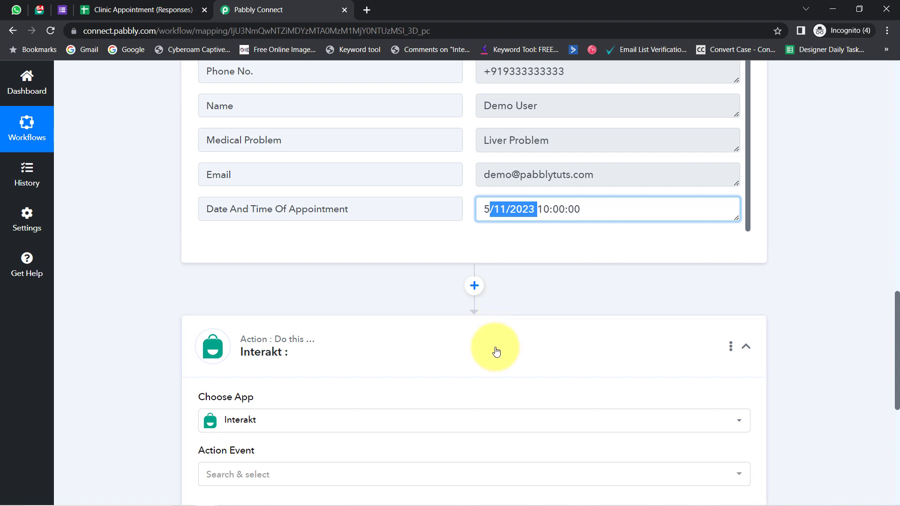
pyautogui.click(474, 286)
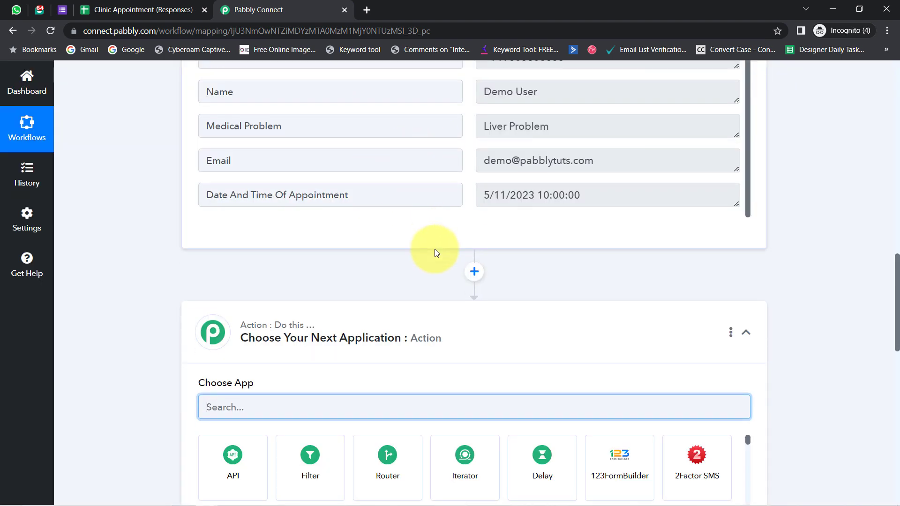
pyautogui.scroll(-3, 435, 251)
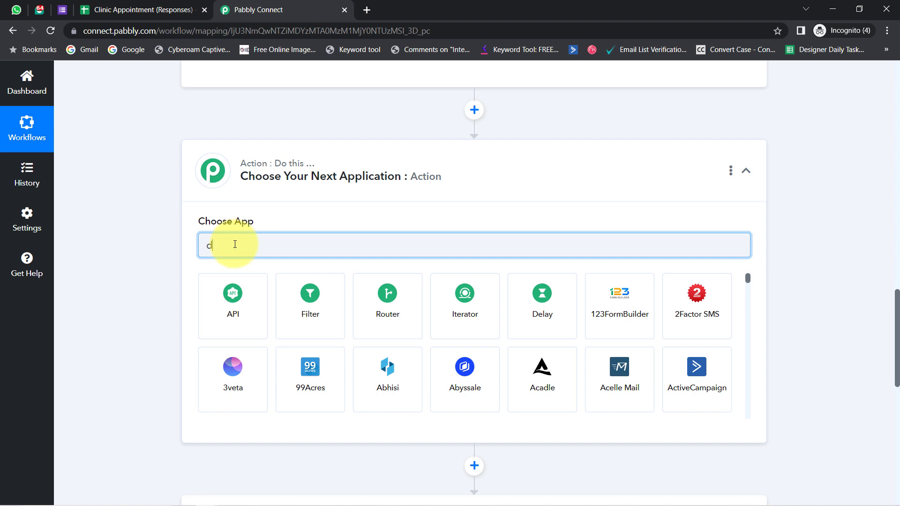
pyautogui.write('ate')
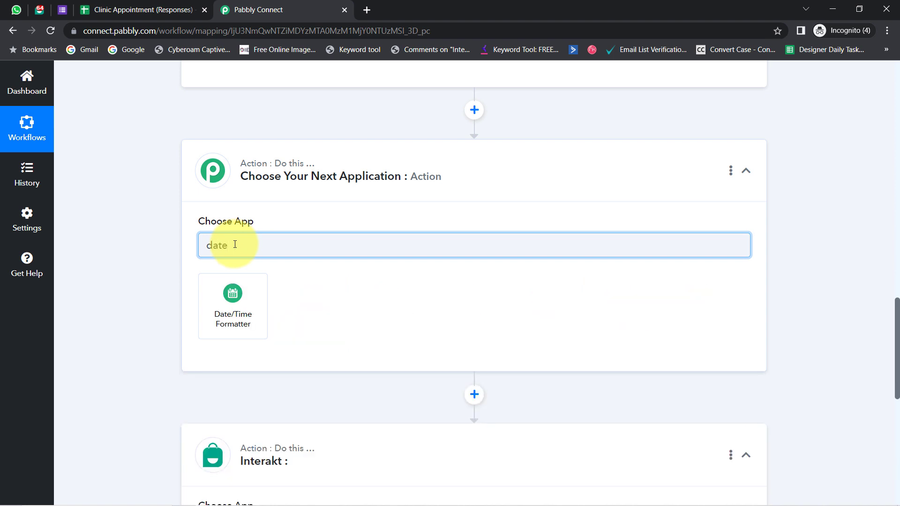
pyautogui.click(235, 284)
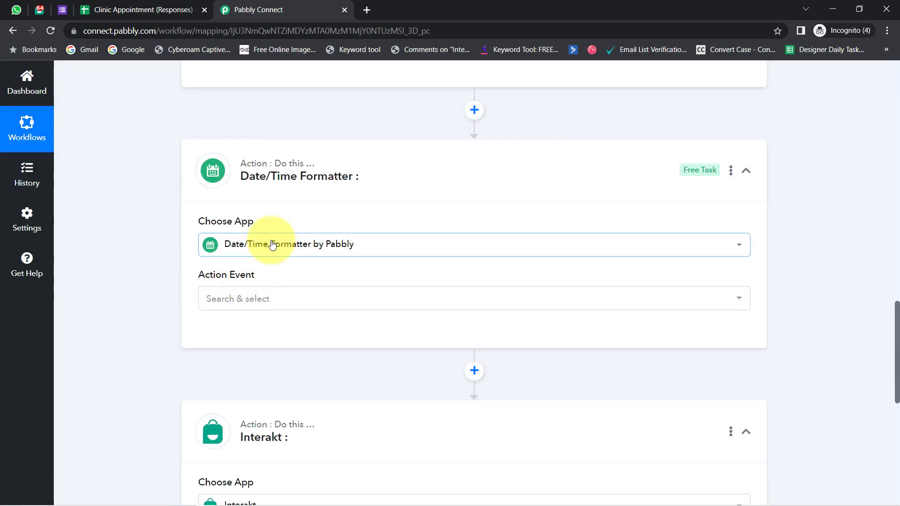
# Step: Set the Date/Time Formatter's action event to Add/Subtract Time and connect the action
pyautogui.click(258, 300)
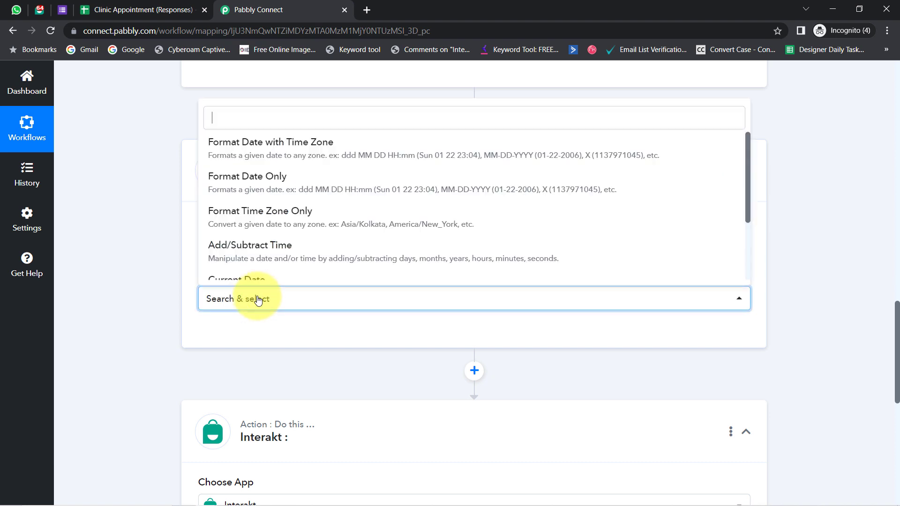
pyautogui.scroll(-3, 258, 162)
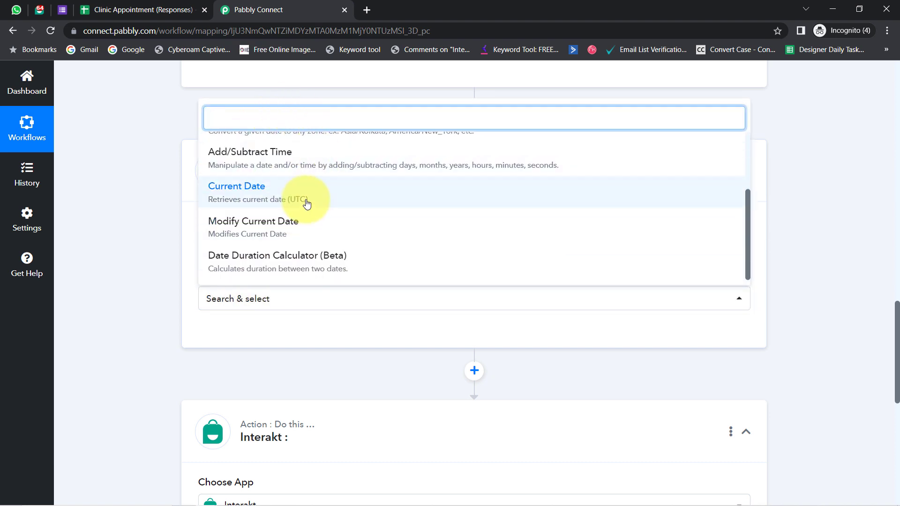
pyautogui.scroll(2, 306, 206)
pyautogui.scroll(-2, 311, 178)
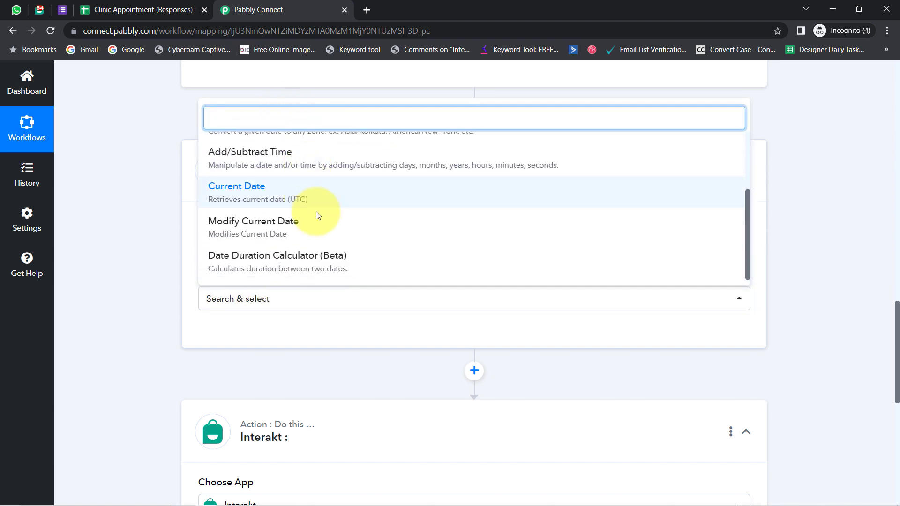
pyautogui.scroll(1, 276, 226)
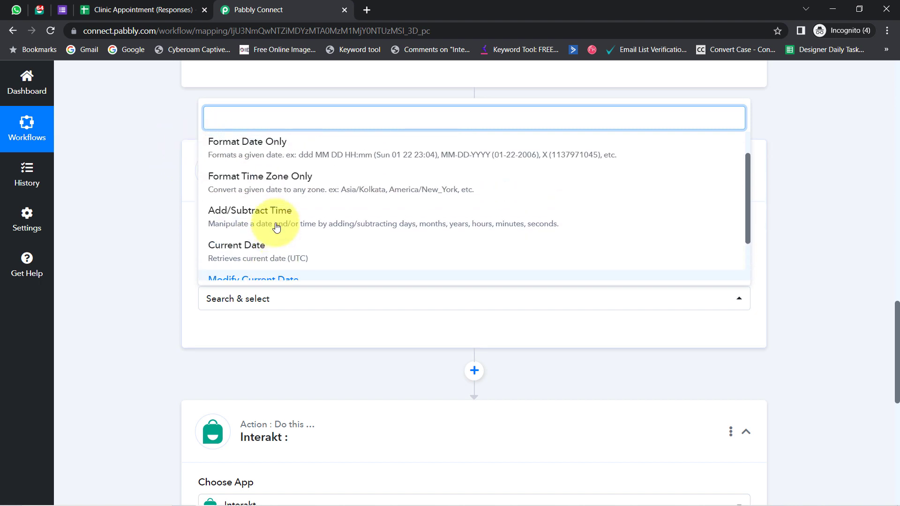
pyautogui.click(248, 221)
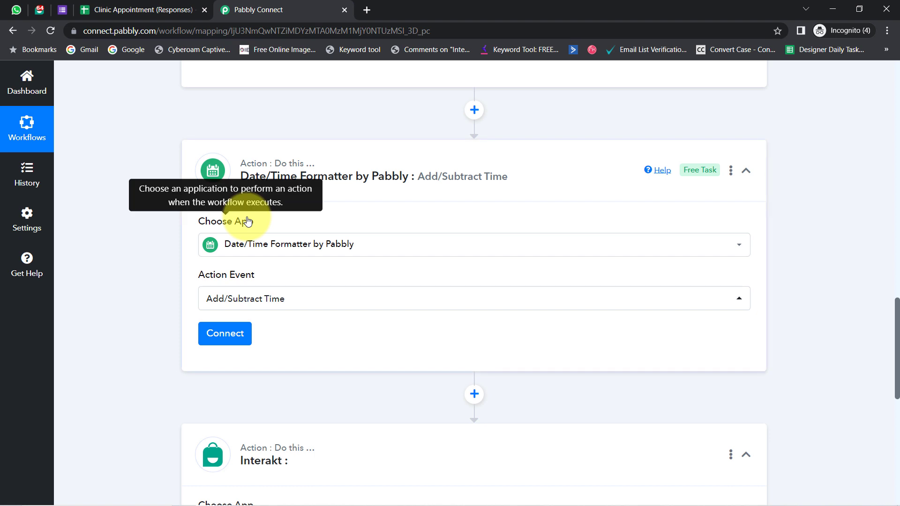
pyautogui.scroll(-1, 262, 243)
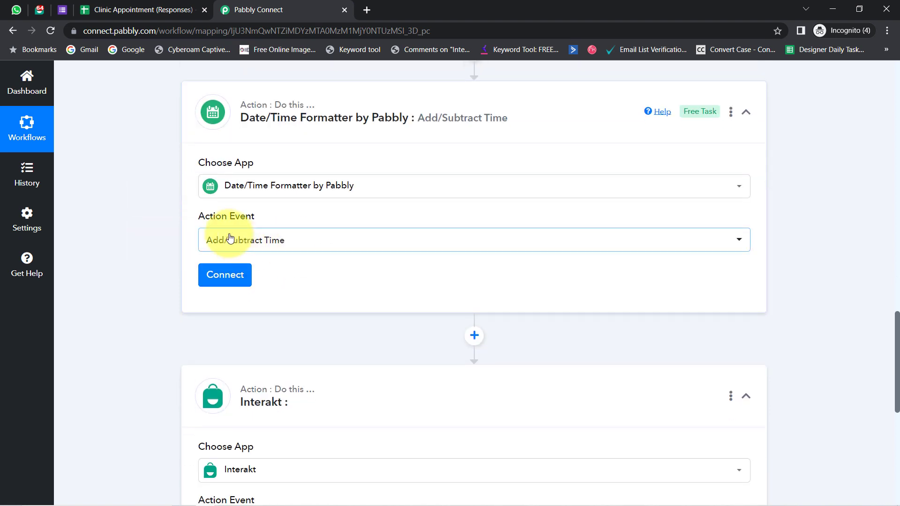
pyautogui.click(226, 277)
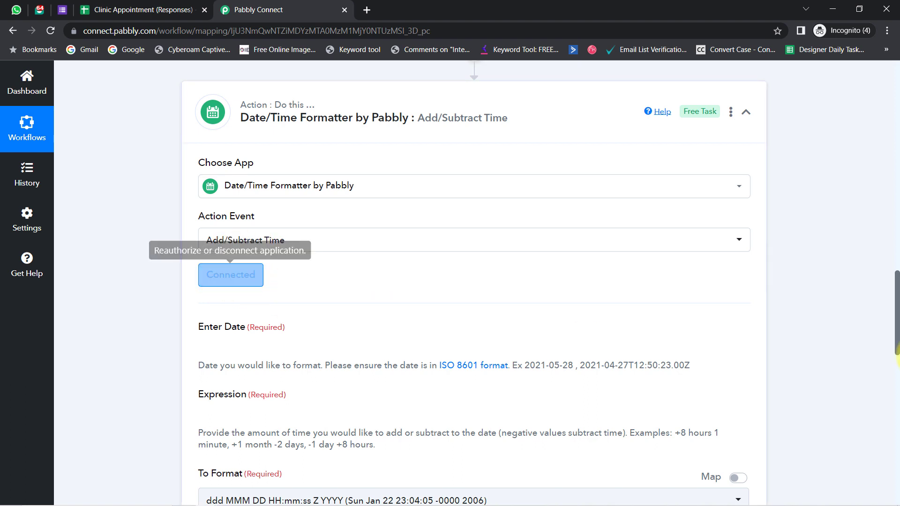
# Step: Map the Date And Time Of Appointment answer from the Google Forms response into the formatter's Enter Date field
pyautogui.moveTo(896, 303); pyautogui.dragTo(897, 318)
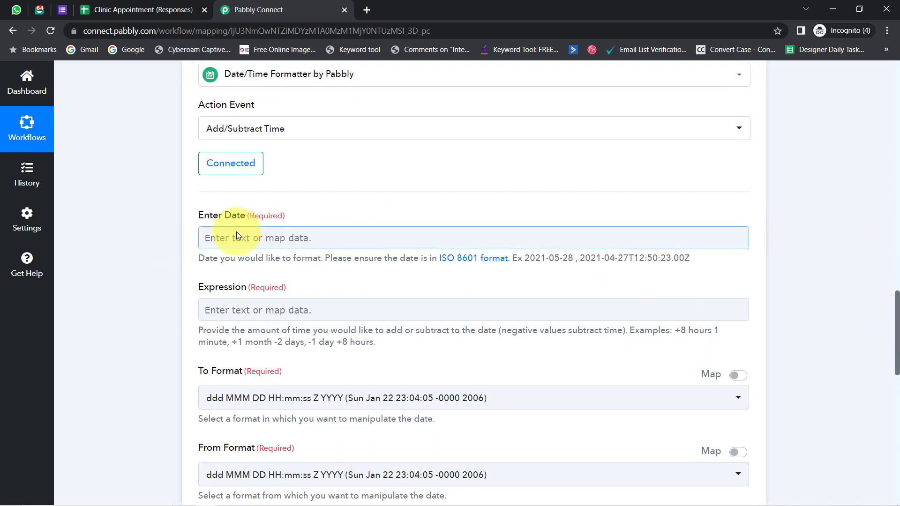
pyautogui.moveTo(210, 216); pyautogui.dragTo(268, 220)
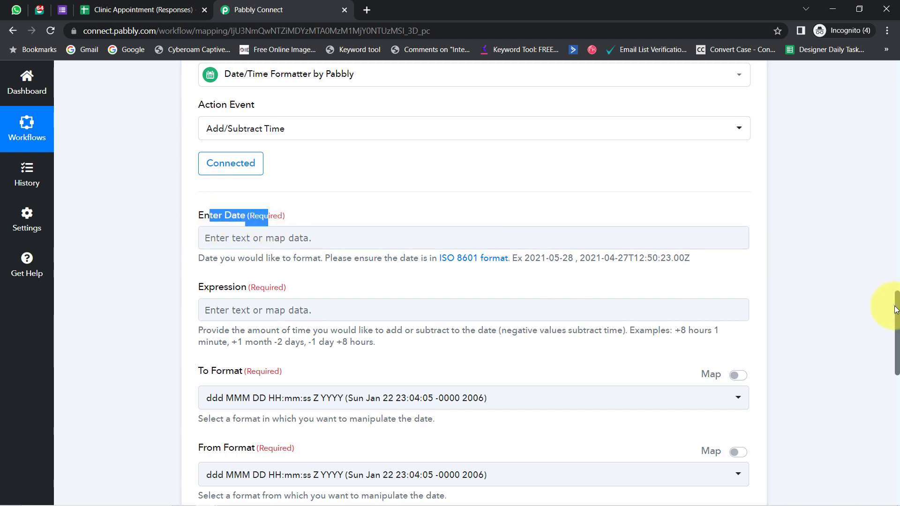
pyautogui.moveTo(897, 311); pyautogui.dragTo(896, 240)
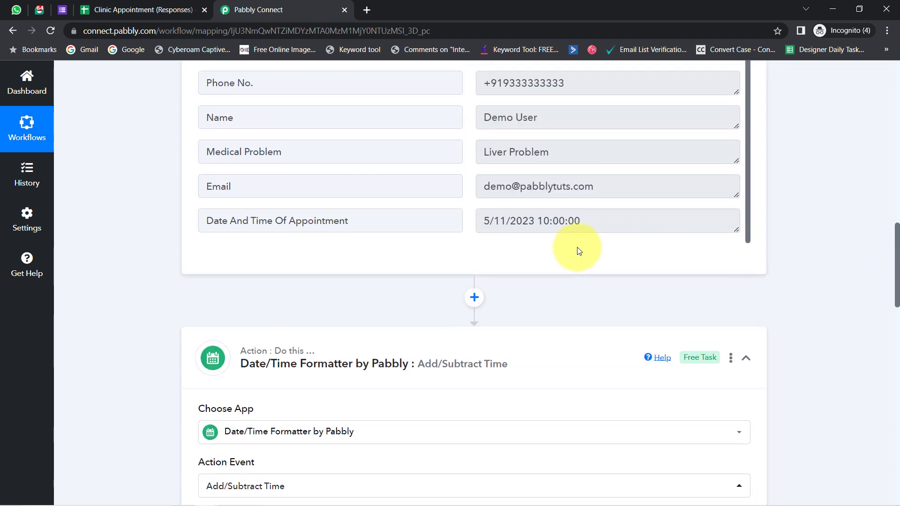
pyautogui.moveTo(504, 221); pyautogui.dragTo(629, 227)
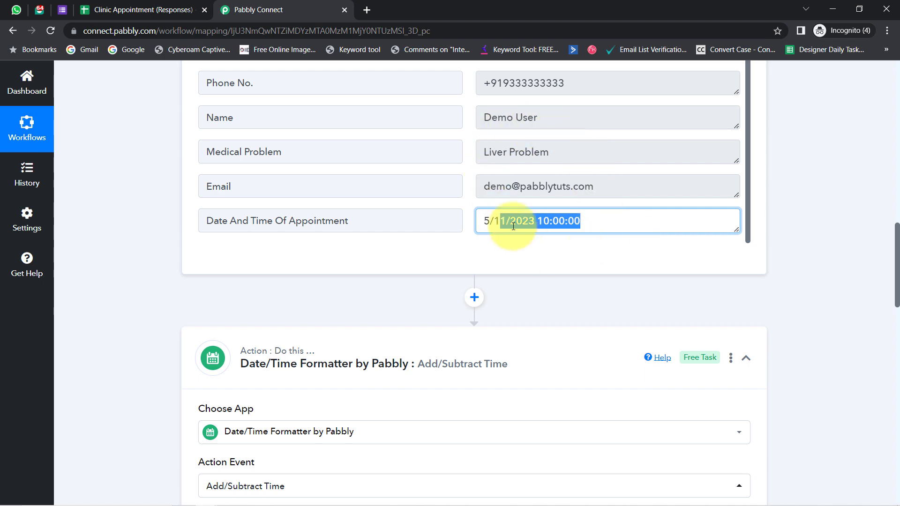
pyautogui.moveTo(898, 237); pyautogui.dragTo(890, 323)
pyautogui.click(224, 142)
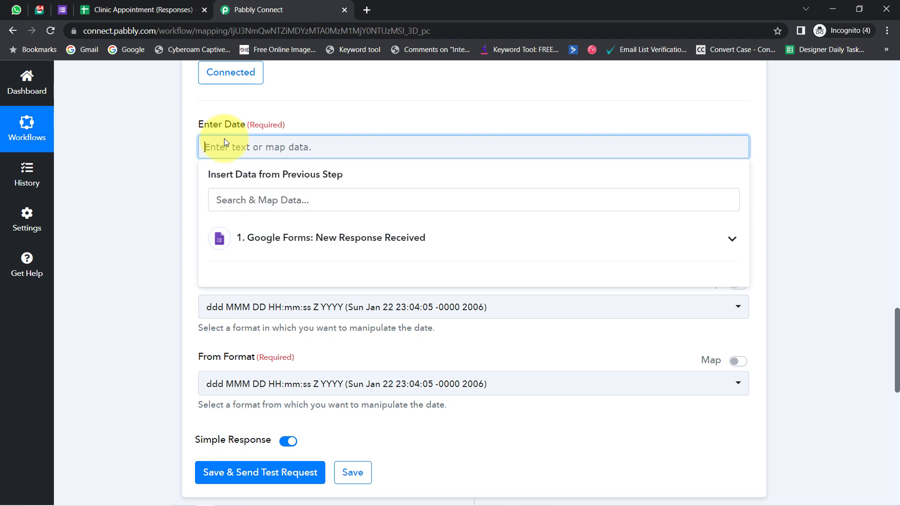
pyautogui.click(296, 238)
pyautogui.scroll(-4, 328, 450)
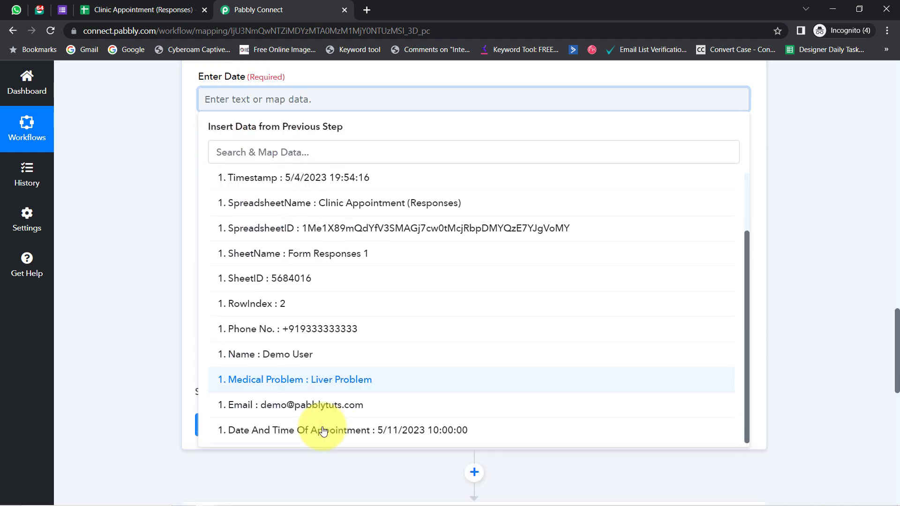
pyautogui.click(270, 433)
pyautogui.scroll(3, 102, 200)
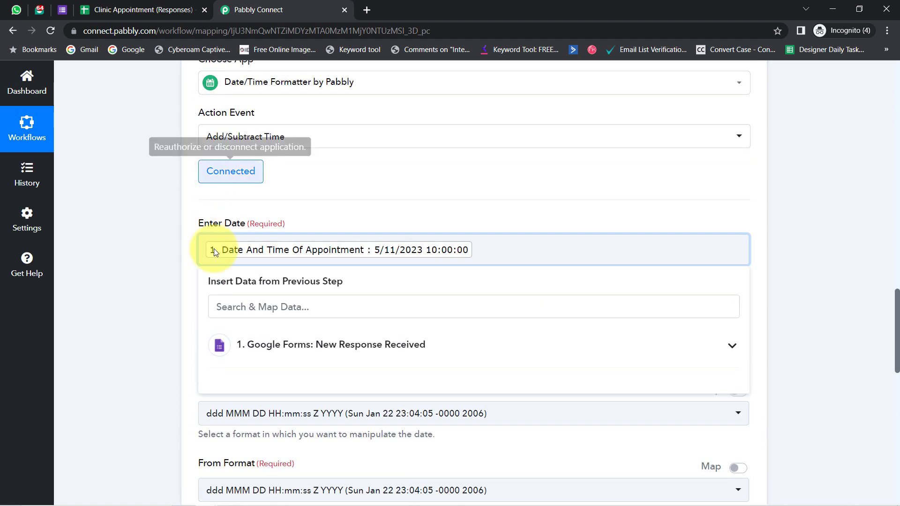
pyautogui.scroll(-2, 234, 238)
pyautogui.click(312, 230)
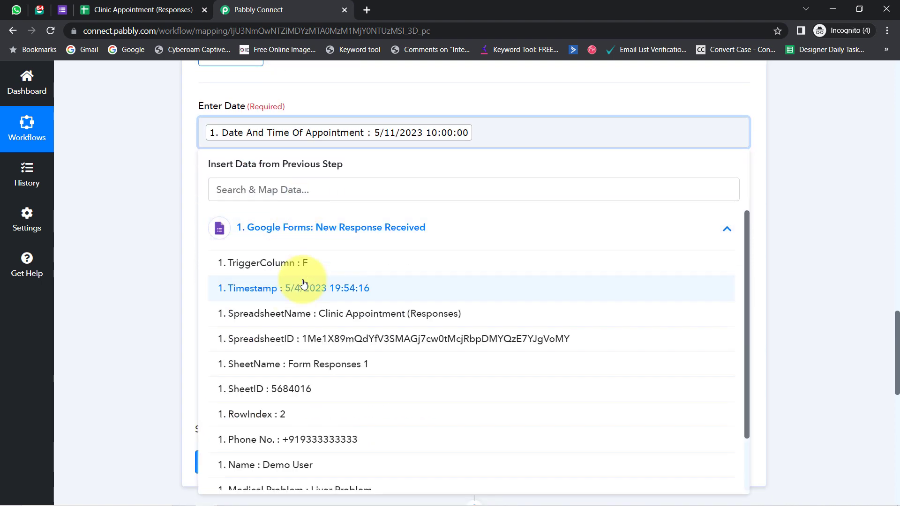
pyautogui.click(317, 230)
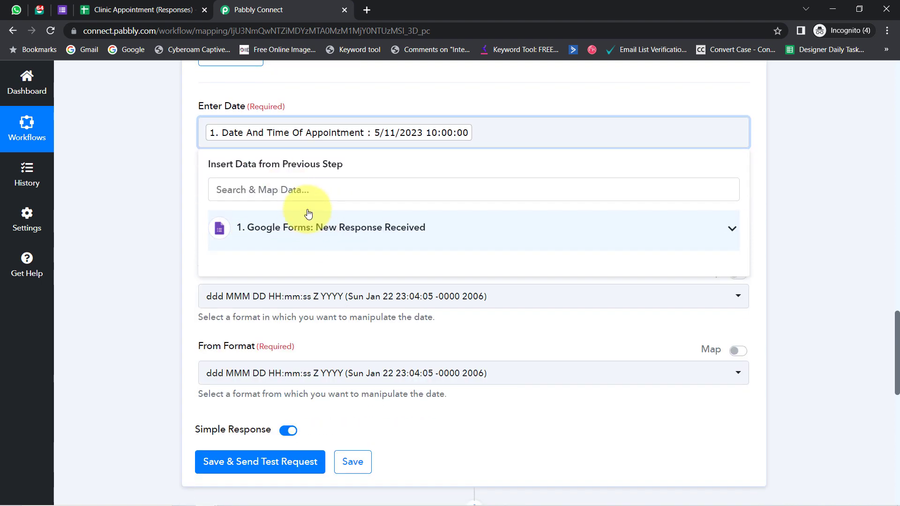
pyautogui.click(89, 196)
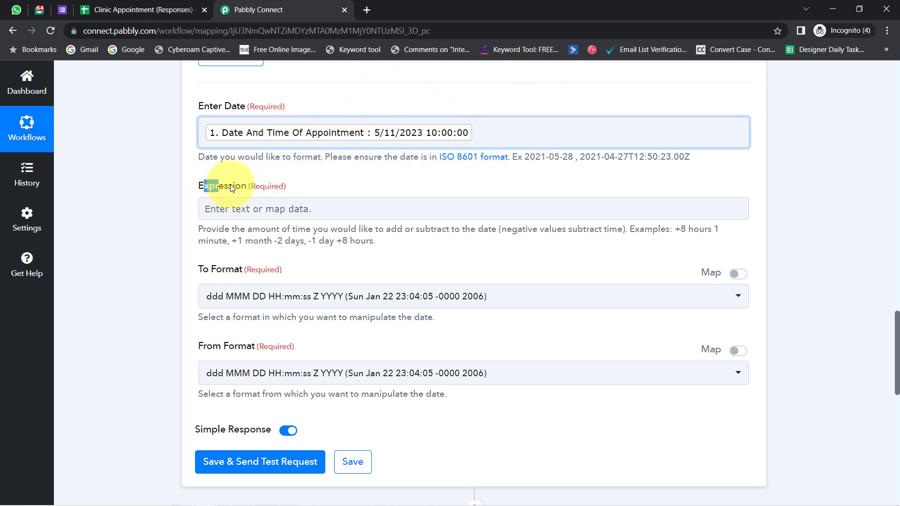
# Step: Set the formatter's Expression to "-1 day", using the example expressions in its help text as reference
pyautogui.moveTo(237, 241); pyautogui.dragTo(398, 240)
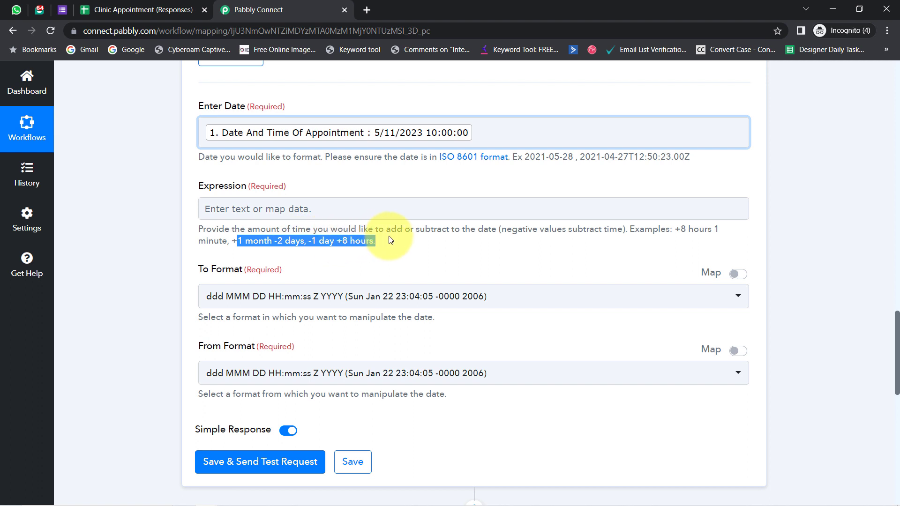
pyautogui.click(243, 210)
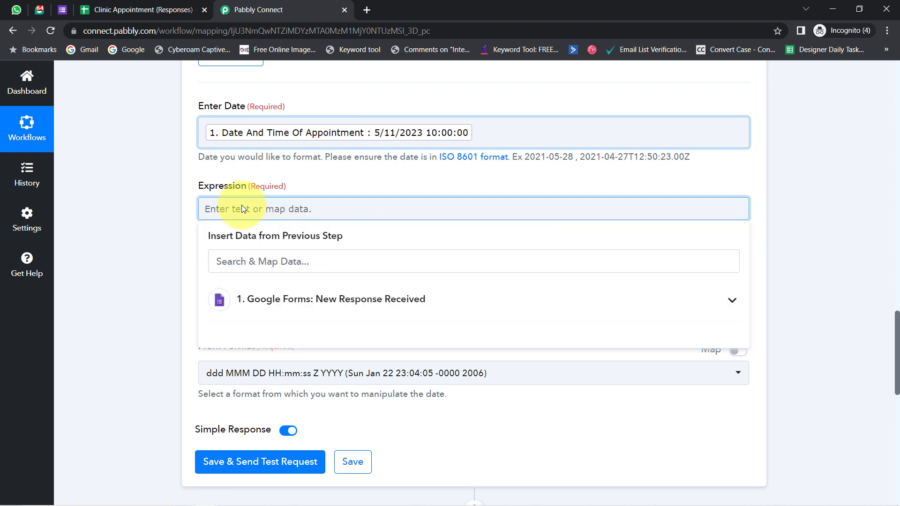
pyautogui.write('*')
pyautogui.press('BackSpace')
pyautogui.write('-1 day')
pyautogui.click(156, 221)
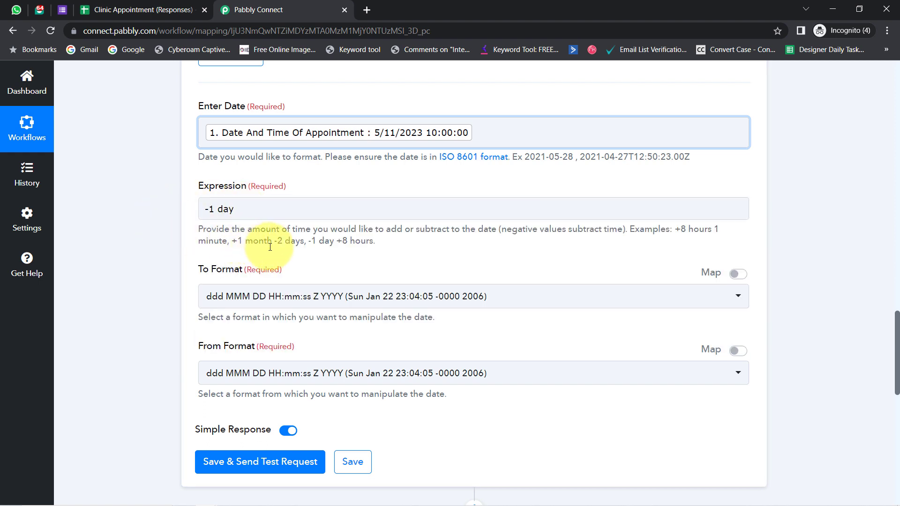
pyautogui.moveTo(335, 241); pyautogui.dragTo(375, 240)
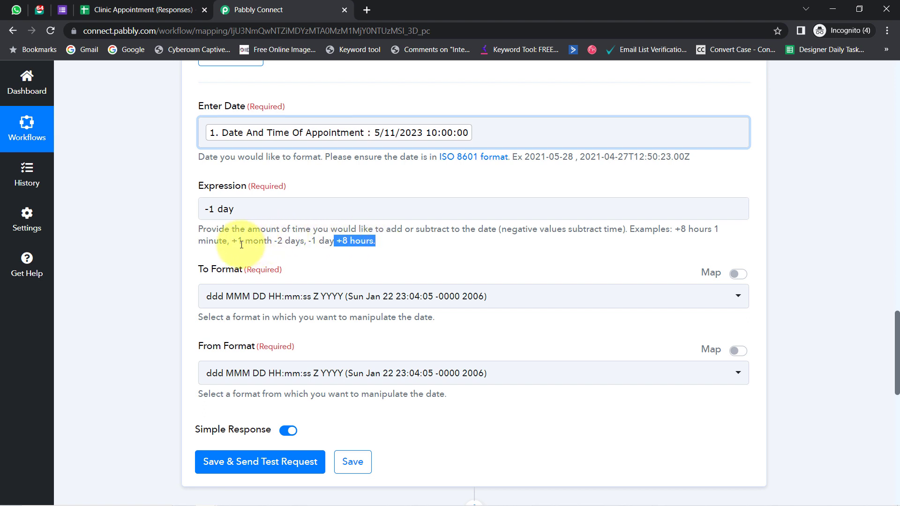
pyautogui.moveTo(243, 241); pyautogui.dragTo(373, 241)
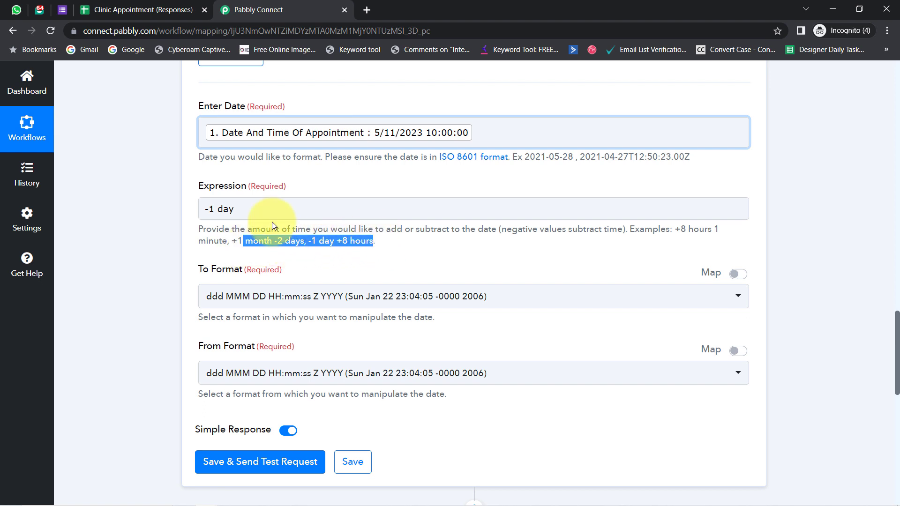
pyautogui.click(268, 240)
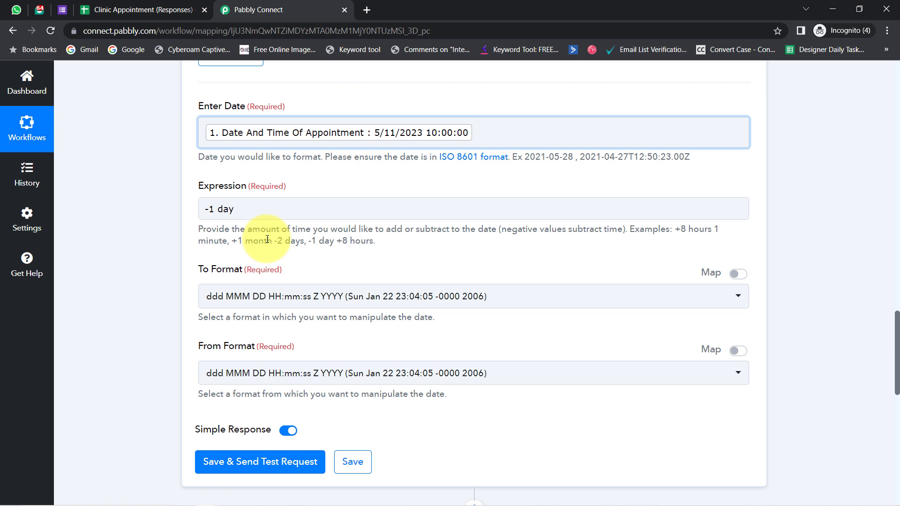
# Step: Set the formatter's To Format to YYYY-MM-DD HH:mm:ss
pyautogui.scroll(-2, 163, 240)
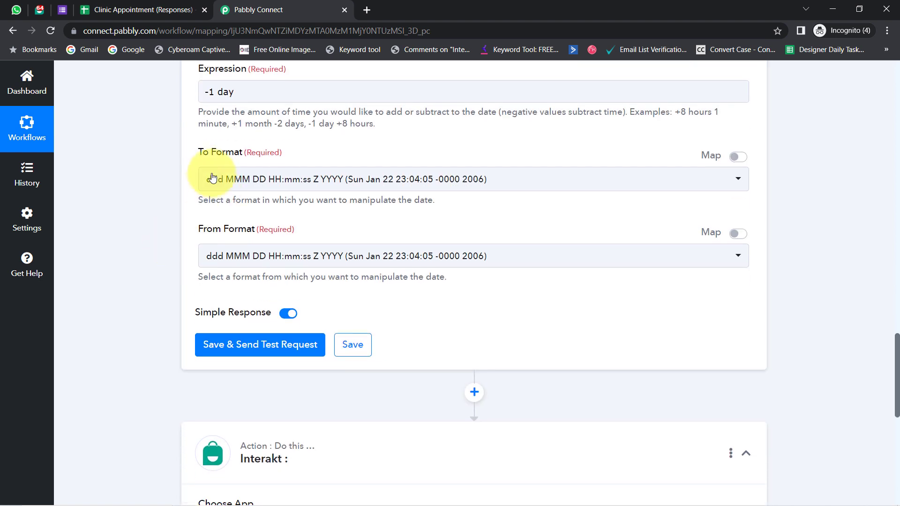
pyautogui.moveTo(195, 155); pyautogui.dragTo(251, 157)
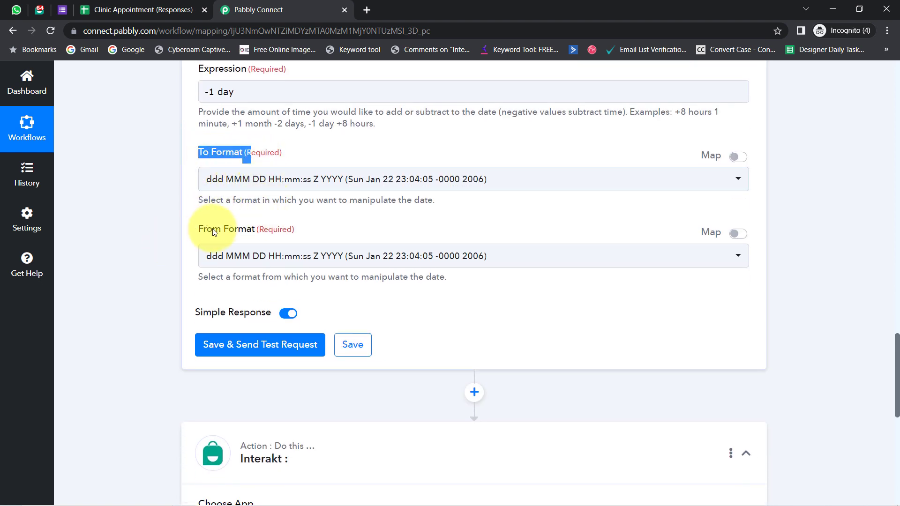
pyautogui.moveTo(207, 230); pyautogui.dragTo(266, 231)
pyautogui.click(301, 182)
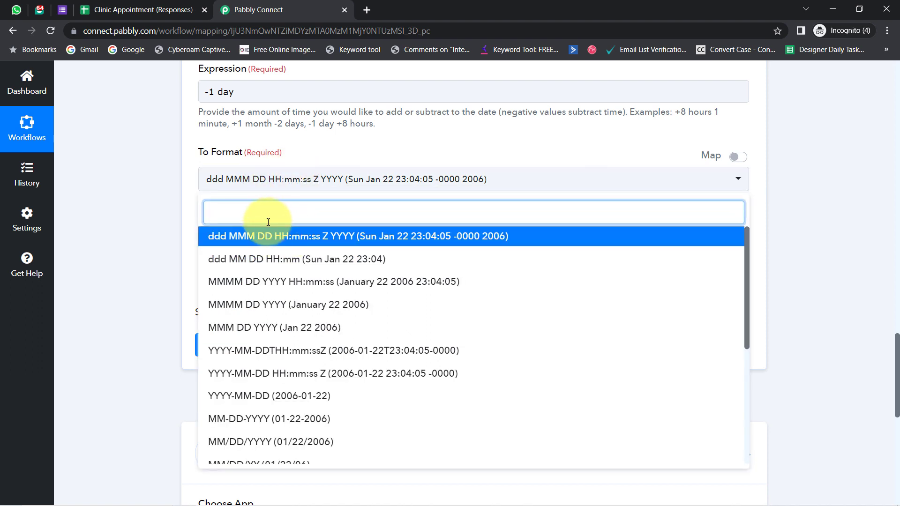
pyautogui.scroll(-5, 315, 339)
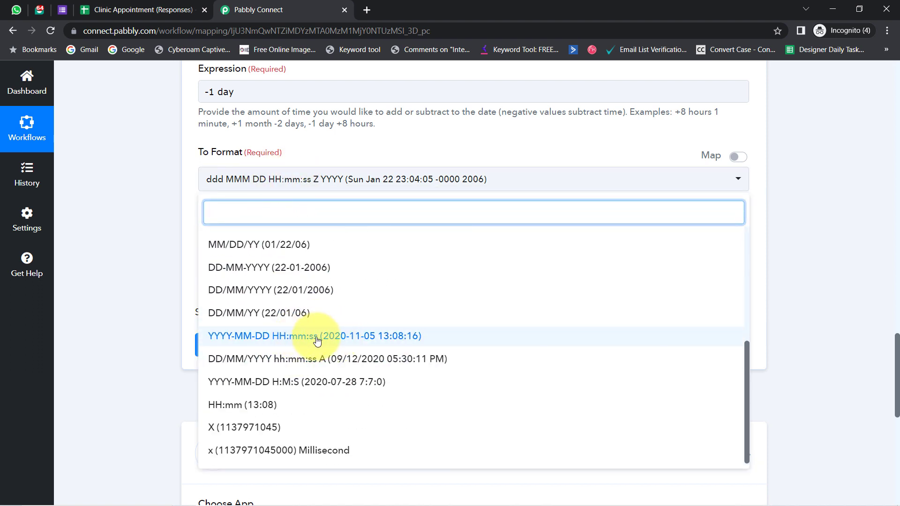
pyautogui.click(312, 337)
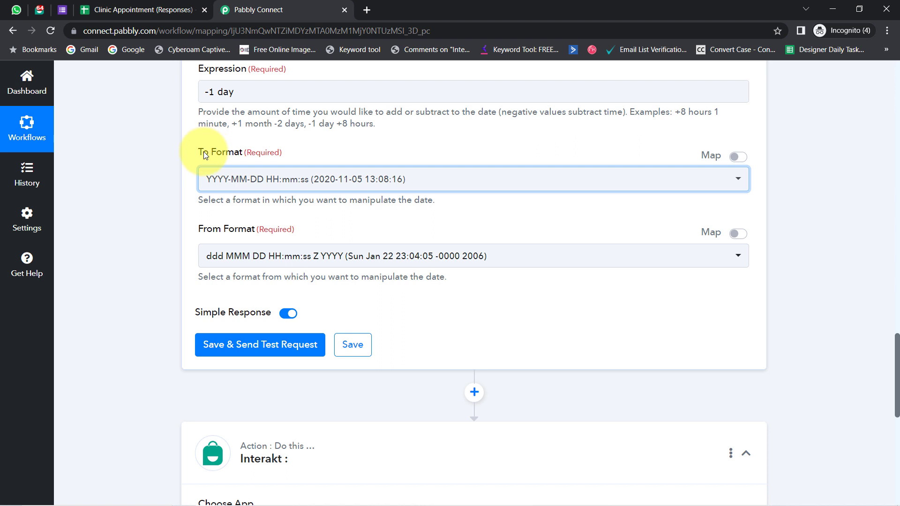
pyautogui.moveTo(204, 151); pyautogui.dragTo(282, 152)
pyautogui.click(155, 209)
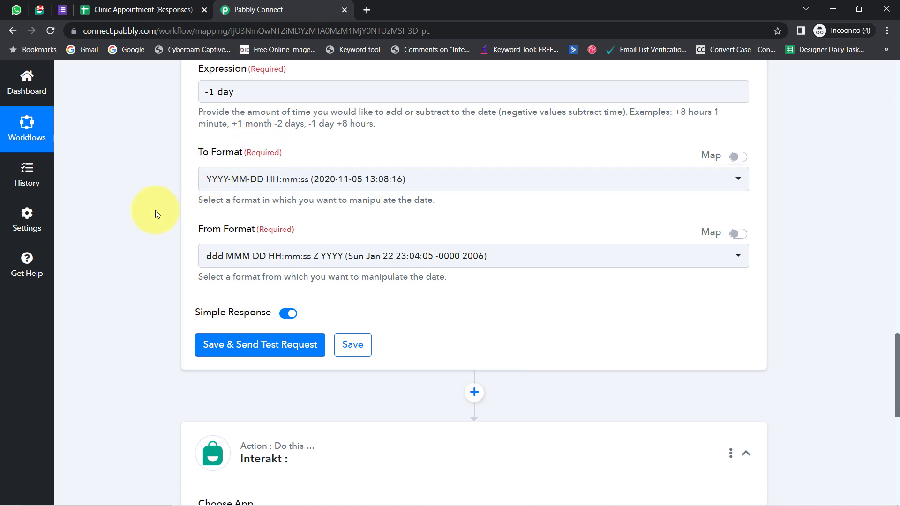
# Step: Check the captured Date And Time Of Appointment value against the formatter's From Format options
pyautogui.click(254, 264)
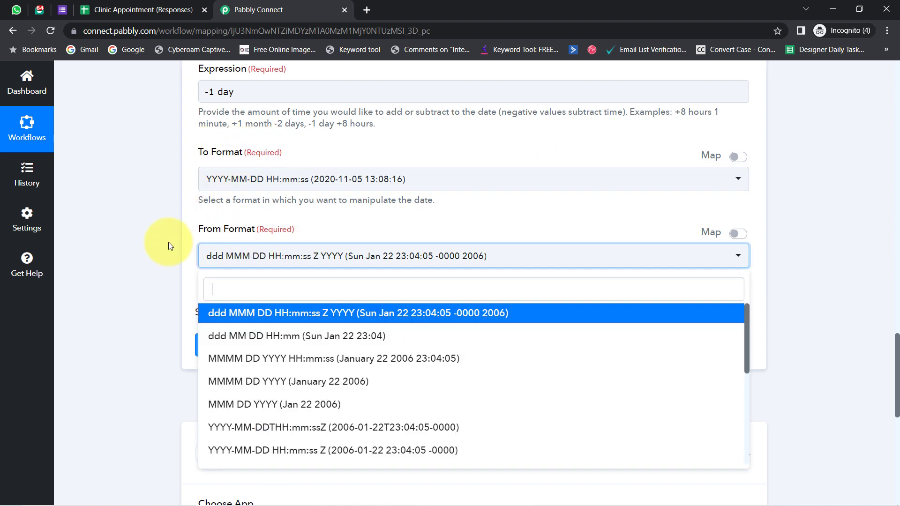
pyautogui.click(168, 241)
pyautogui.moveTo(897, 341); pyautogui.dragTo(861, 234)
pyautogui.scroll(1, 488, 232)
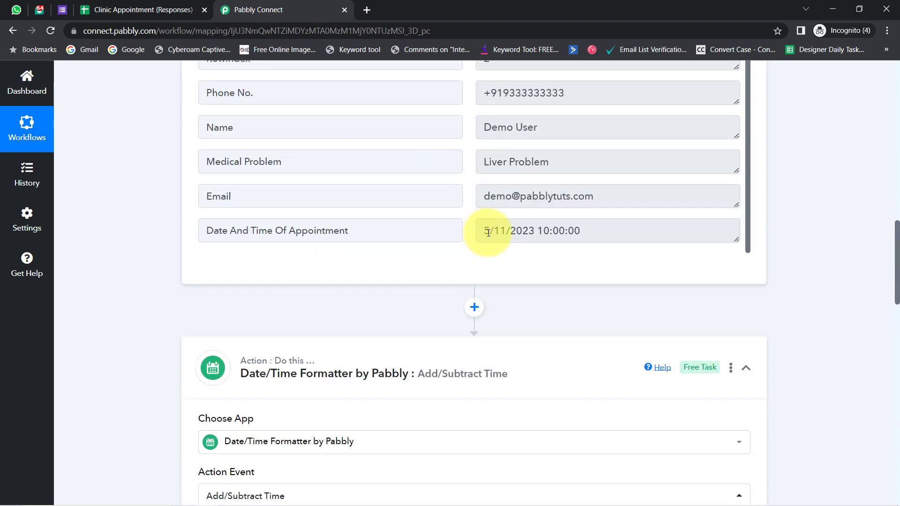
pyautogui.moveTo(494, 232); pyautogui.dragTo(502, 233)
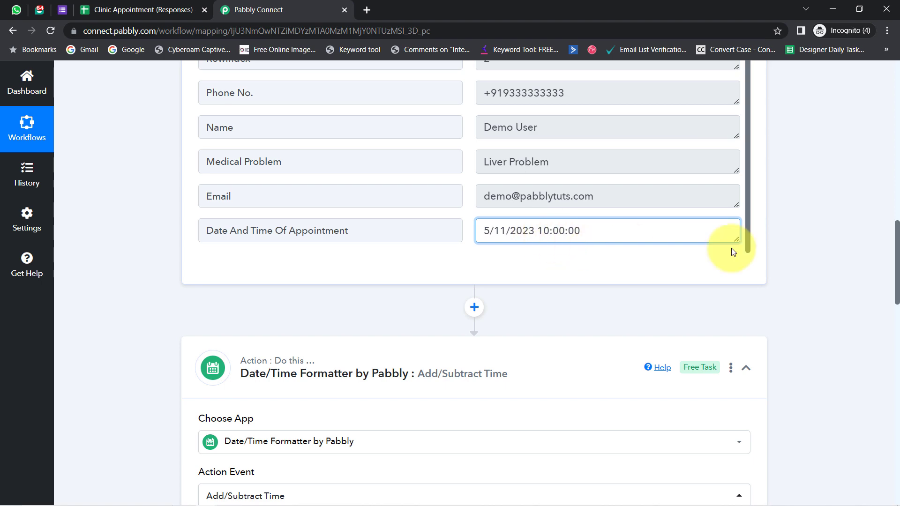
pyautogui.moveTo(897, 250); pyautogui.dragTo(895, 381)
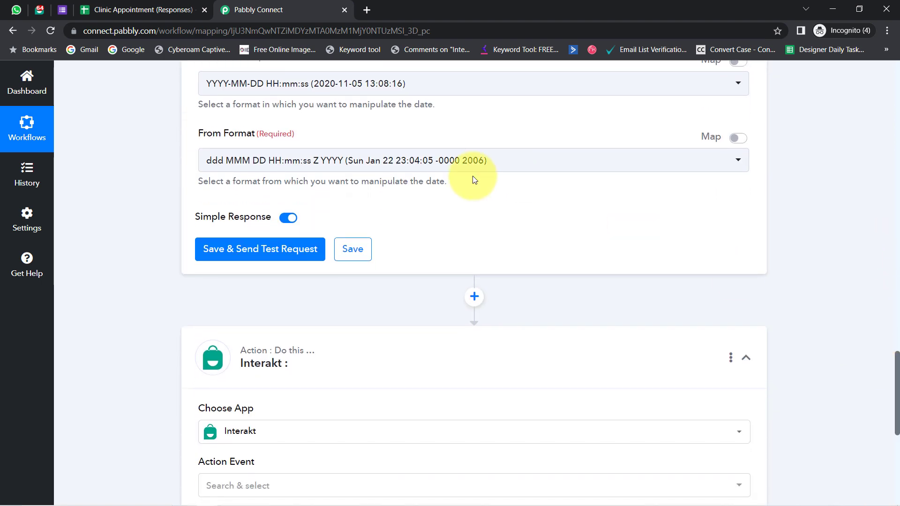
# Step: Search the From Format options for "m" and look for one matching the captured appointment date and time
pyautogui.click(290, 160)
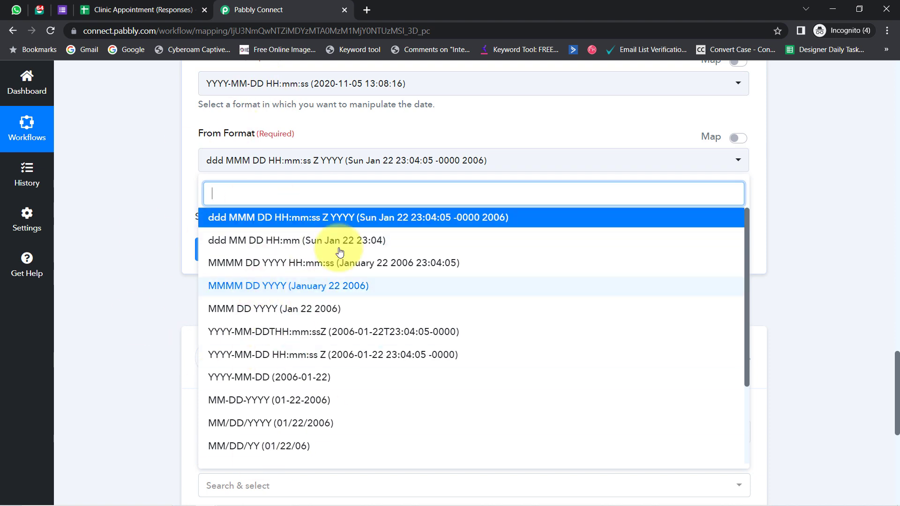
pyautogui.click(265, 148)
pyautogui.click(238, 158)
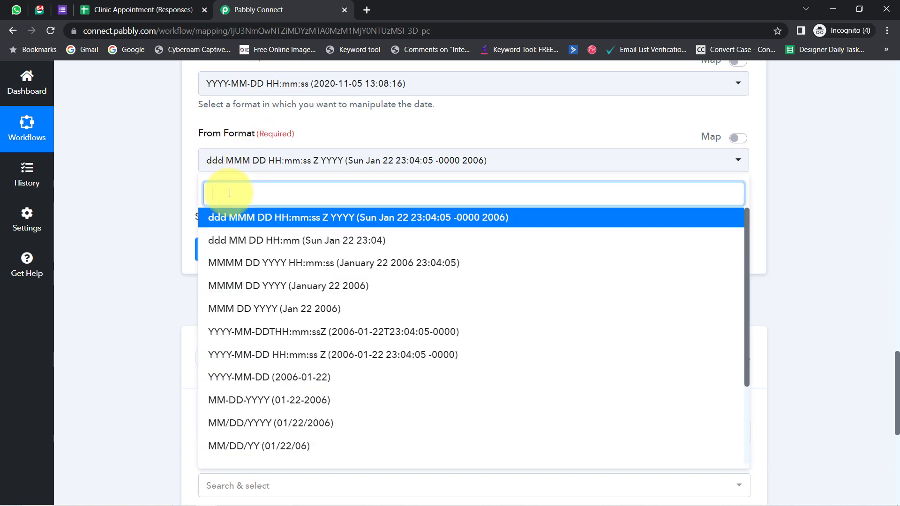
pyautogui.write('m')
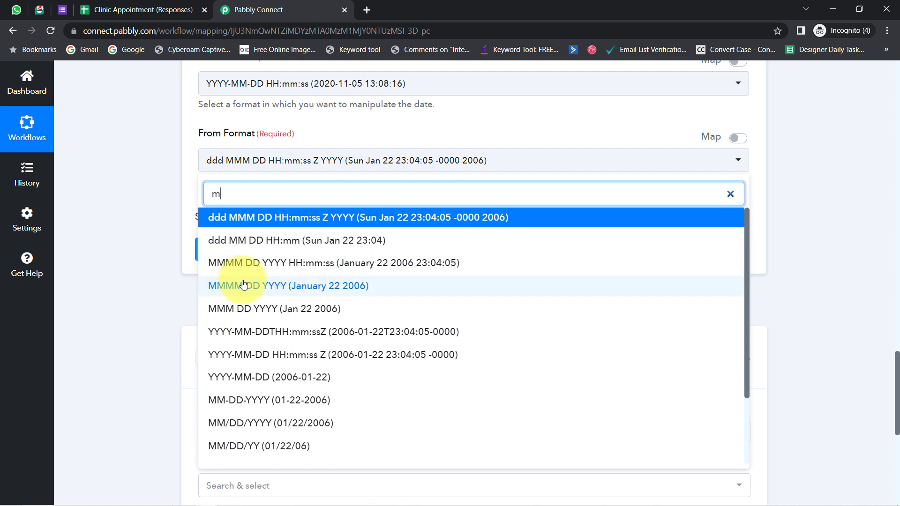
pyautogui.moveTo(746, 253); pyautogui.dragTo(716, 350)
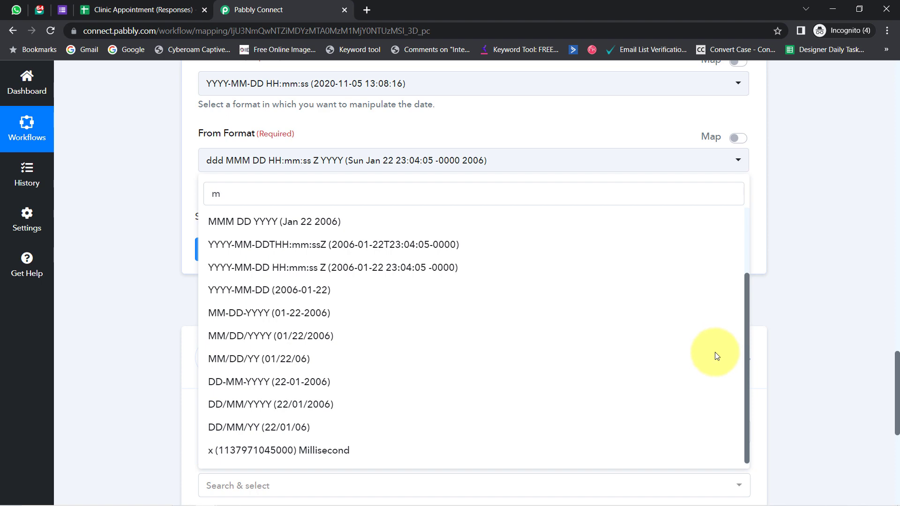
pyautogui.click(123, 285)
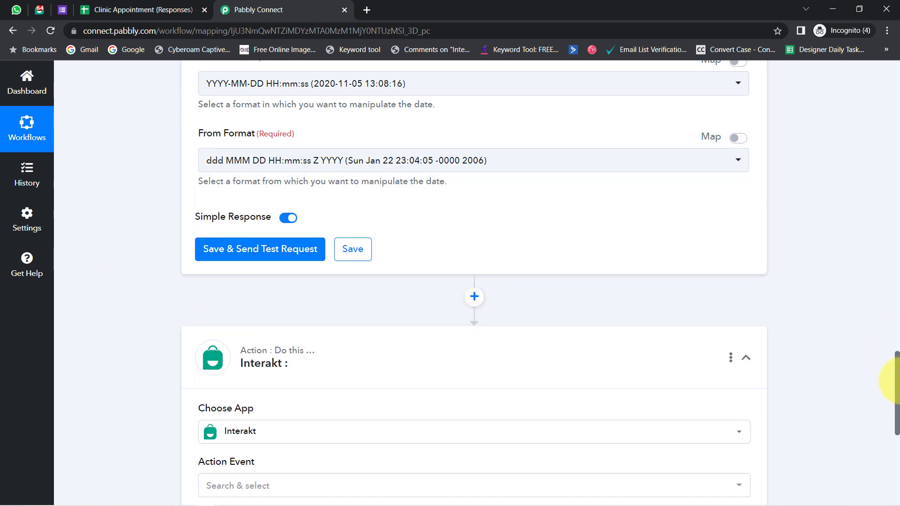
pyautogui.moveTo(896, 394); pyautogui.dragTo(885, 267)
pyautogui.moveTo(483, 209); pyautogui.dragTo(637, 205)
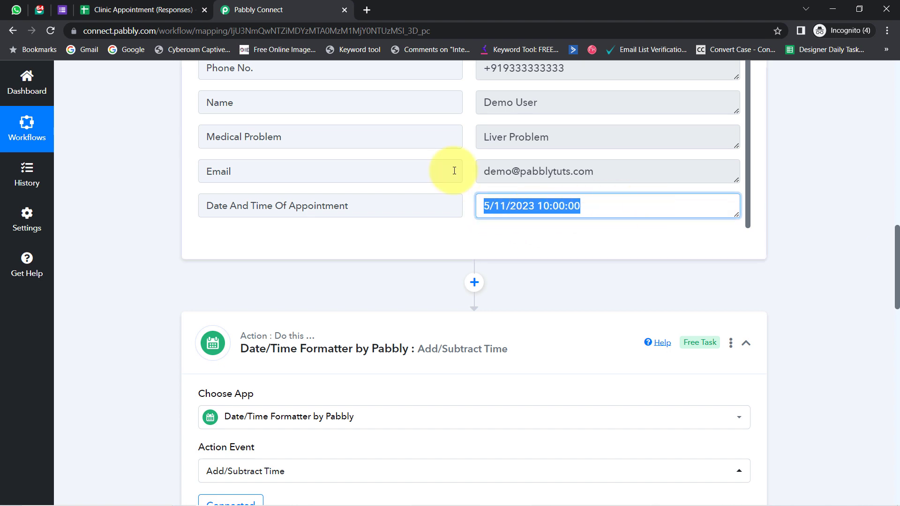
# Step: Switch to the Clinic Appointment (Responses) spreadsheet and left-align all of its cells
pyautogui.click(151, 6)
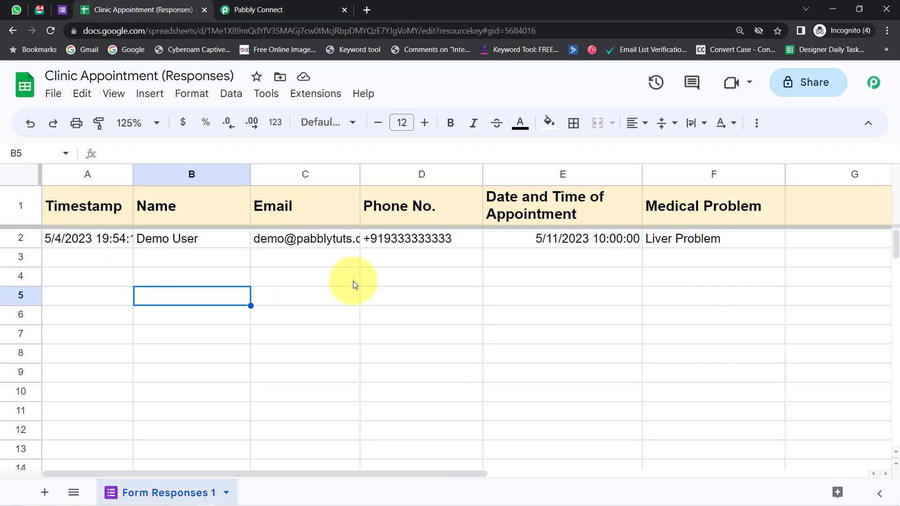
pyautogui.click(398, 297)
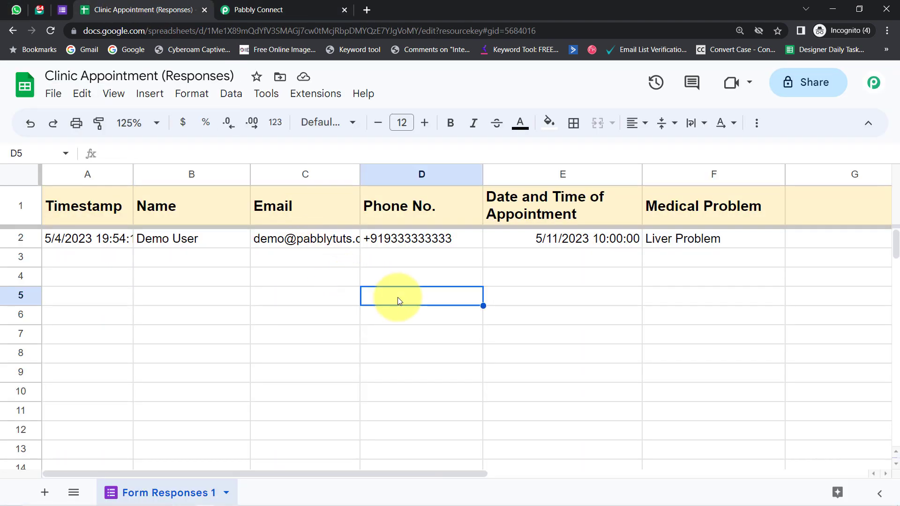
pyautogui.click(21, 175)
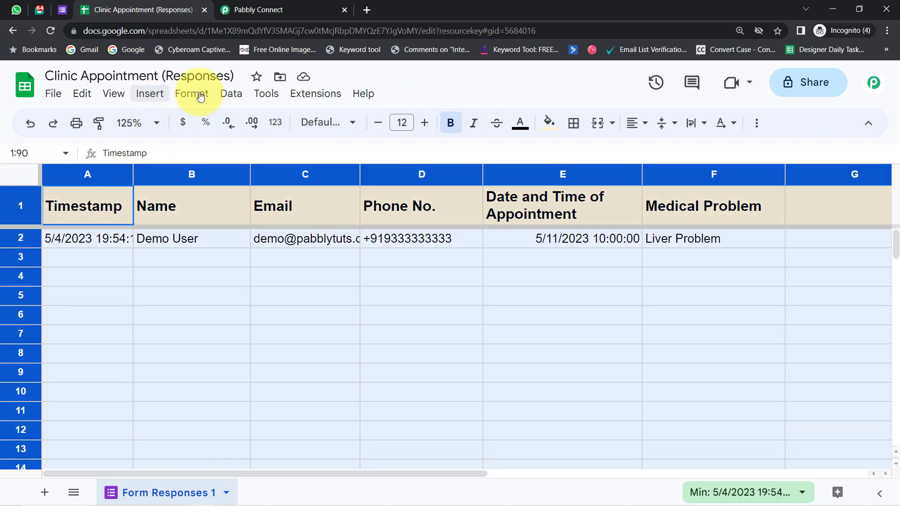
pyautogui.click(148, 93)
pyautogui.click(636, 124)
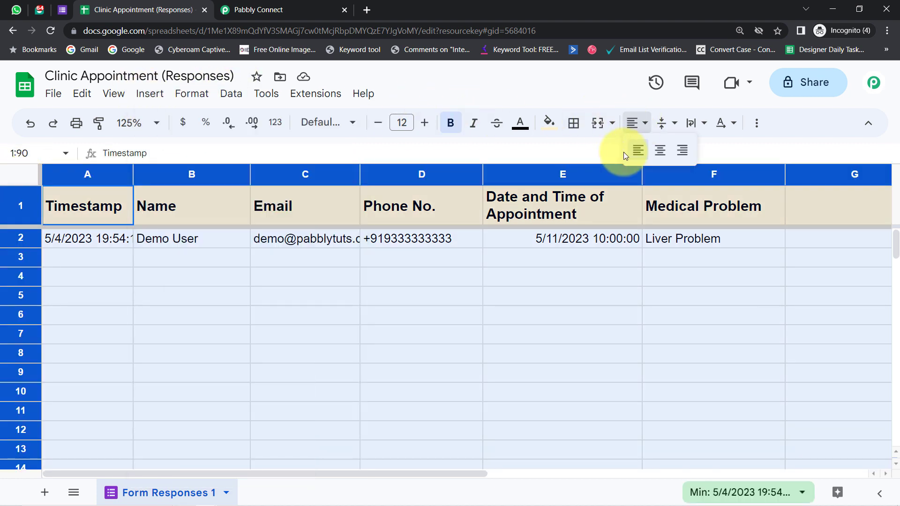
pyautogui.click(637, 154)
pyautogui.click(413, 312)
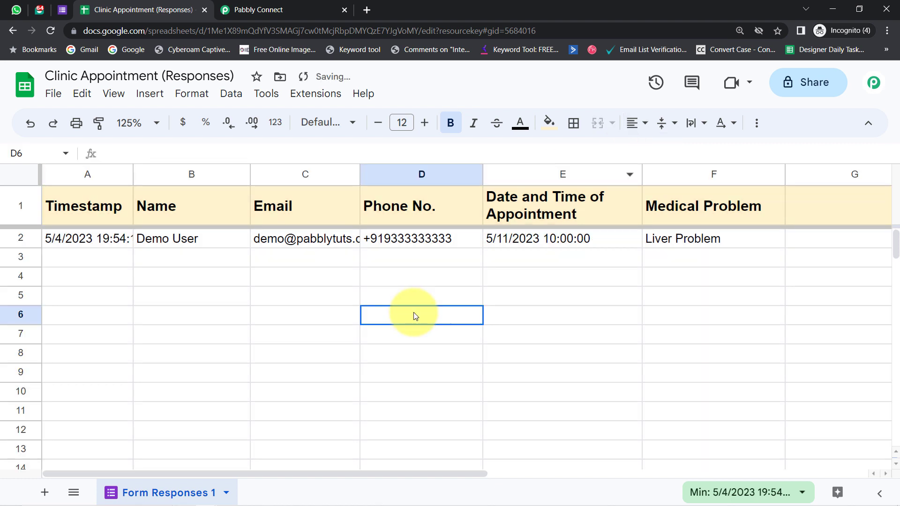
# Step: Widen the Email column to fit its addresses and slightly narrow the Name column
pyautogui.moveTo(359, 173); pyautogui.dragTo(408, 176)
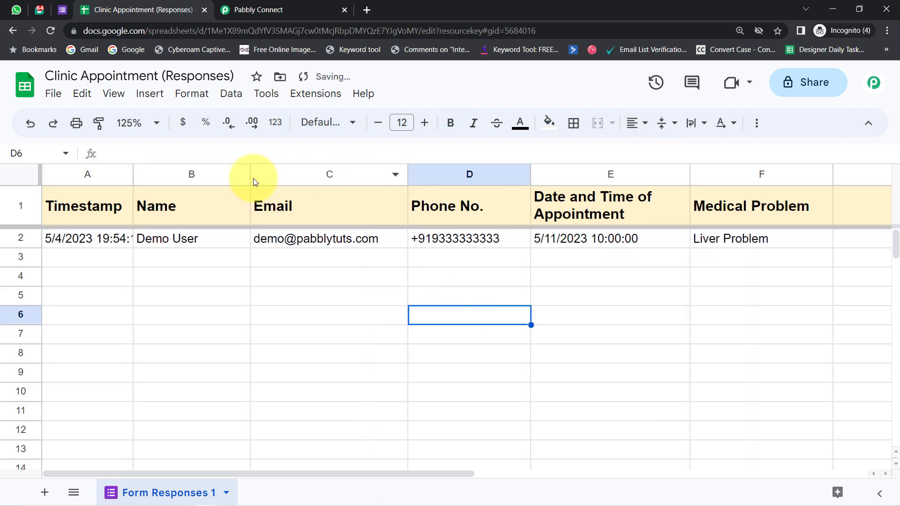
pyautogui.moveTo(248, 177); pyautogui.dragTo(233, 177)
pyautogui.click(347, 337)
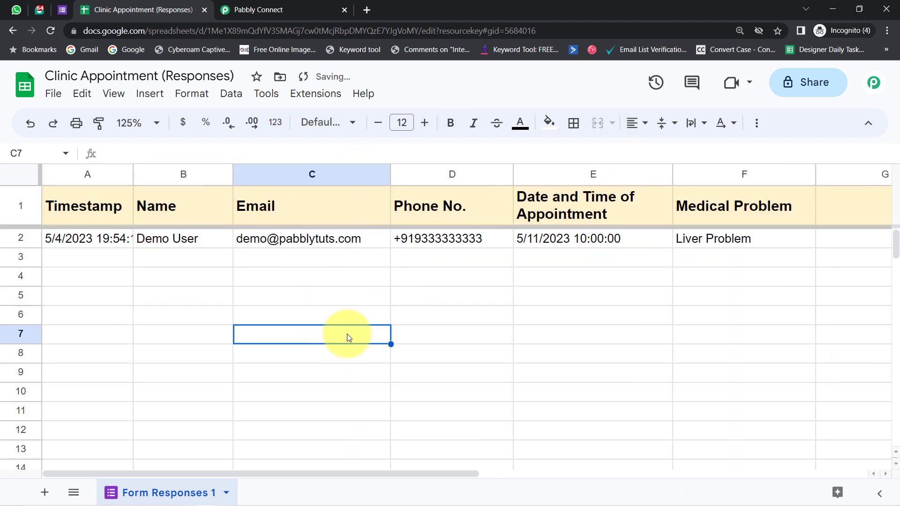
# Step: Open the custom date and time format settings for the whole Date and Time of Appointment column
pyautogui.click(566, 170)
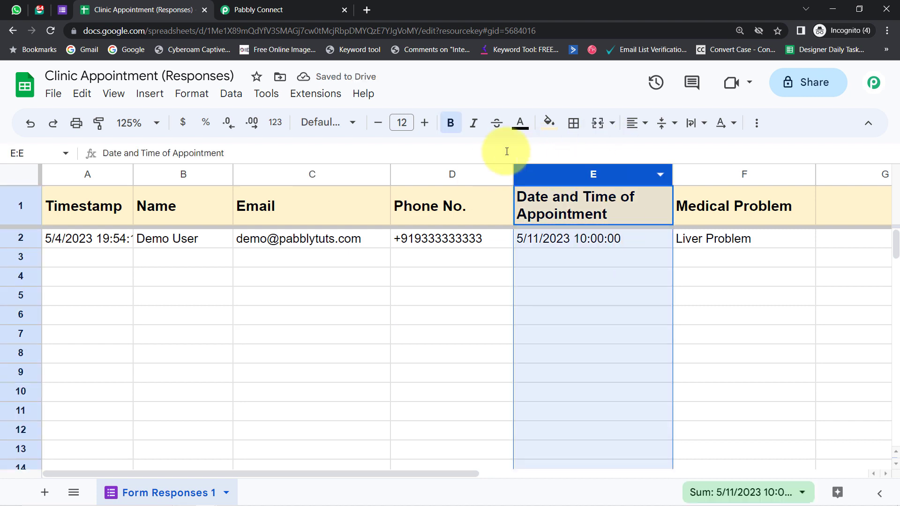
pyautogui.click(195, 95)
pyautogui.moveTo(305, 158)
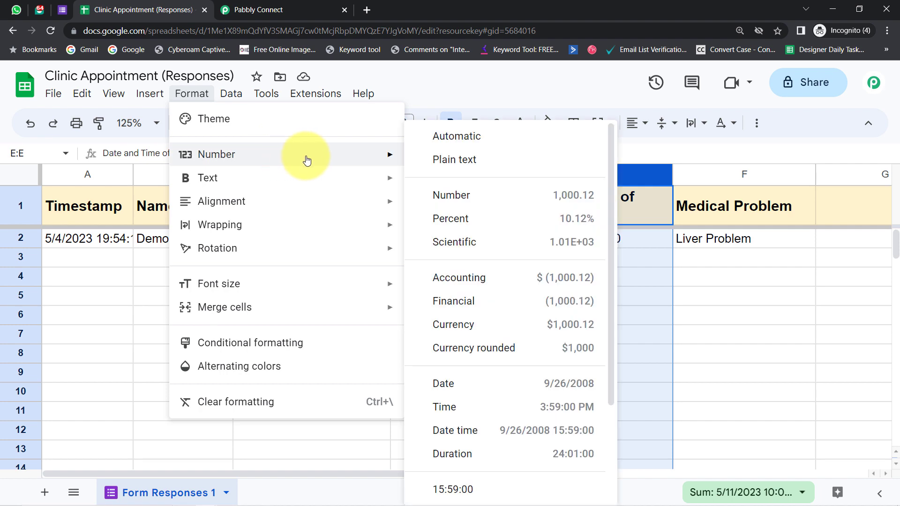
pyautogui.scroll(-2, 482, 376)
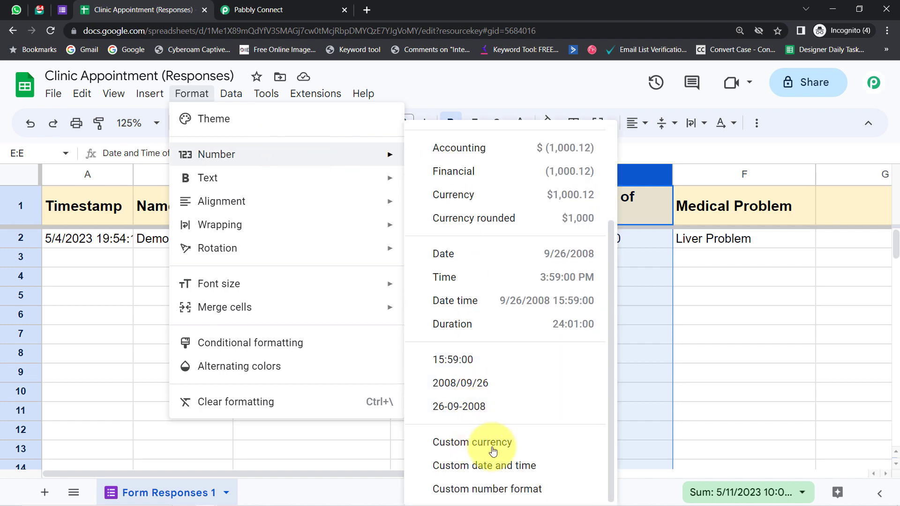
pyautogui.click(469, 466)
# Step: Review the year and month format options, then apply the year-month-day hour:minute:second format with four-digit year and leading-zero month
pyautogui.click(534, 135)
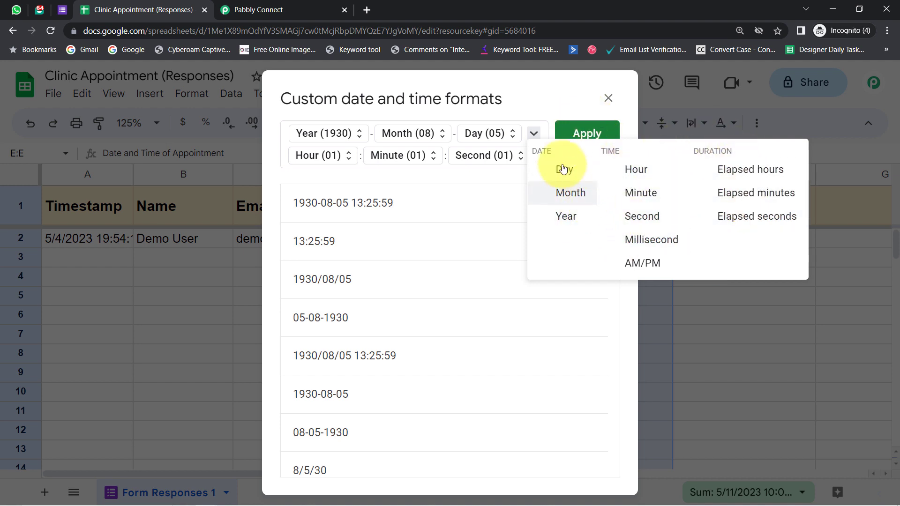
pyautogui.click(448, 96)
pyautogui.click(308, 136)
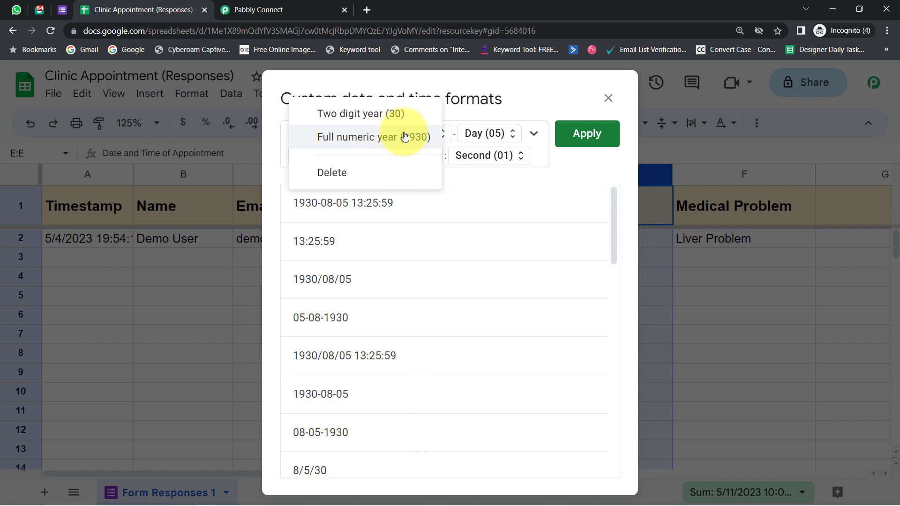
pyautogui.click(447, 114)
pyautogui.click(395, 136)
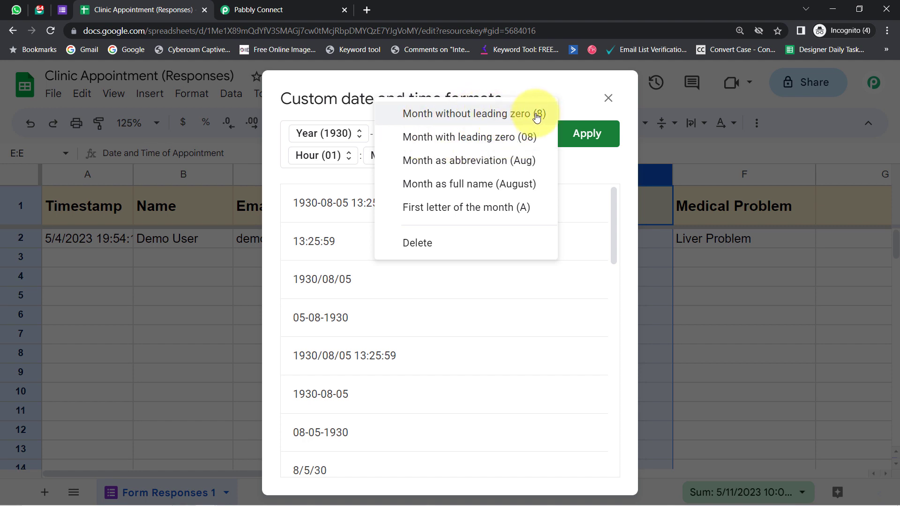
pyautogui.click(424, 95)
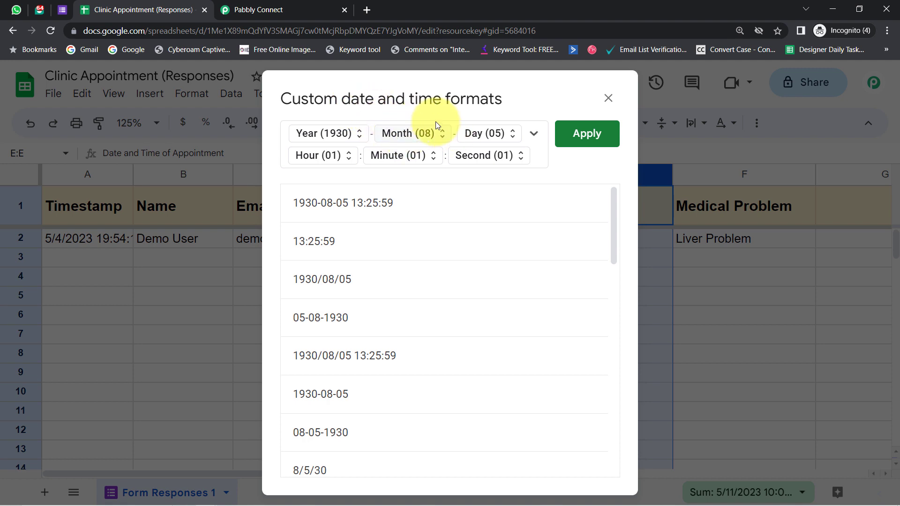
pyautogui.click(583, 135)
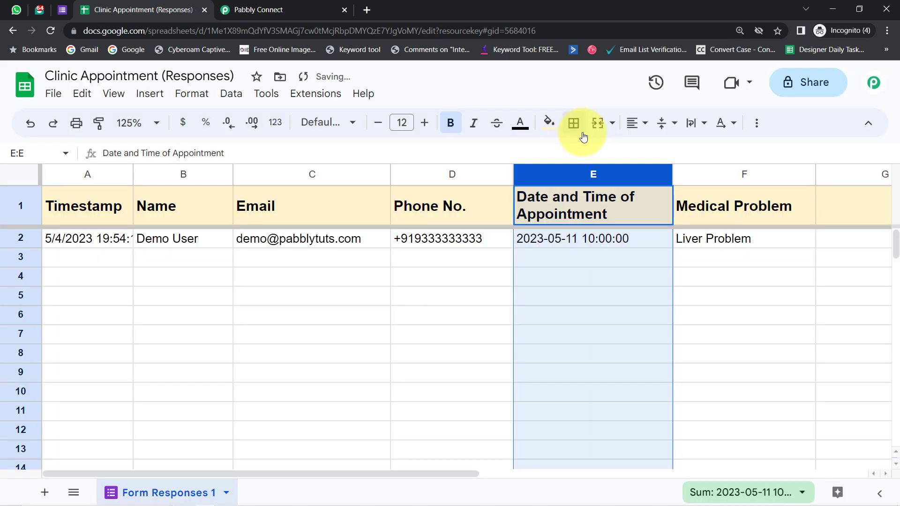
pyautogui.click(478, 291)
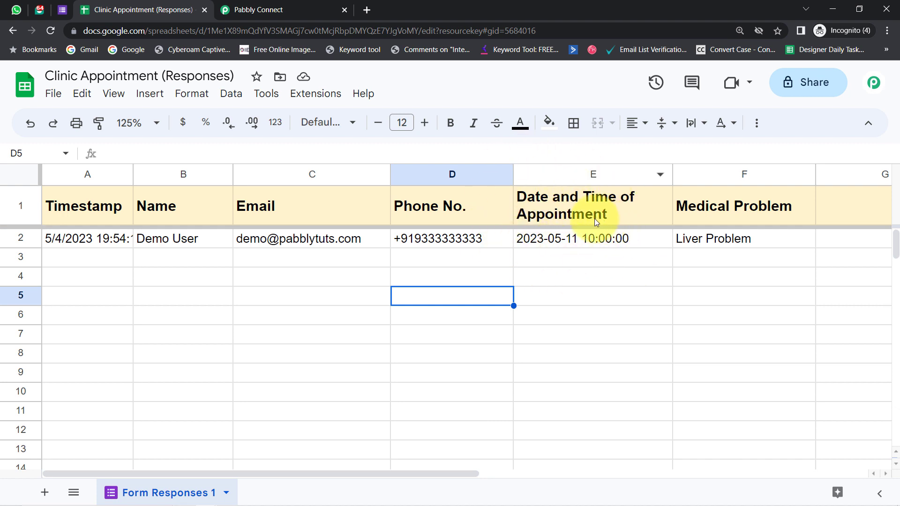
# Step: Switch to Pabbly Connect, start re-capturing the Google Forms trigger's webhook response, and copy its webhook URL
pyautogui.click(255, 10)
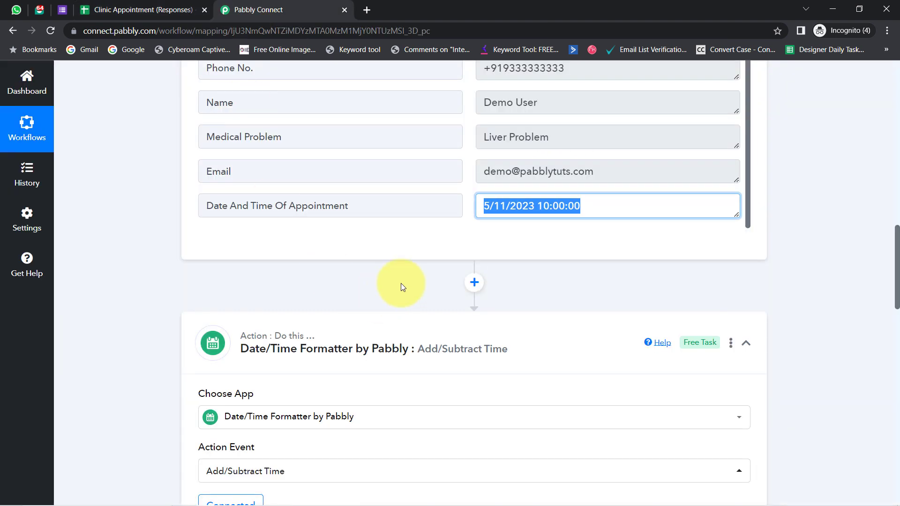
pyautogui.moveTo(896, 292); pyautogui.dragTo(895, 231)
pyautogui.click(222, 177)
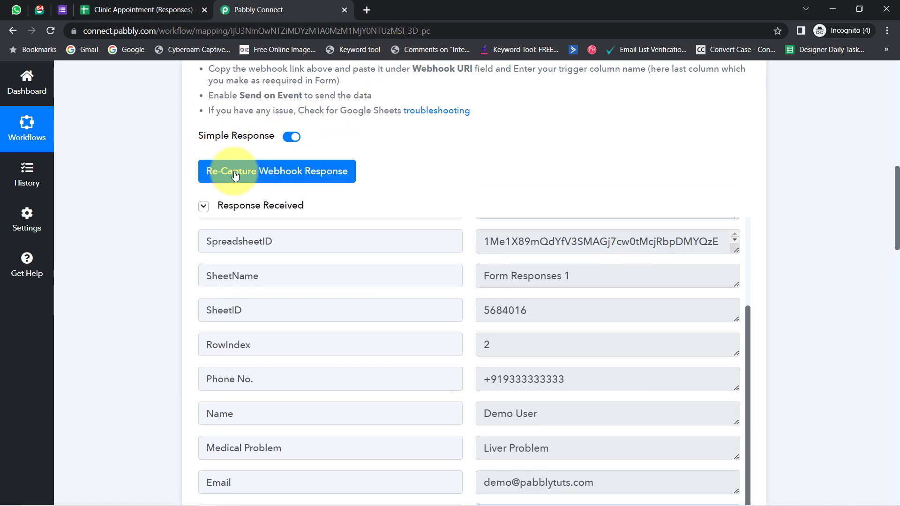
pyautogui.click(430, 369)
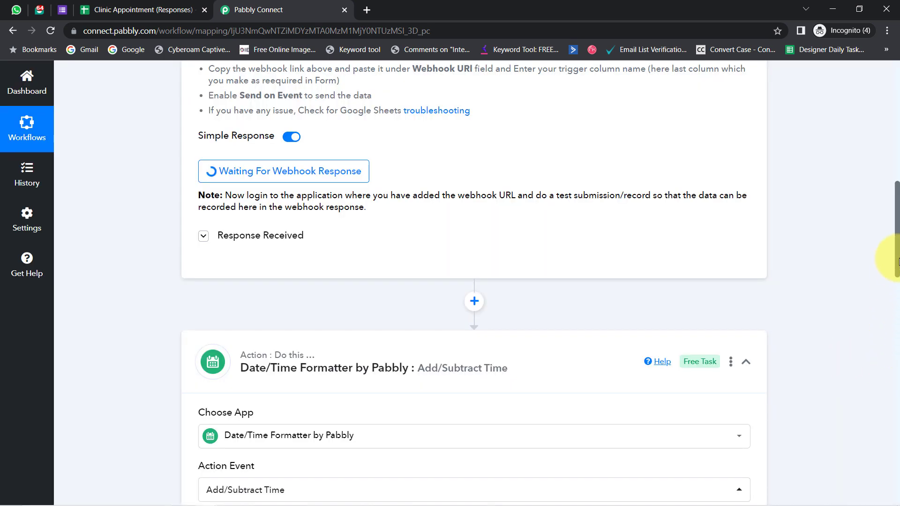
pyautogui.moveTo(896, 260); pyautogui.dragTo(894, 161)
pyautogui.click(726, 97)
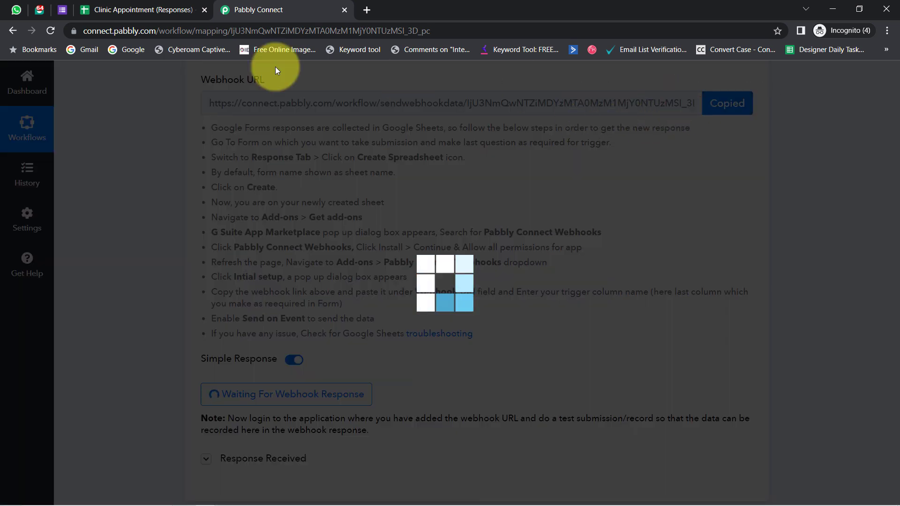
# Step: In the response sheet's Pabbly Connect Webhooks initial setup, paste the copied webhook URL and send a test with trigger column F
pyautogui.click(94, 10)
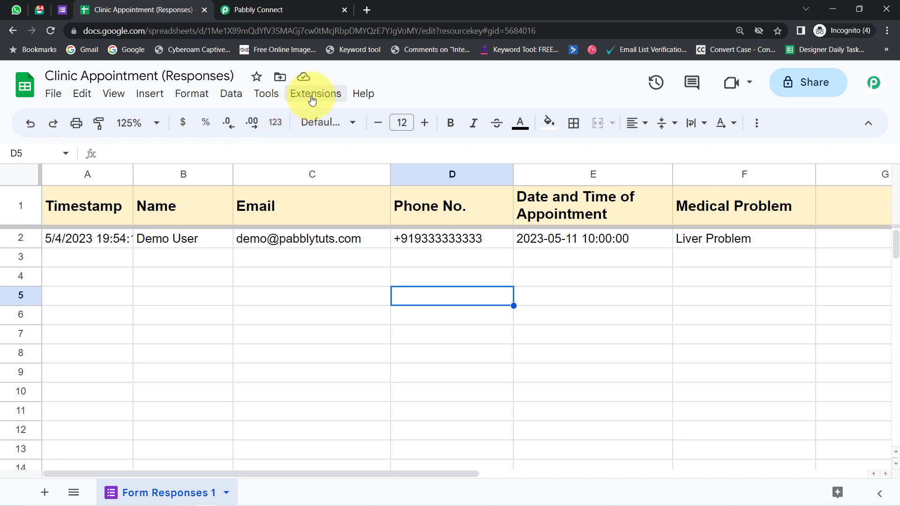
pyautogui.click(312, 100)
pyautogui.moveTo(418, 283)
pyautogui.click(555, 290)
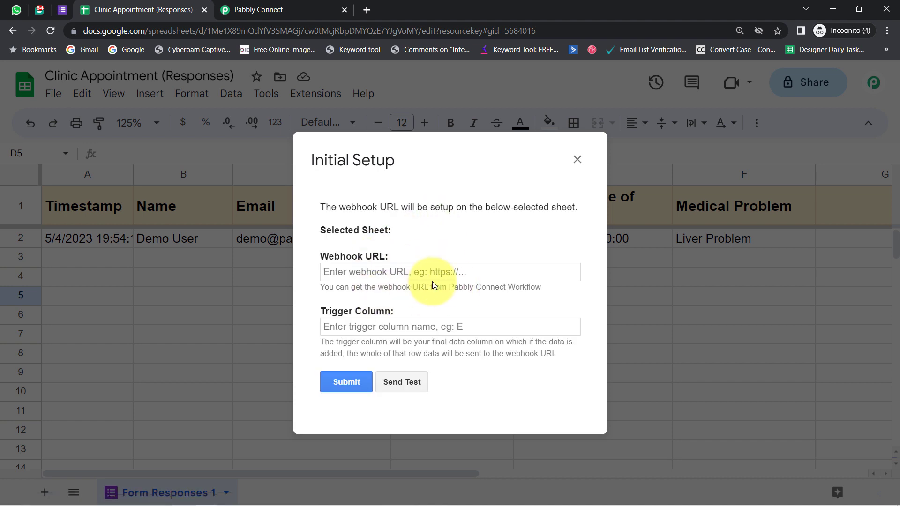
pyautogui.tripleClick(424, 273)
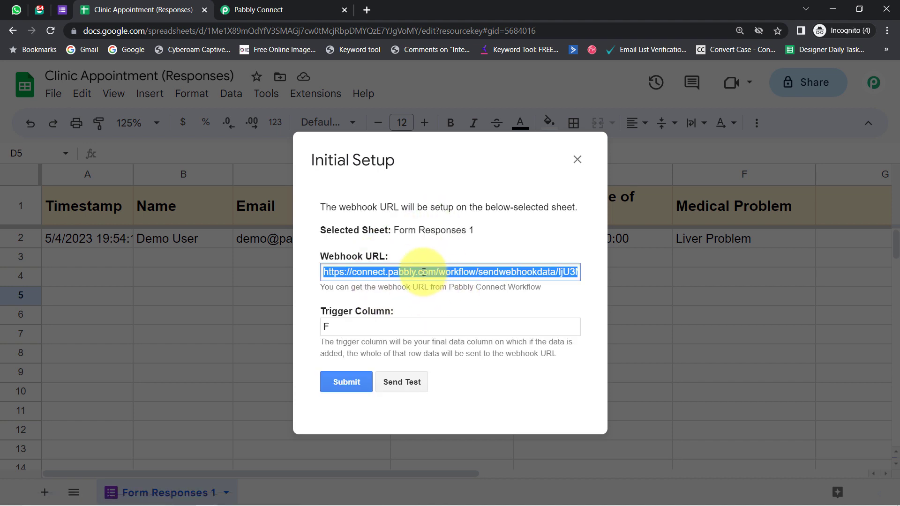
pyautogui.hotkey('ctrl', 'v')
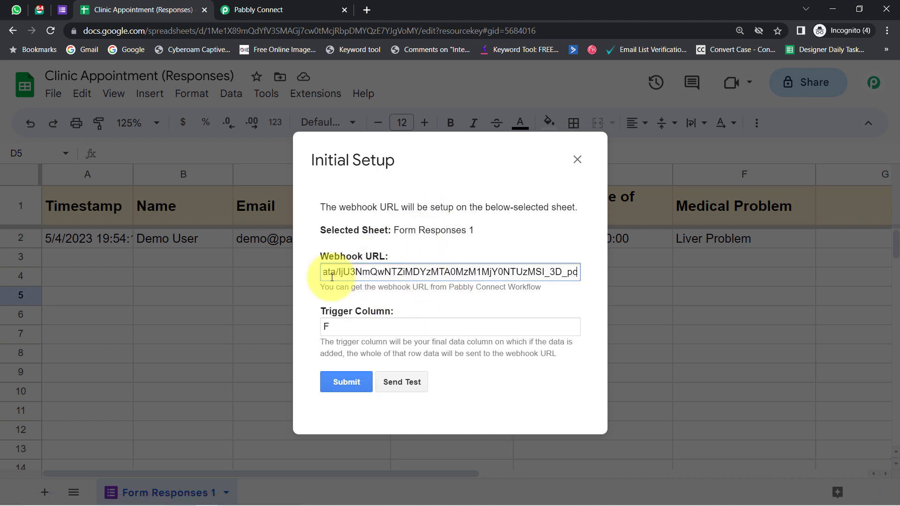
pyautogui.click(406, 380)
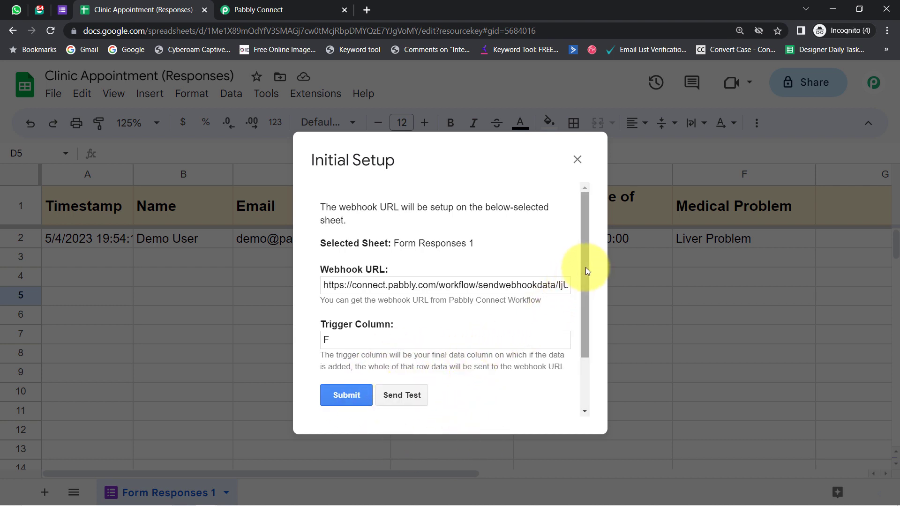
# Step: Review the test result, close the initial setup, and check the re-captured Date And Time Of Appointment in Pabbly Connect's trigger response
pyautogui.moveTo(586, 272); pyautogui.dragTo(587, 325)
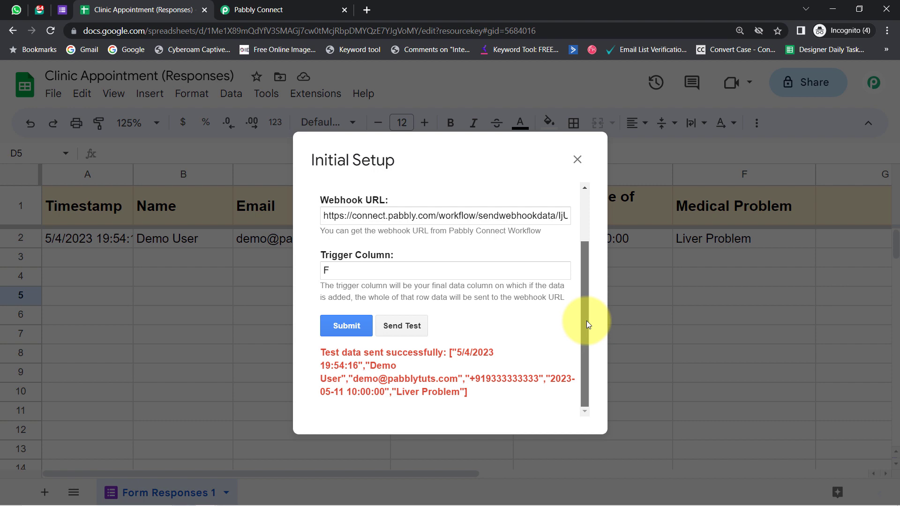
pyautogui.click(577, 160)
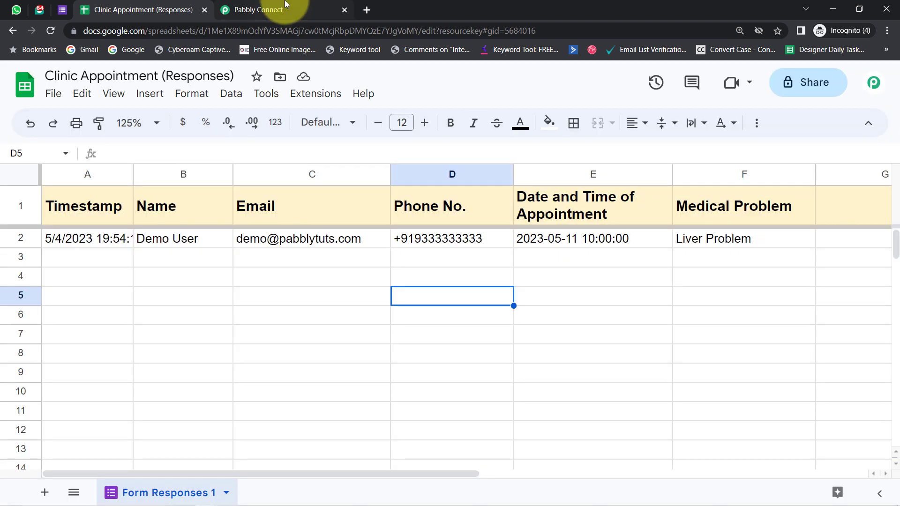
pyautogui.click(286, 9)
pyautogui.scroll(-8, 753, 321)
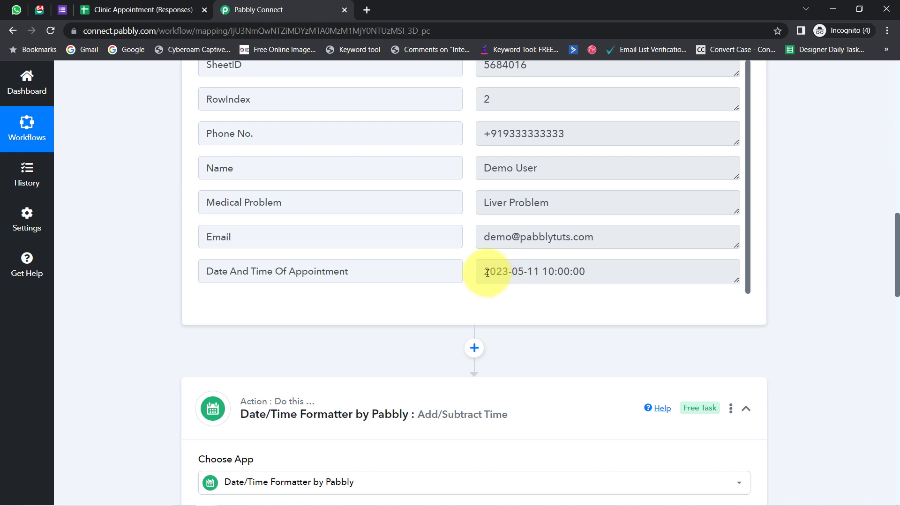
pyautogui.moveTo(487, 273); pyautogui.dragTo(509, 273)
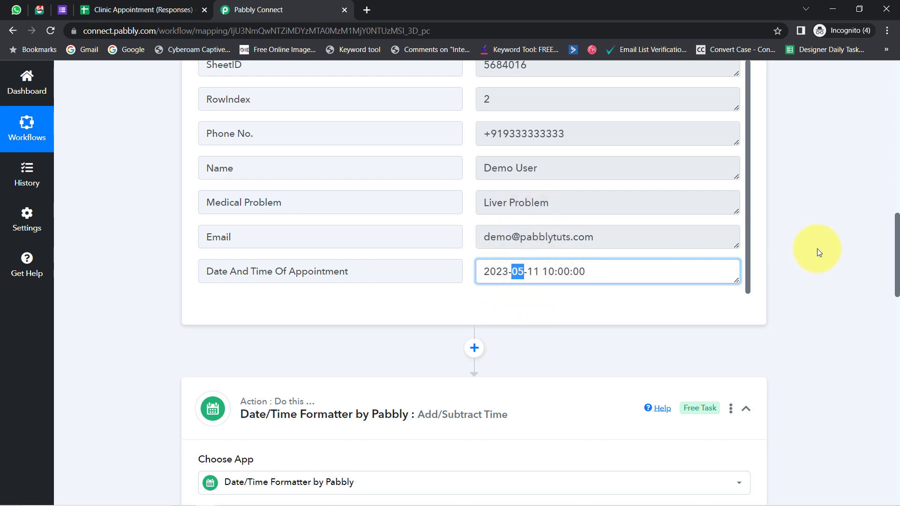
# Step: Remove the outdated Date And Time Of Appointment mapping from the Date/Time Formatter action's Enter Date field
pyautogui.moveTo(895, 251); pyautogui.dragTo(891, 305)
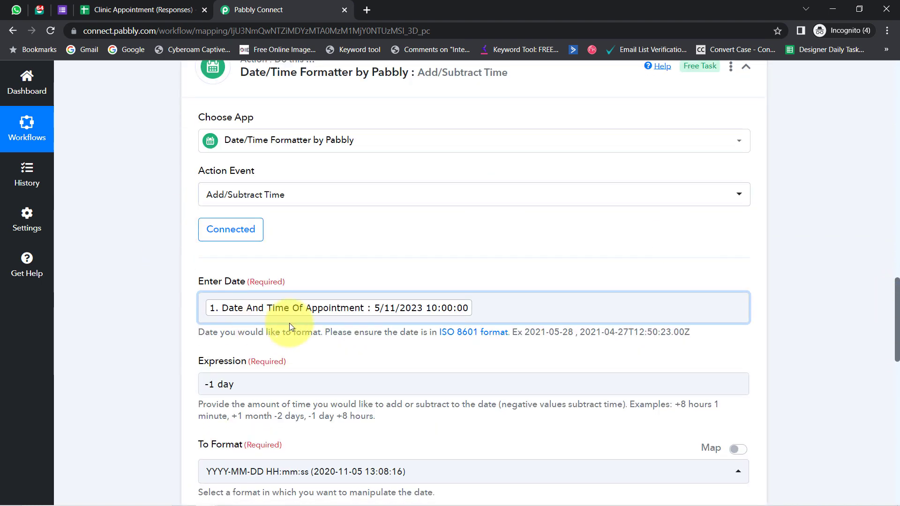
pyautogui.click(202, 311)
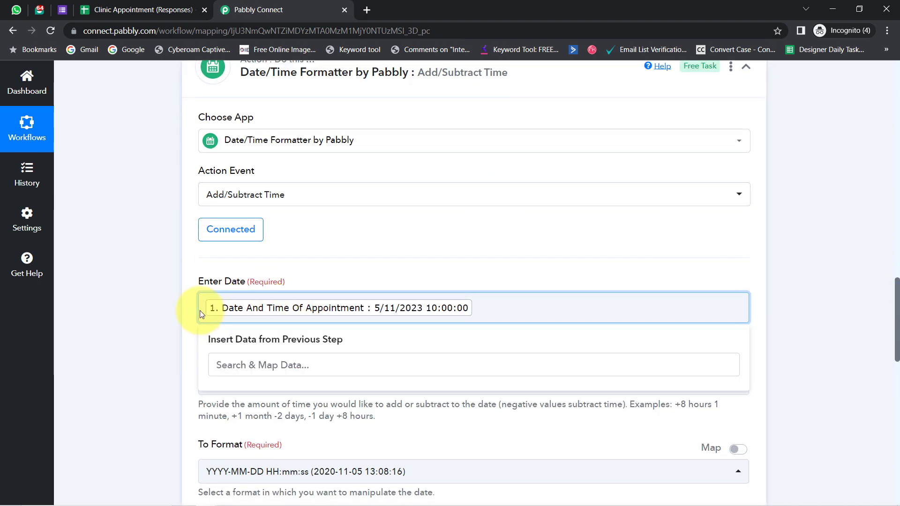
pyautogui.click(210, 308)
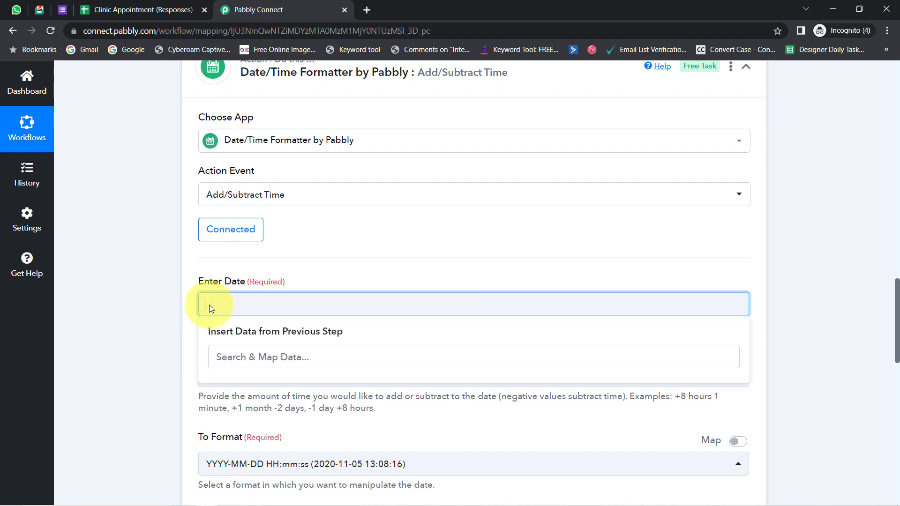
pyautogui.click(169, 308)
pyautogui.scroll(-4, 192, 282)
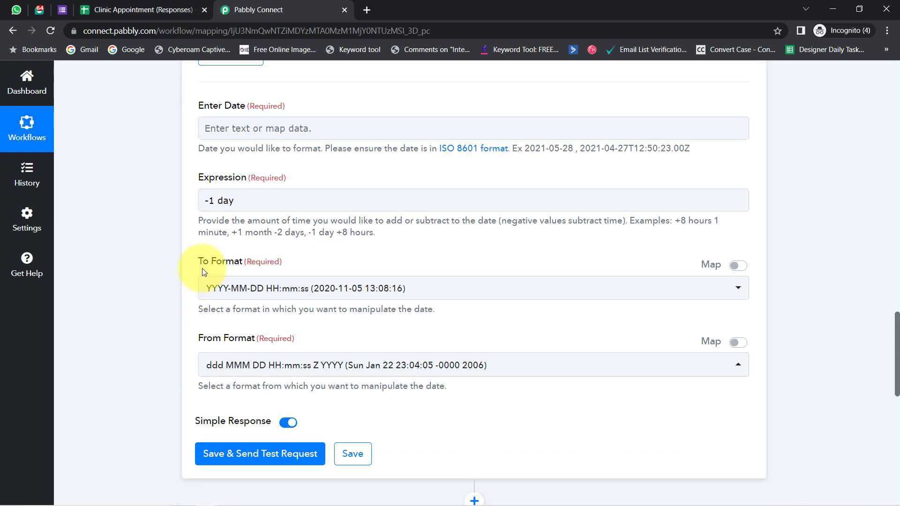
pyautogui.click(220, 130)
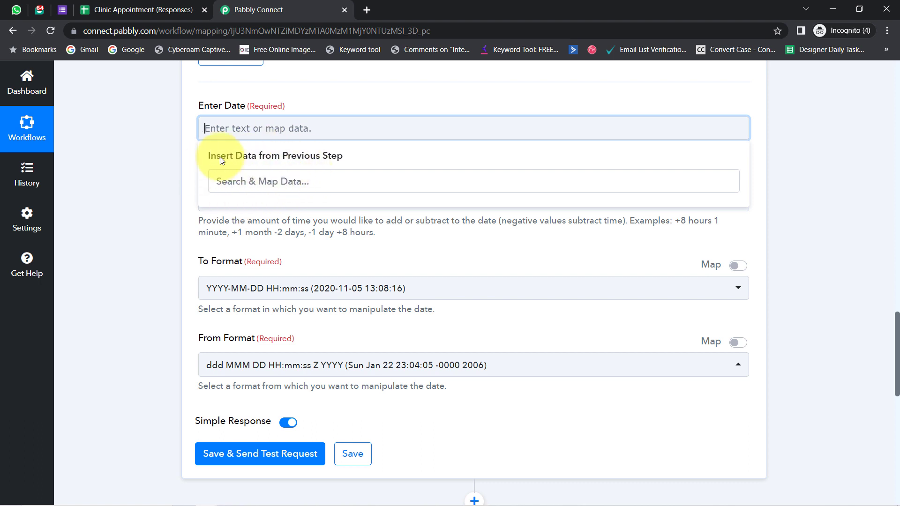
pyautogui.click(157, 209)
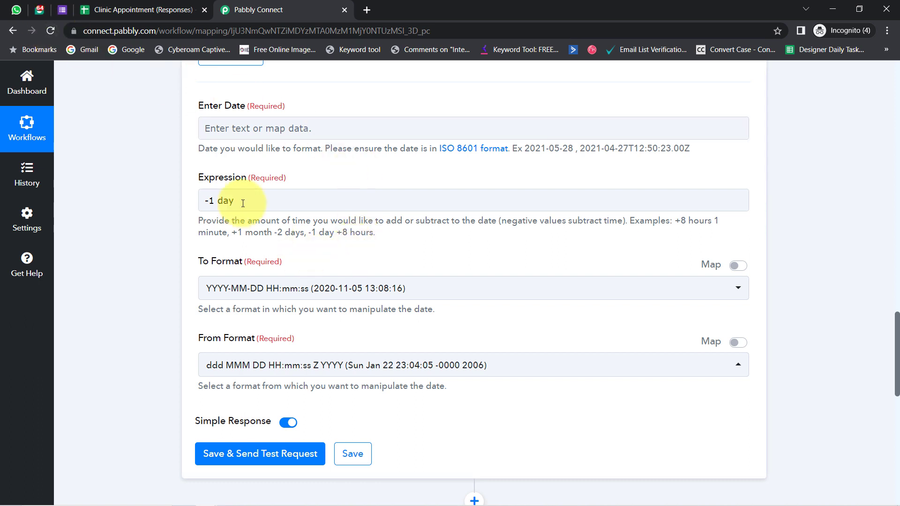
pyautogui.scroll(1, 156, 262)
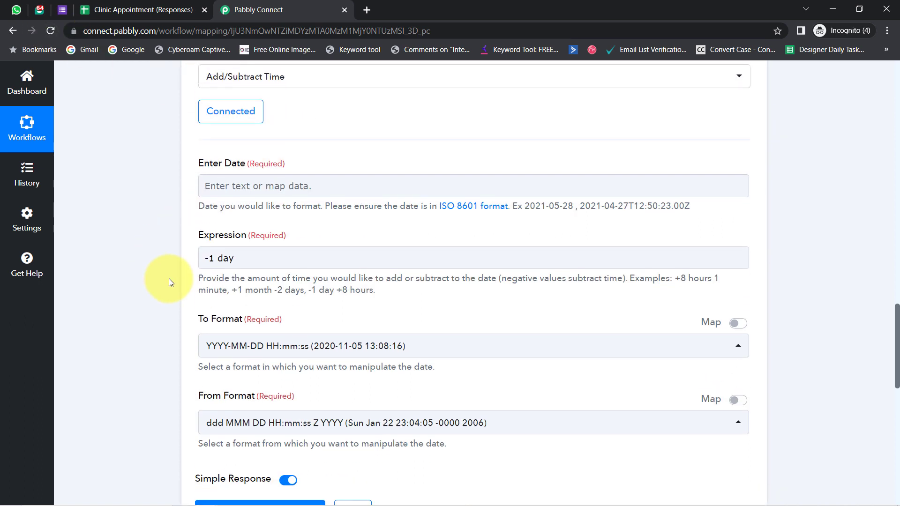
pyautogui.scroll(1, 170, 214)
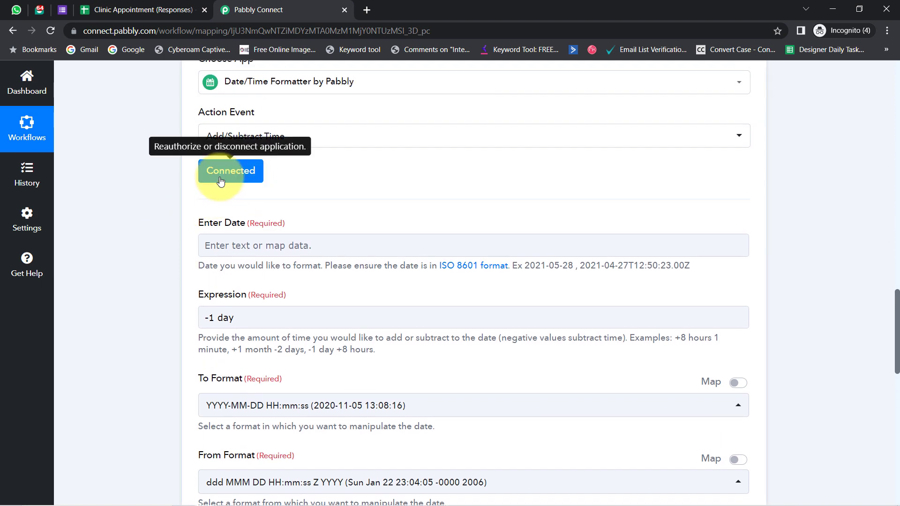
pyautogui.click(221, 182)
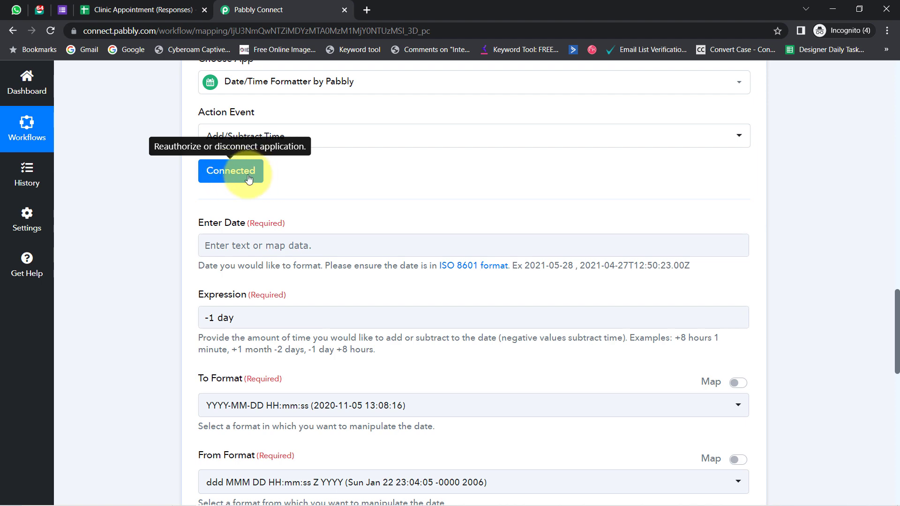
pyautogui.scroll(-3, 335, 171)
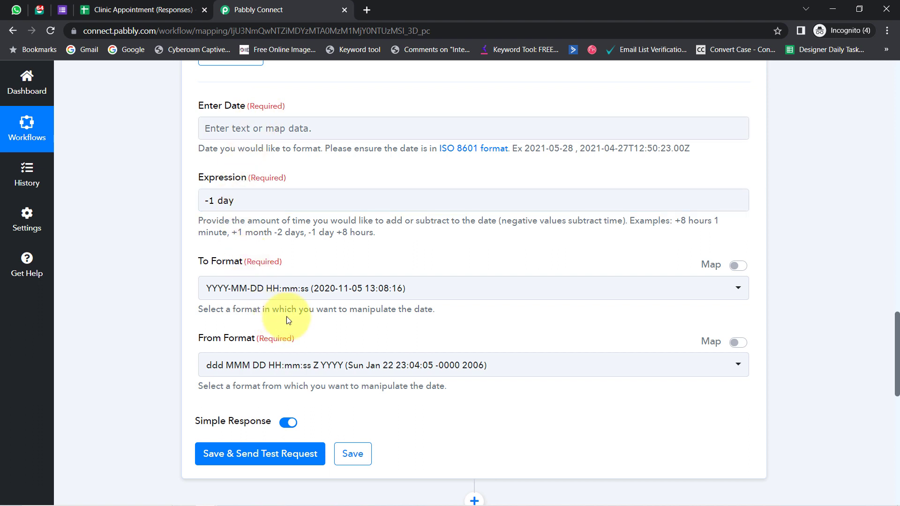
# Step: Map Enter Date to the Google Forms response's Date And Time Of Appointment value
pyautogui.click(226, 128)
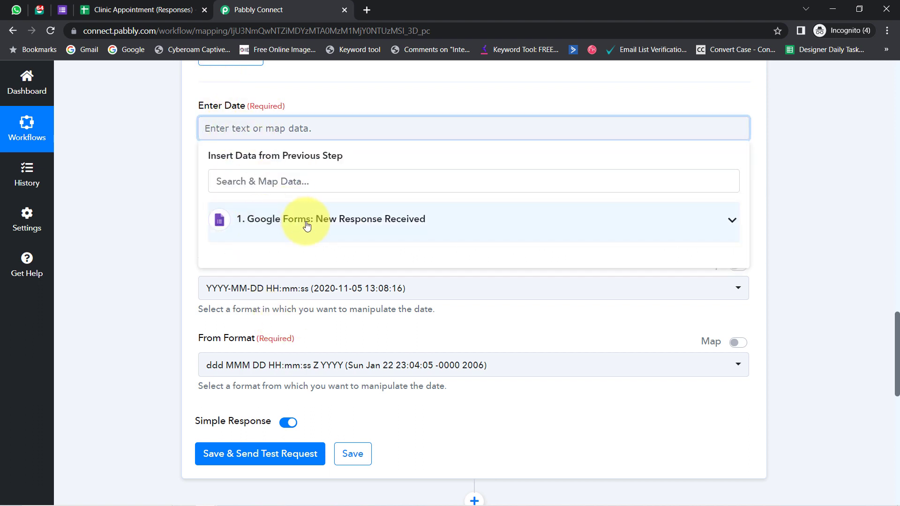
pyautogui.click(291, 220)
pyautogui.scroll(-2, 271, 450)
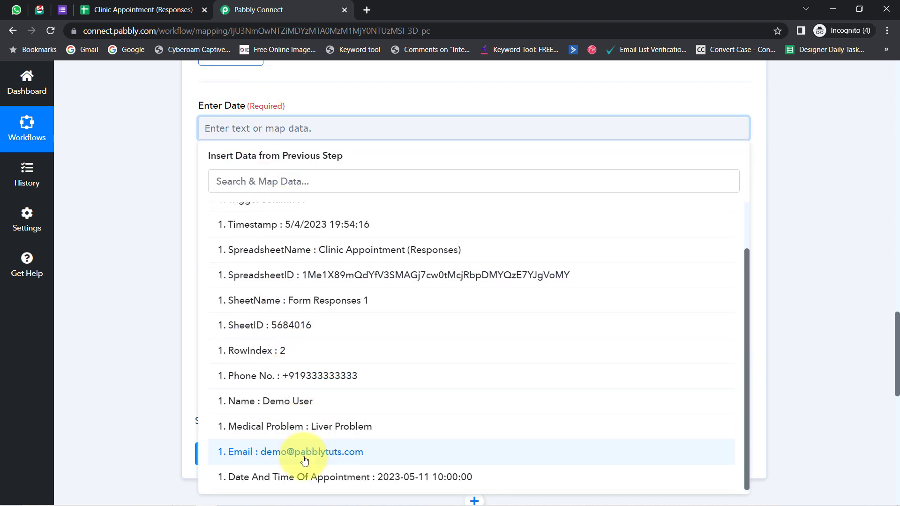
pyautogui.click(271, 477)
pyautogui.click(129, 243)
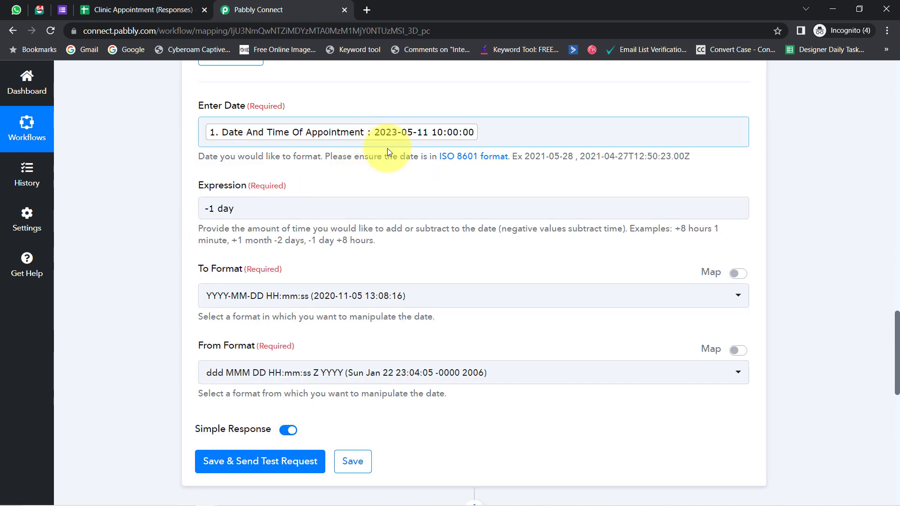
# Step: Set the From Format to YYYY-MM-DD HH:mm:ss Z, then save the Date/Time Formatter action and send a test request
pyautogui.scroll(-1, 329, 262)
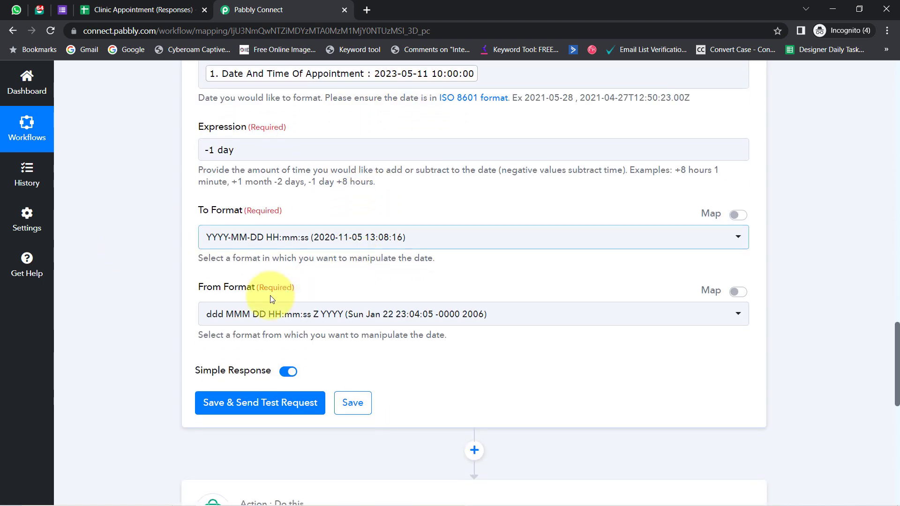
pyautogui.click(224, 318)
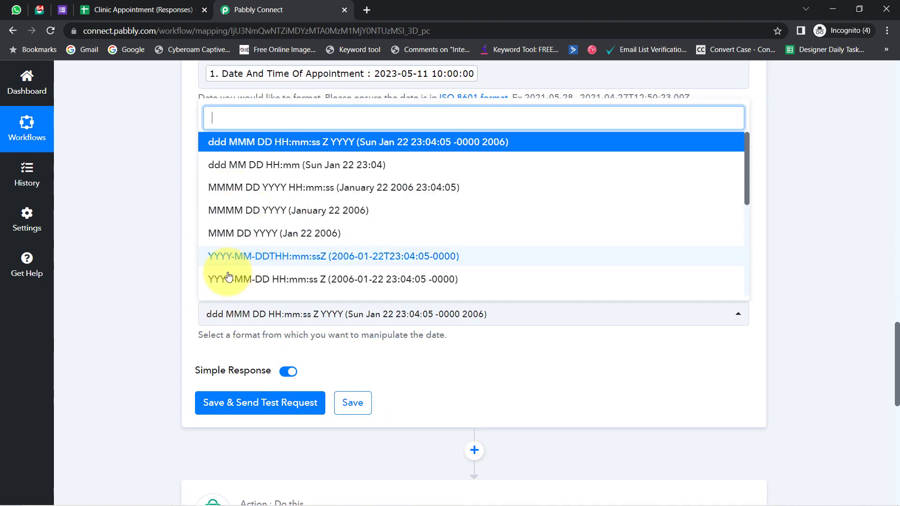
pyautogui.click(294, 279)
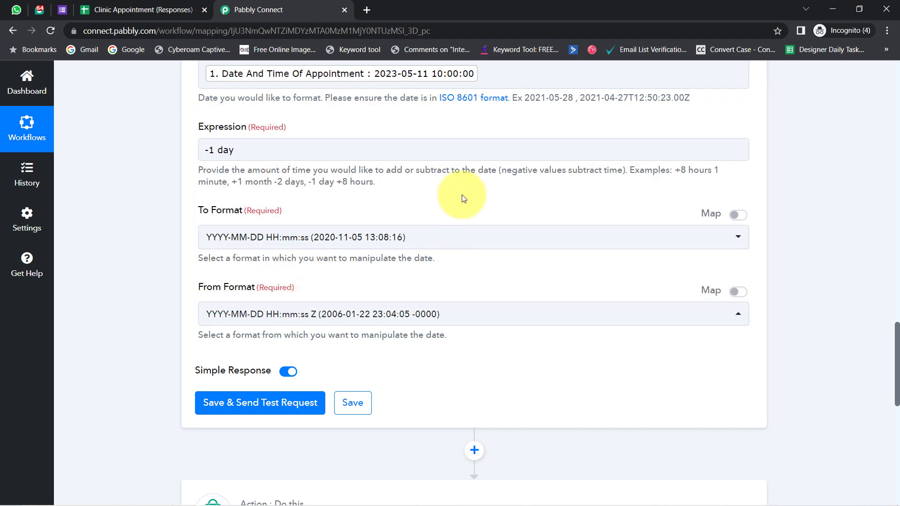
pyautogui.scroll(-4, 301, 191)
pyautogui.click(261, 229)
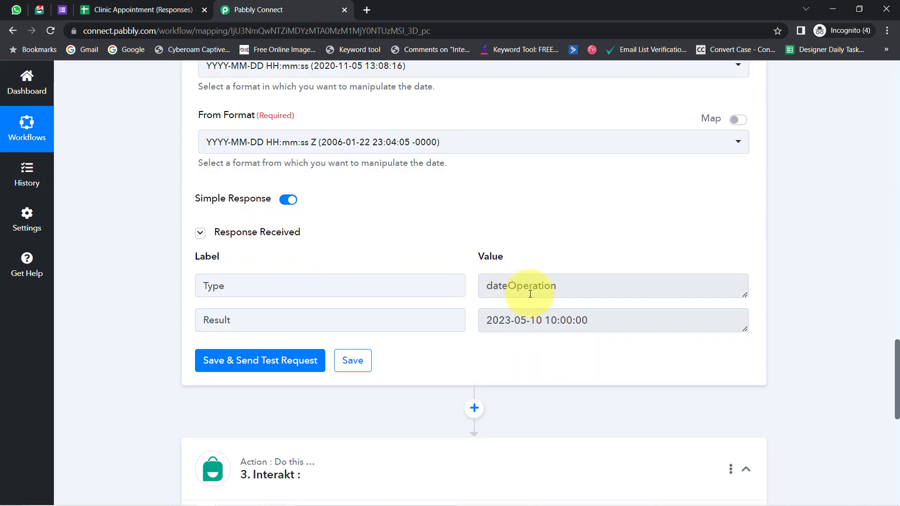
# Step: Compare the Date/Time Formatter's result with the appointment date and time received from the form response
pyautogui.moveTo(511, 321); pyautogui.dragTo(589, 321)
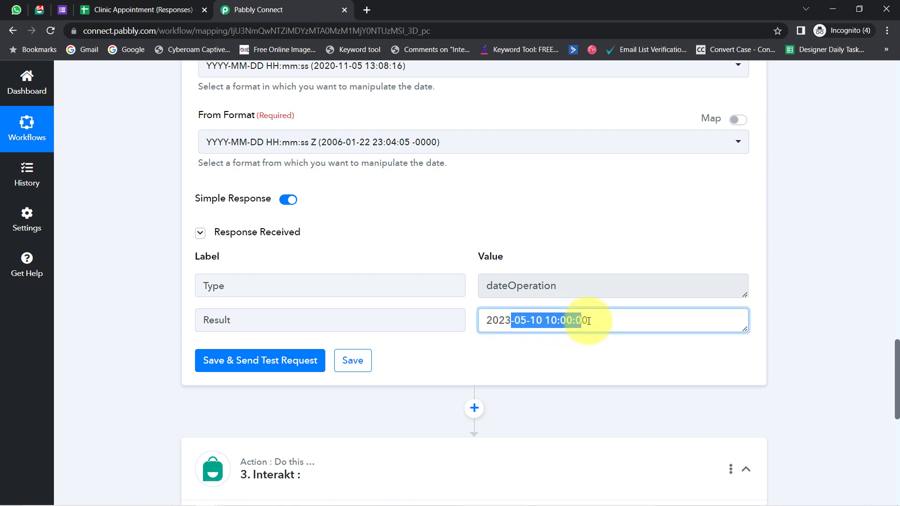
pyautogui.click(531, 320)
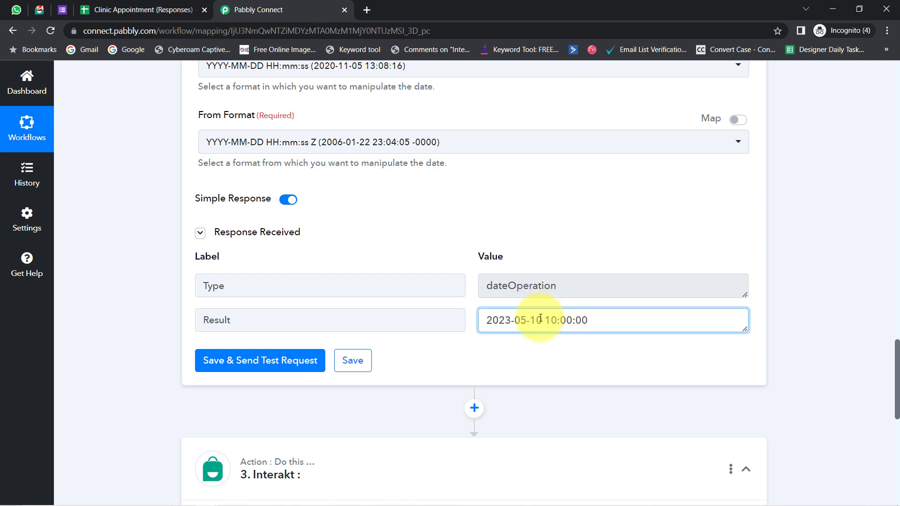
pyautogui.moveTo(536, 322); pyautogui.dragTo(499, 321)
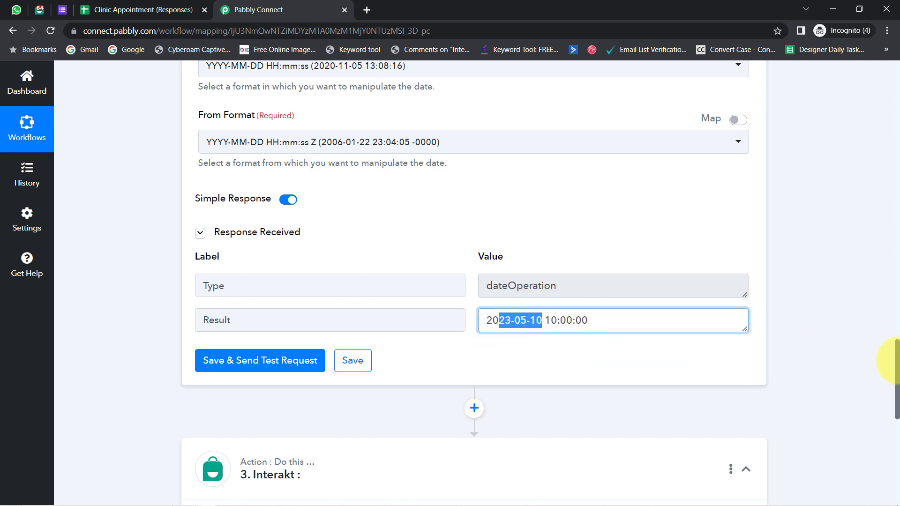
pyautogui.moveTo(895, 363); pyautogui.dragTo(884, 302)
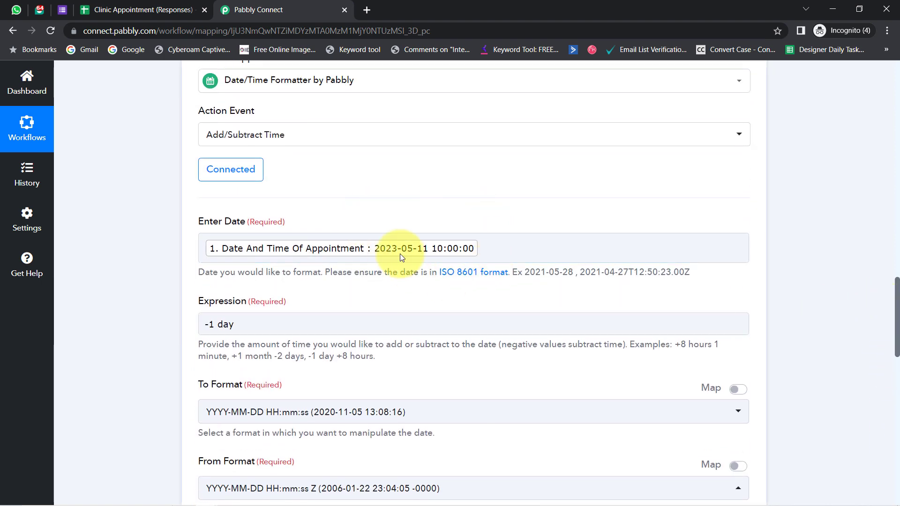
pyautogui.click(442, 258)
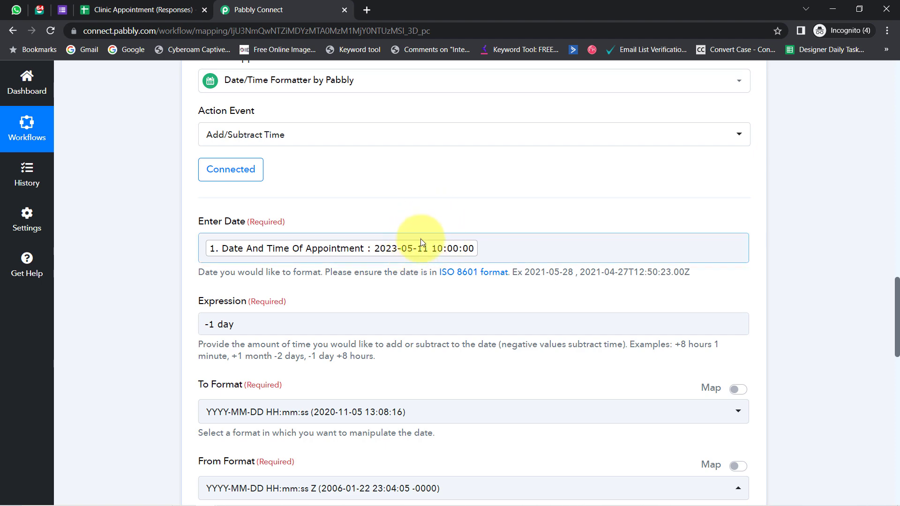
pyautogui.moveTo(883, 297); pyautogui.dragTo(885, 242)
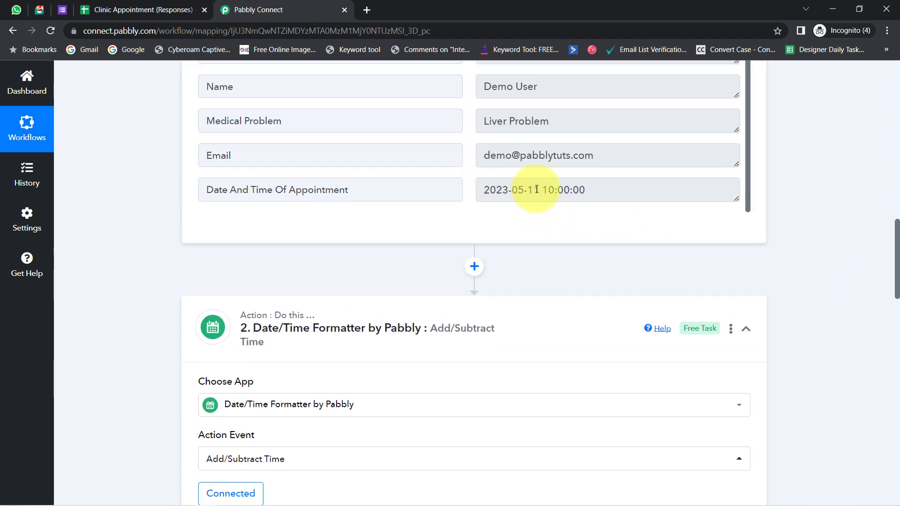
pyautogui.moveTo(539, 189); pyautogui.dragTo(491, 191)
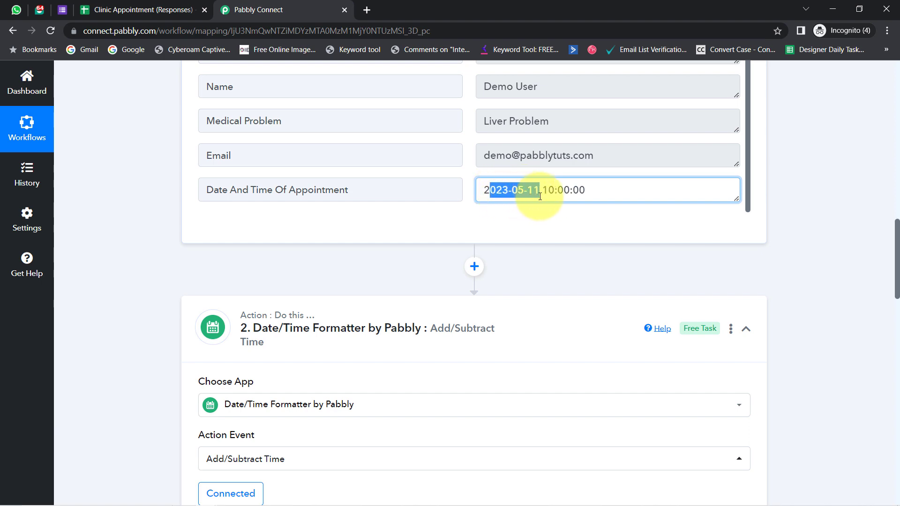
pyautogui.click(555, 193)
pyautogui.moveTo(896, 281); pyautogui.dragTo(889, 425)
pyautogui.moveTo(550, 190); pyautogui.dragTo(494, 196)
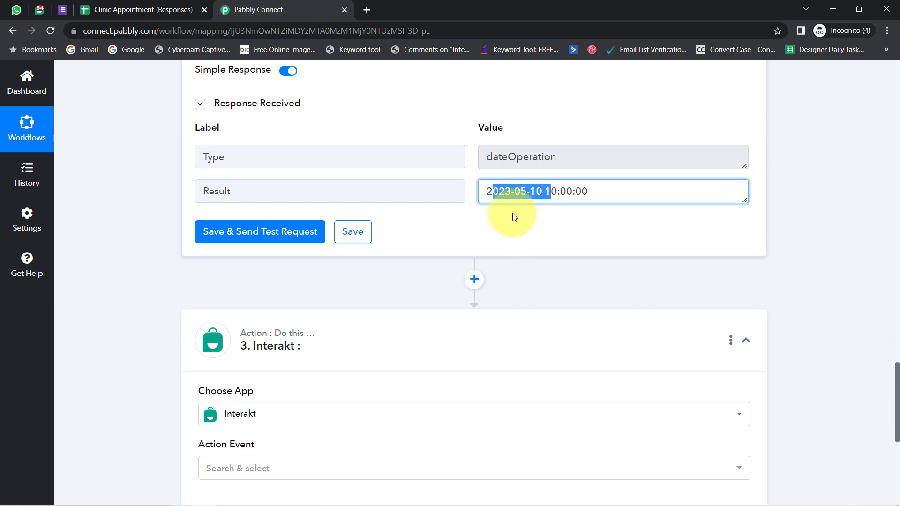
pyautogui.click(509, 193)
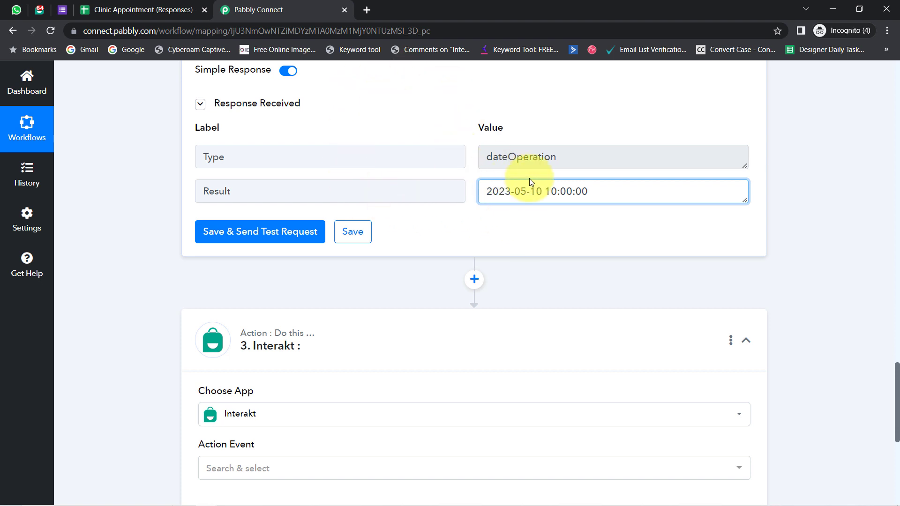
pyautogui.moveTo(581, 192)
pyautogui.mouseDown()
pyautogui.moveTo(454, 201)
pyautogui.moveTo(566, 194)
pyautogui.mouseUp()
pyautogui.click(513, 191)
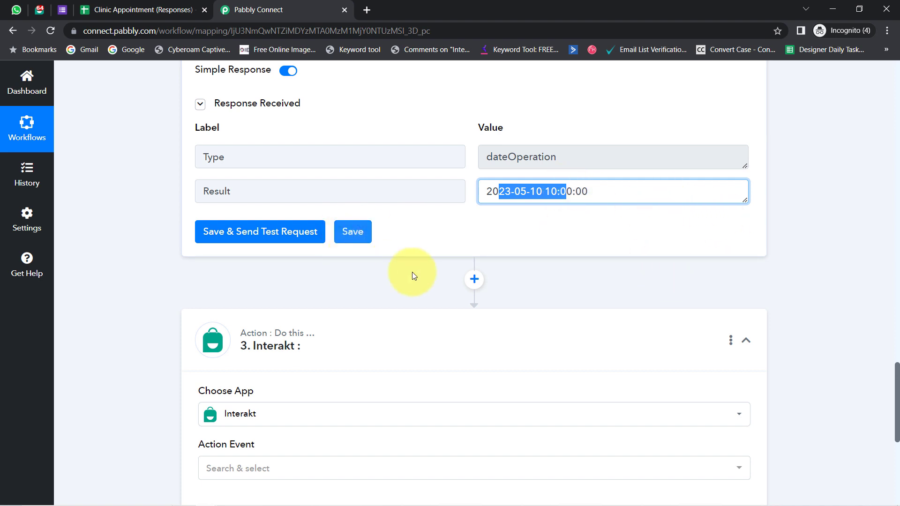
# Step: Insert a Delay by Pabbly action between the Date/Time Formatter and Interakt steps, with the delay type Delay Until
pyautogui.click(474, 280)
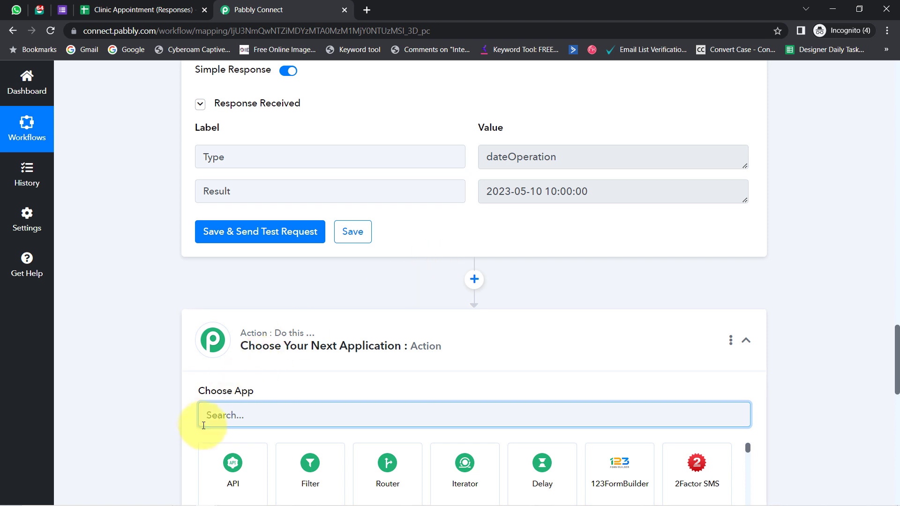
pyautogui.write('dela')
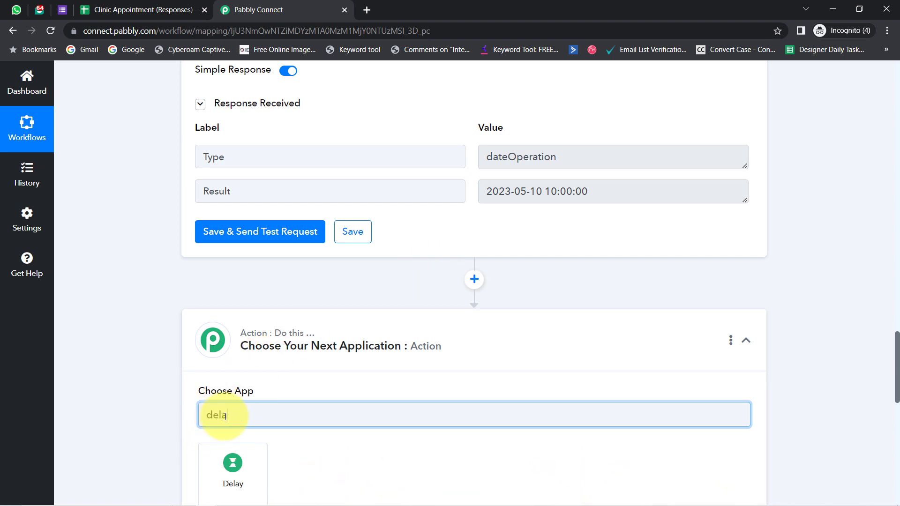
pyautogui.click(204, 464)
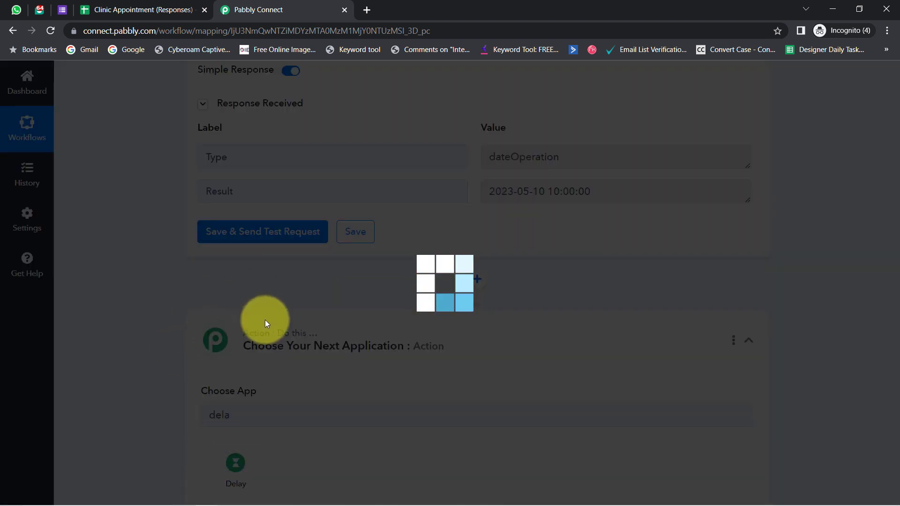
pyautogui.scroll(-4, 279, 347)
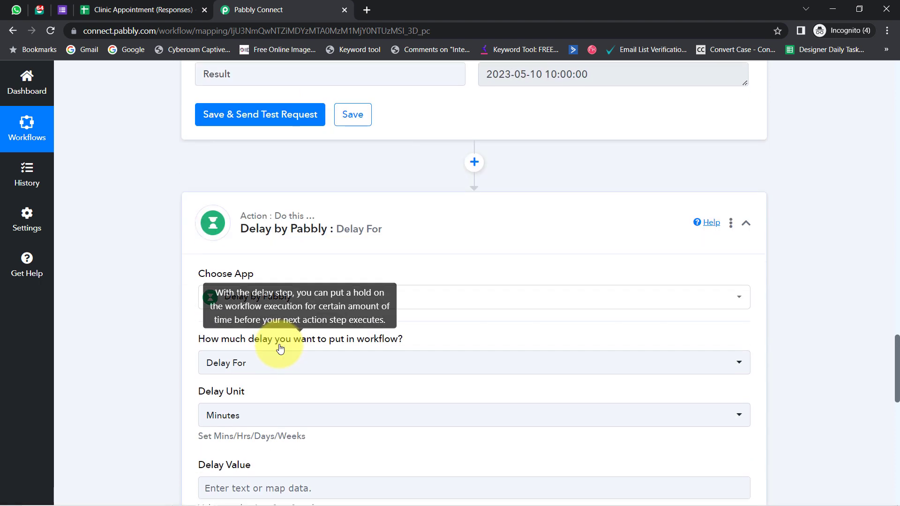
pyautogui.scroll(-1, 281, 346)
pyautogui.moveTo(352, 222)
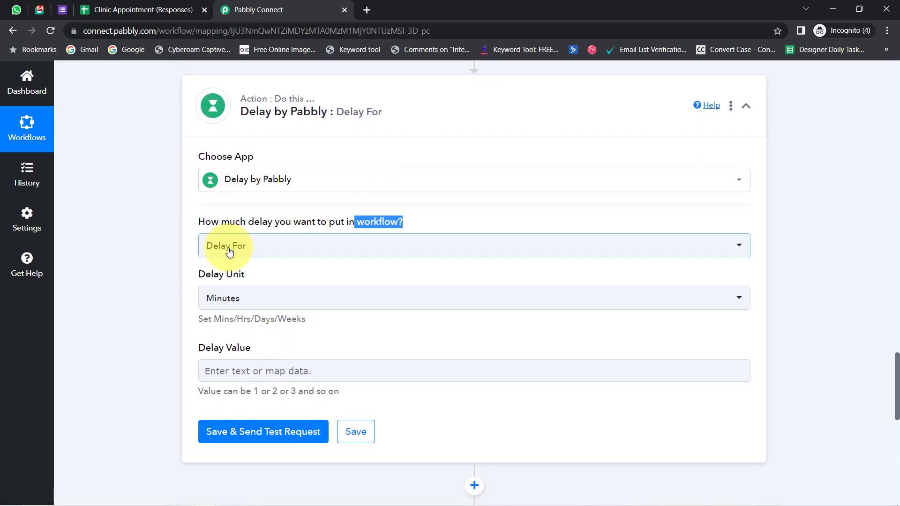
pyautogui.click(271, 253)
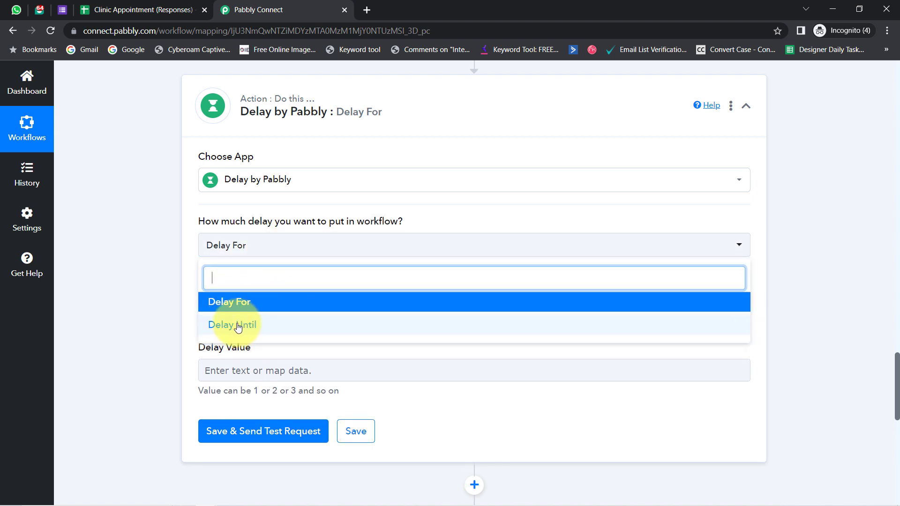
pyautogui.click(252, 328)
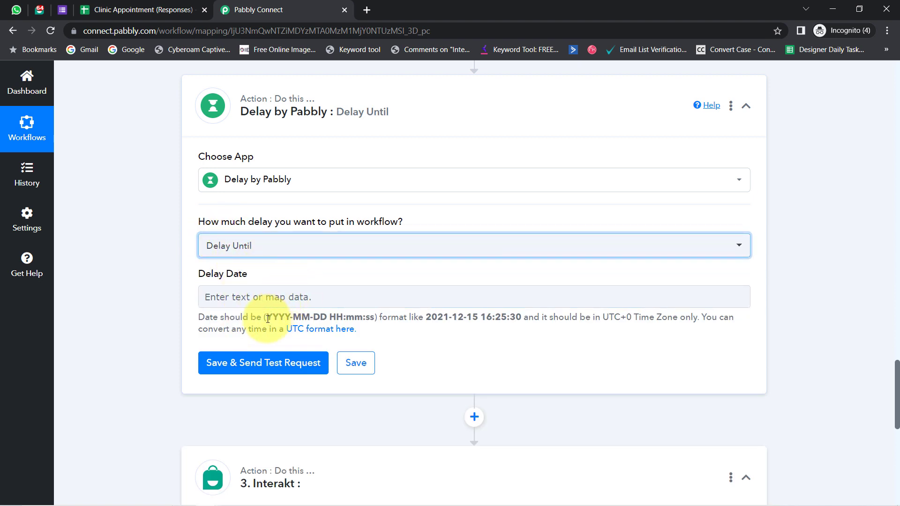
# Step: Check the required delay date format against the formatter's To Format, and map the Date/Time Formatter's Result into Delay Date
pyautogui.moveTo(266, 319); pyautogui.dragTo(340, 317)
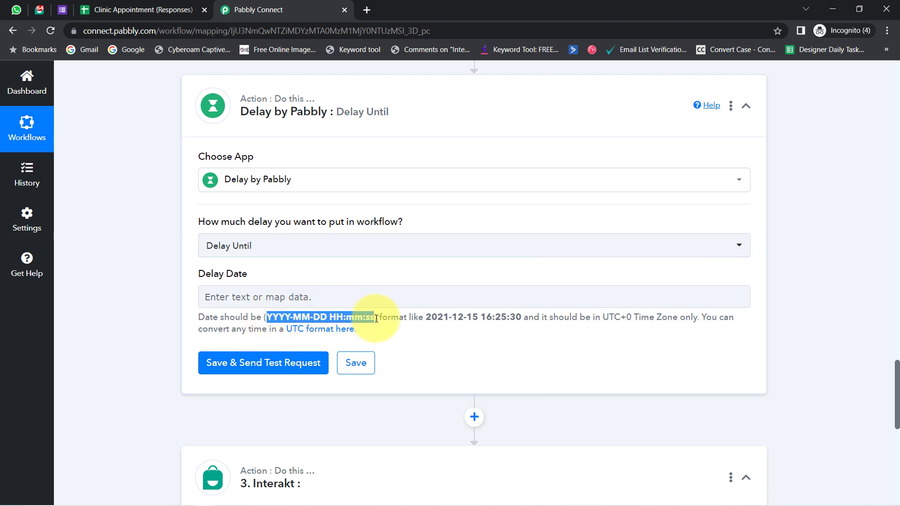
pyautogui.click(129, 254)
pyautogui.moveTo(898, 365); pyautogui.dragTo(871, 271)
pyautogui.scroll(-1, 872, 274)
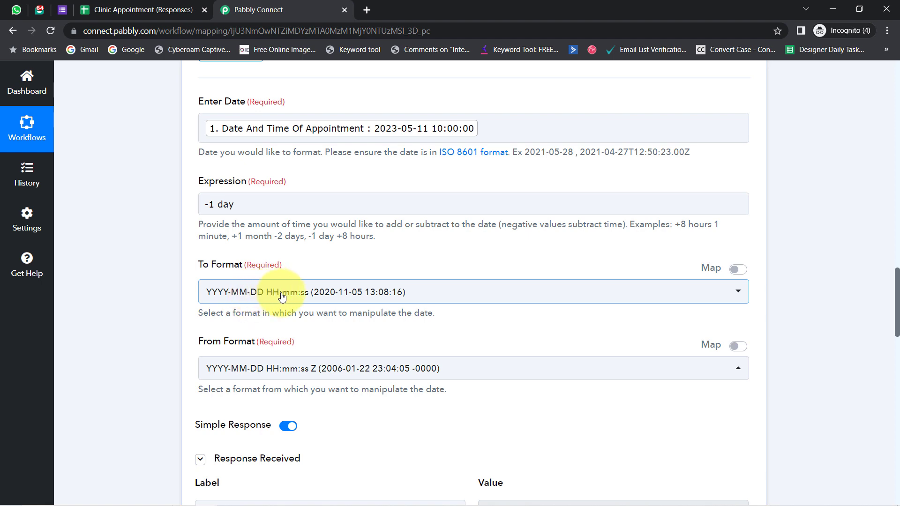
pyautogui.moveTo(896, 292); pyautogui.dragTo(885, 400)
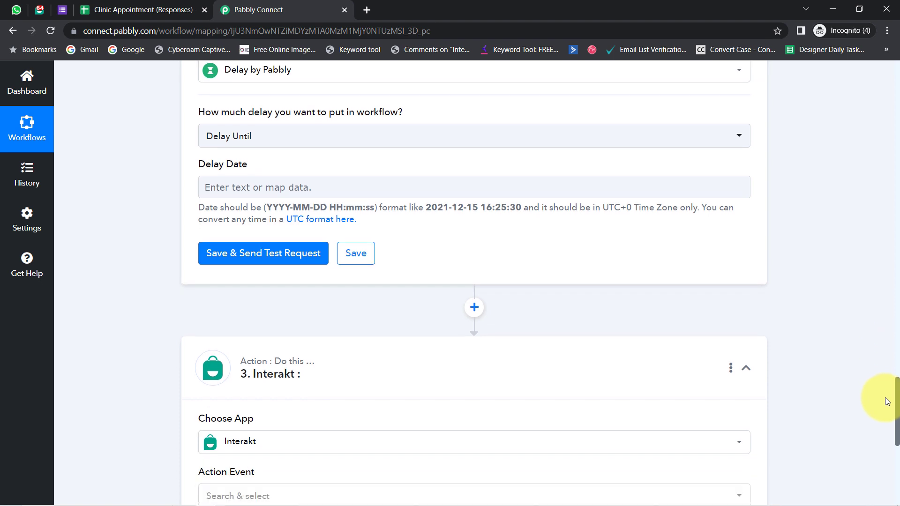
pyautogui.click(238, 189)
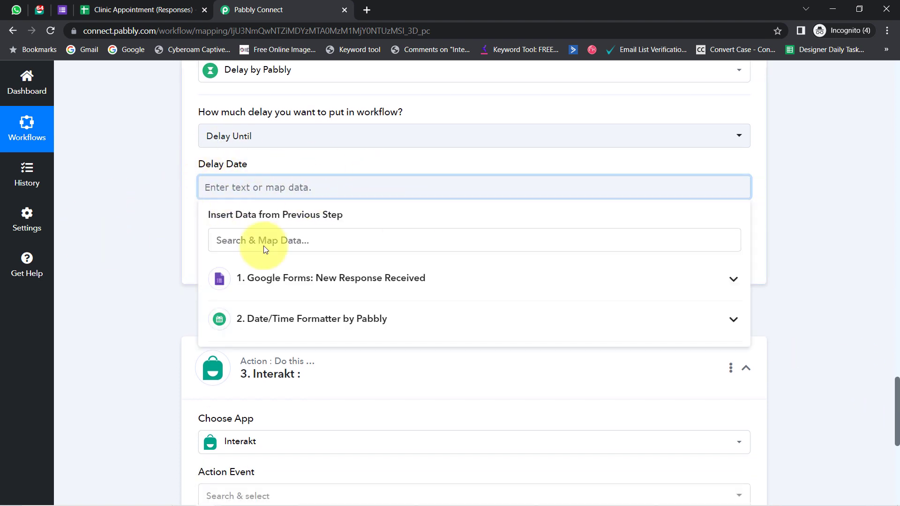
pyautogui.click(300, 320)
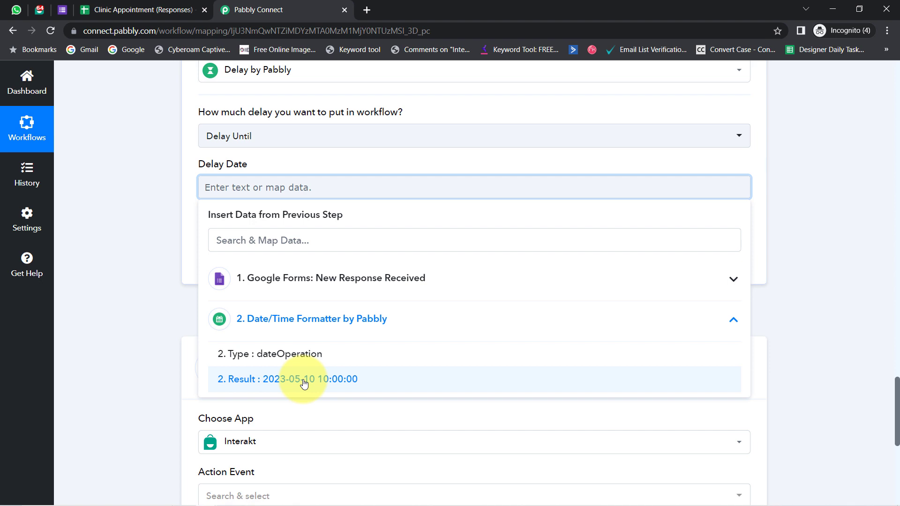
pyautogui.click(304, 383)
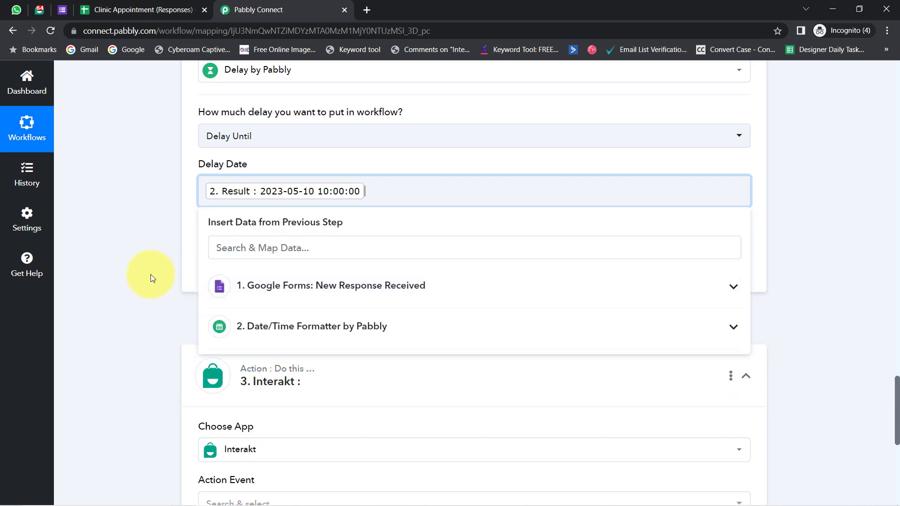
pyautogui.click(141, 272)
# Step: Save the Delay action with a test request and review the date in its response message
pyautogui.click(270, 267)
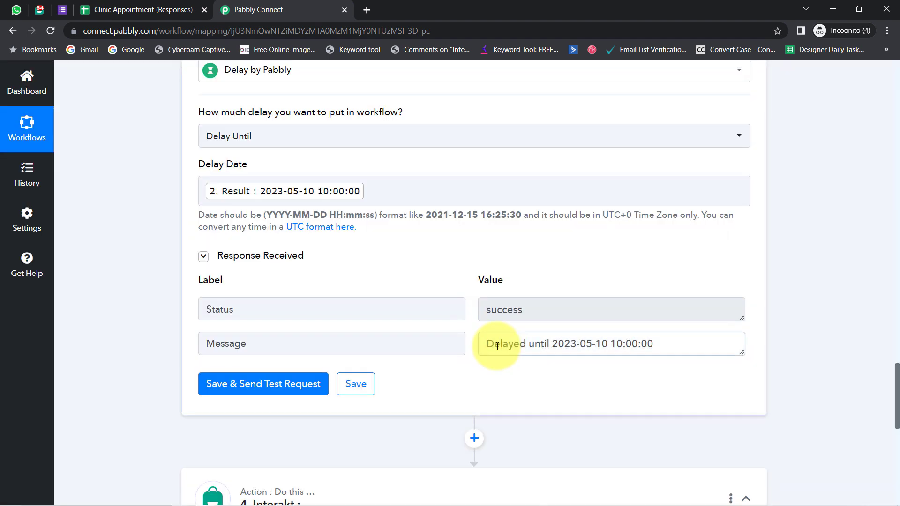
pyautogui.moveTo(495, 345); pyautogui.dragTo(647, 342)
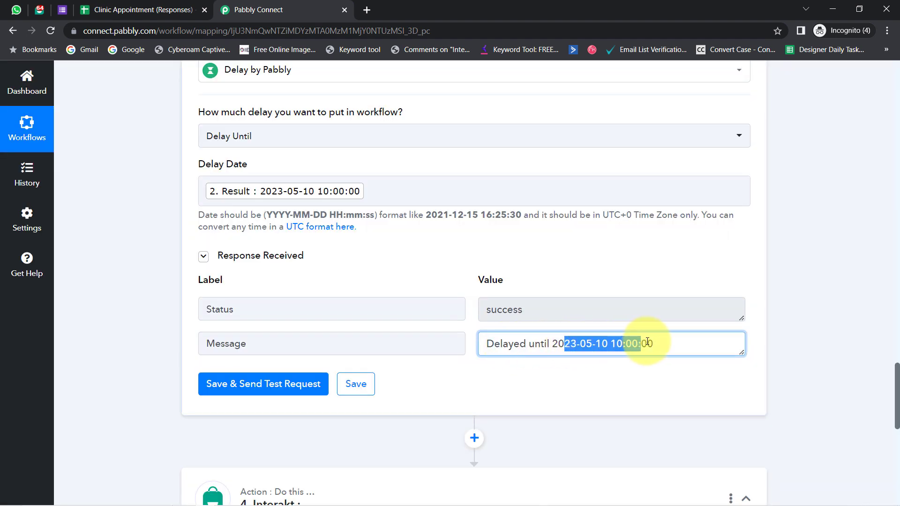
pyautogui.click(649, 342)
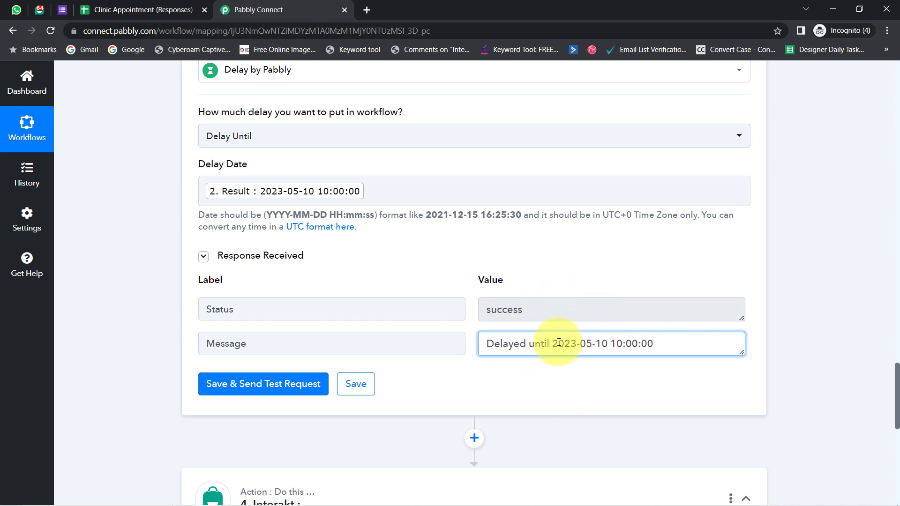
pyautogui.moveTo(550, 344); pyautogui.dragTo(656, 346)
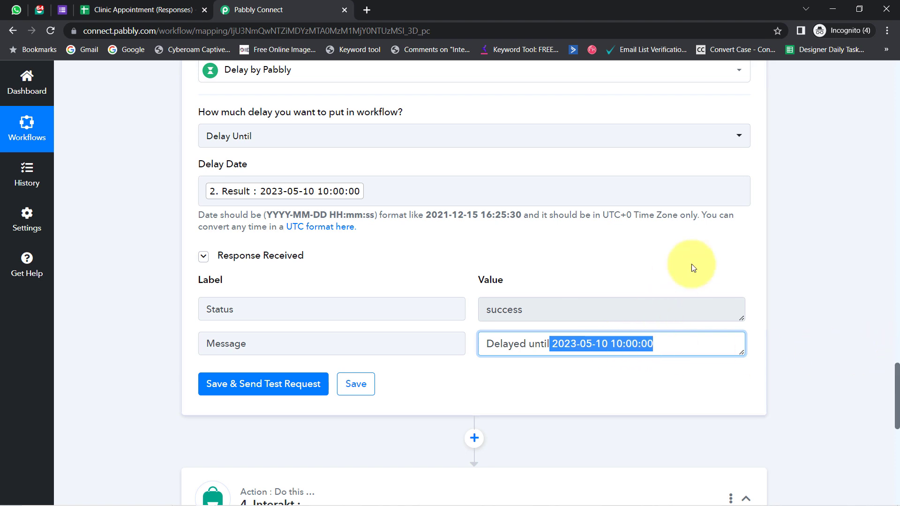
# Step: Set the Interakt step's action event to Send WhatsApp Template Message
pyautogui.moveTo(896, 373); pyautogui.dragTo(896, 422)
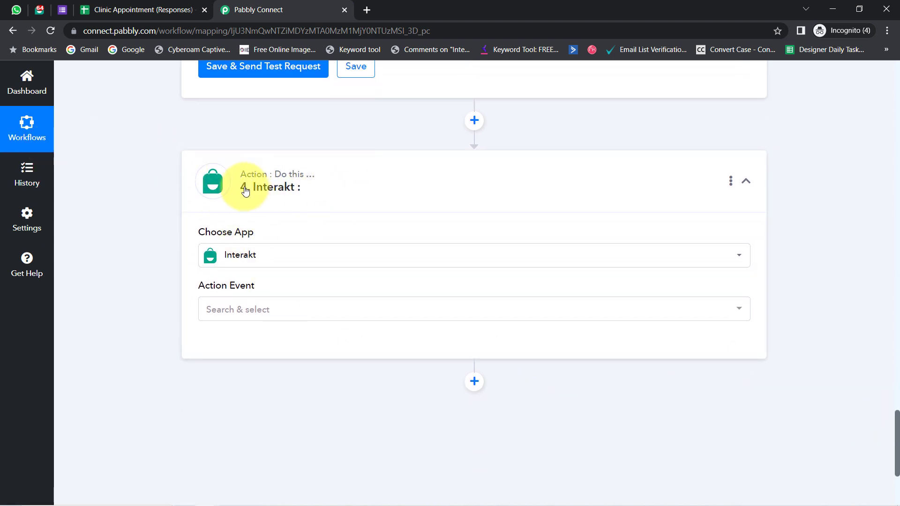
pyautogui.moveTo(264, 141)
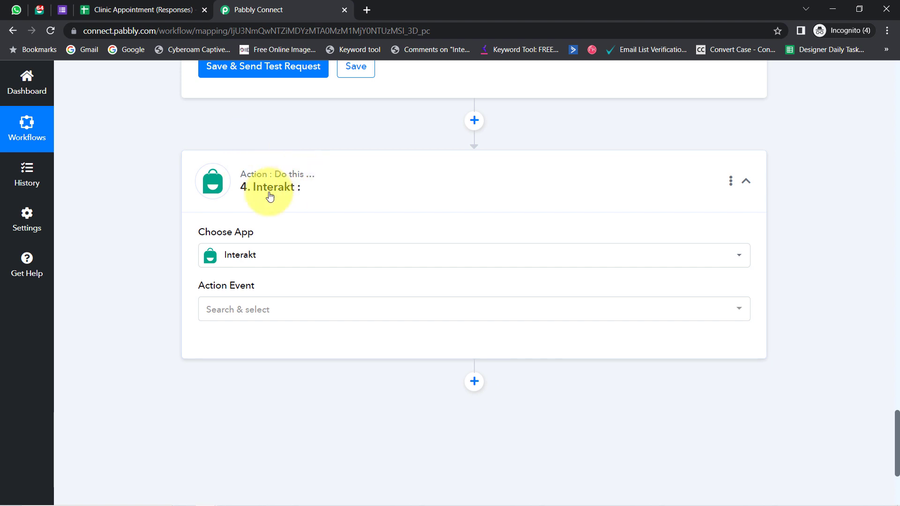
pyautogui.click(231, 311)
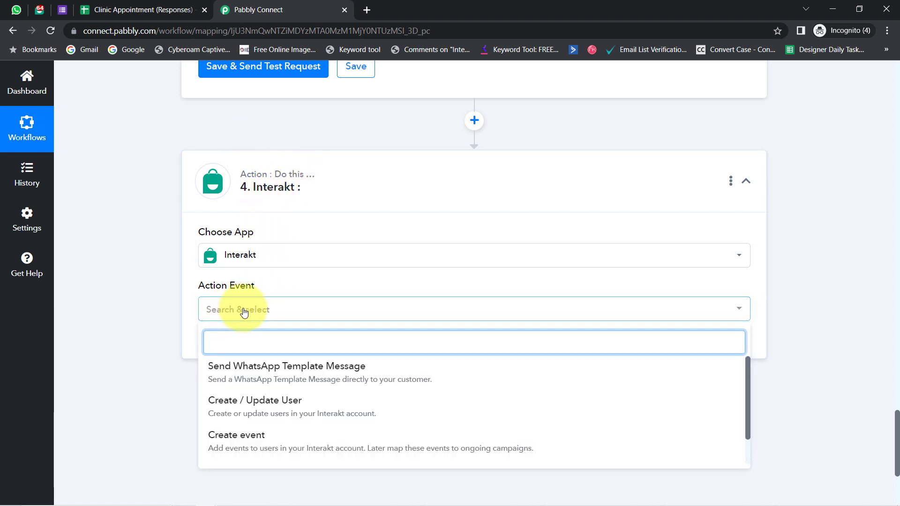
pyautogui.click(284, 365)
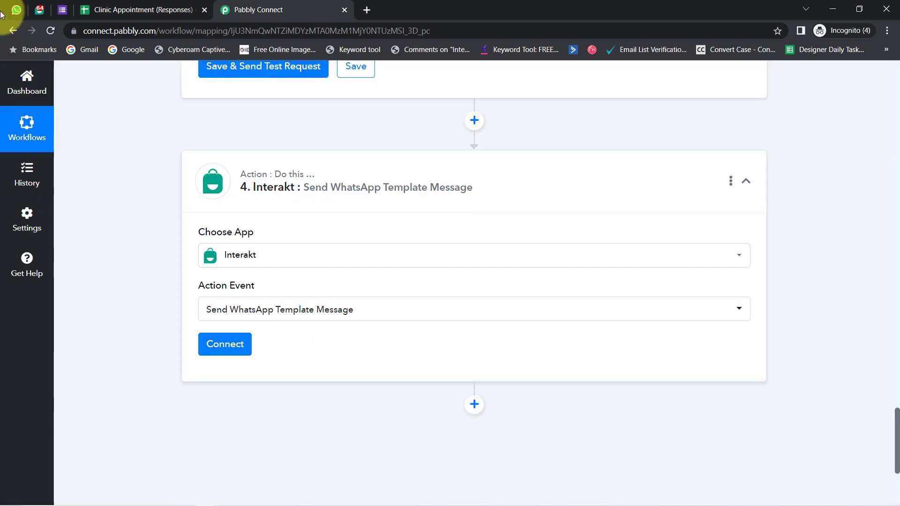
# Step: Open the Interakt step's connection setup and choose to add a new connection that requires a secret key
pyautogui.click(62, 10)
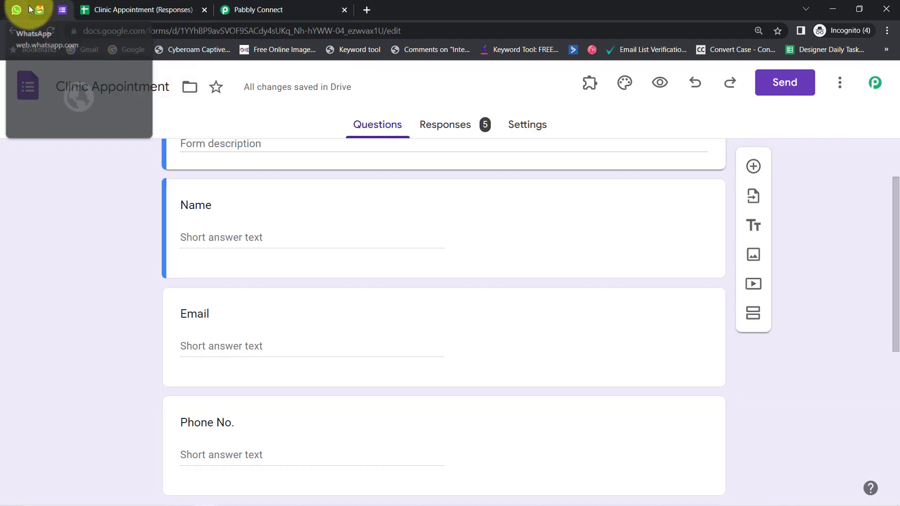
pyautogui.click(258, 8)
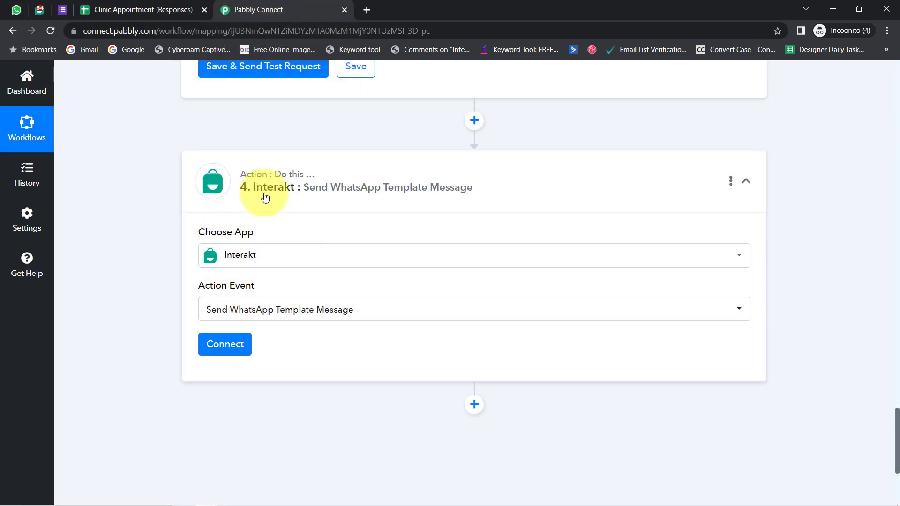
pyautogui.click(223, 345)
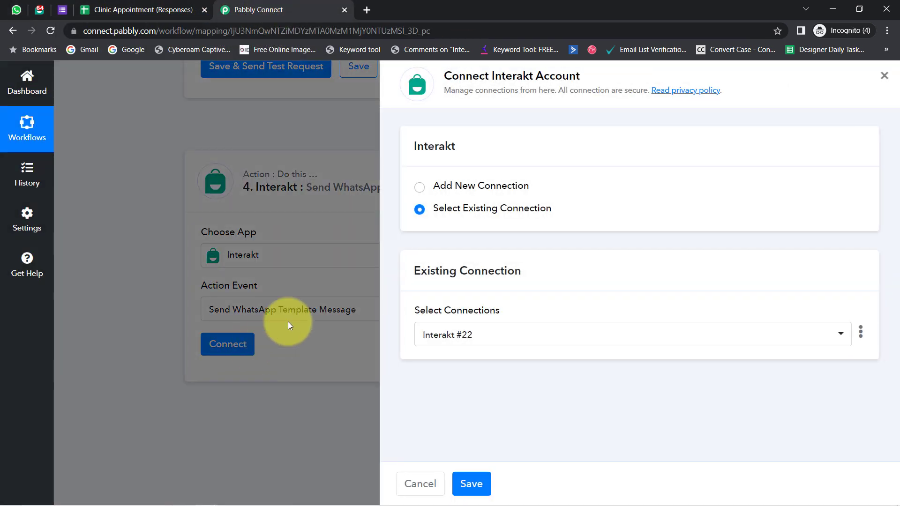
pyautogui.click(469, 185)
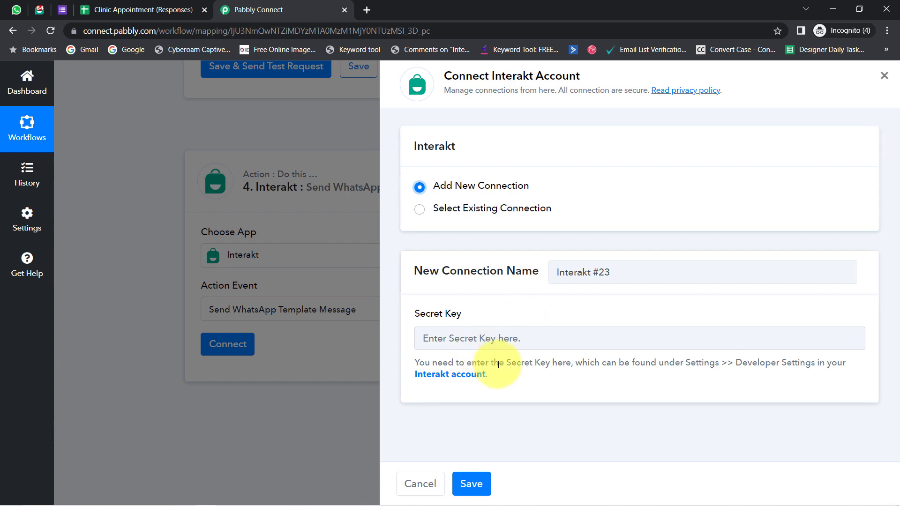
pyautogui.moveTo(439, 313); pyautogui.dragTo(462, 313)
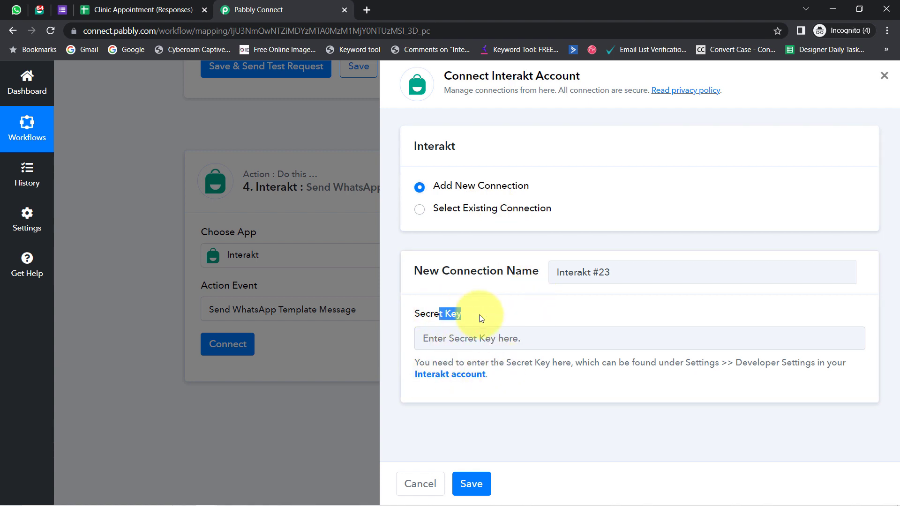
# Step: Open Interakt's developer settings from the connection form's account link and copy the secret key
pyautogui.rightClick(461, 374)
pyautogui.click(492, 370)
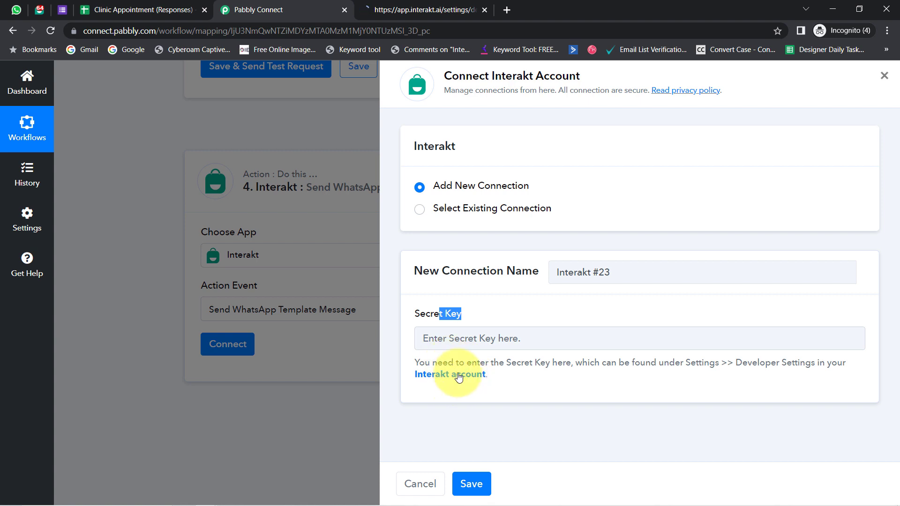
pyautogui.click(406, 5)
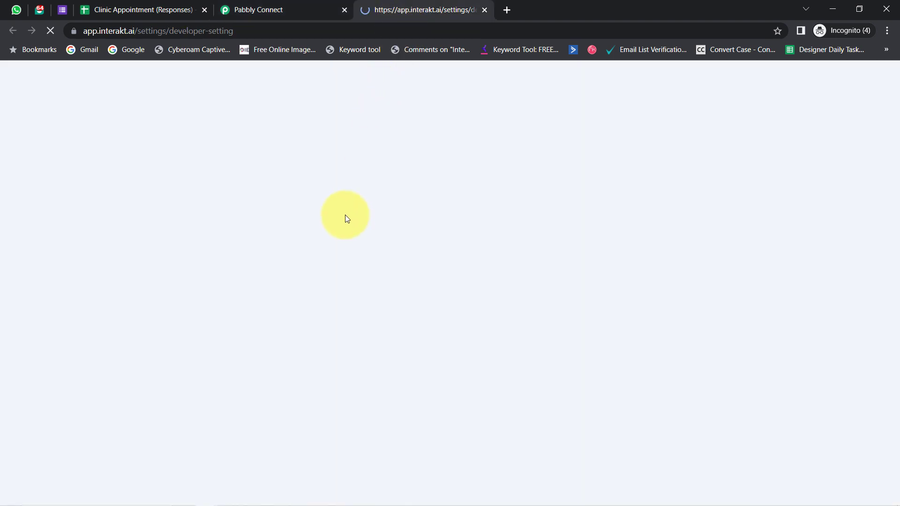
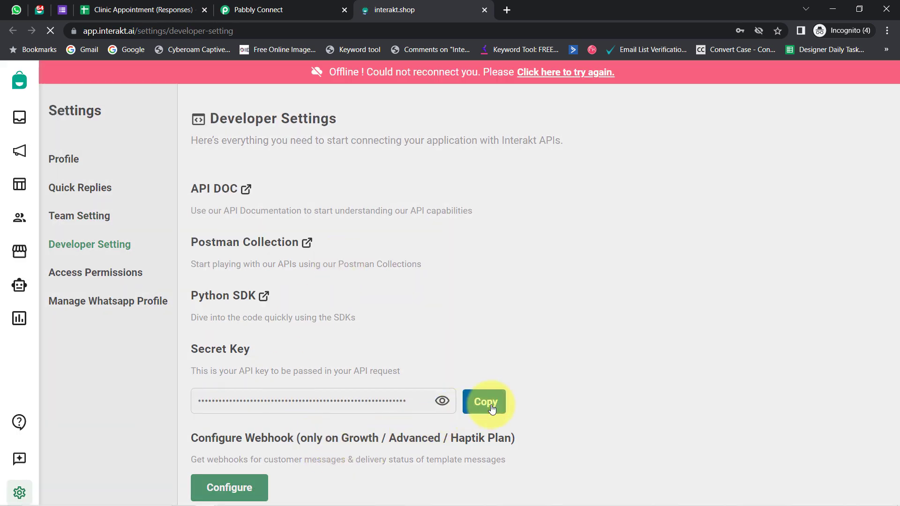
pyautogui.click(482, 408)
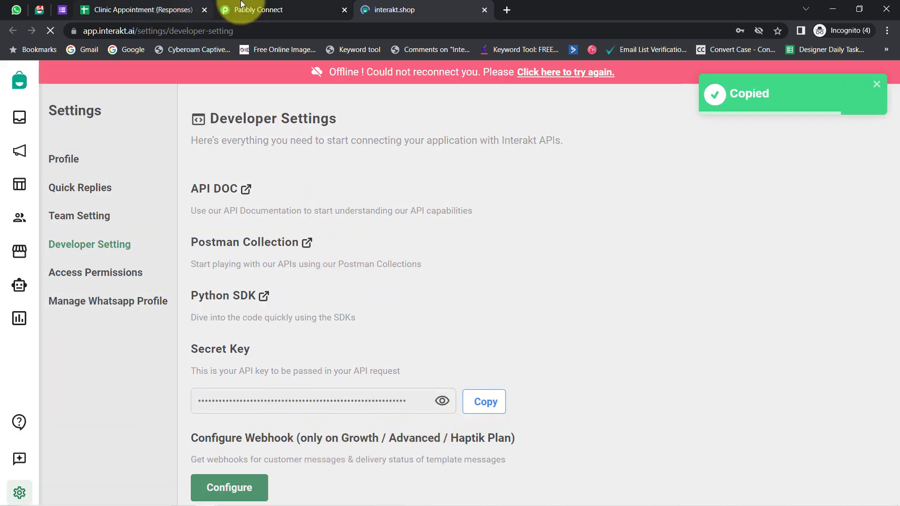
# Step: Paste the copied secret key into the new Interakt connection in Pabbly Connect and save the connection
pyautogui.click(258, 10)
pyautogui.click(472, 348)
pyautogui.hotkey('ctrl', 'v')
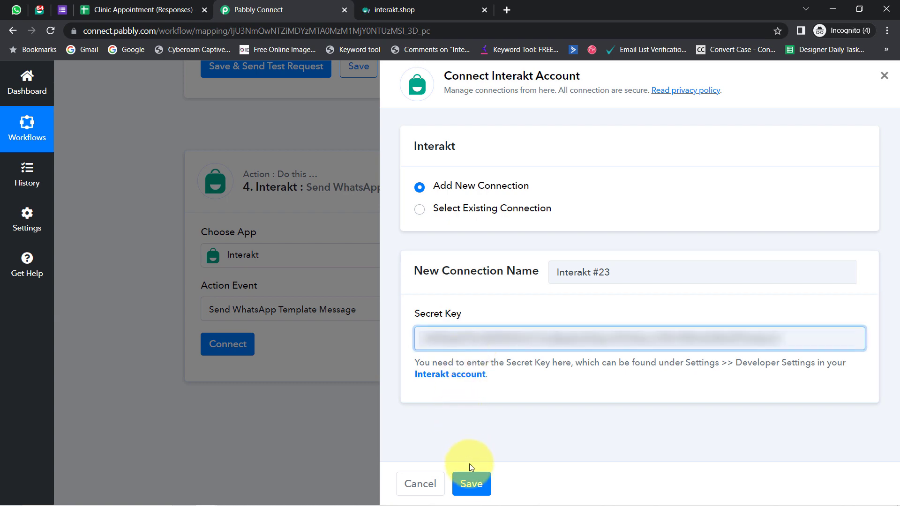
pyautogui.click(472, 482)
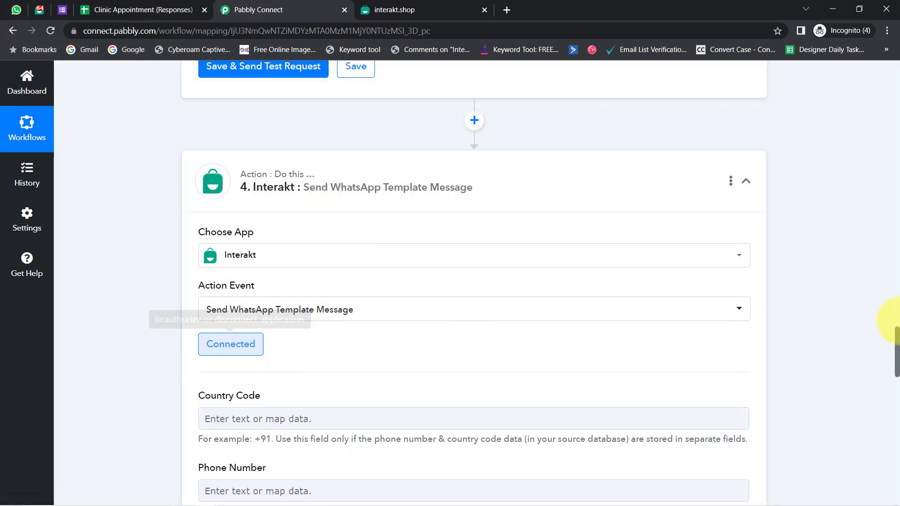
# Step: Review the Interakt step's phone number fields, their example formats, and the note on which phone fields are mandatory
pyautogui.moveTo(896, 348); pyautogui.dragTo(897, 378)
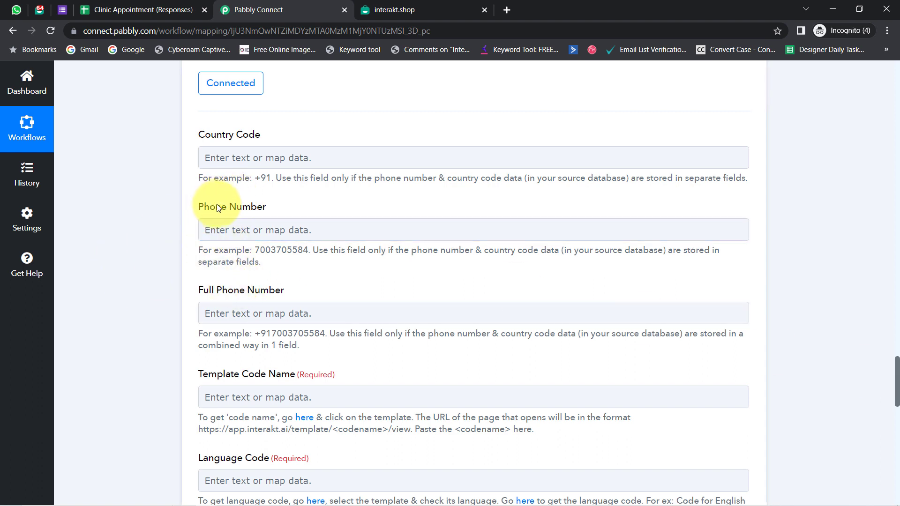
pyautogui.moveTo(210, 206); pyautogui.dragTo(241, 206)
pyautogui.moveTo(224, 280); pyautogui.dragTo(296, 289)
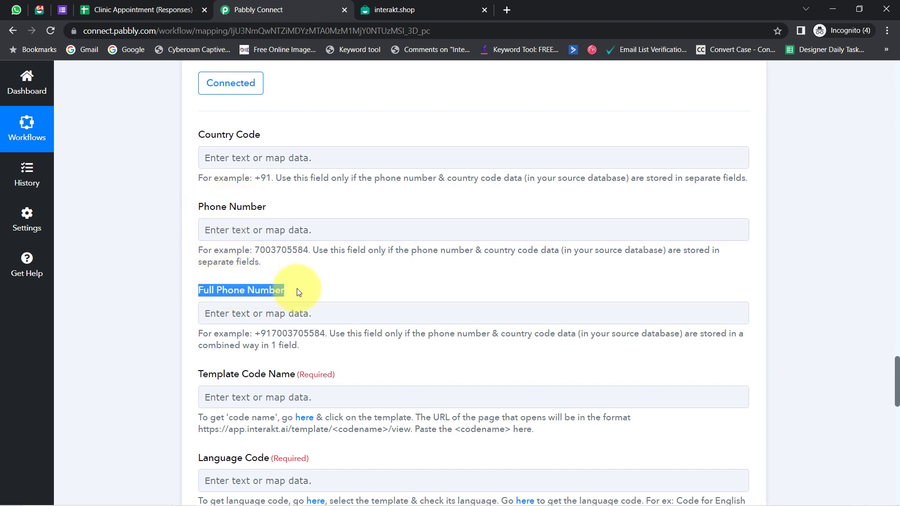
pyautogui.click(124, 298)
pyautogui.moveTo(897, 370); pyautogui.dragTo(896, 435)
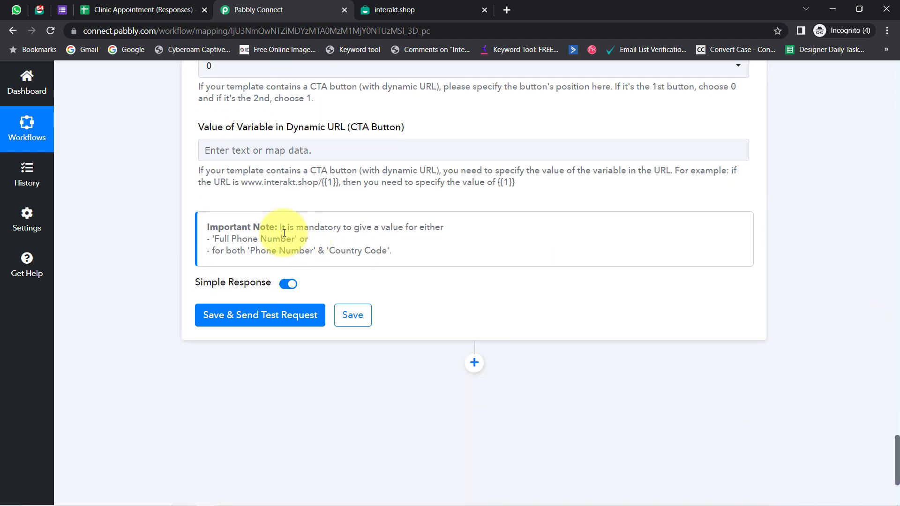
pyautogui.moveTo(295, 224); pyautogui.dragTo(434, 229)
pyautogui.moveTo(225, 239); pyautogui.dragTo(326, 238)
pyautogui.moveTo(250, 251); pyautogui.dragTo(430, 261)
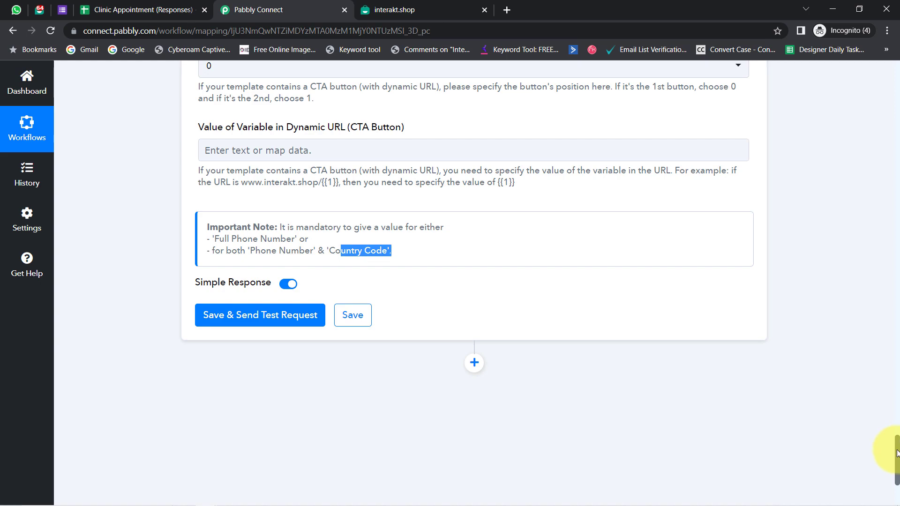
pyautogui.moveTo(896, 452); pyautogui.dragTo(881, 376)
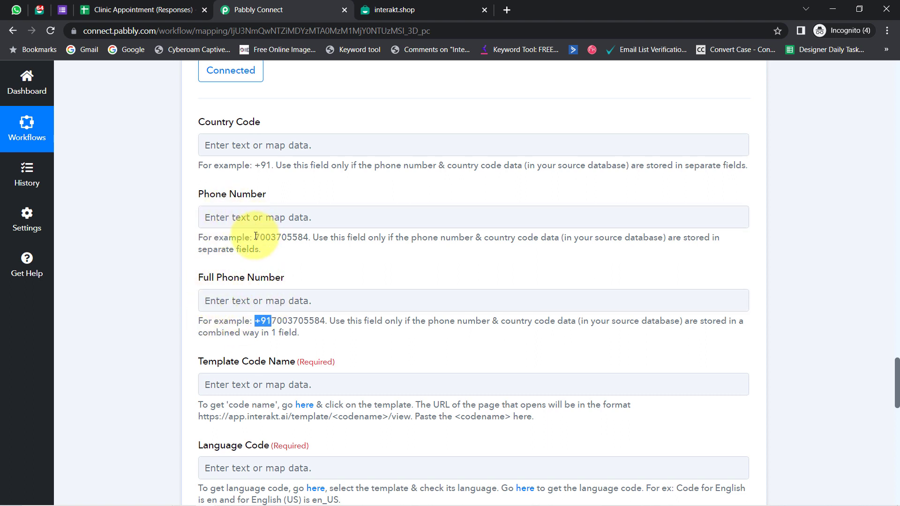
pyautogui.moveTo(254, 238); pyautogui.dragTo(277, 238)
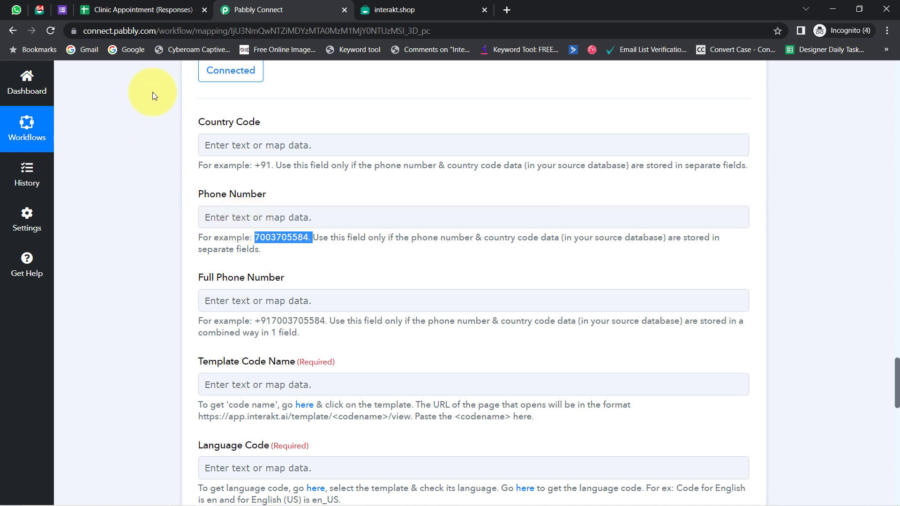
pyautogui.click(158, 218)
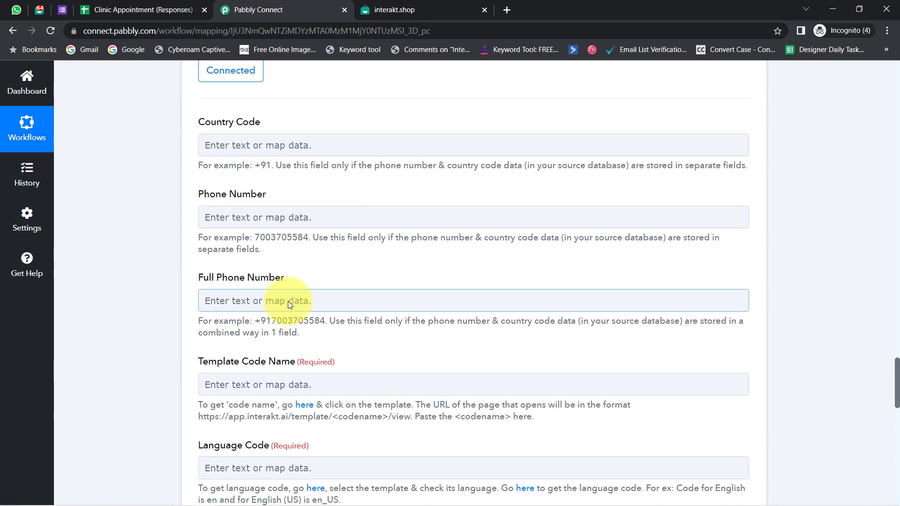
# Step: Check the phone number format in the Google Forms response and map Phone No. into the Interakt step's Full Phone Number
pyautogui.moveTo(893, 361); pyautogui.dragTo(874, 168)
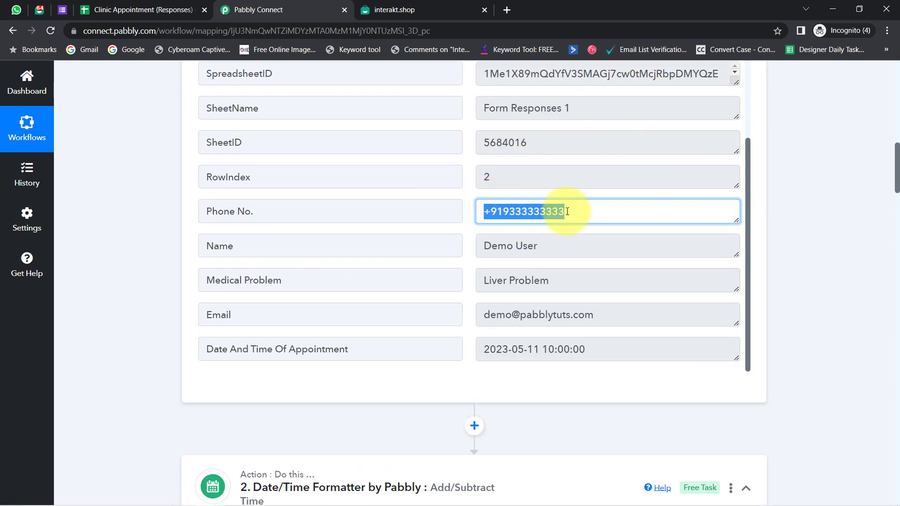
pyautogui.moveTo(896, 170); pyautogui.dragTo(895, 384)
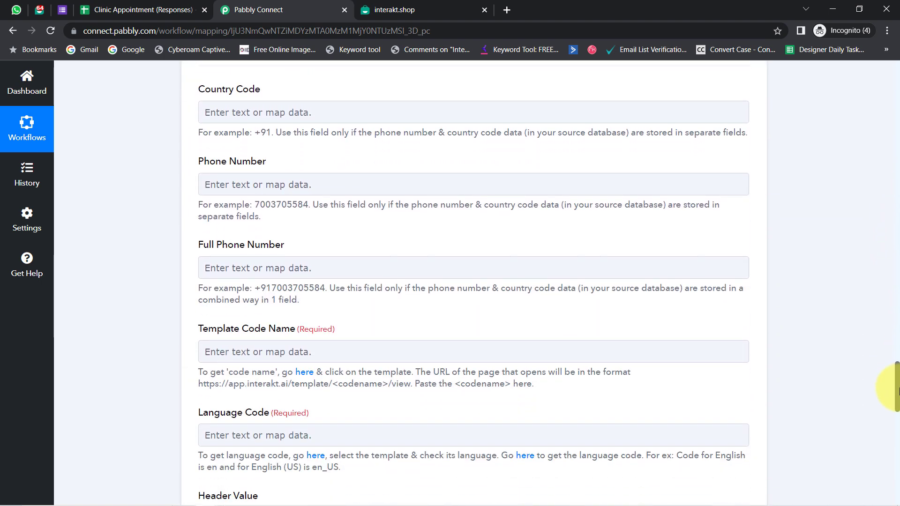
pyautogui.scroll(-1, 323, 251)
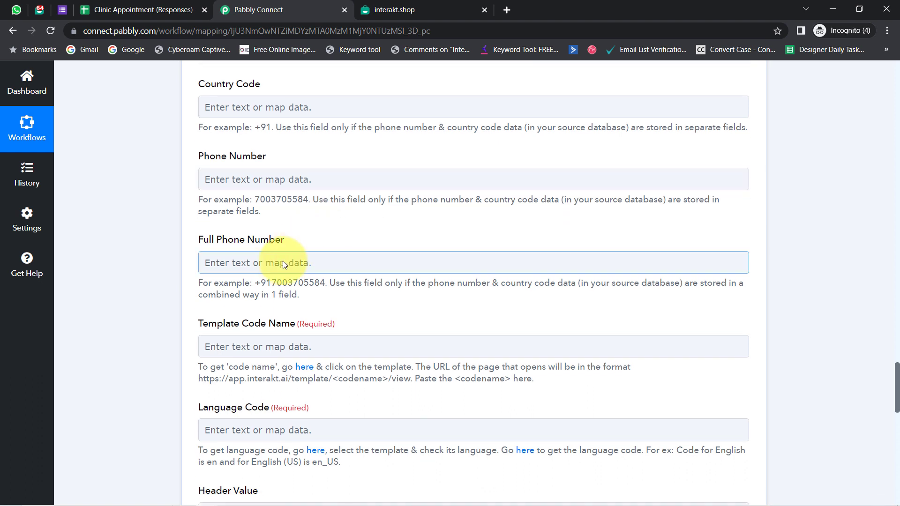
pyautogui.click(361, 263)
pyautogui.click(244, 347)
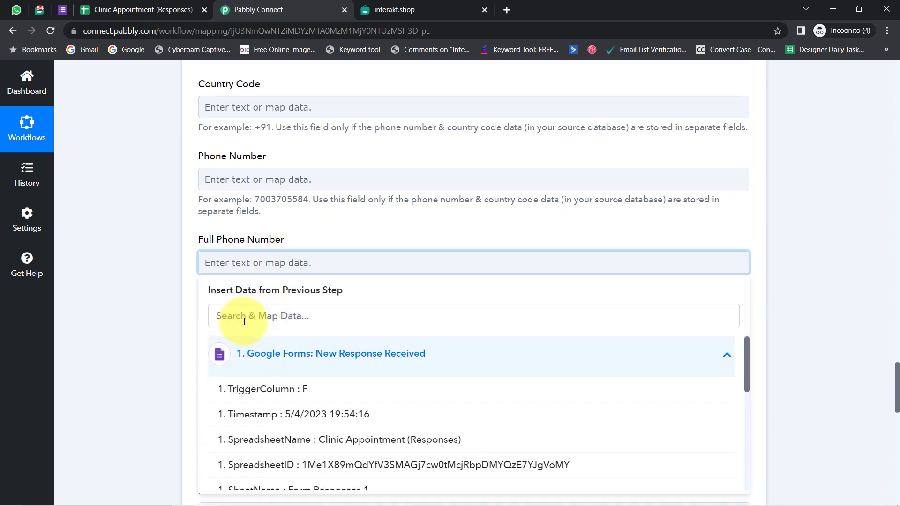
pyautogui.click(249, 306)
pyautogui.write('+9')
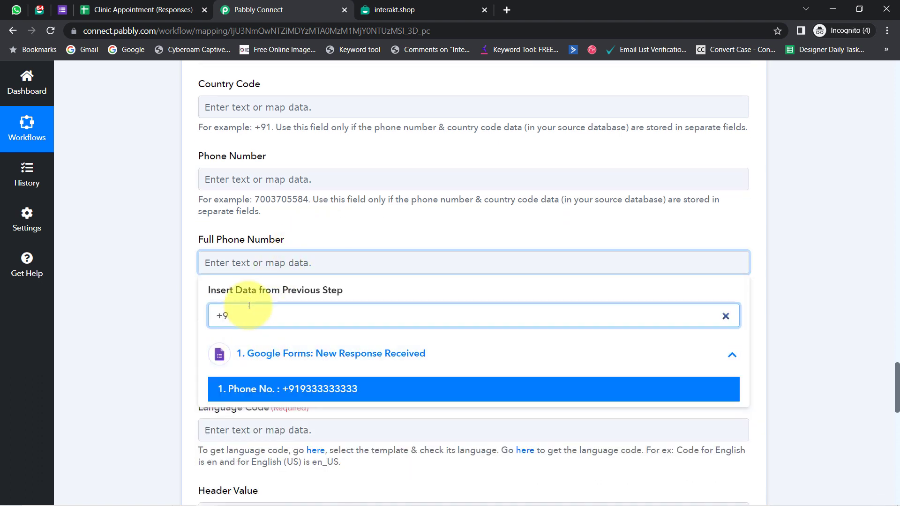
pyautogui.click(311, 391)
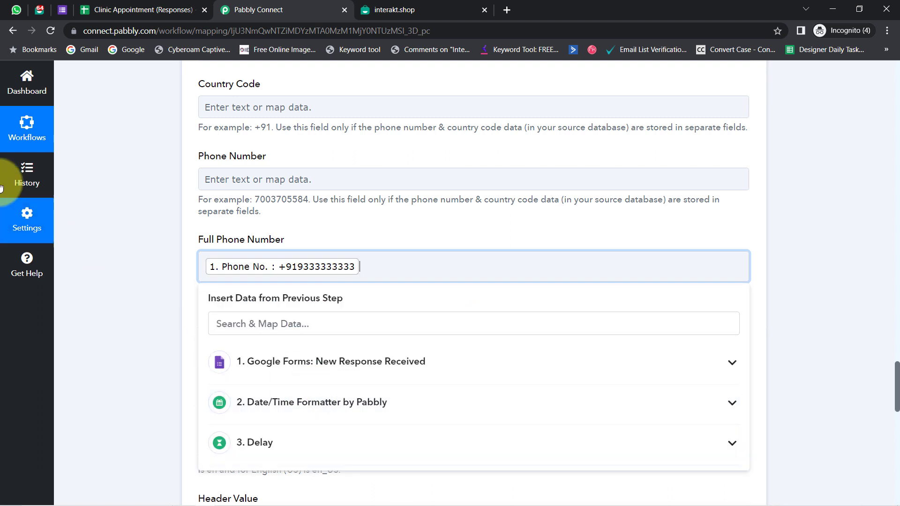
pyautogui.click(109, 223)
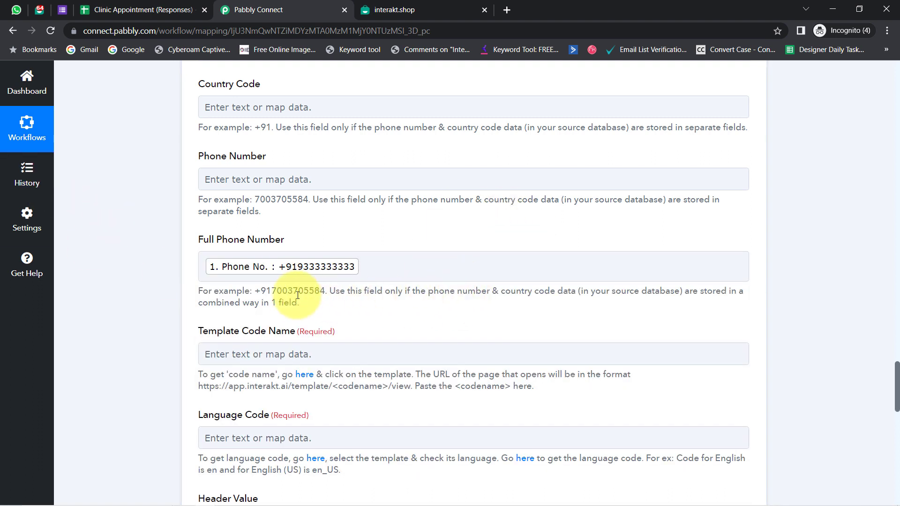
# Step: Compare the Full Phone Number example format with the Phone No. question in the Clinic Appointment form
pyautogui.moveTo(260, 292); pyautogui.dragTo(313, 294)
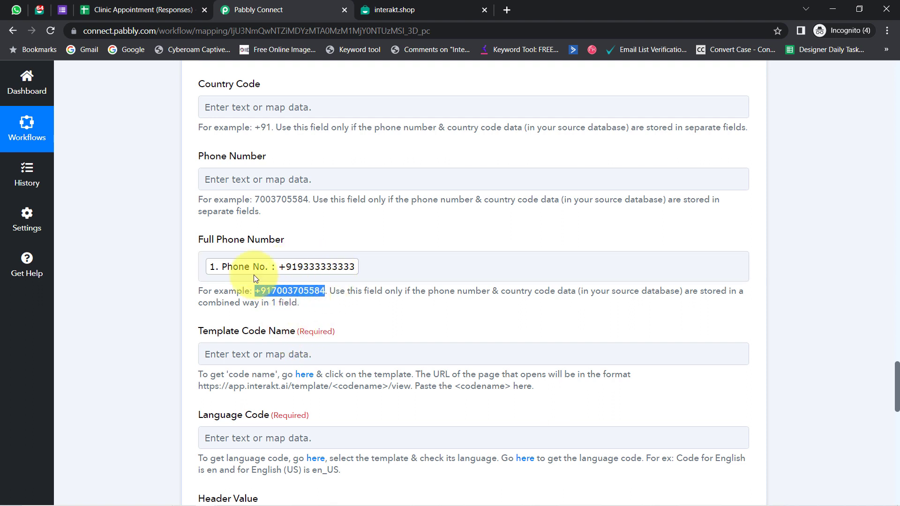
pyautogui.click(62, 9)
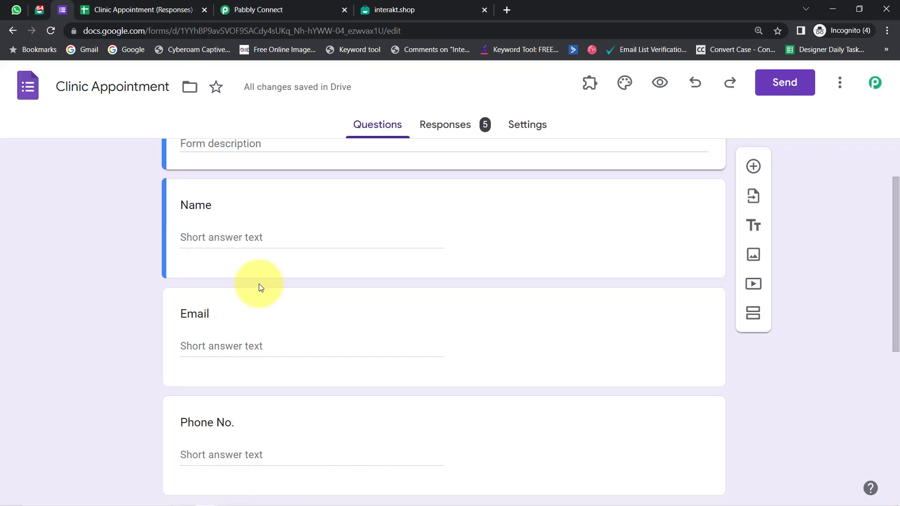
pyautogui.scroll(-3, 297, 370)
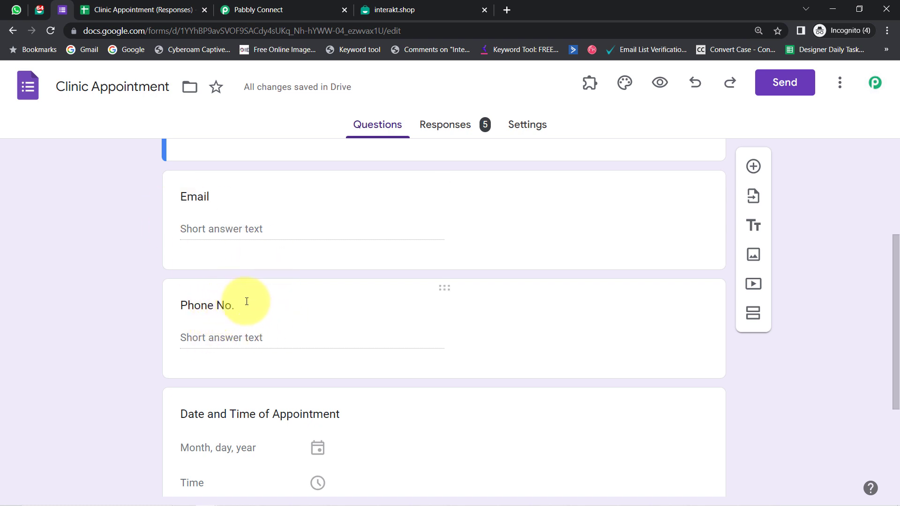
pyautogui.click(280, 6)
pyautogui.scroll(-3, 98, 282)
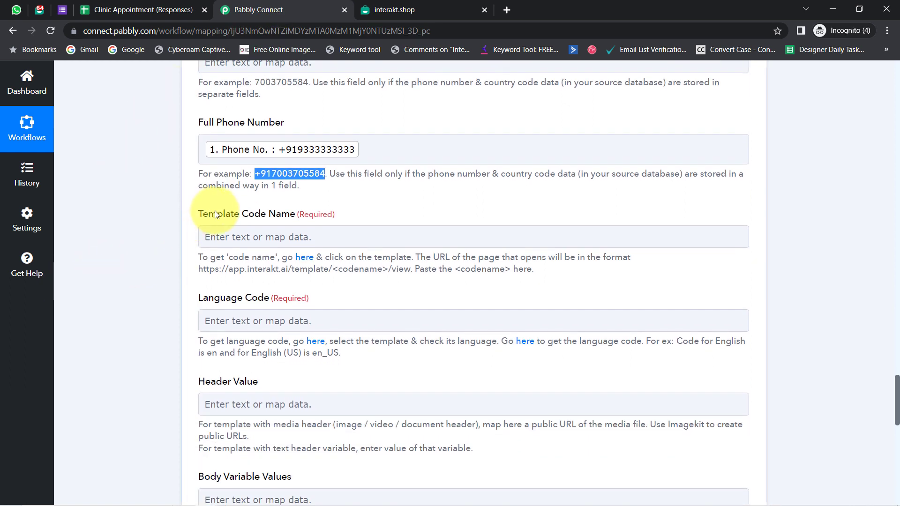
# Step: Review the Template Code Name requirement against the action event and close the extra Interakt developer settings page
pyautogui.moveTo(215, 214); pyautogui.dragTo(261, 217)
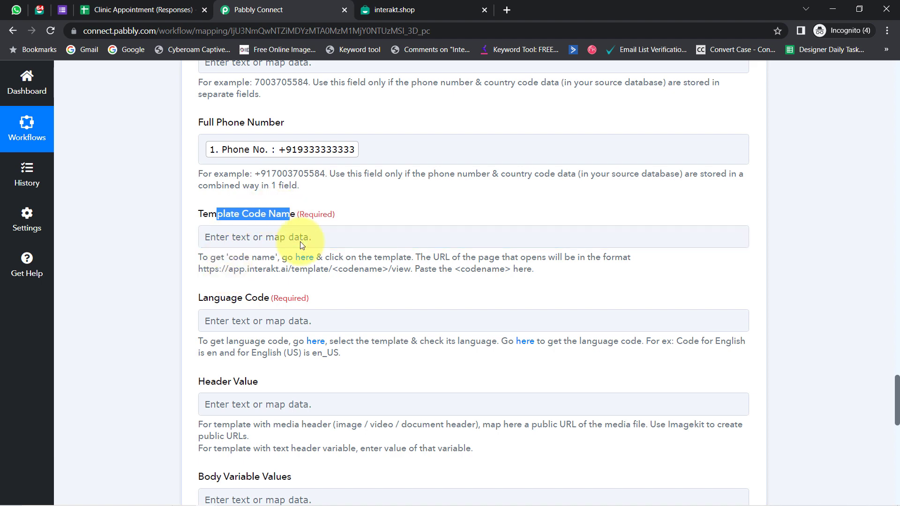
pyautogui.click(194, 219)
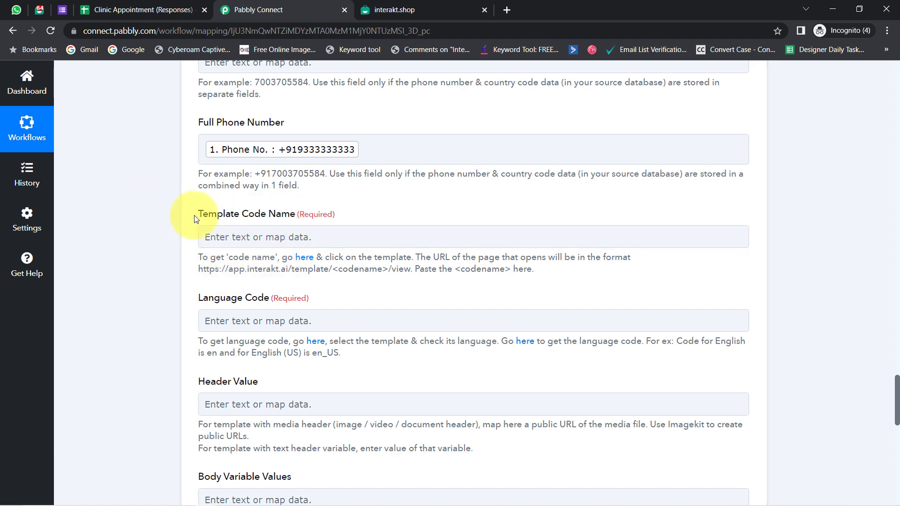
pyautogui.moveTo(210, 221); pyautogui.dragTo(240, 241)
pyautogui.scroll(4, 240, 307)
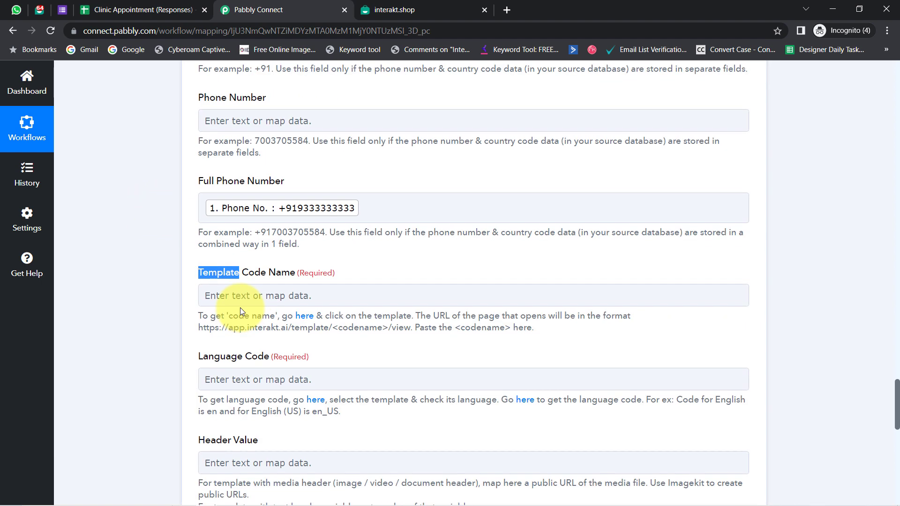
pyautogui.scroll(4, 240, 308)
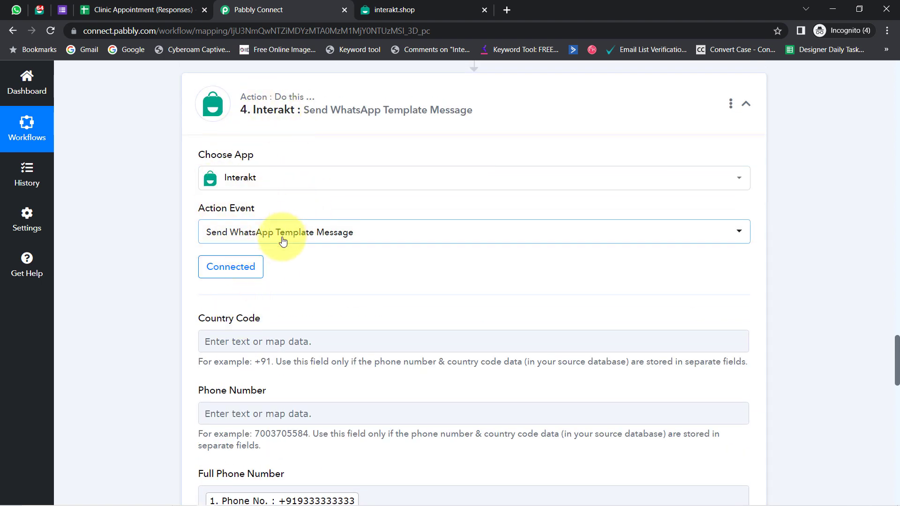
pyautogui.click(415, 5)
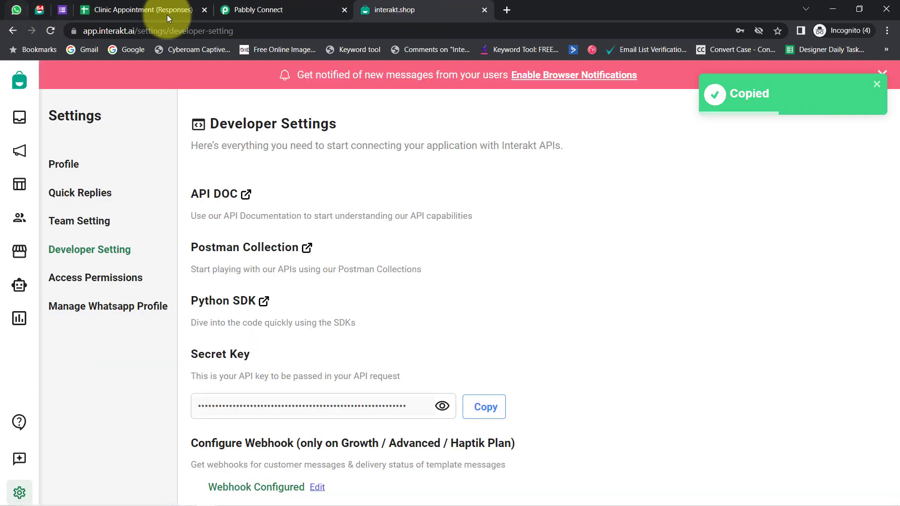
pyautogui.click(485, 10)
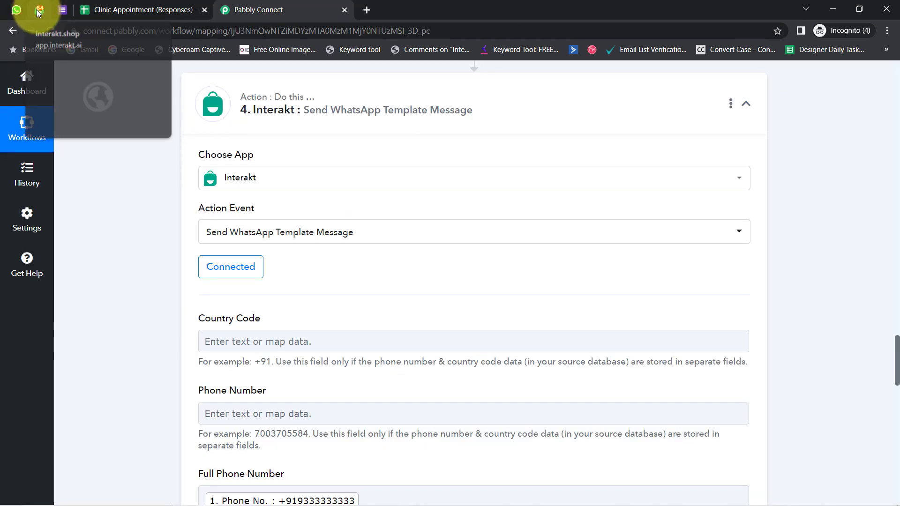
# Step: Switch to Interakt and look over the active WhatsApp templates with their categories and language status markers
pyautogui.click(39, 9)
pyautogui.moveTo(128, 106); pyautogui.dragTo(242, 113)
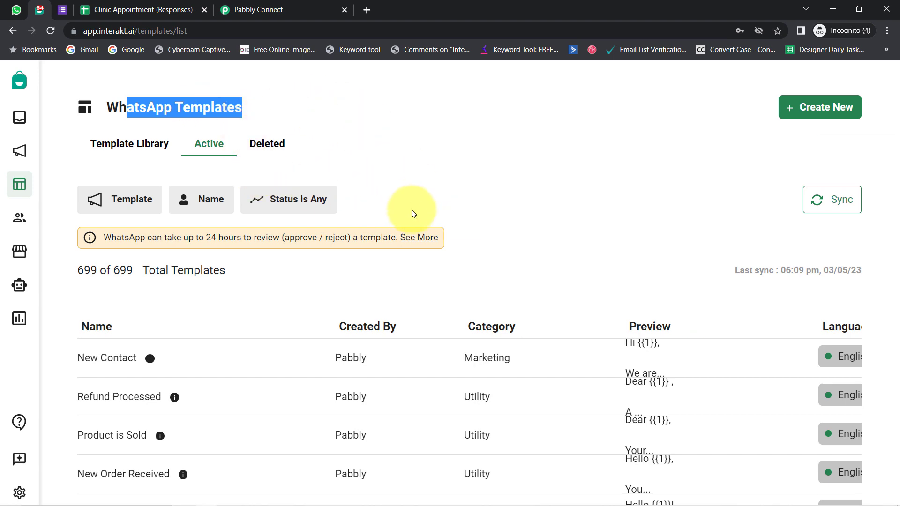
pyautogui.scroll(-2, 602, 284)
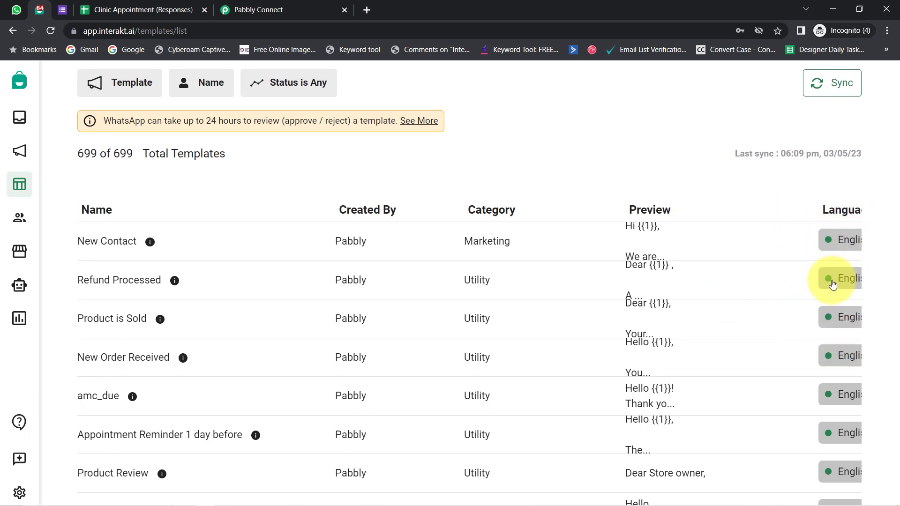
pyautogui.scroll(1, 831, 283)
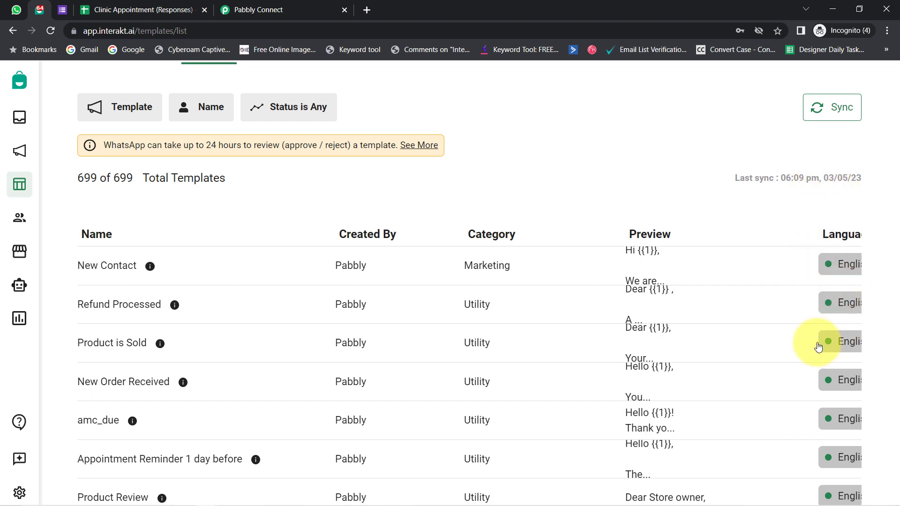
pyautogui.scroll(2, 817, 342)
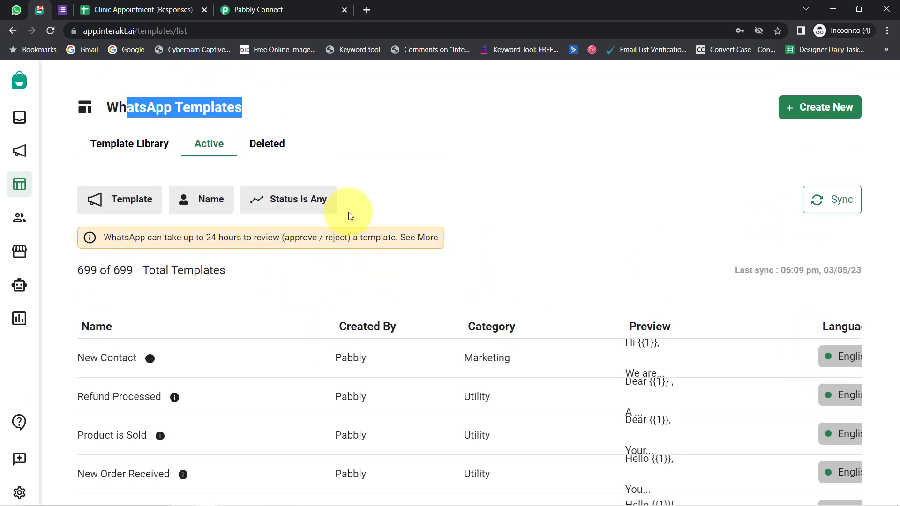
# Step: Review the template status filter options and compare the status markers of templates further down the list
pyautogui.click(405, 160)
pyautogui.click(277, 199)
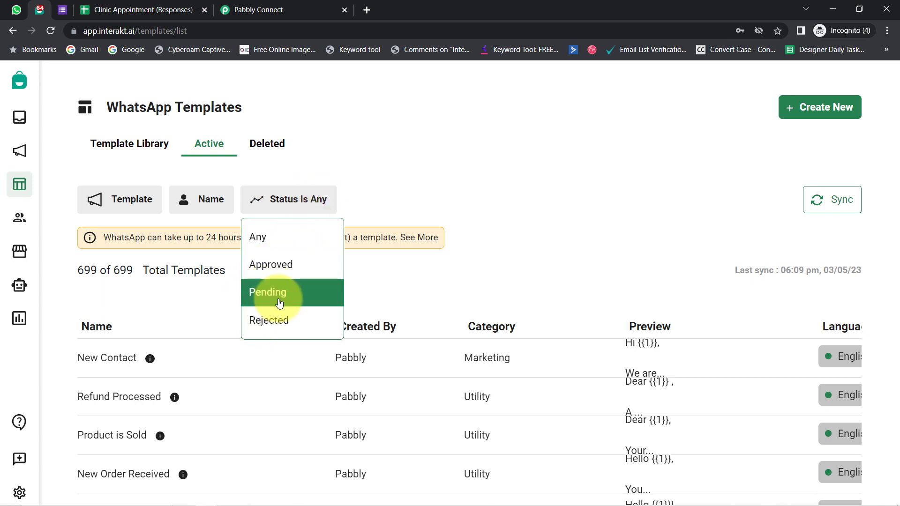
pyautogui.click(478, 231)
pyautogui.scroll(-2, 602, 208)
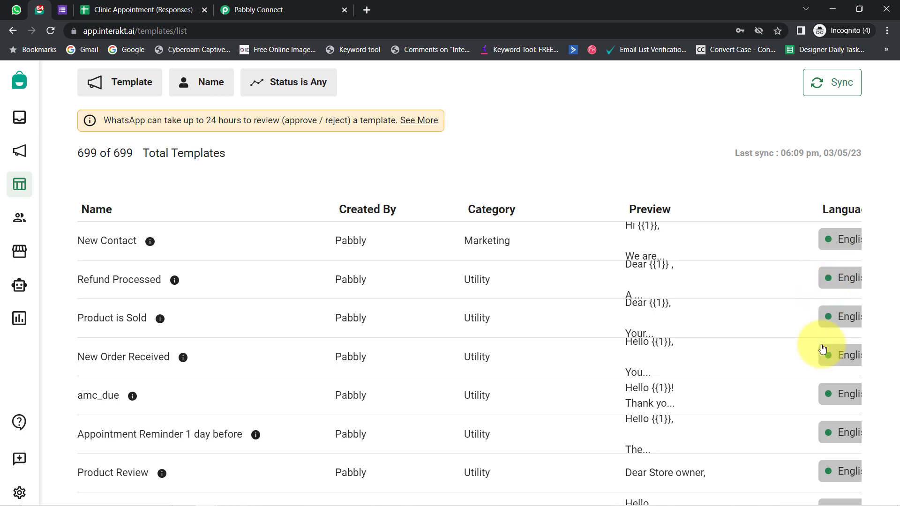
pyautogui.scroll(-2, 828, 375)
pyautogui.scroll(-5, 828, 389)
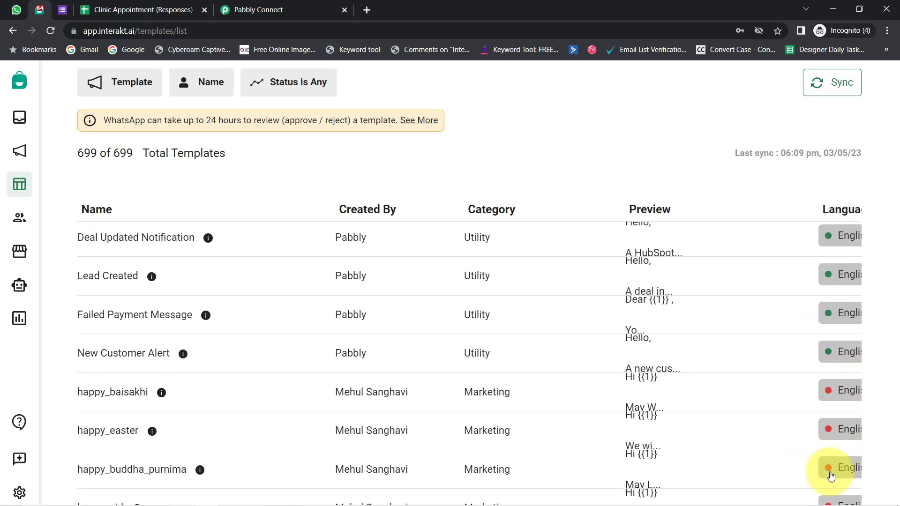
pyautogui.scroll(10, 595, 362)
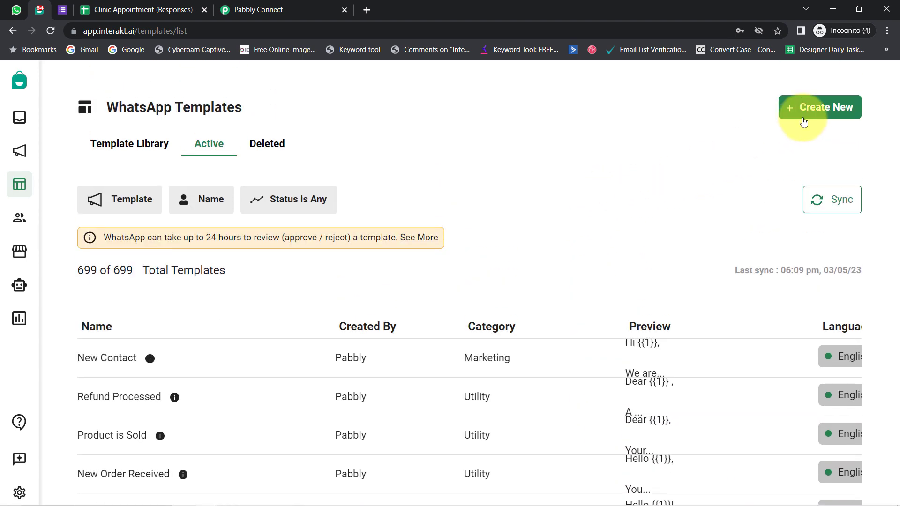
# Step: Look at the blank Create New Template form and its address, and return to the WhatsApp Templates list
pyautogui.click(832, 107)
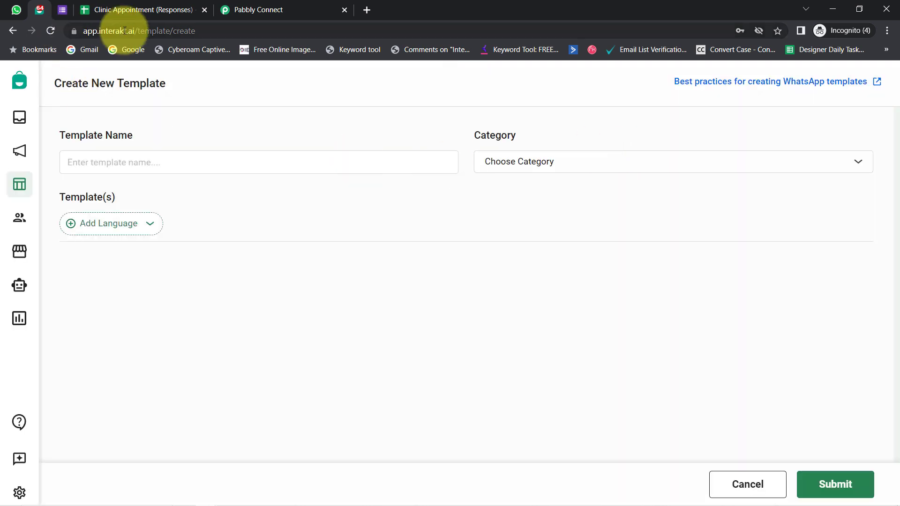
pyautogui.moveTo(105, 30); pyautogui.dragTo(147, 42)
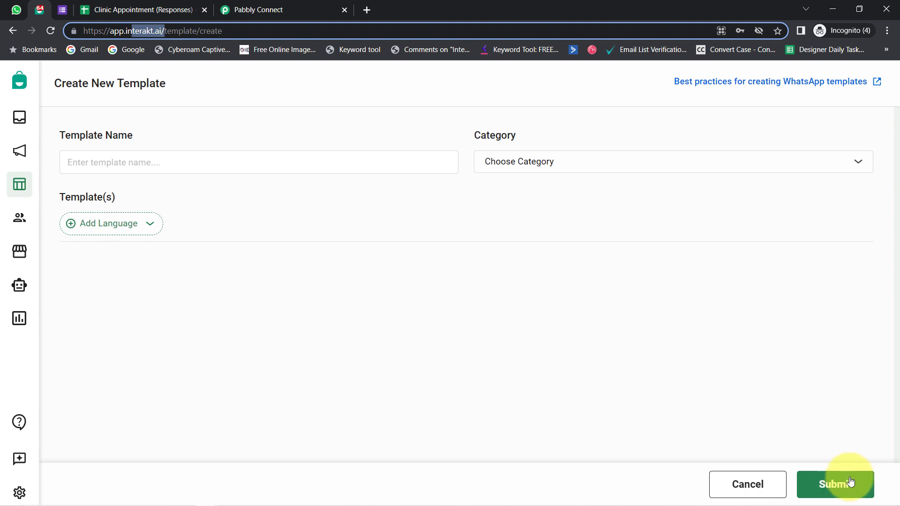
pyautogui.click(12, 30)
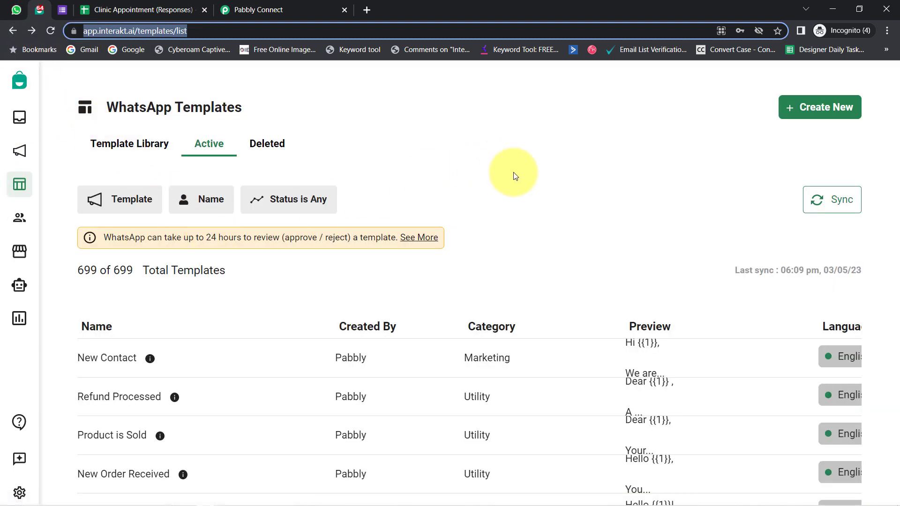
# Step: Find the "Appointment Reminder 1 day before" template in the list and open it
pyautogui.scroll(-1, 515, 176)
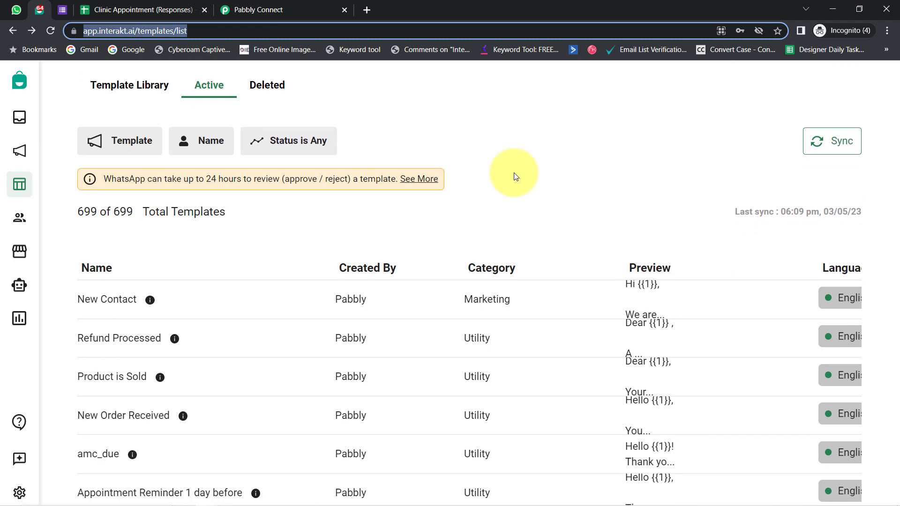
pyautogui.scroll(-2, 493, 194)
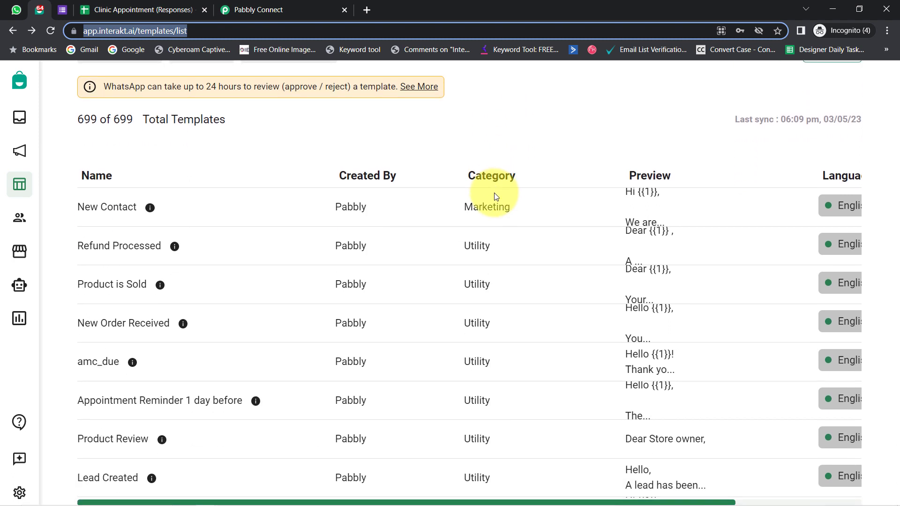
pyautogui.scroll(-2, 428, 245)
pyautogui.scroll(2, 420, 253)
pyautogui.scroll(-3, 419, 253)
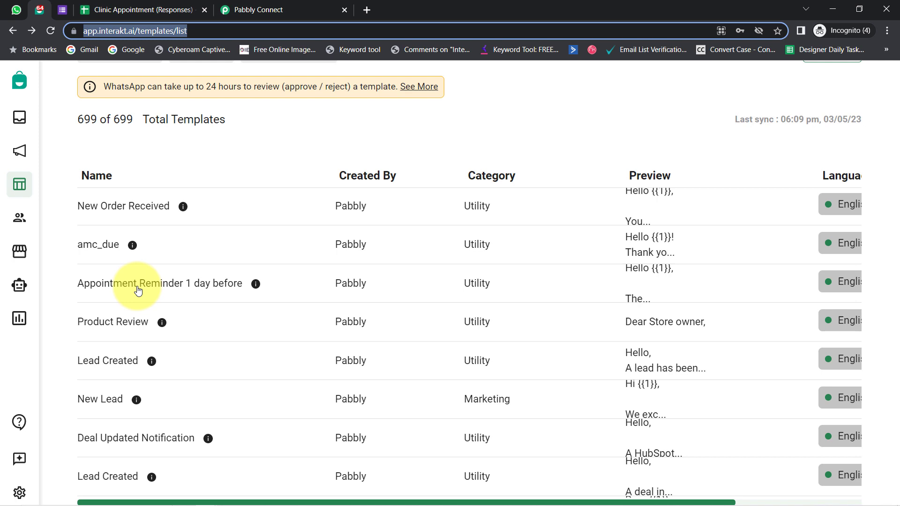
pyautogui.click(138, 288)
pyautogui.scroll(-1, 168, 237)
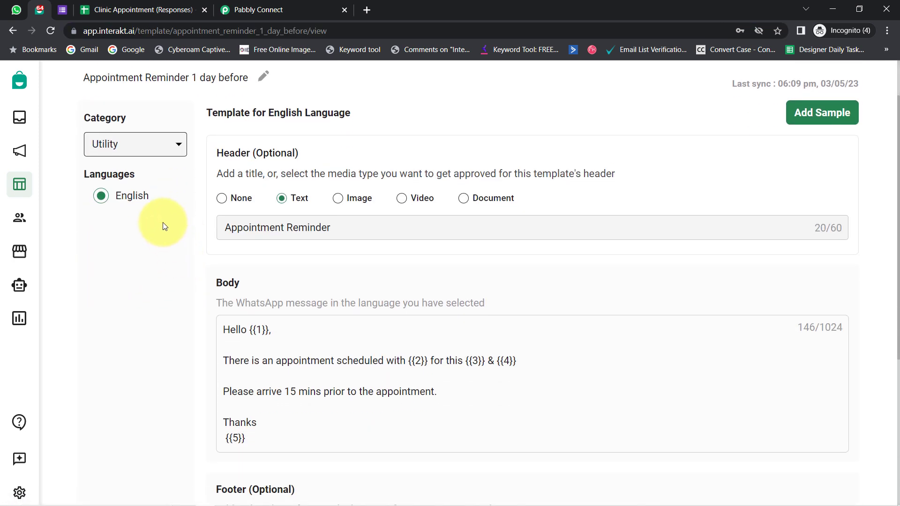
# Step: Review the template's name, category, language, and the optional header's media types and text
pyautogui.scroll(1, 162, 222)
pyautogui.moveTo(105, 136); pyautogui.dragTo(255, 136)
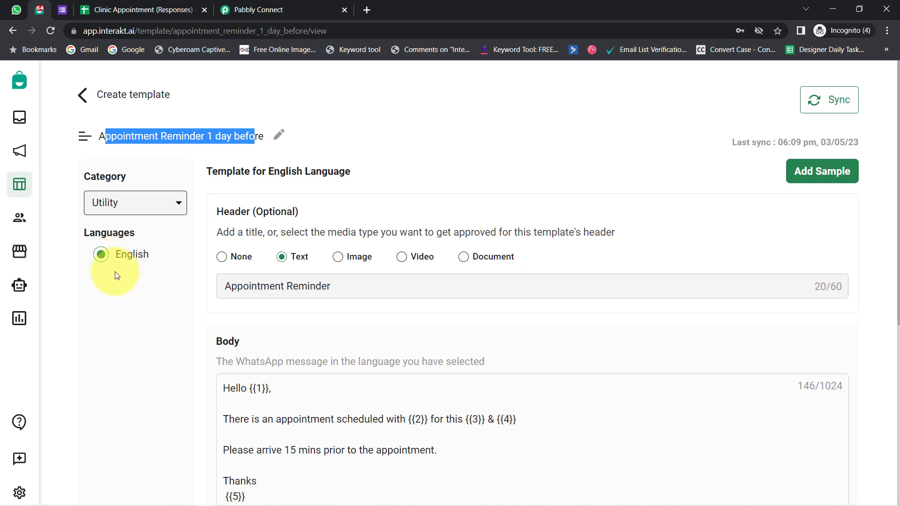
pyautogui.moveTo(253, 206); pyautogui.dragTo(311, 209)
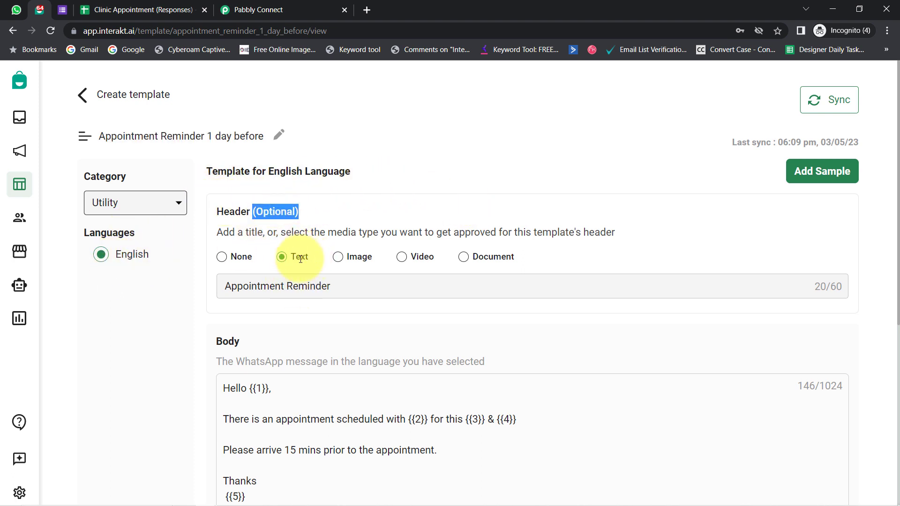
pyautogui.moveTo(230, 286); pyautogui.dragTo(326, 291)
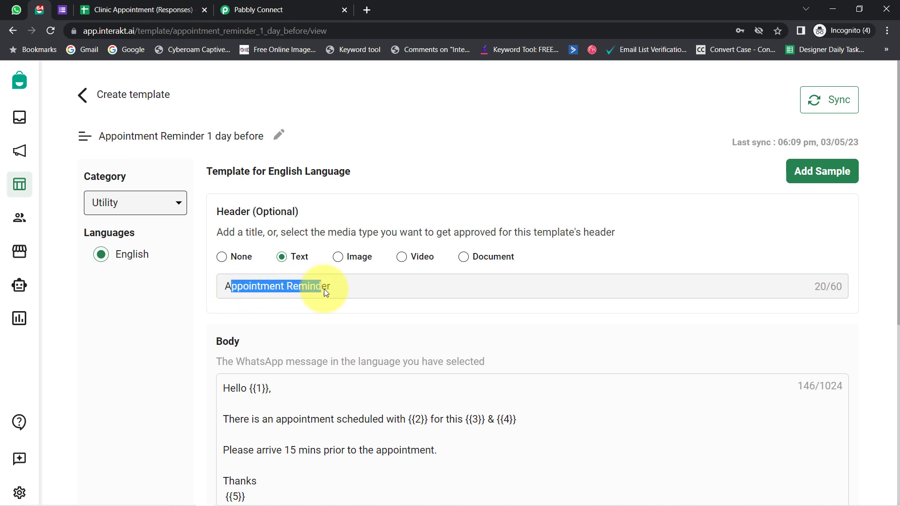
pyautogui.moveTo(243, 289); pyautogui.dragTo(345, 290)
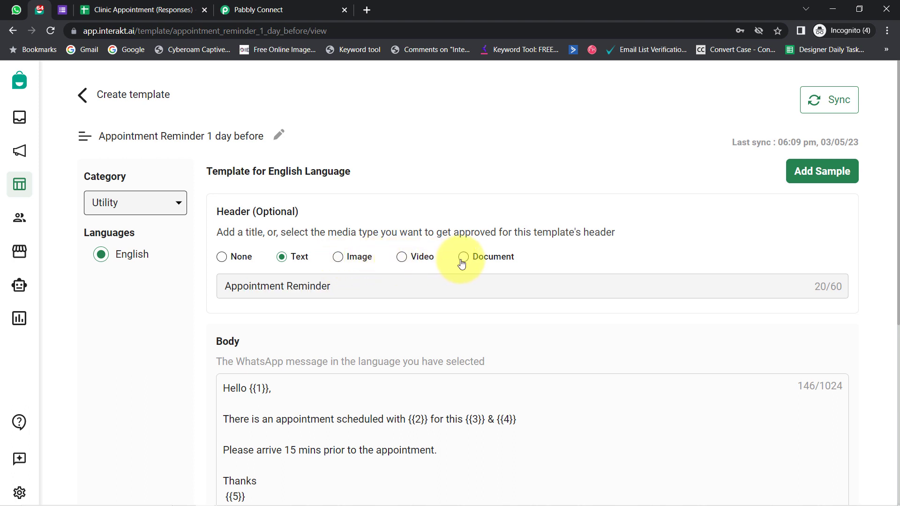
pyautogui.moveTo(218, 213); pyautogui.dragTo(296, 214)
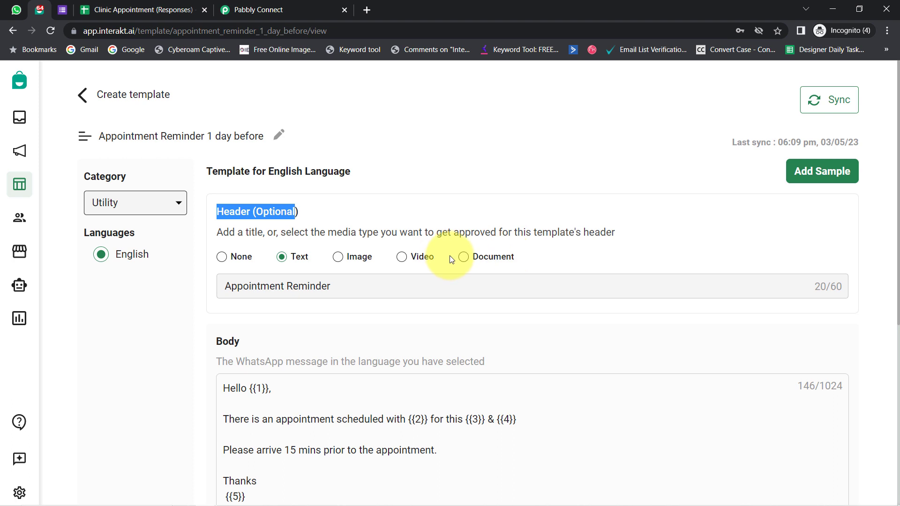
# Step: Read through the full WhatsApp message in the template's body
pyautogui.scroll(-4, 450, 257)
pyautogui.scroll(1, 440, 253)
pyautogui.moveTo(213, 223); pyautogui.dragTo(270, 324)
pyautogui.scroll(-1, 319, 197)
pyautogui.click(268, 322)
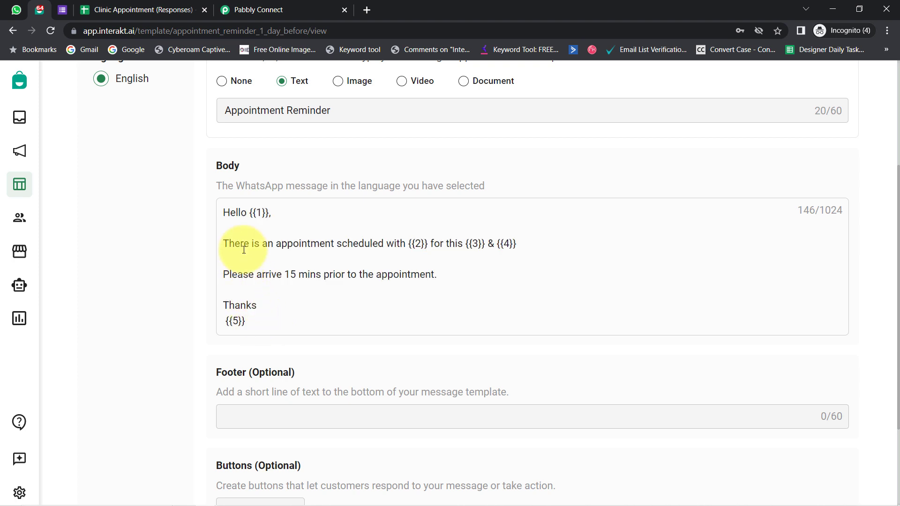
pyautogui.moveTo(230, 212); pyautogui.dragTo(261, 323)
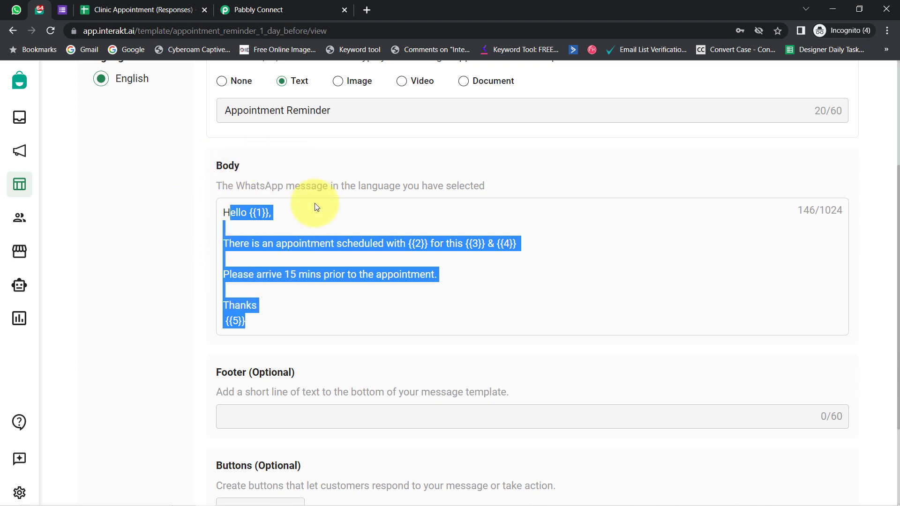
# Step: Examine the numbered variable placeholders {{1}} to {{5}} within the appointment reminder message
pyautogui.click(322, 246)
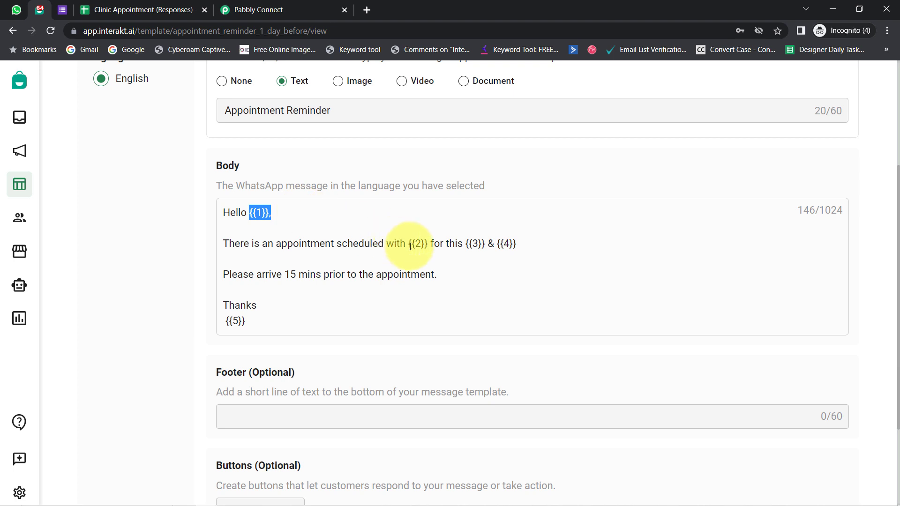
pyautogui.moveTo(408, 244); pyautogui.dragTo(503, 246)
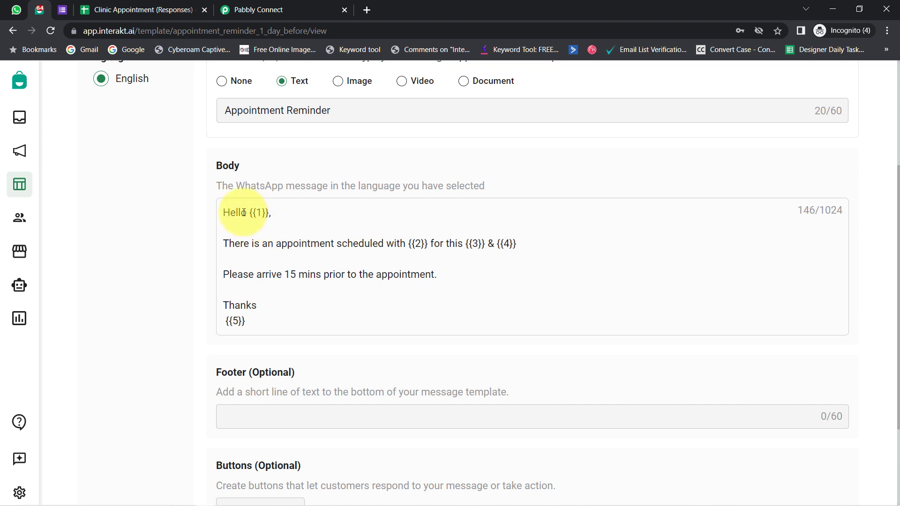
pyautogui.moveTo(241, 213); pyautogui.dragTo(305, 213)
pyautogui.moveTo(407, 243); pyautogui.dragTo(517, 244)
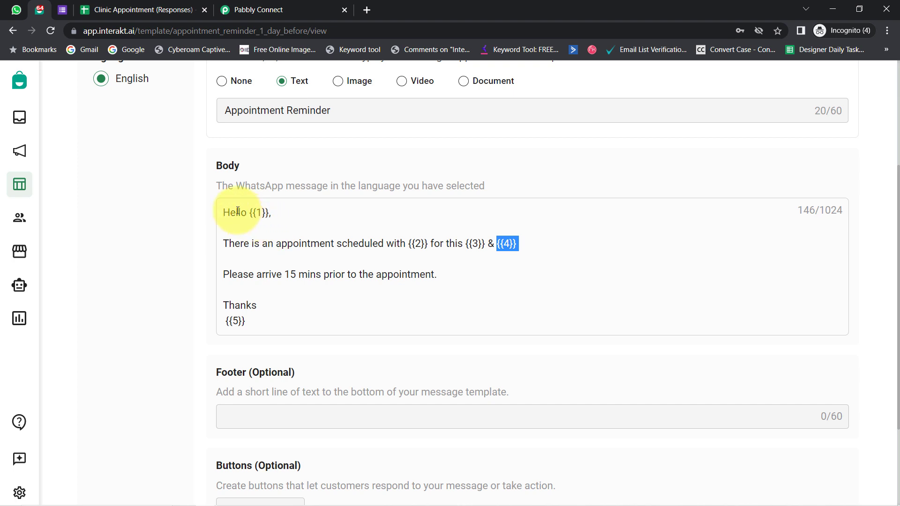
pyautogui.moveTo(237, 211); pyautogui.dragTo(267, 330)
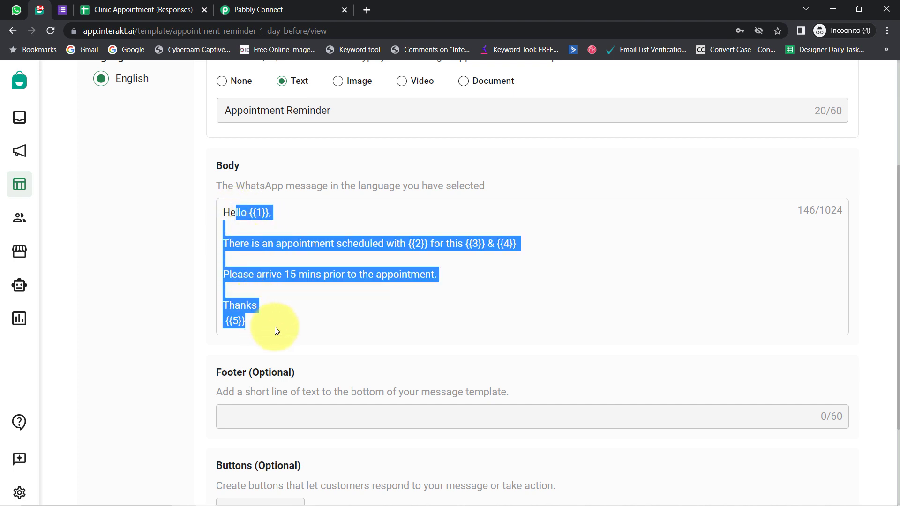
pyautogui.click(276, 330)
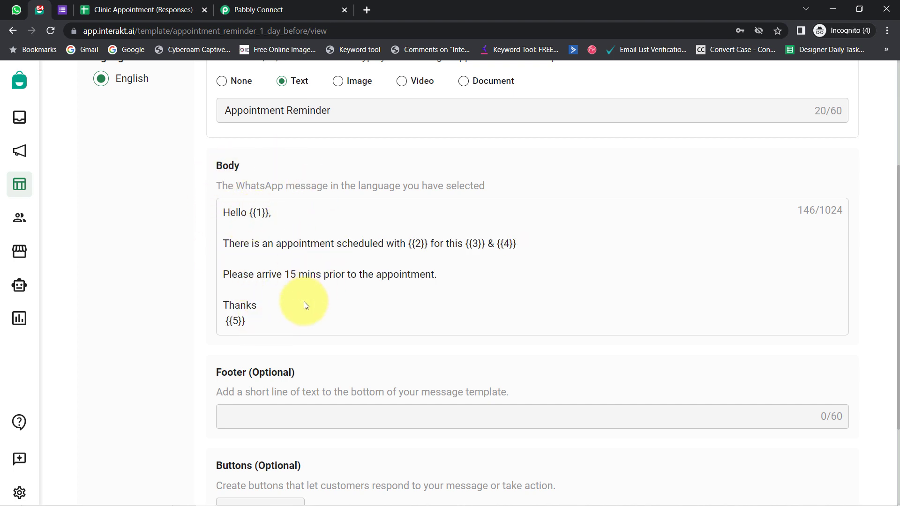
# Step: Check the template's page address and go through the reminder message line by line, from the greeting to the sign-off
pyautogui.doubleClick(318, 30)
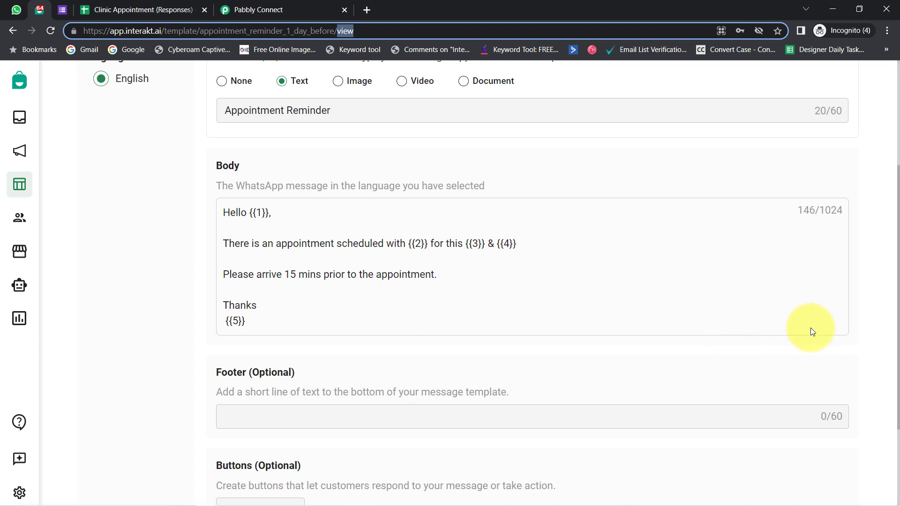
pyautogui.click(297, 259)
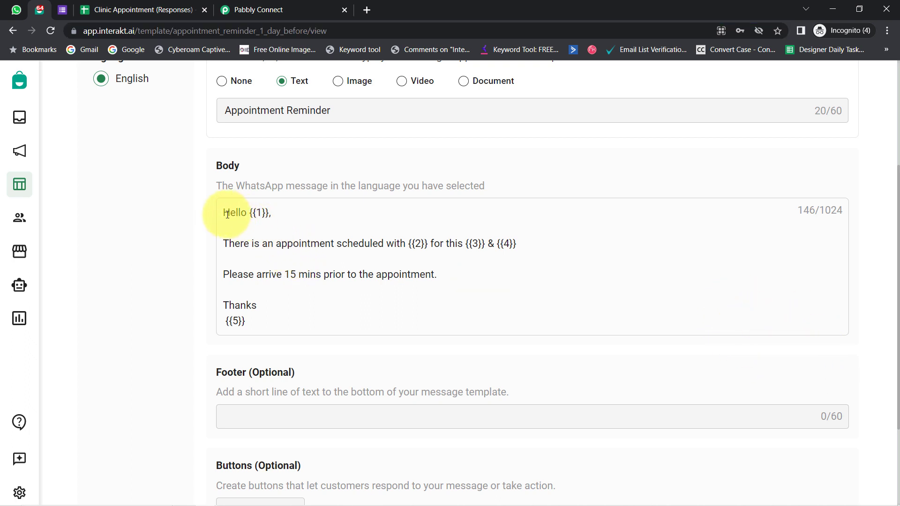
pyautogui.moveTo(223, 215); pyautogui.dragTo(296, 219)
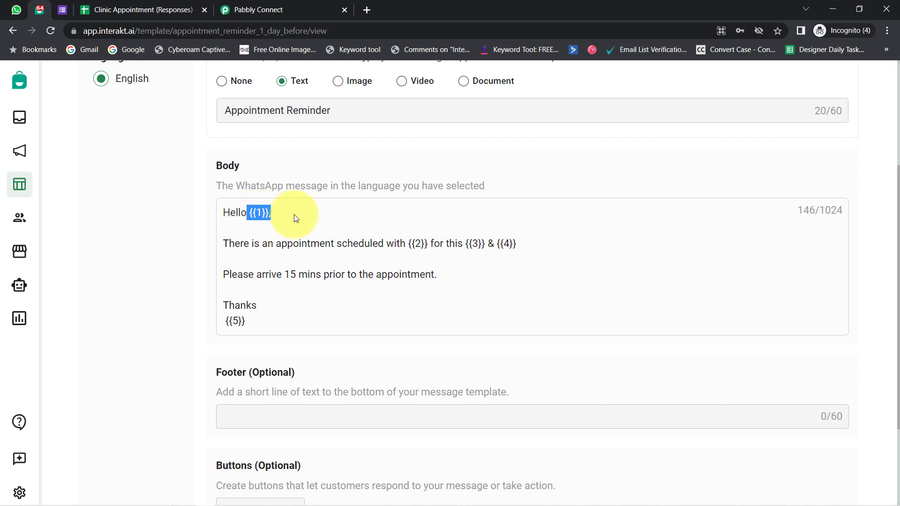
pyautogui.moveTo(249, 245); pyautogui.dragTo(518, 242)
pyautogui.click(403, 240)
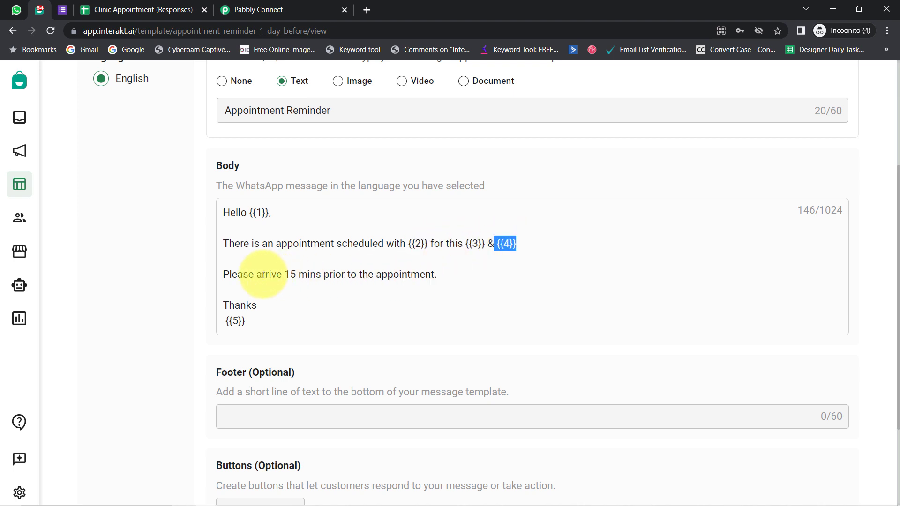
pyautogui.moveTo(238, 275); pyautogui.dragTo(432, 273)
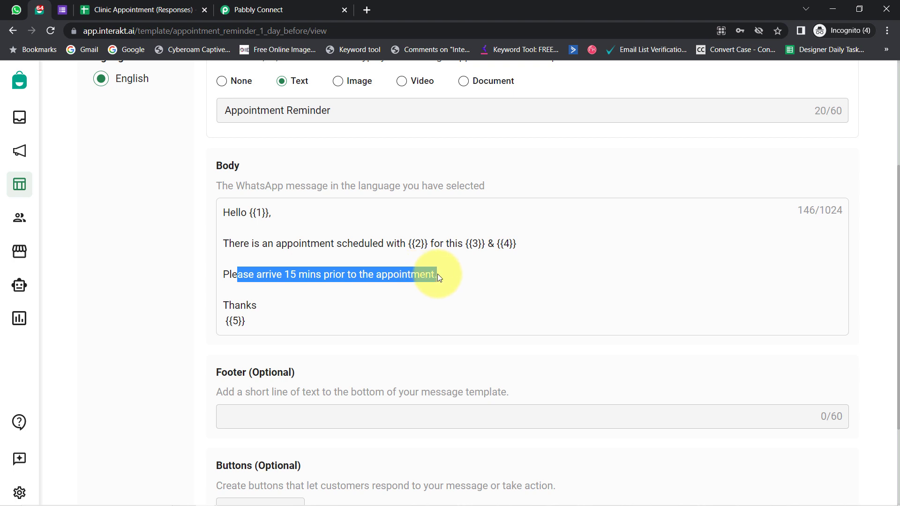
pyautogui.moveTo(229, 305); pyautogui.dragTo(258, 310)
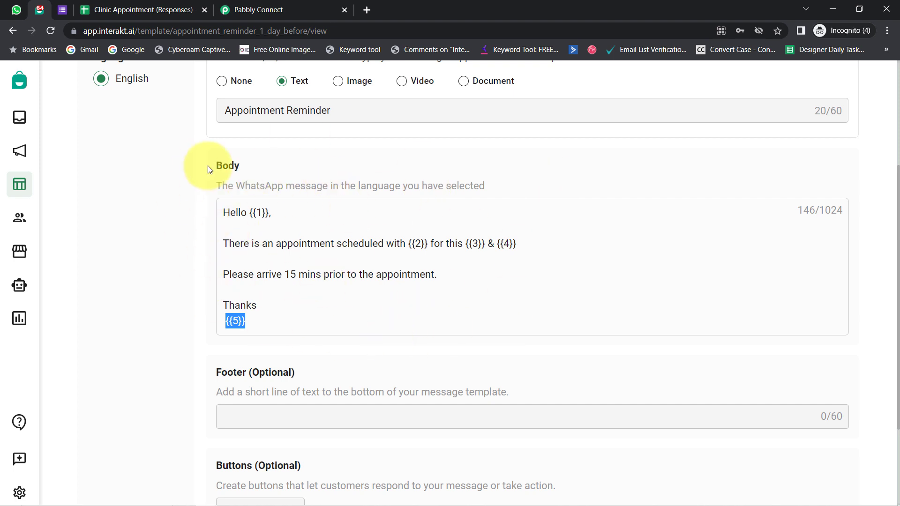
# Step: Check the template's optional footer and buttons sections below the message body
pyautogui.scroll(-3, 366, 345)
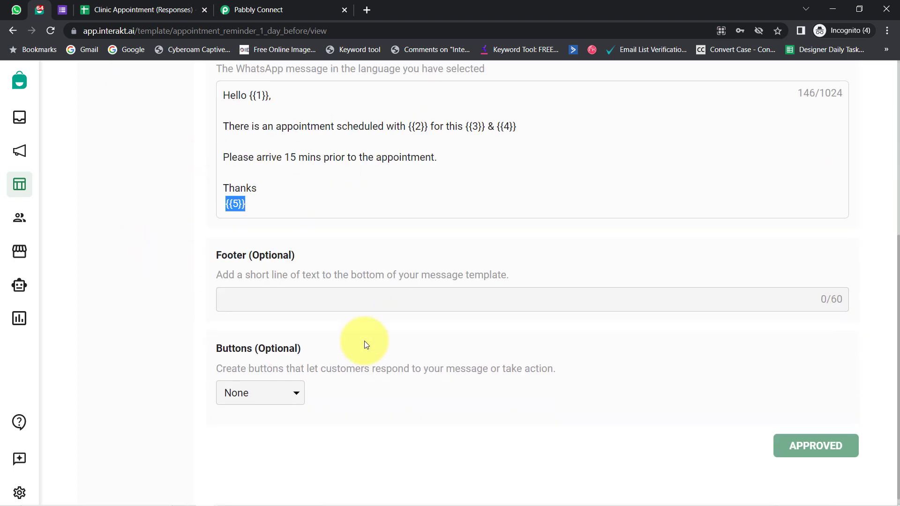
pyautogui.scroll(1, 285, 239)
pyautogui.click(291, 228)
pyautogui.moveTo(237, 305); pyautogui.dragTo(221, 305)
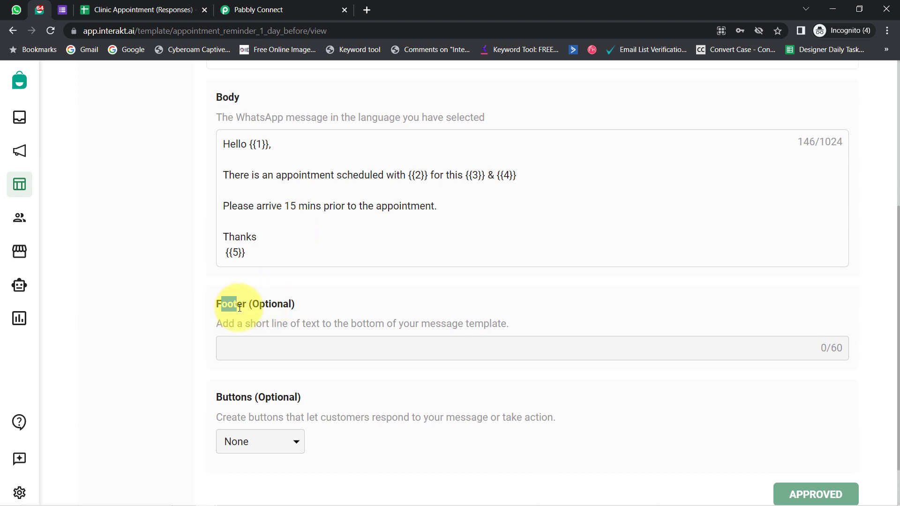
# Step: Compare the optional labels on the template's footer and buttons sections and look at the end of the template page
pyautogui.moveTo(217, 398); pyautogui.dragTo(240, 398)
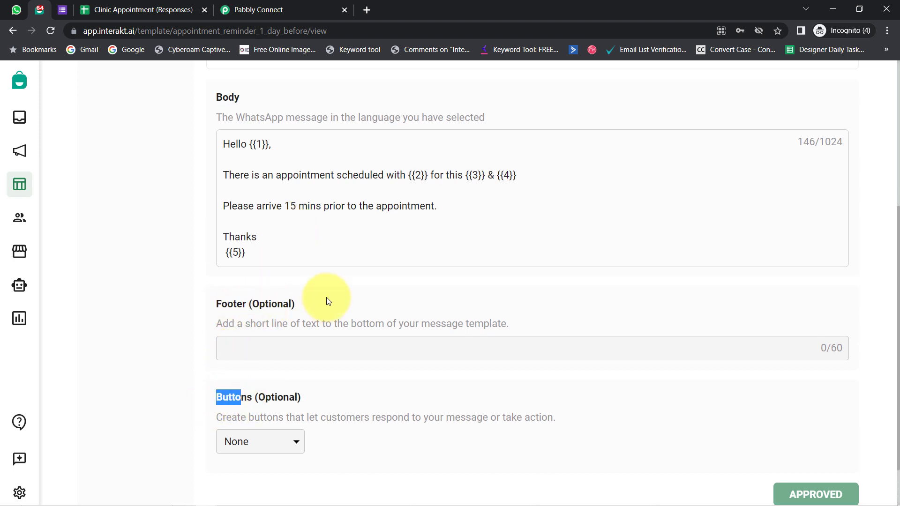
pyautogui.moveTo(254, 304); pyautogui.dragTo(288, 304)
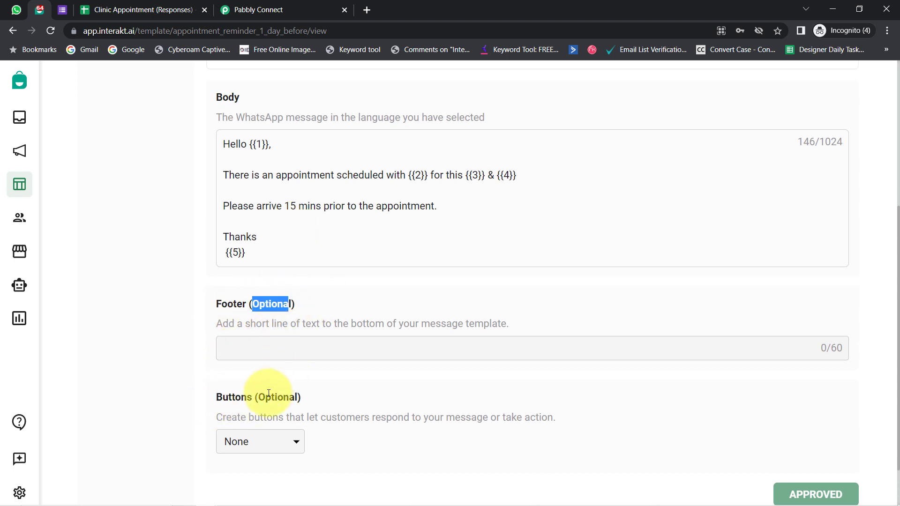
pyautogui.moveTo(267, 396); pyautogui.dragTo(305, 396)
pyautogui.scroll(-1, 338, 337)
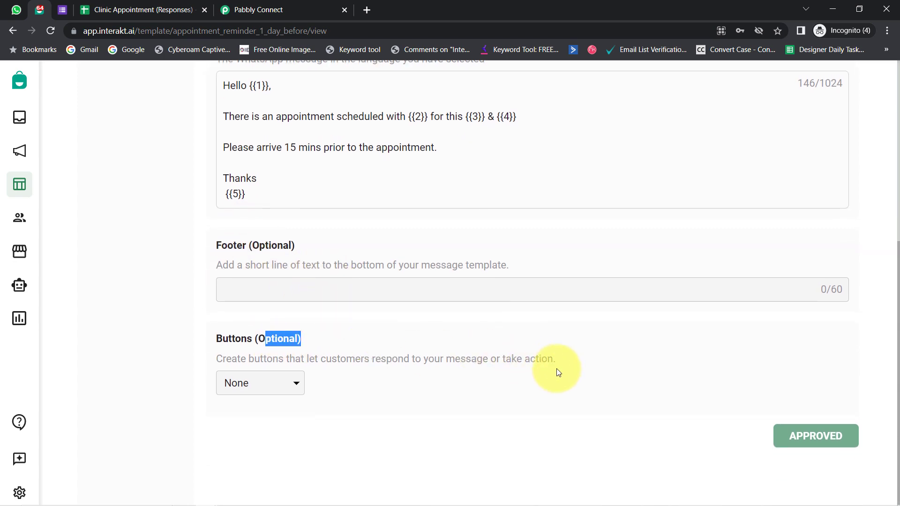
pyautogui.scroll(4, 628, 347)
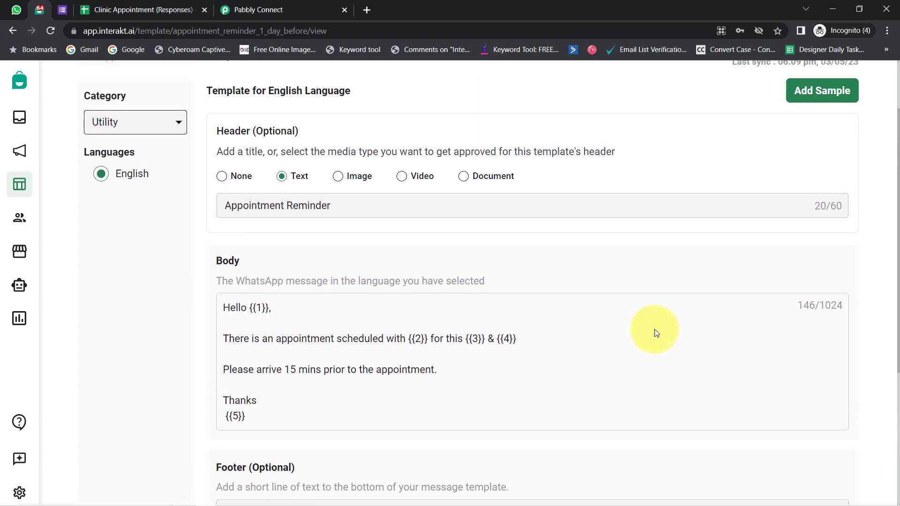
# Step: Review the template's sample content, matching each sample value to body variables {{1}} to {{5}}, and close it
pyautogui.scroll(2, 656, 332)
pyautogui.click(823, 172)
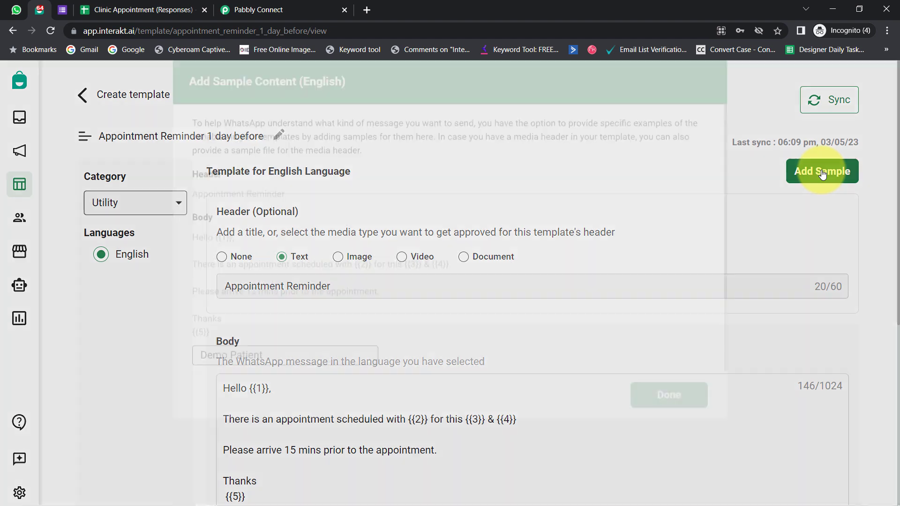
pyautogui.scroll(-2, 378, 304)
pyautogui.scroll(-1, 377, 307)
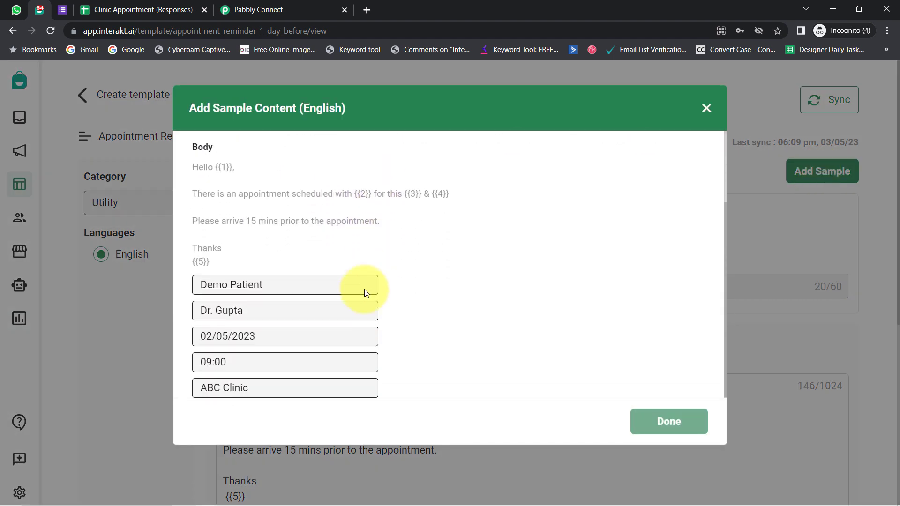
pyautogui.moveTo(215, 167); pyautogui.dragTo(235, 169)
pyautogui.moveTo(360, 196); pyautogui.dragTo(469, 193)
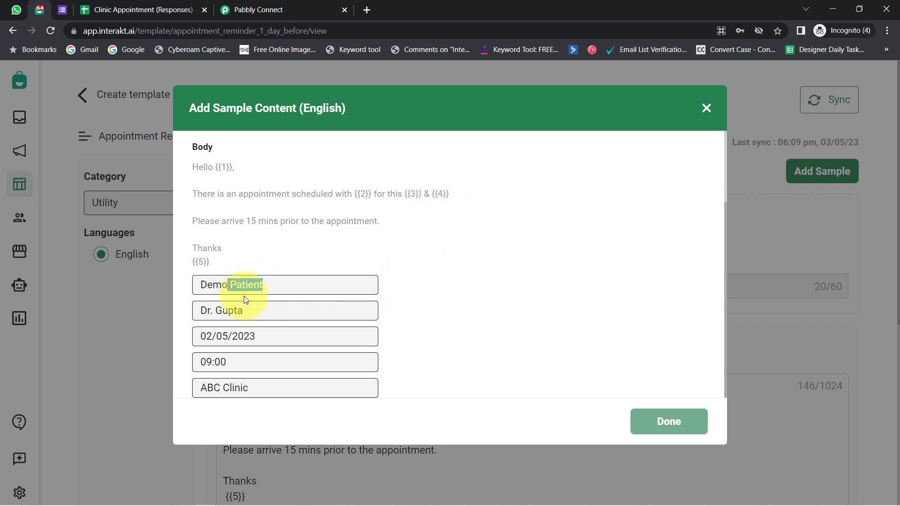
pyautogui.click(224, 316)
pyautogui.moveTo(233, 341); pyautogui.dragTo(217, 351)
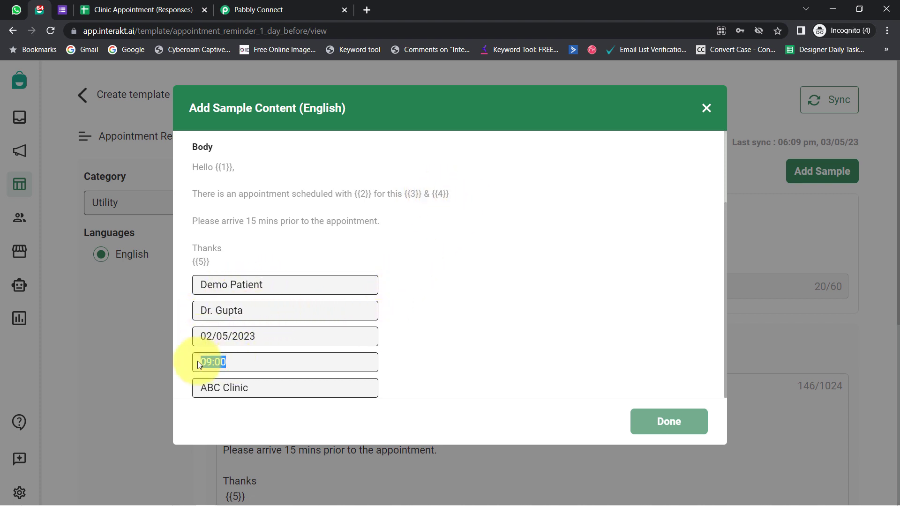
pyautogui.moveTo(236, 391); pyautogui.dragTo(178, 391)
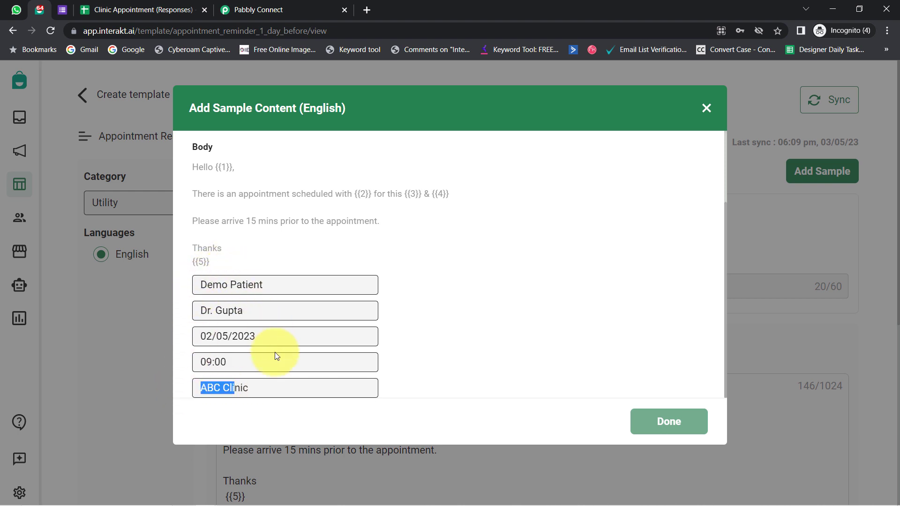
pyautogui.click(700, 111)
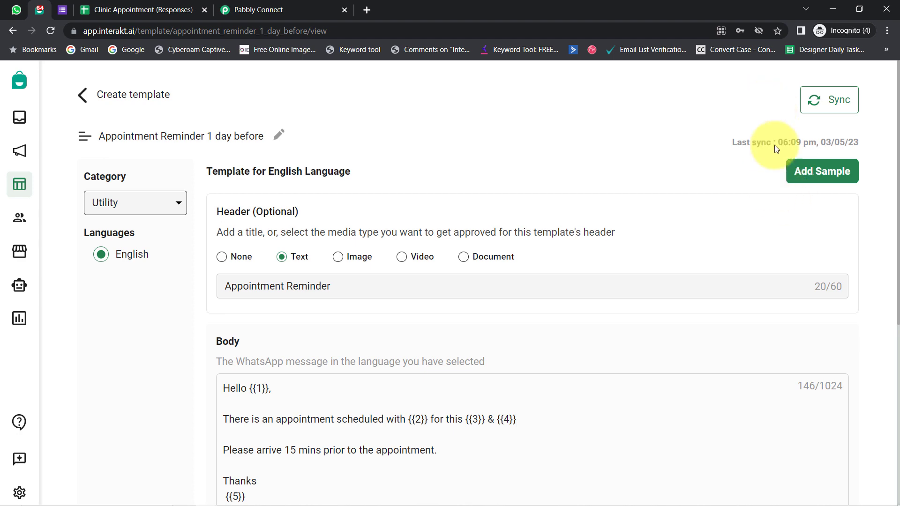
# Step: Copy the code name from the template's page address and set the Template Code Name in Pabbly Connect to appointment_reminder_1_day_before
pyautogui.scroll(-6, 736, 352)
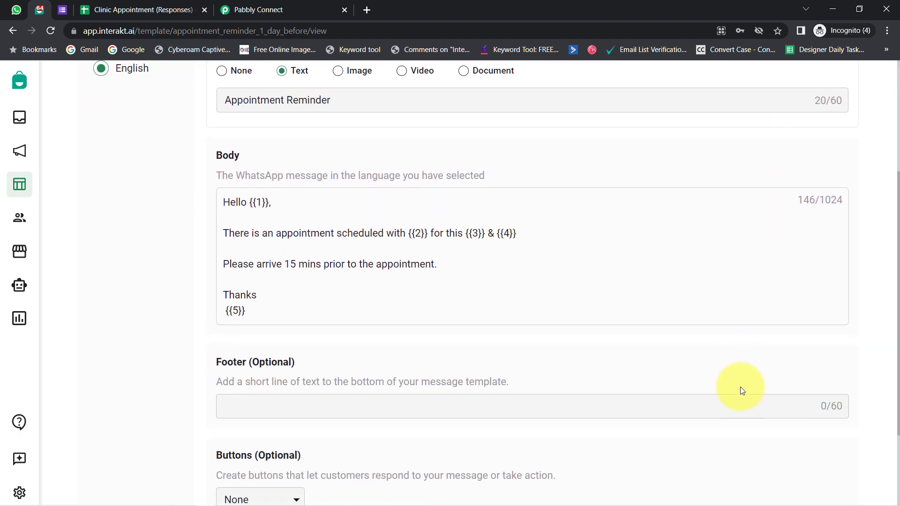
pyautogui.scroll(6, 792, 431)
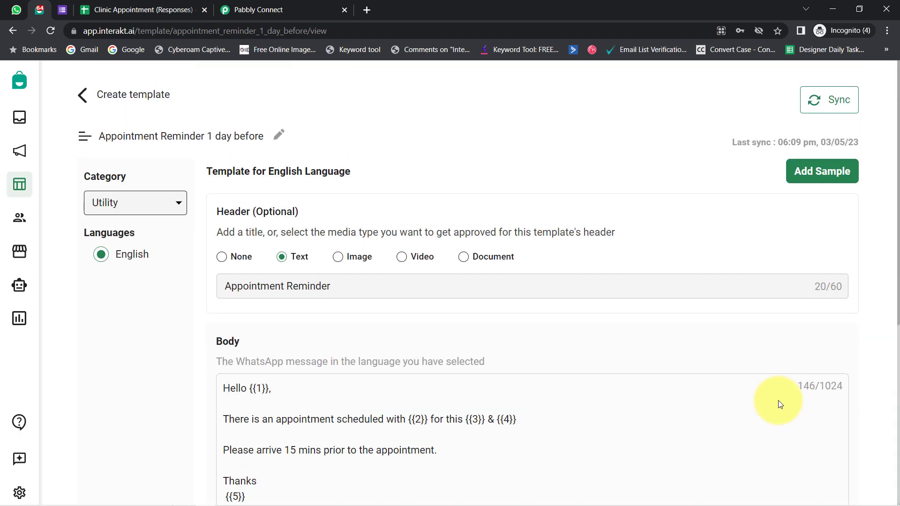
pyautogui.click(176, 31)
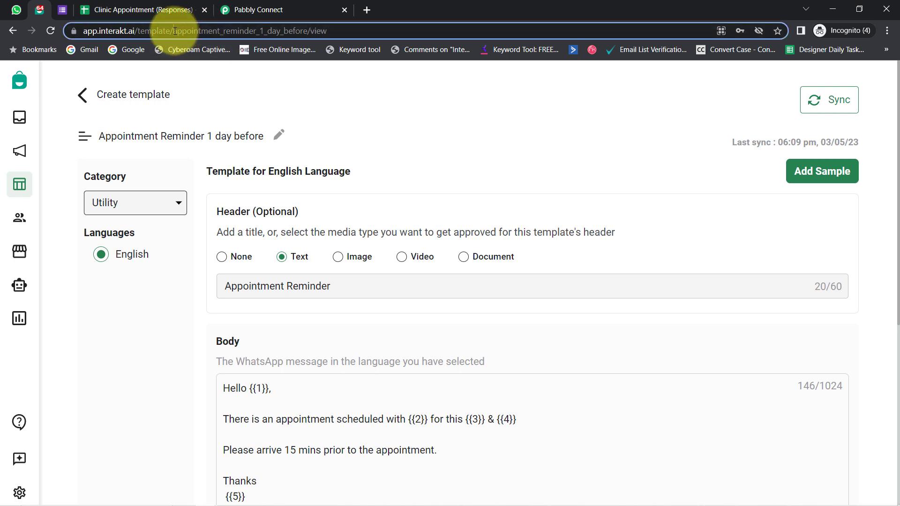
pyautogui.moveTo(200, 31); pyautogui.dragTo(332, 29)
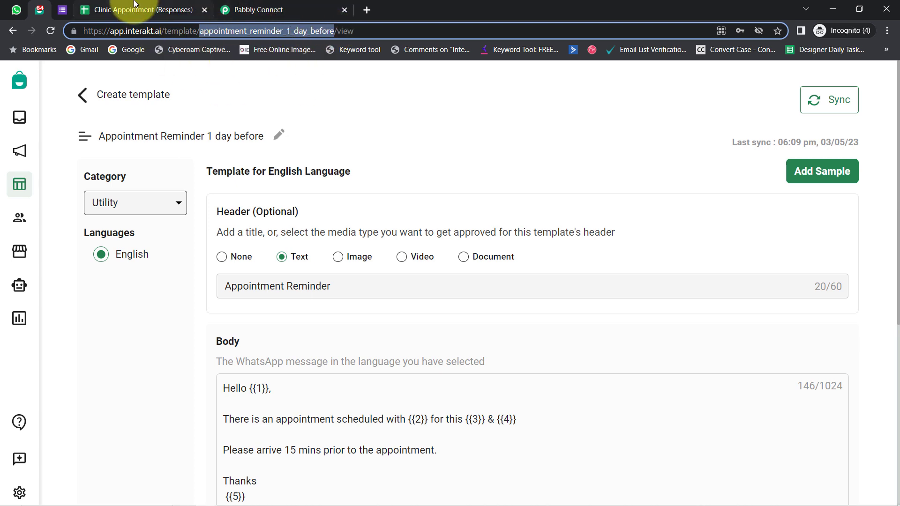
pyautogui.click(257, 9)
pyautogui.scroll(-9, 274, 454)
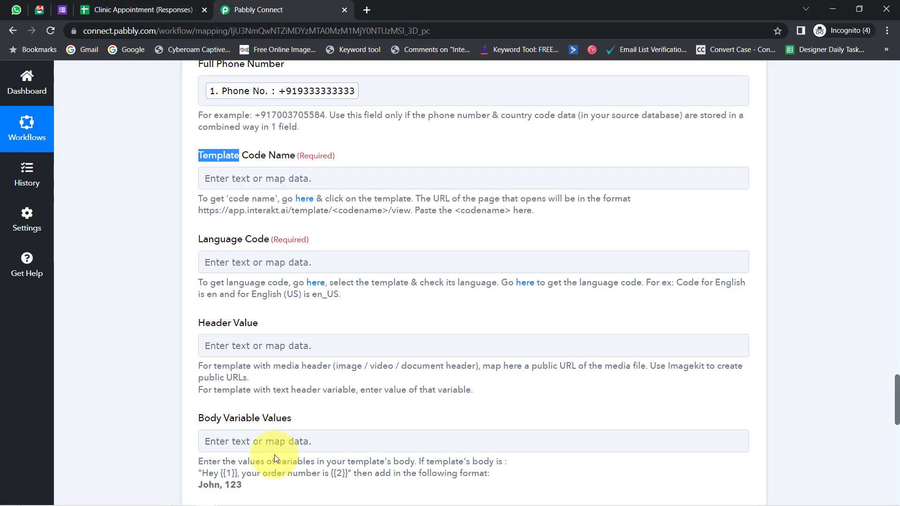
pyautogui.click(221, 180)
pyautogui.write('appointment_reminder_1_day_before')
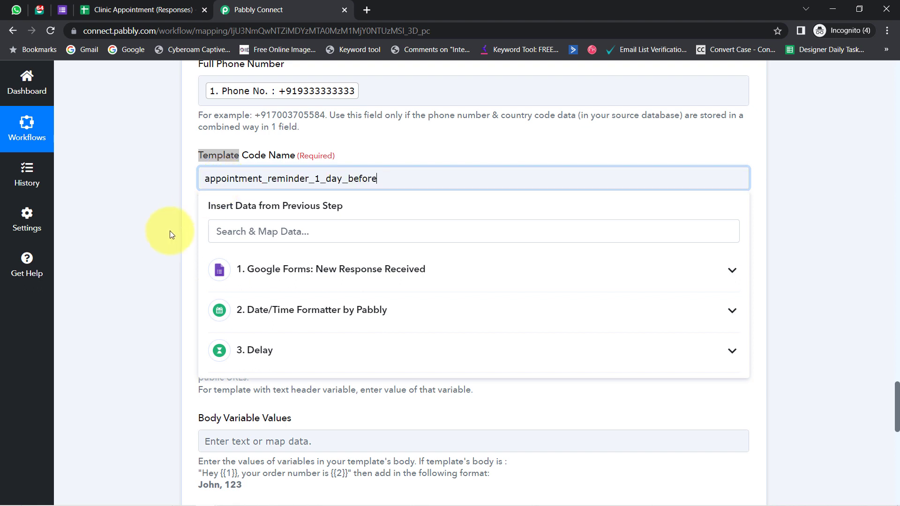
pyautogui.click(167, 237)
# Step: Set the Language Code to en, checking the field's guidance on the codes for English and English (US)
pyautogui.moveTo(220, 239); pyautogui.dragTo(289, 241)
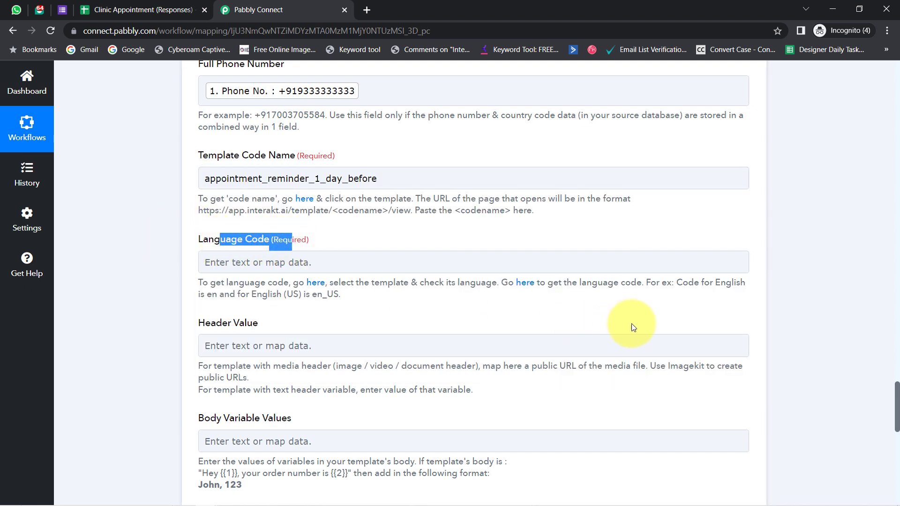
pyautogui.doubleClick(727, 283)
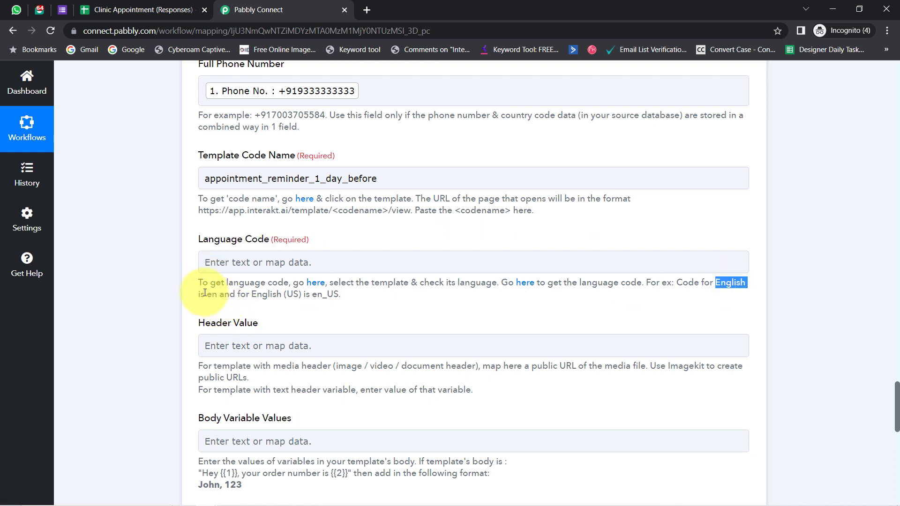
pyautogui.click(209, 264)
pyautogui.write('en')
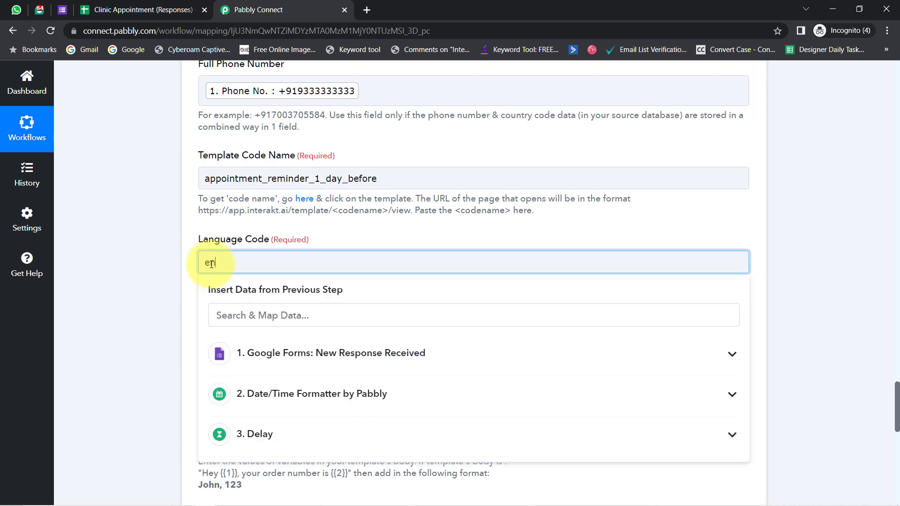
pyautogui.click(174, 294)
pyautogui.moveTo(252, 294); pyautogui.dragTo(337, 293)
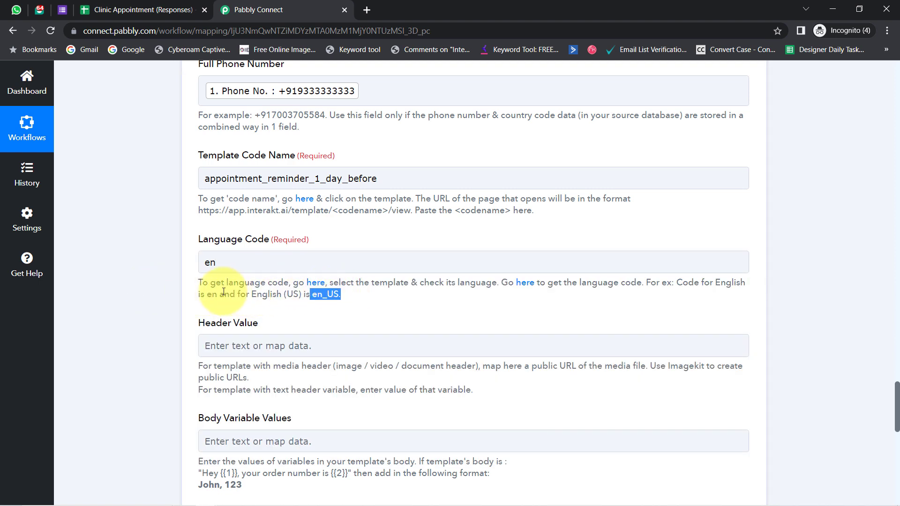
pyautogui.click(132, 318)
# Step: Copy the header text from the Interakt template and set the Header Value in Pabbly Connect to "Appointment Reminder"
pyautogui.scroll(-3, 139, 324)
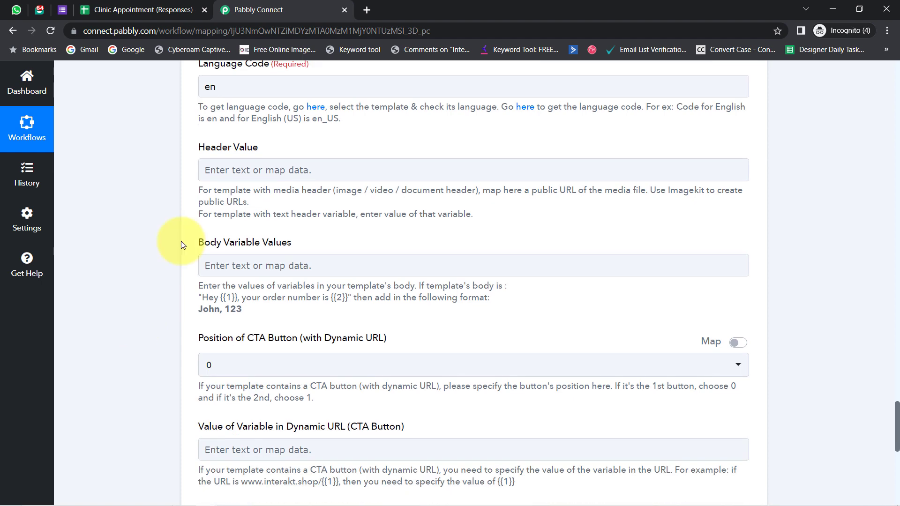
pyautogui.click(41, 11)
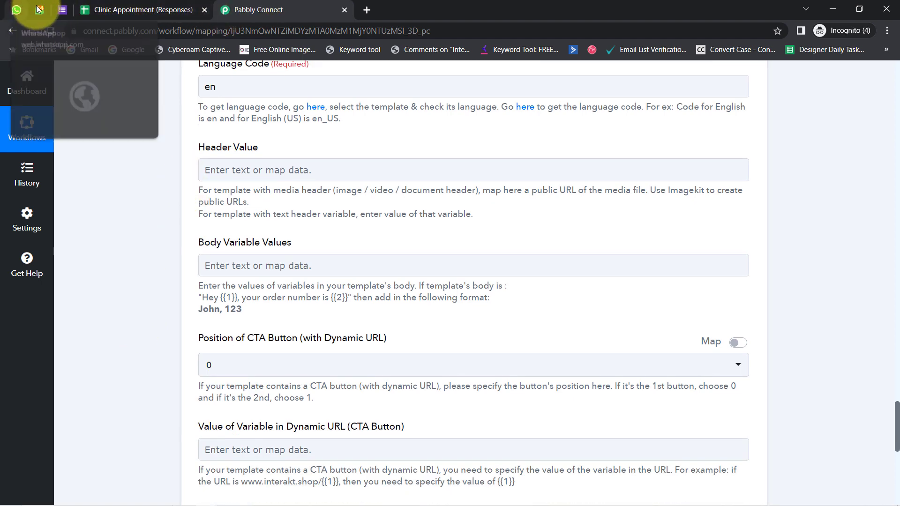
pyautogui.doubleClick(270, 287)
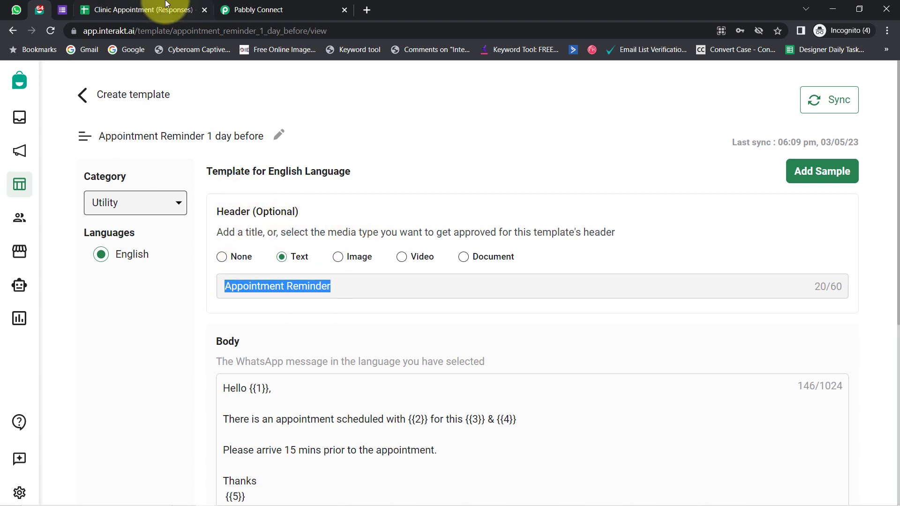
pyautogui.click(257, 9)
pyautogui.click(218, 171)
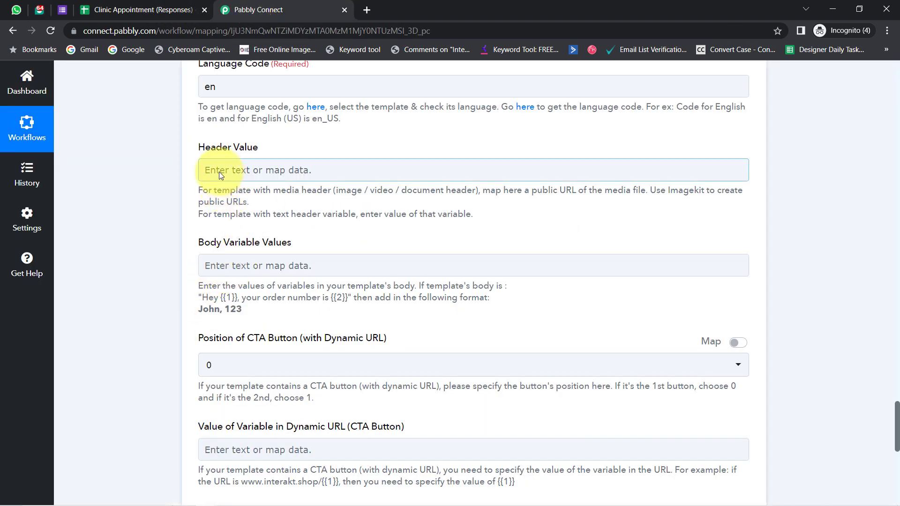
pyautogui.write('Appointment Reminder')
pyautogui.click(139, 257)
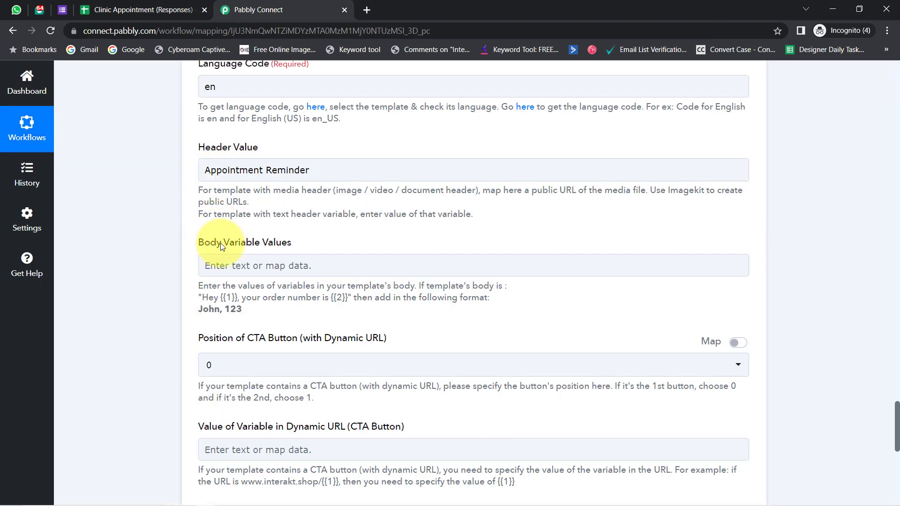
# Step: Arrange the Interakt and Pabbly Connect browser tabs side by side and check variable {{1}} in the template's greeting
pyautogui.moveTo(210, 242); pyautogui.dragTo(317, 242)
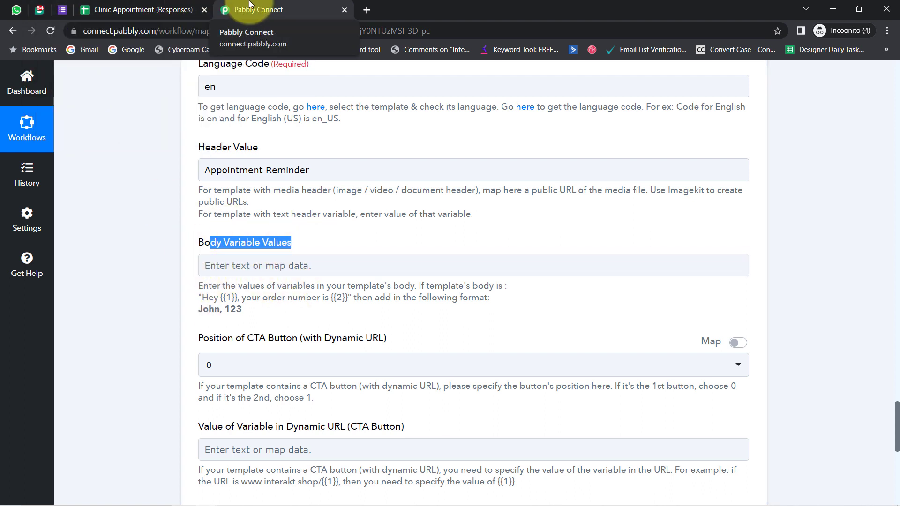
pyautogui.moveTo(250, 3); pyautogui.dragTo(109, 5)
pyautogui.moveTo(41, 9); pyautogui.dragTo(64, 12)
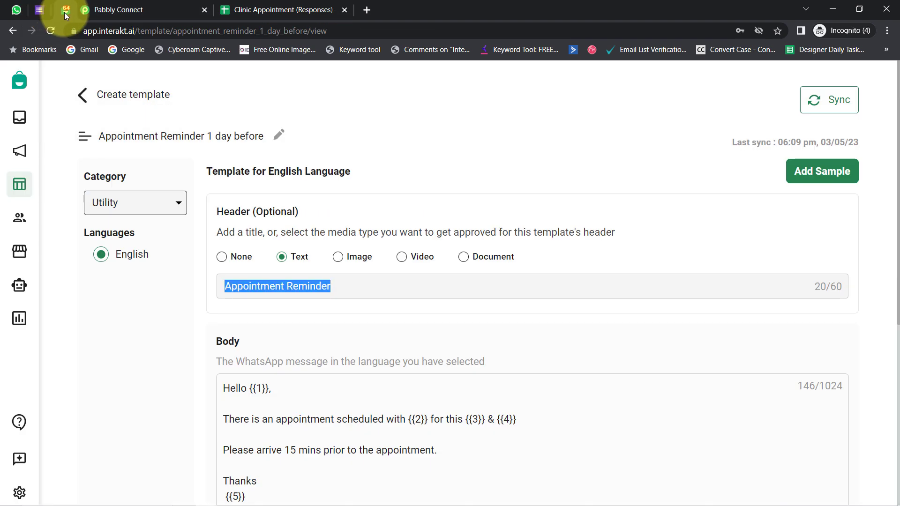
pyautogui.click(111, 402)
pyautogui.scroll(-3, 235, 262)
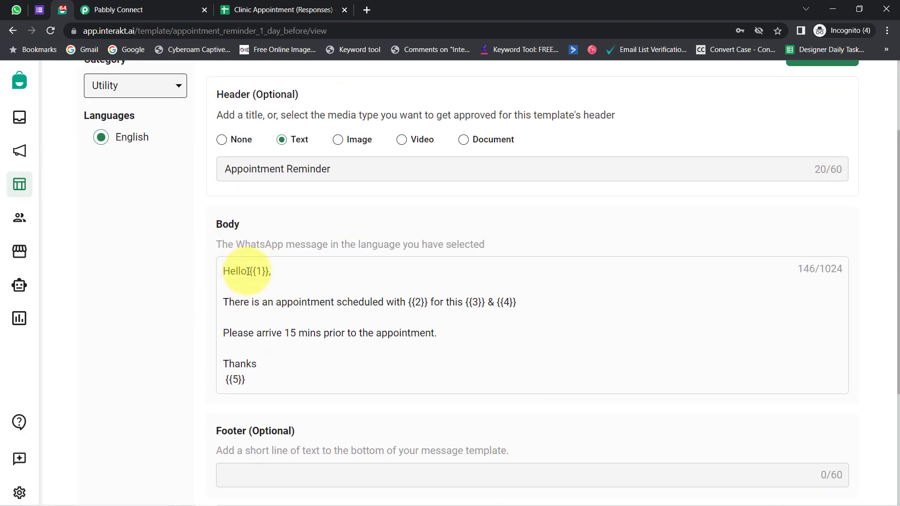
pyautogui.moveTo(241, 271); pyautogui.dragTo(283, 268)
# Step: Return to Pabbly Connect and study the example format for Body Variable Values, matching {{1}} and {{2}} to the comma-separated values
pyautogui.click(133, 4)
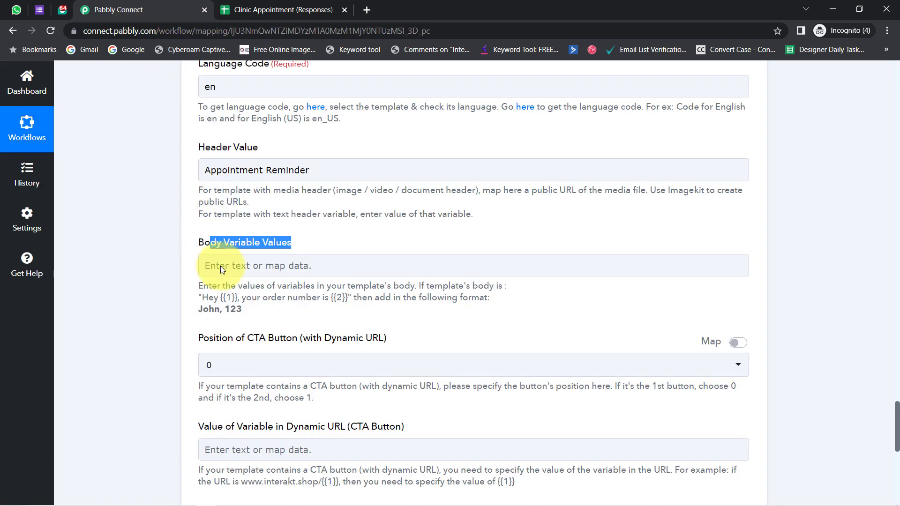
pyautogui.doubleClick(208, 309)
pyautogui.click(207, 299)
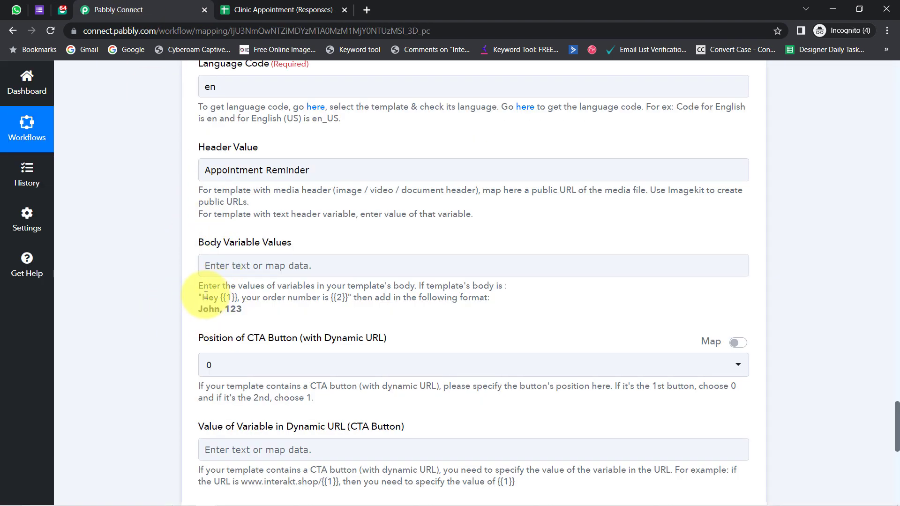
pyautogui.moveTo(206, 295); pyautogui.dragTo(236, 297)
pyautogui.click(255, 313)
pyautogui.moveTo(326, 296); pyautogui.dragTo(348, 297)
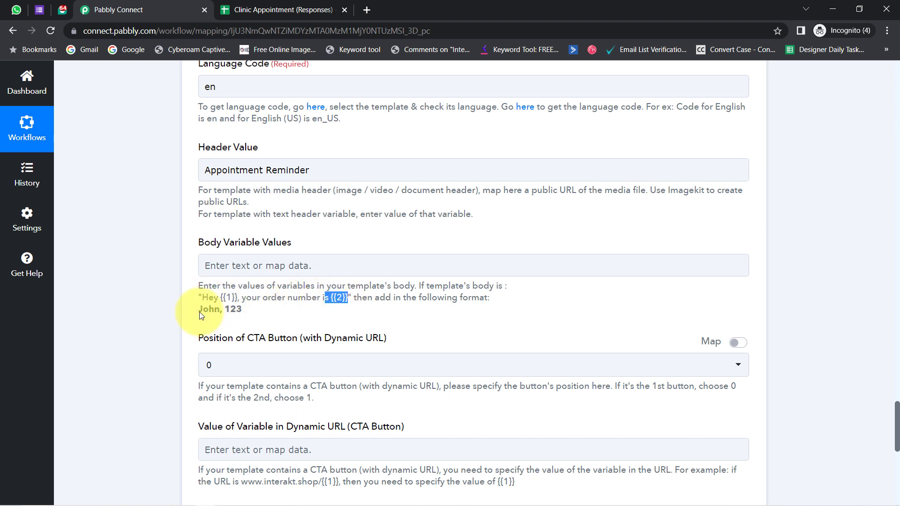
pyautogui.moveTo(199, 310); pyautogui.dragTo(219, 310)
pyautogui.doubleClick(230, 310)
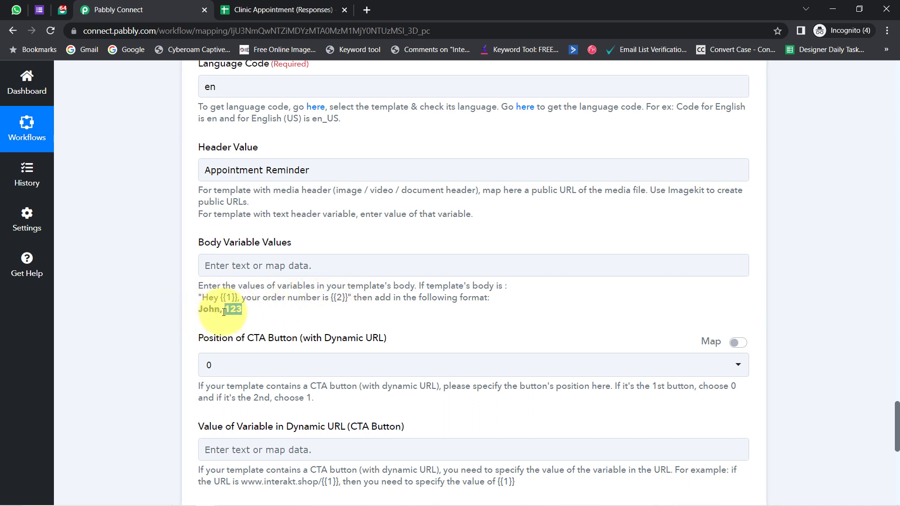
# Step: Search the previous steps' data for "dem" and map the Google Forms Name answer as the first body variable value
pyautogui.click(212, 264)
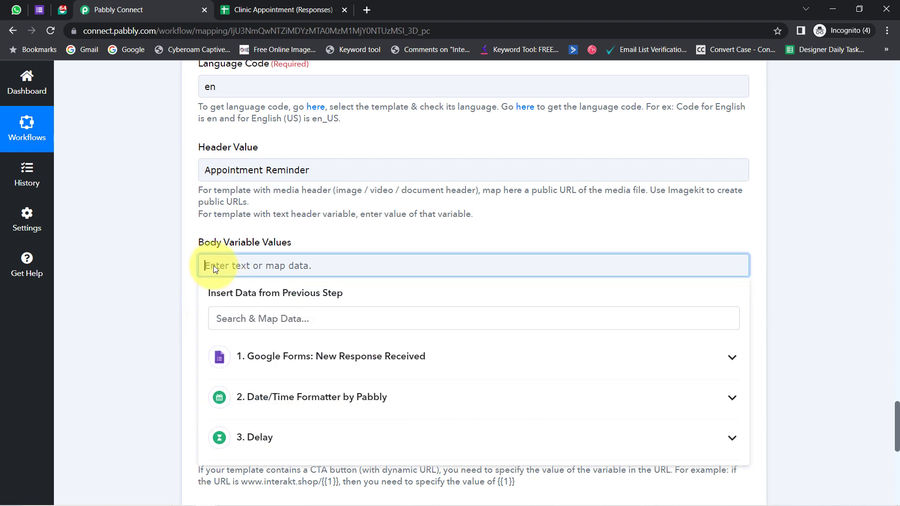
pyautogui.click(234, 322)
pyautogui.write('dem')
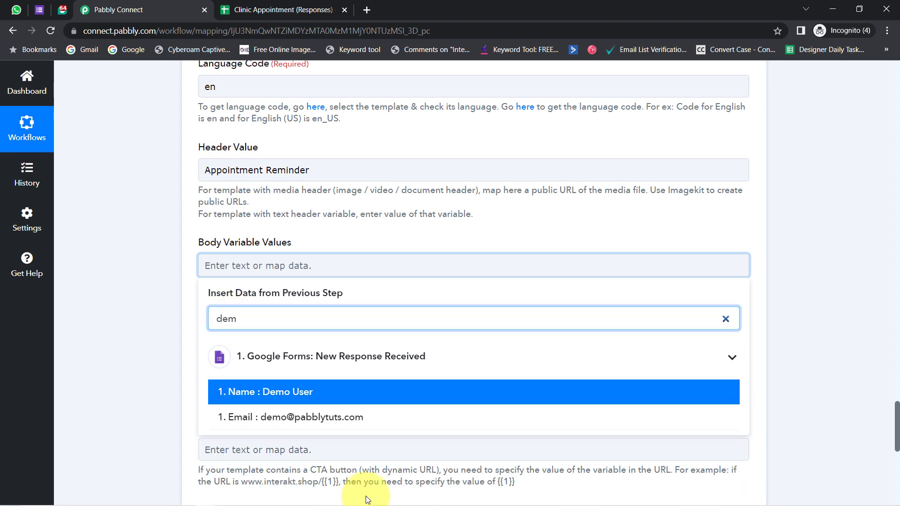
pyautogui.click(231, 396)
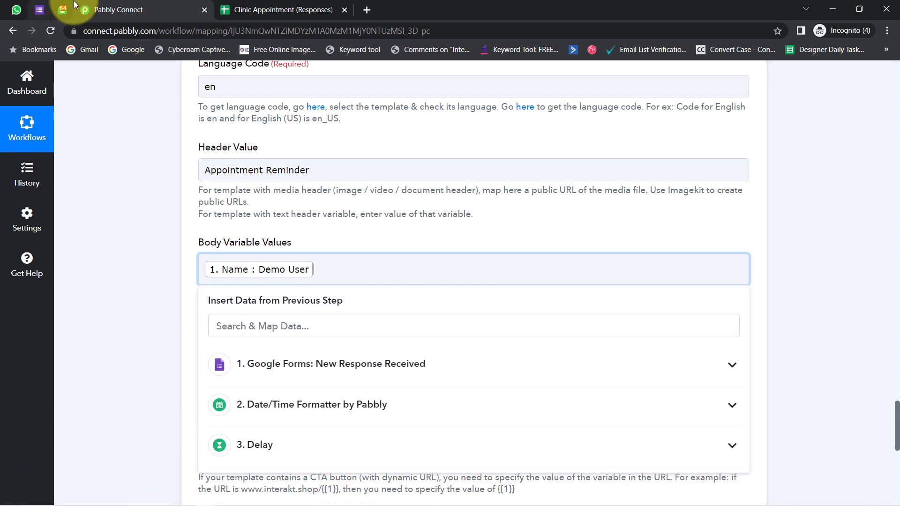
# Step: Check variable {{2}} in the Interakt template's body, and append the doctor's name between commas after the Name value in Body Variable Values
pyautogui.click(62, 9)
pyautogui.click(395, 304)
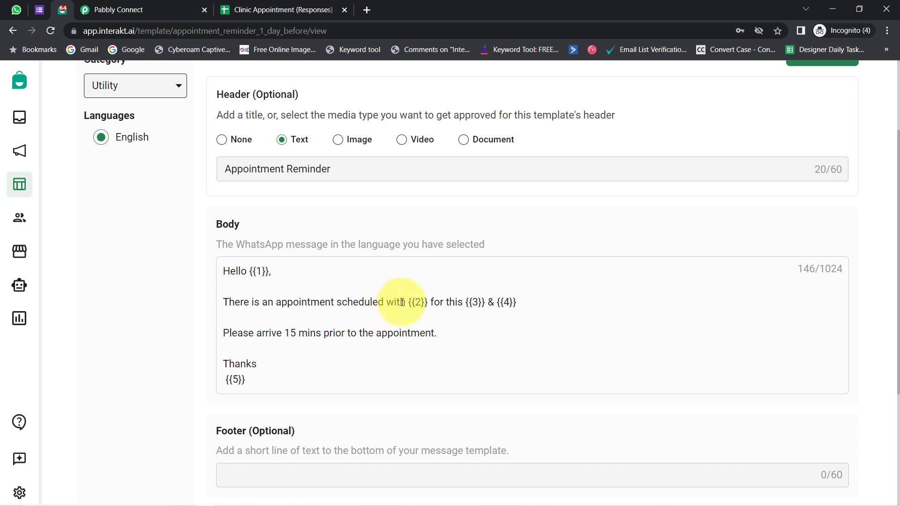
pyautogui.moveTo(402, 303); pyautogui.dragTo(431, 303)
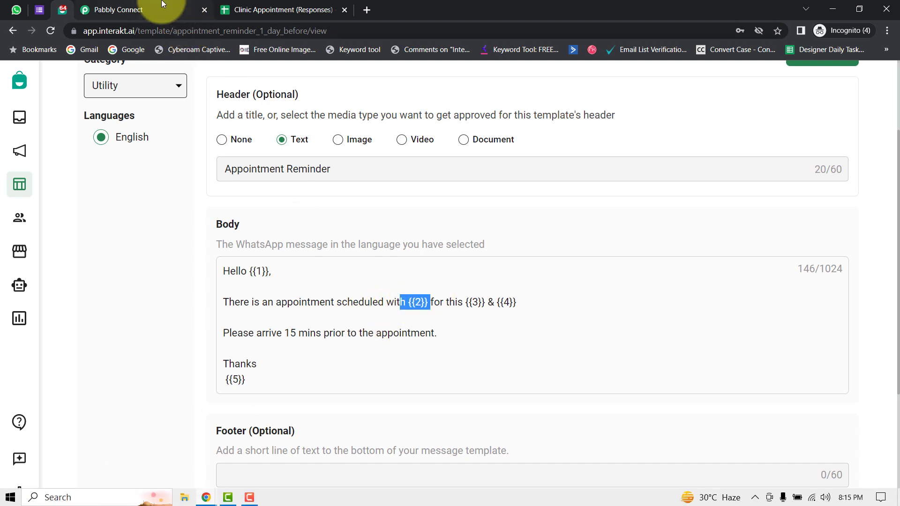
pyautogui.click(151, 10)
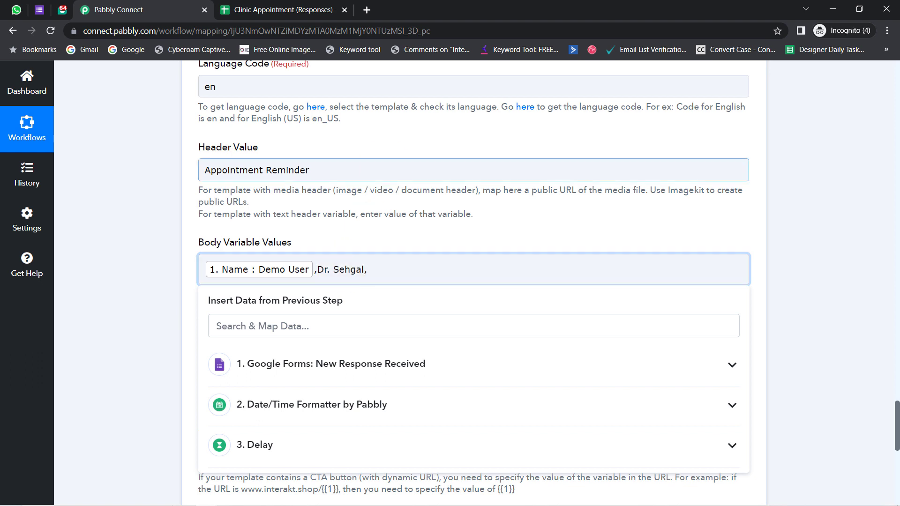
# Step: Check variables {{3}} and {{4}} in the Interakt template's body and return to the Body Variable Values field in Pabbly Connect
pyautogui.click(62, 10)
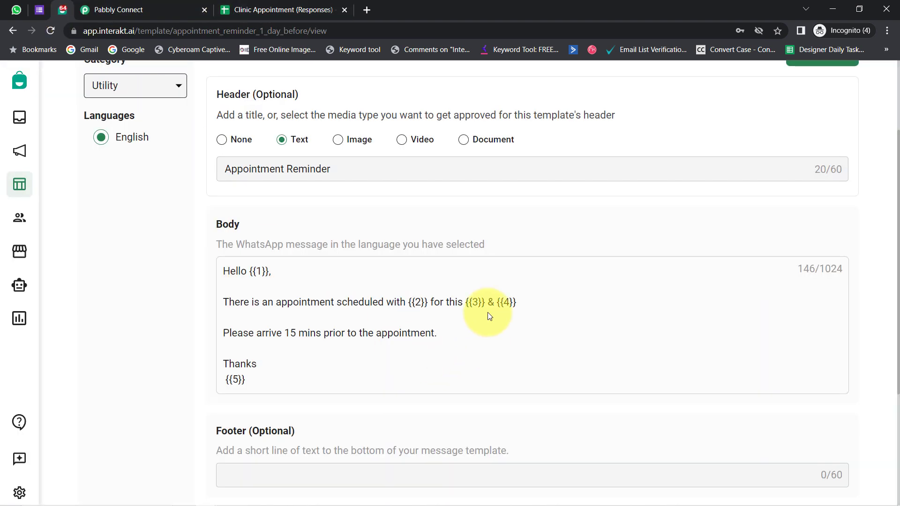
pyautogui.moveTo(458, 303); pyautogui.dragTo(519, 302)
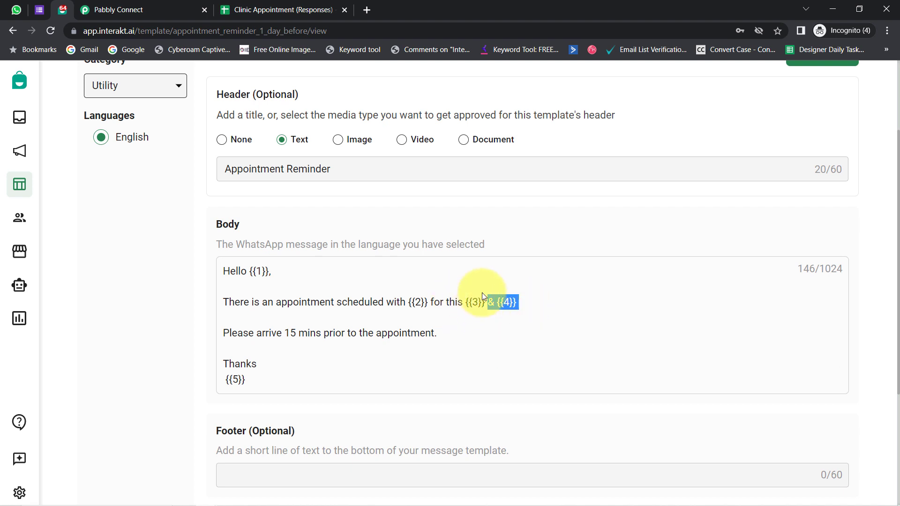
pyautogui.click(100, 6)
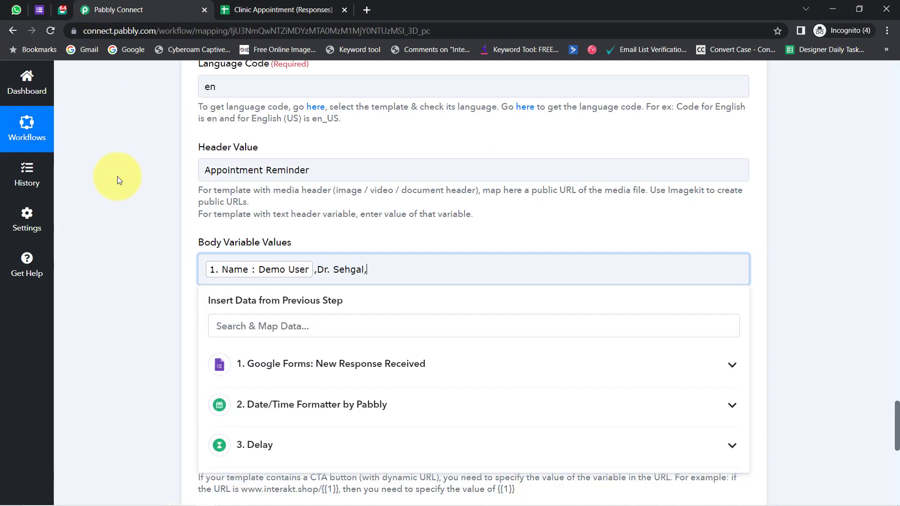
pyautogui.click(136, 307)
pyautogui.click(431, 260)
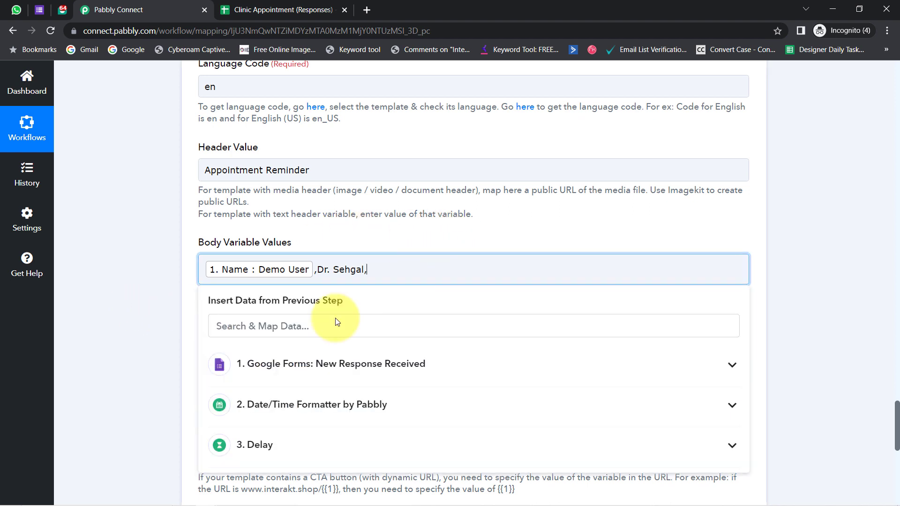
# Step: Search the previous steps' data for "date" and compare the Date And Time Of Appointment answer with the template's {{3}} and {{4}}
pyautogui.click(219, 318)
pyautogui.write('date')
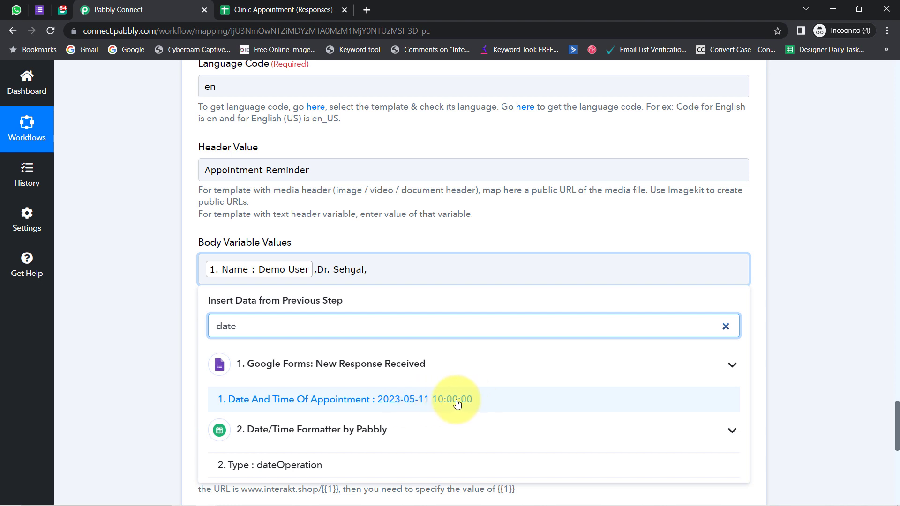
pyautogui.click(62, 9)
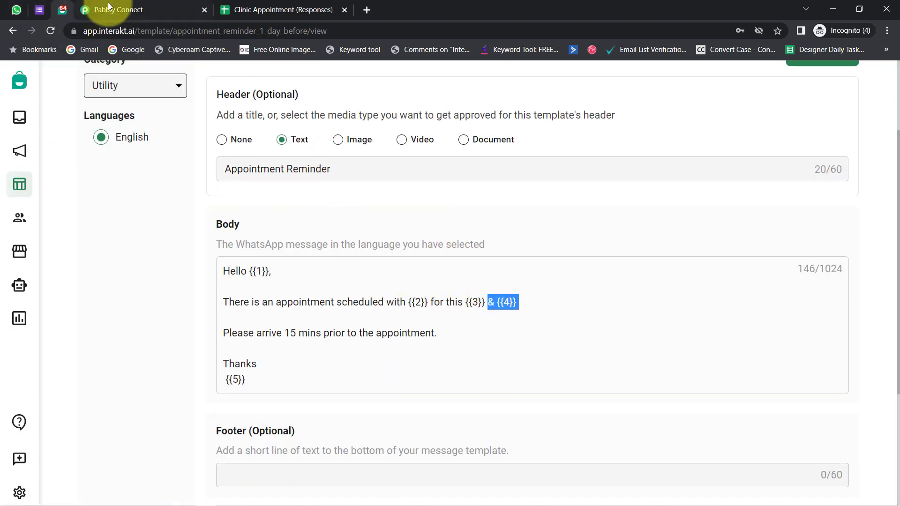
pyautogui.click(140, 9)
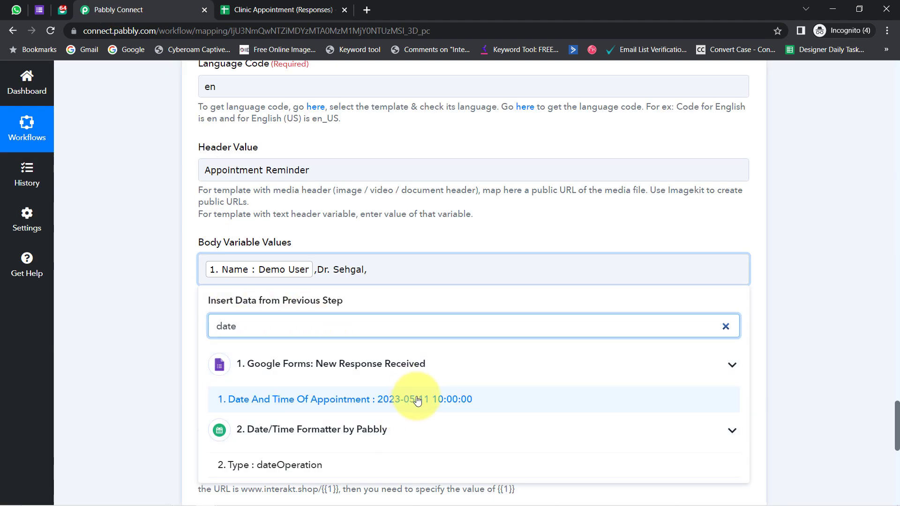
pyautogui.click(161, 267)
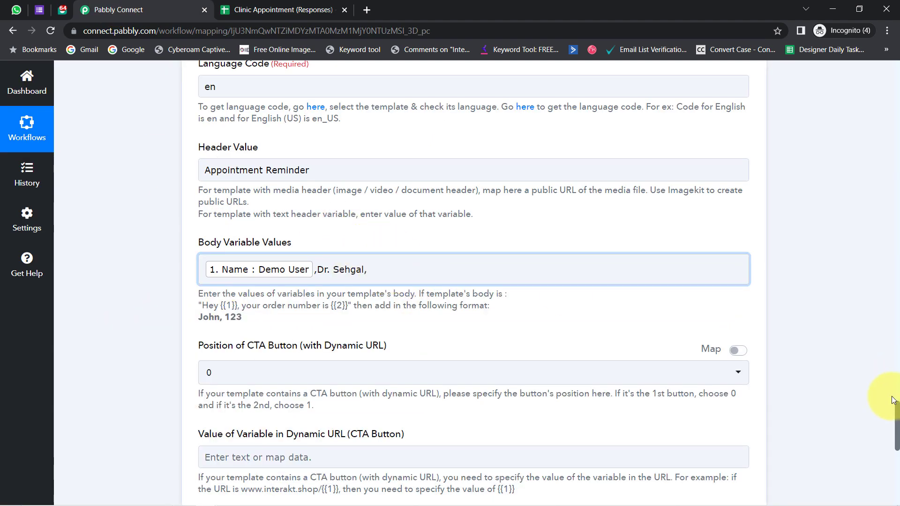
# Step: Insert a Text Formatter by Pabbly action between the Delay and Interakt steps, choose the Split Text event and connect it
pyautogui.moveTo(896, 422); pyautogui.dragTo(893, 333)
pyautogui.click(475, 216)
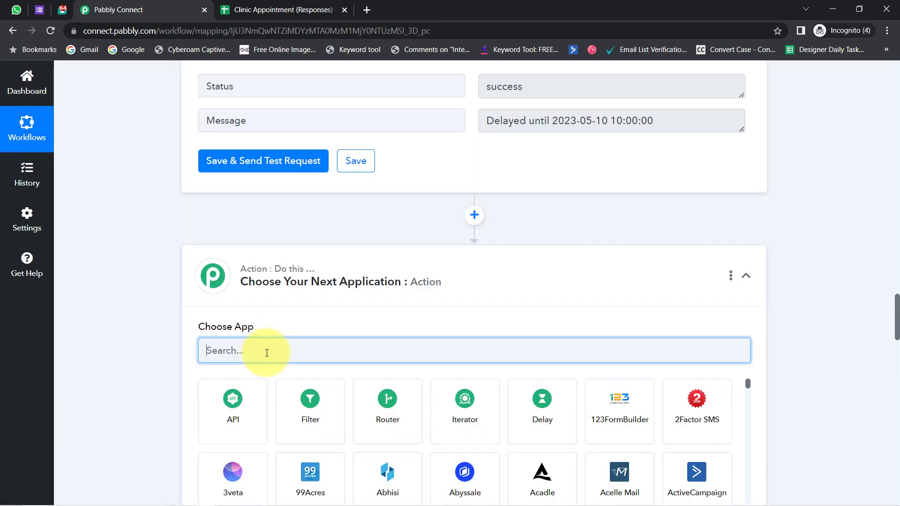
pyautogui.write('text')
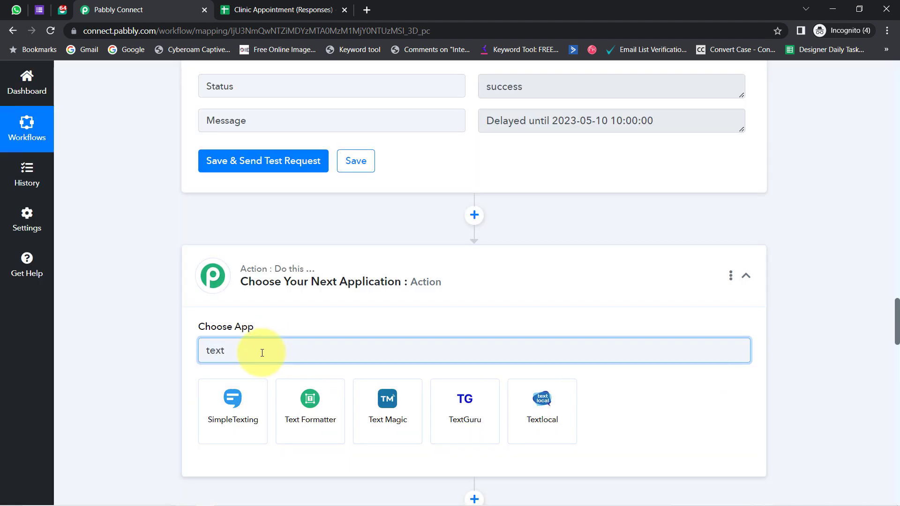
pyautogui.click(299, 401)
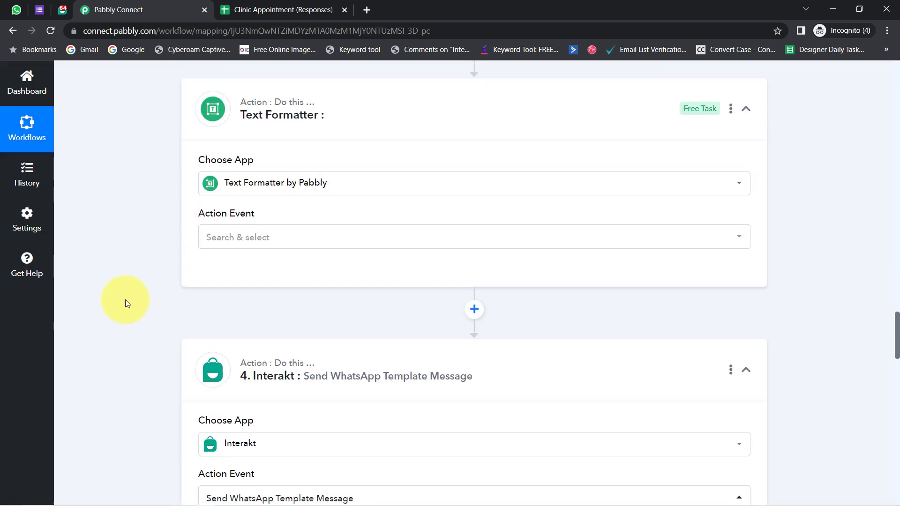
pyautogui.click(215, 228)
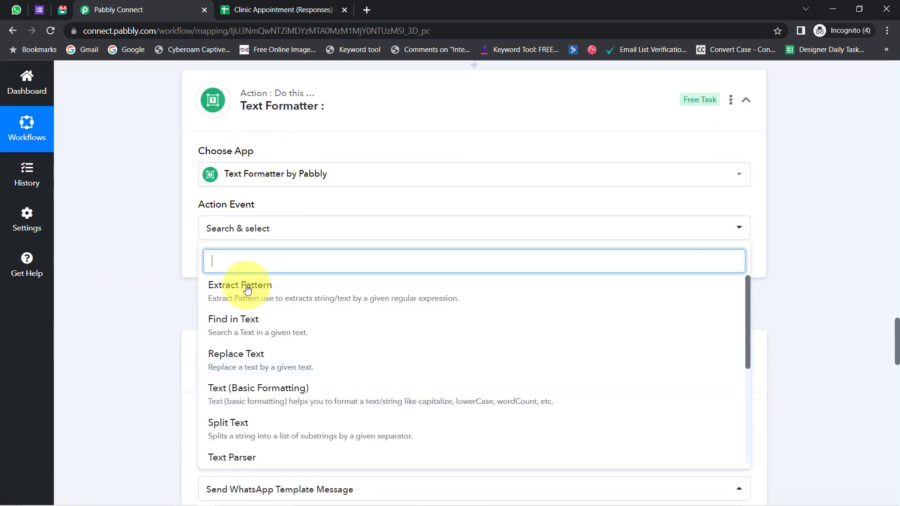
pyautogui.click(225, 435)
pyautogui.click(237, 265)
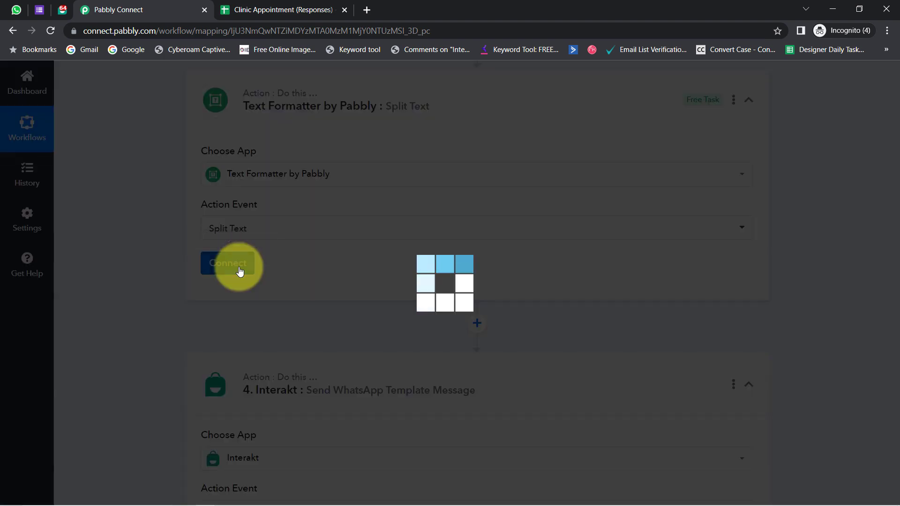
# Step: Map the Google Forms Date And Time Of Appointment answer as the Text to Split
pyautogui.scroll(-1, 379, 241)
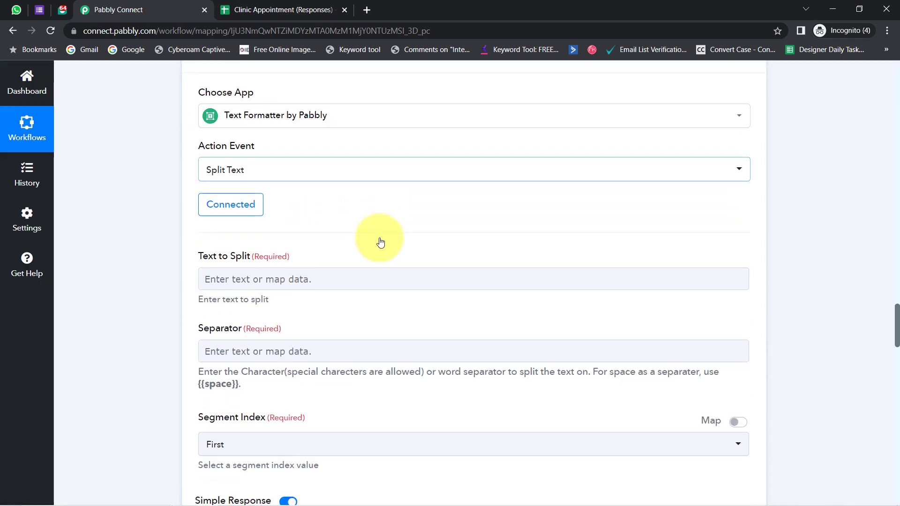
pyautogui.scroll(-1, 380, 242)
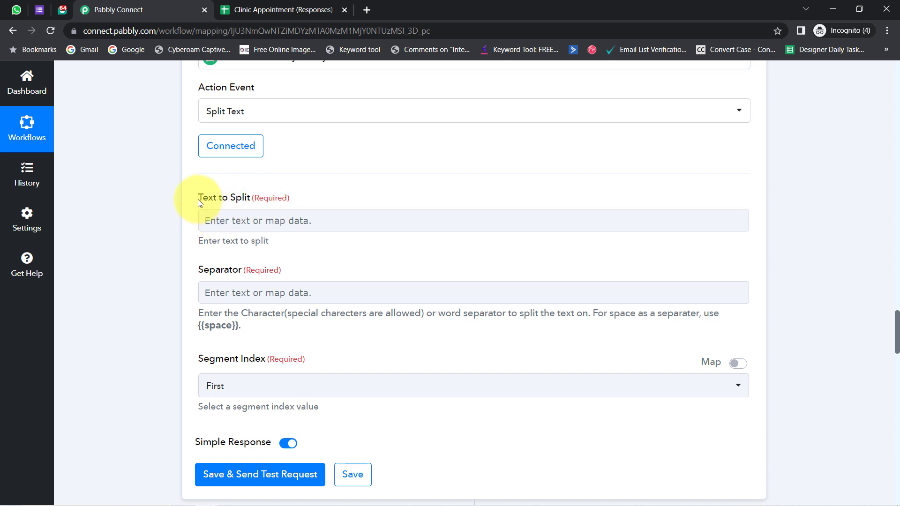
pyautogui.moveTo(198, 203); pyautogui.dragTo(238, 199)
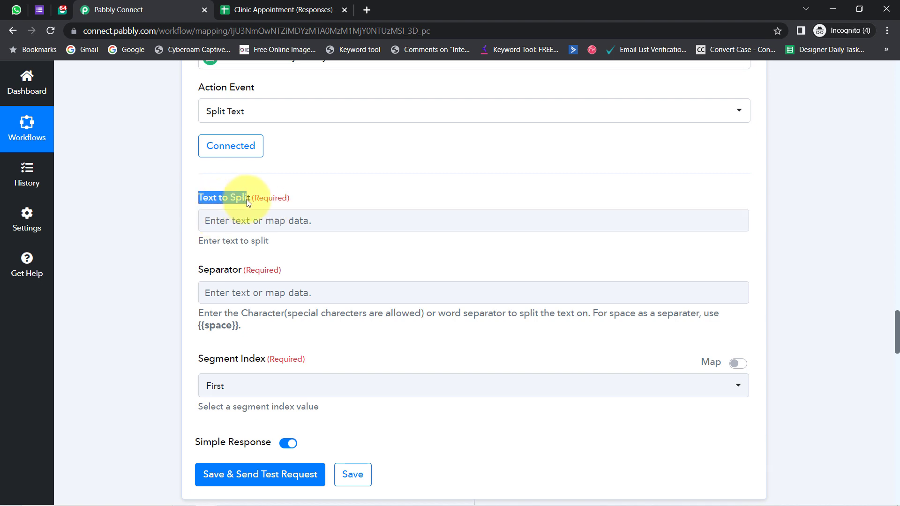
pyautogui.click(245, 218)
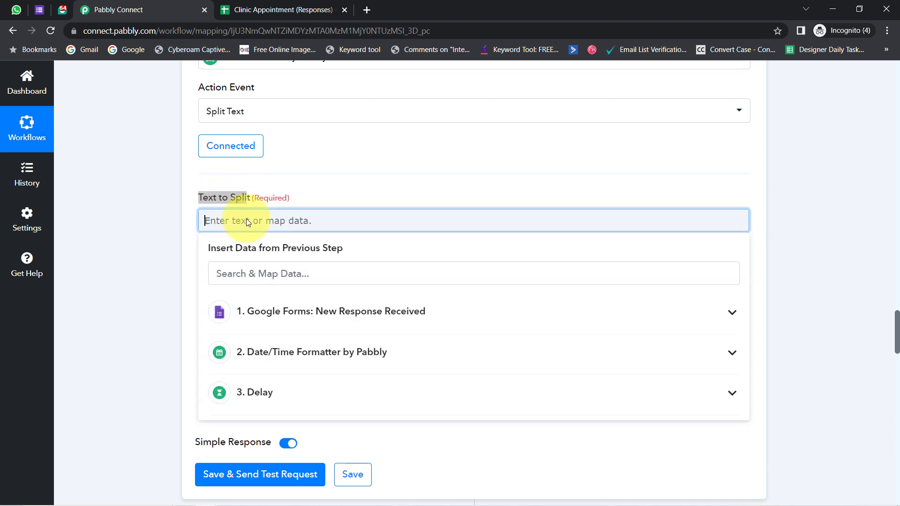
pyautogui.click(245, 301)
pyautogui.scroll(-5, 241, 311)
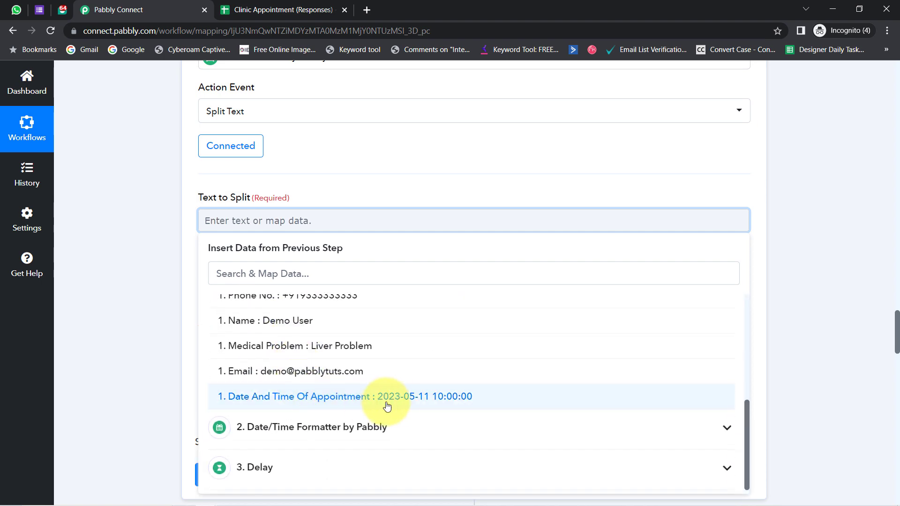
pyautogui.click(398, 398)
pyautogui.click(111, 288)
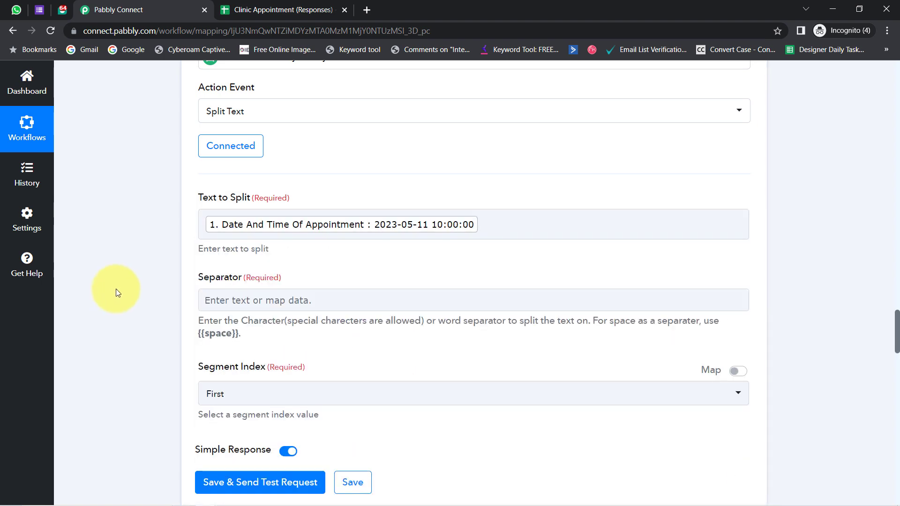
# Step: Set the Split Text step's Separator to {{space}}, matching the gap between the appointment's date and time
pyautogui.click(425, 226)
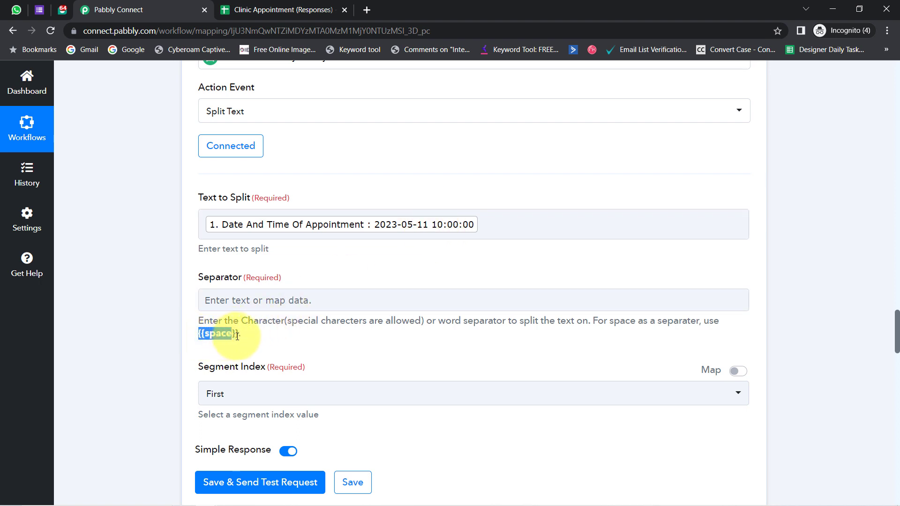
pyautogui.click(207, 303)
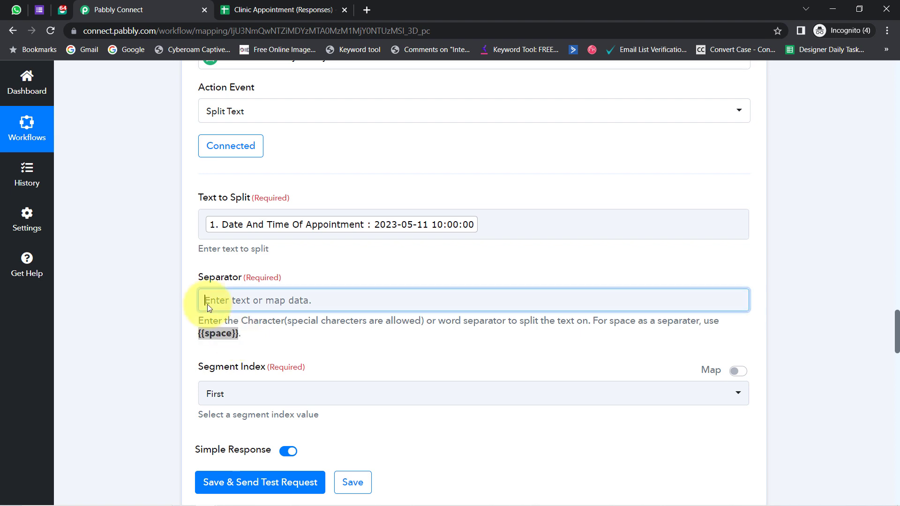
pyautogui.write('{{space}}')
pyautogui.click(447, 266)
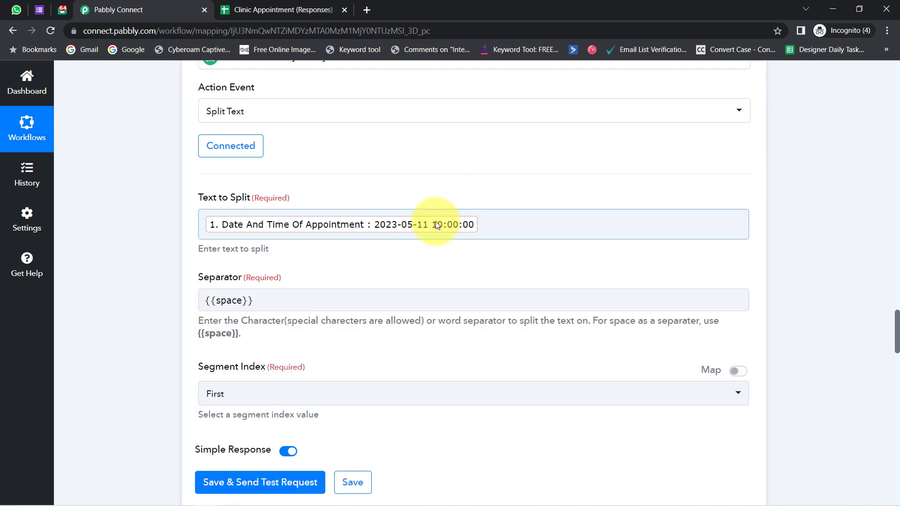
pyautogui.click(205, 304)
pyautogui.click(190, 323)
pyautogui.scroll(-3, 154, 341)
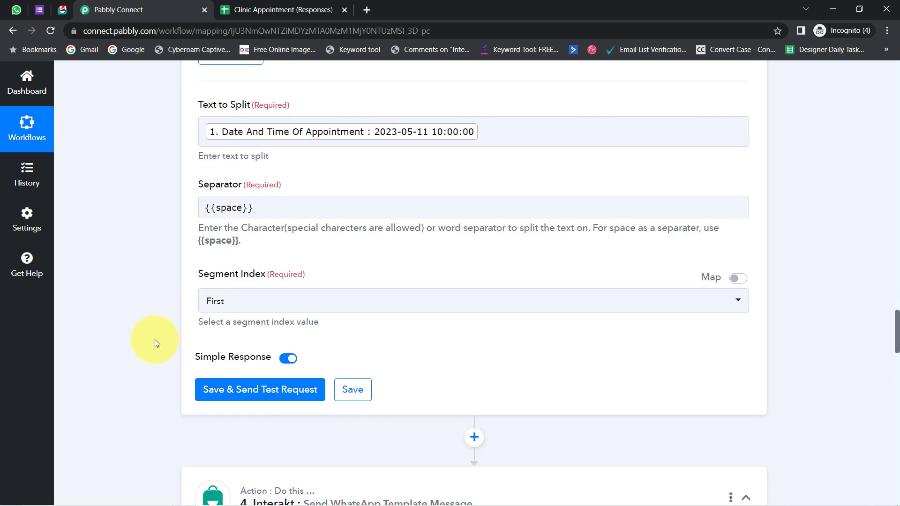
# Step: Set the Segment Index to All, save and send a test request, and check the separate date and time results
pyautogui.click(224, 282)
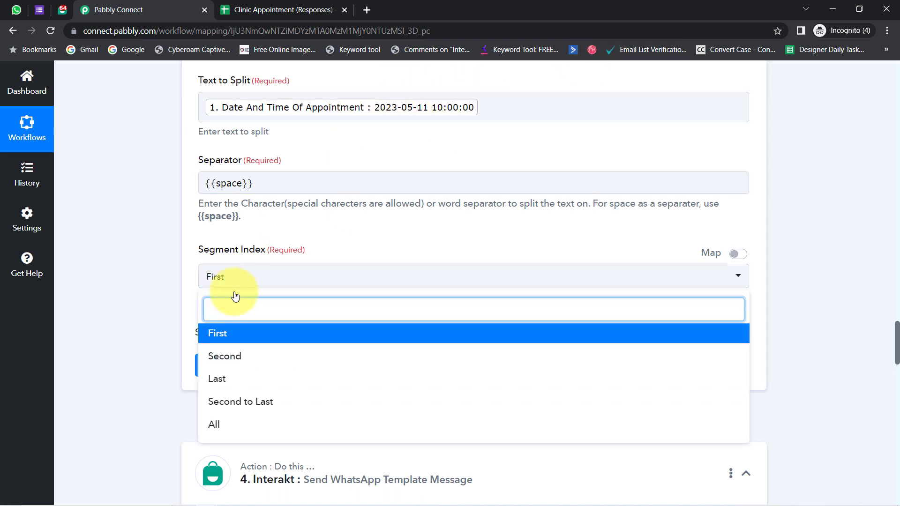
pyautogui.click(217, 424)
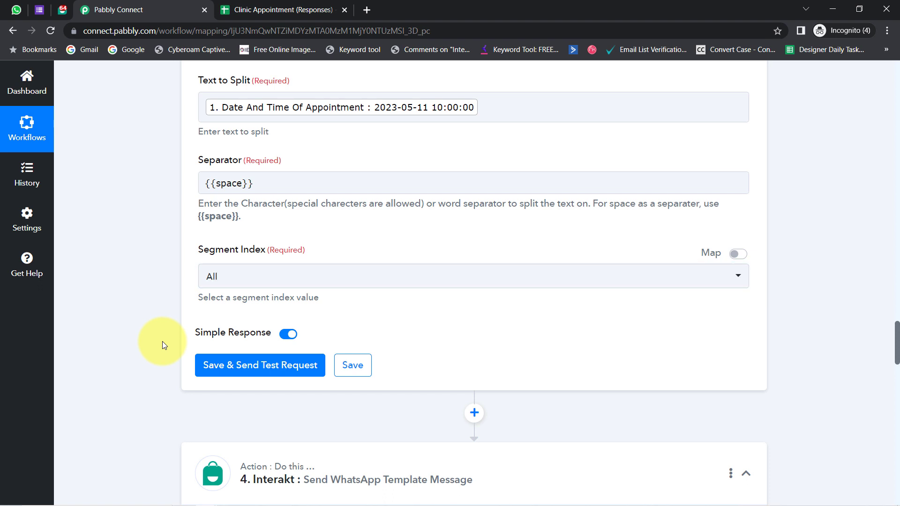
pyautogui.click(253, 361)
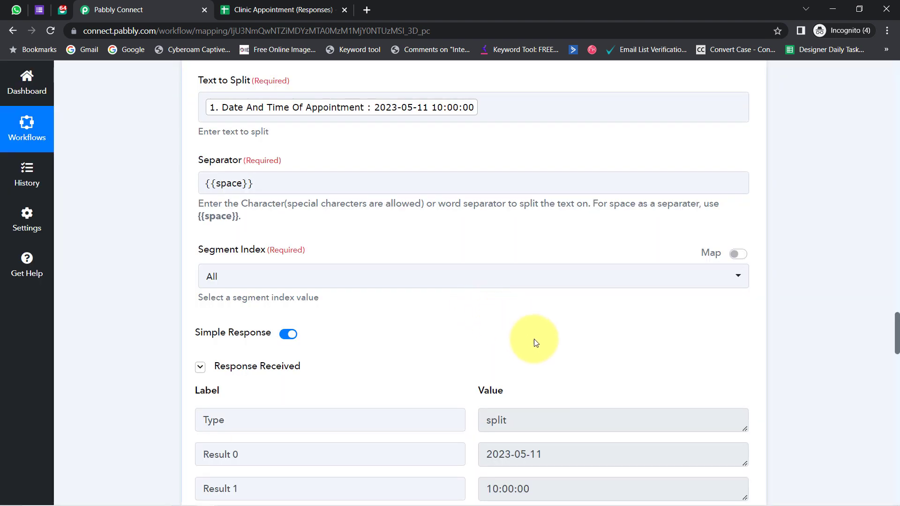
pyautogui.scroll(-3, 534, 339)
pyautogui.moveTo(530, 282); pyautogui.dragTo(496, 283)
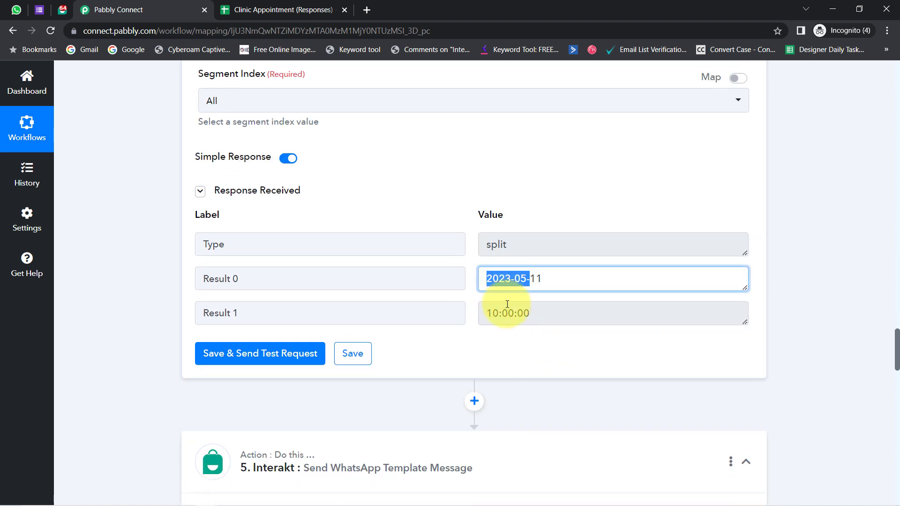
pyautogui.moveTo(529, 315); pyautogui.dragTo(468, 323)
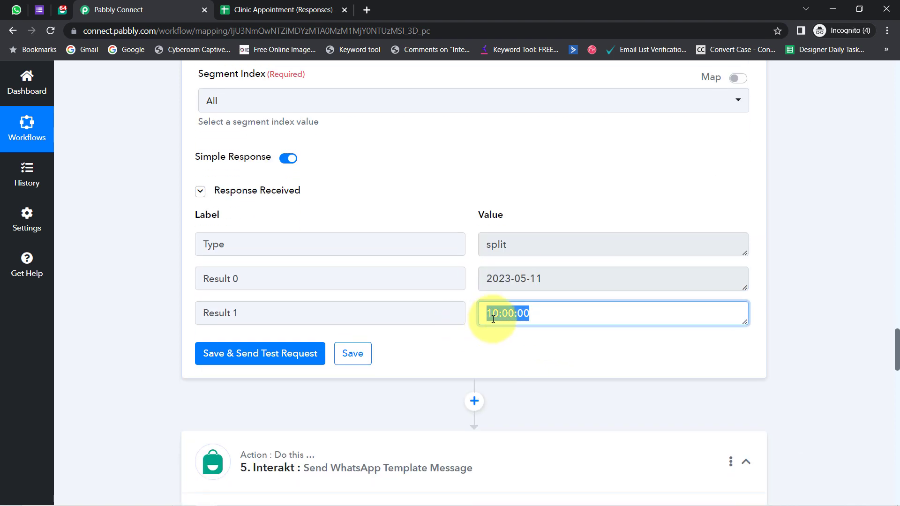
pyautogui.click(151, 320)
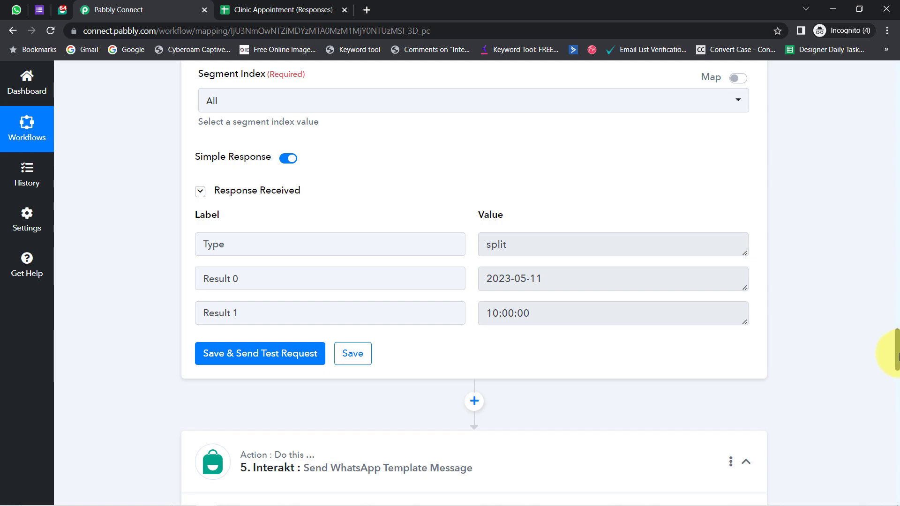
# Step: Re-save the existing Interakt #23 connection of the Interakt step to refresh the data available for its Body Variable Values
pyautogui.moveTo(897, 356); pyautogui.dragTo(886, 447)
pyautogui.click(382, 255)
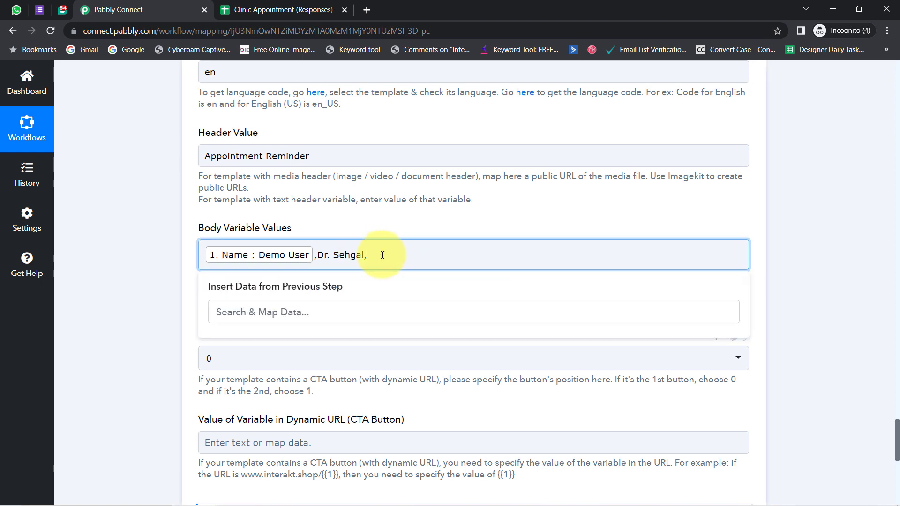
pyautogui.click(157, 296)
pyautogui.scroll(-6, 152, 319)
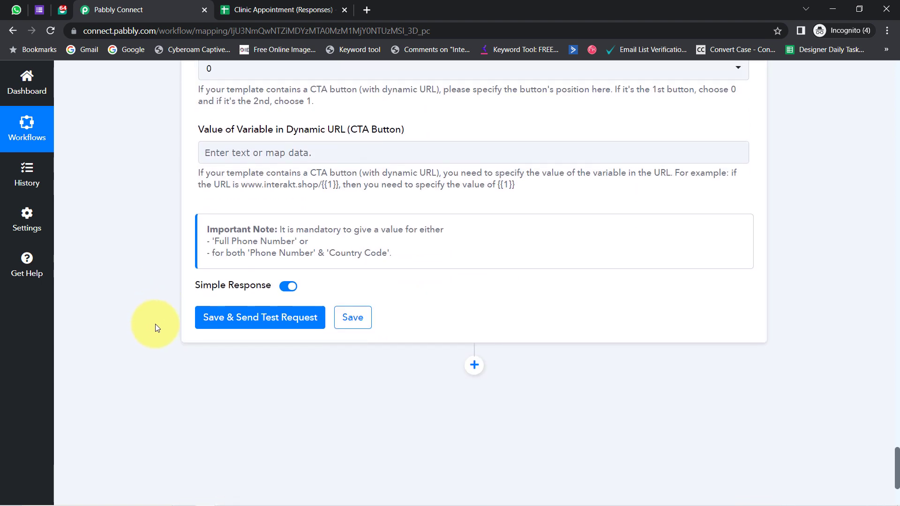
pyautogui.scroll(3, 151, 277)
pyautogui.scroll(17, 151, 274)
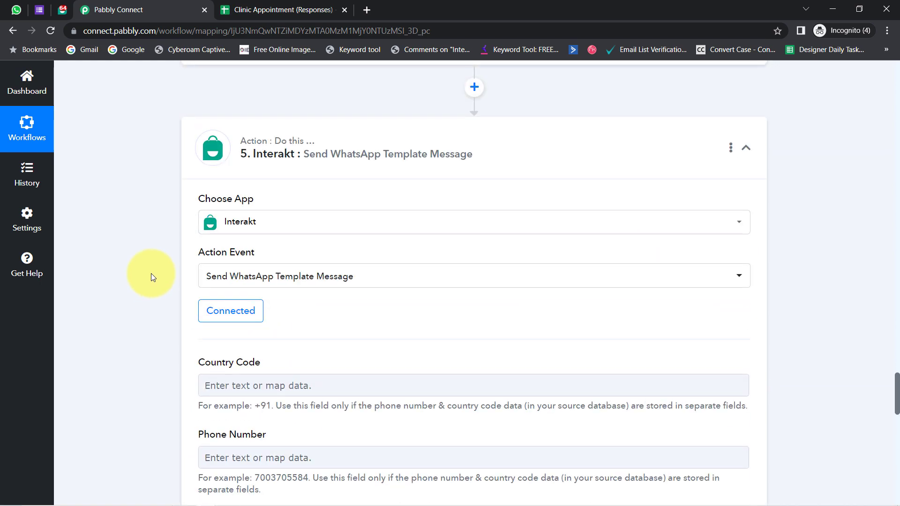
pyautogui.click(235, 318)
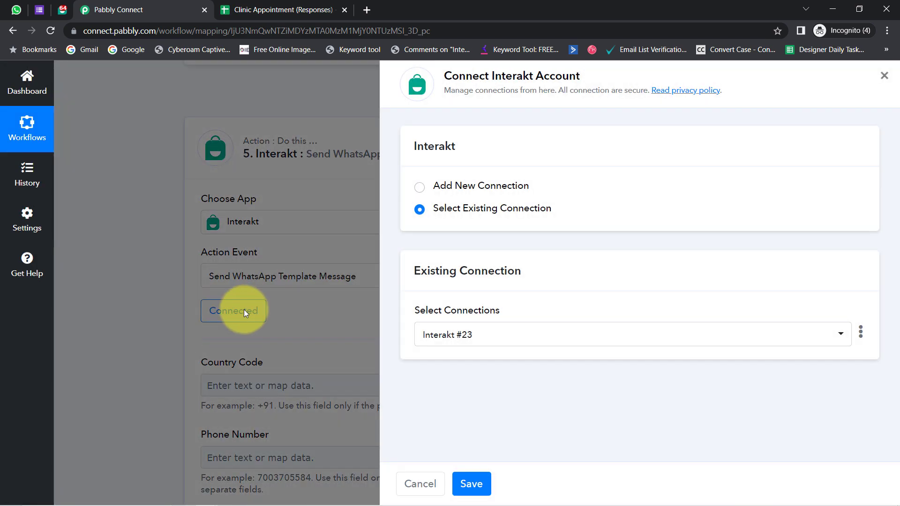
pyautogui.click(471, 484)
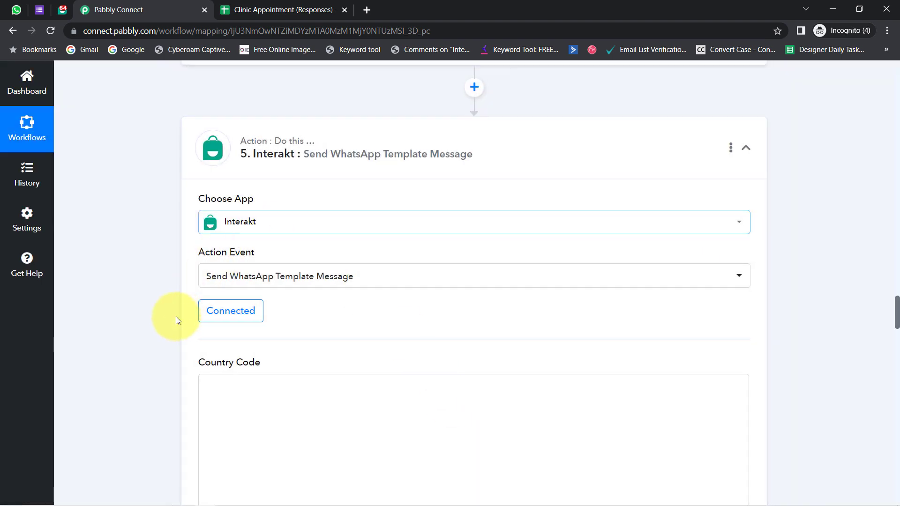
# Step: Map the Text Formatter's Result 0 date after the doctor's name in the Body Variable Values, followed by a comma
pyautogui.scroll(-9, 161, 341)
pyautogui.scroll(-1, 161, 338)
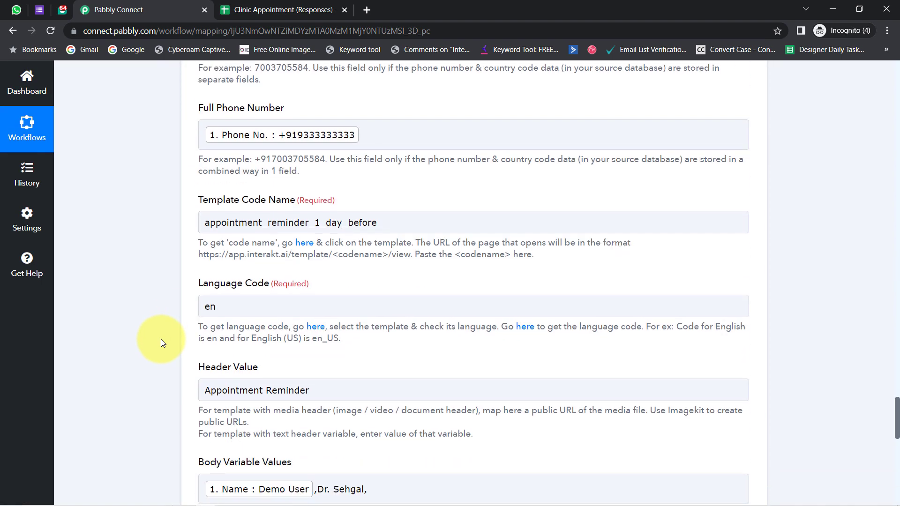
pyautogui.scroll(-5, 230, 331)
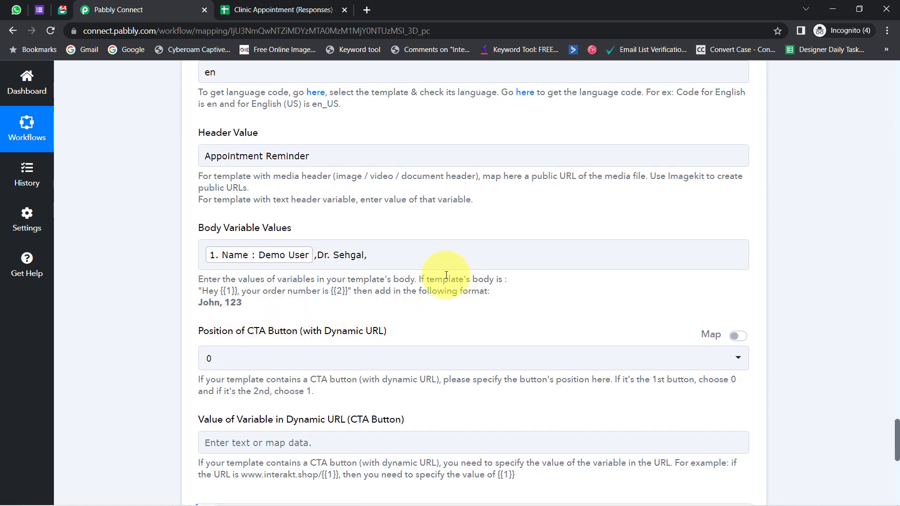
pyautogui.click(392, 256)
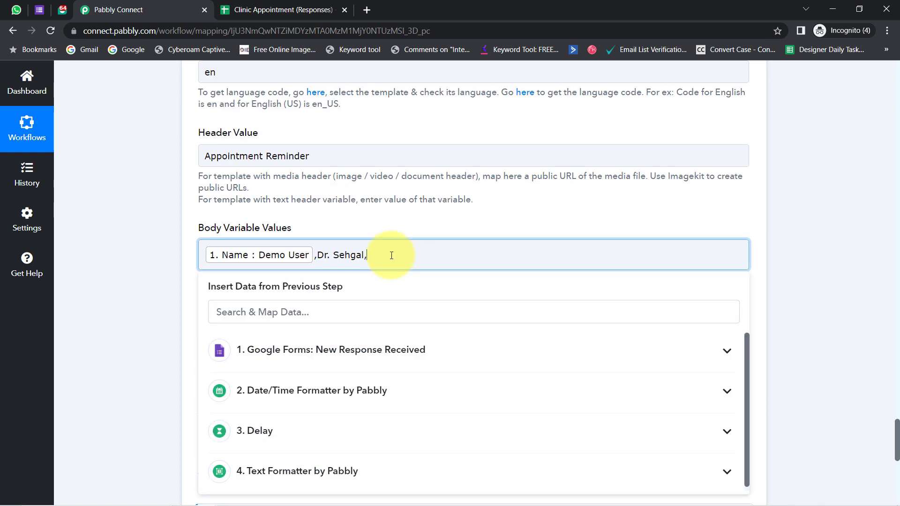
pyautogui.click(298, 462)
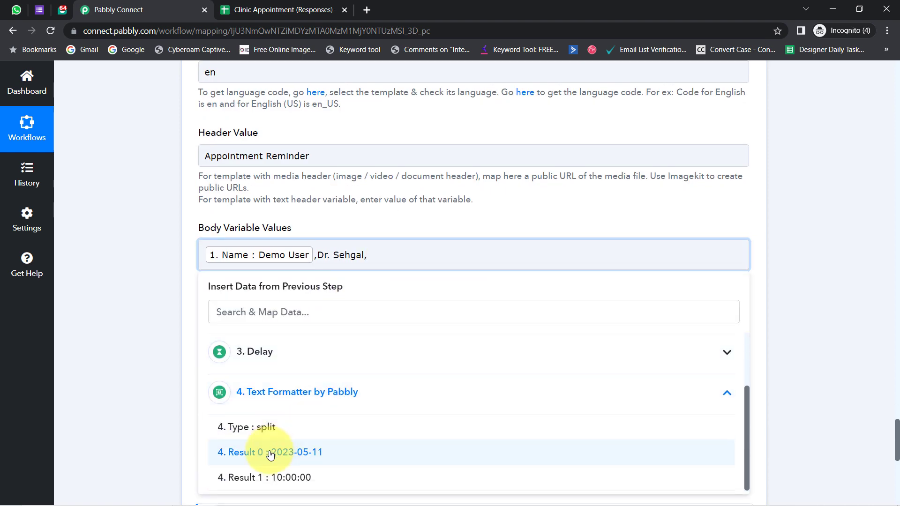
pyautogui.click(270, 453)
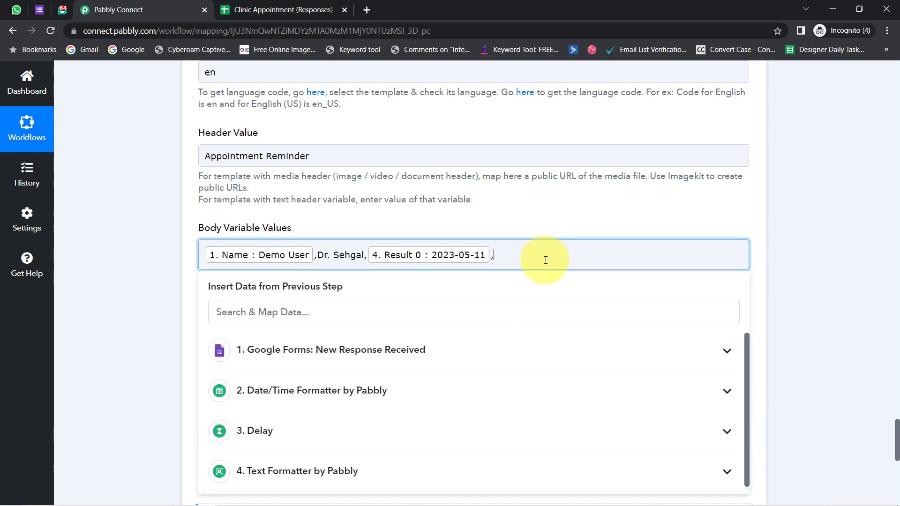
# Step: Map the Text Formatter's Result 1 time as the fourth body variable, after the appointment date
pyautogui.click(277, 317)
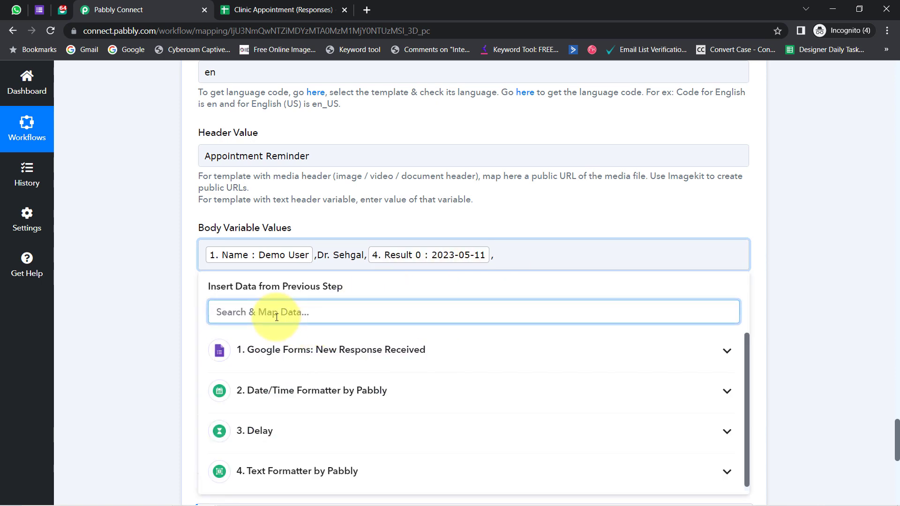
pyautogui.scroll(-4, 281, 398)
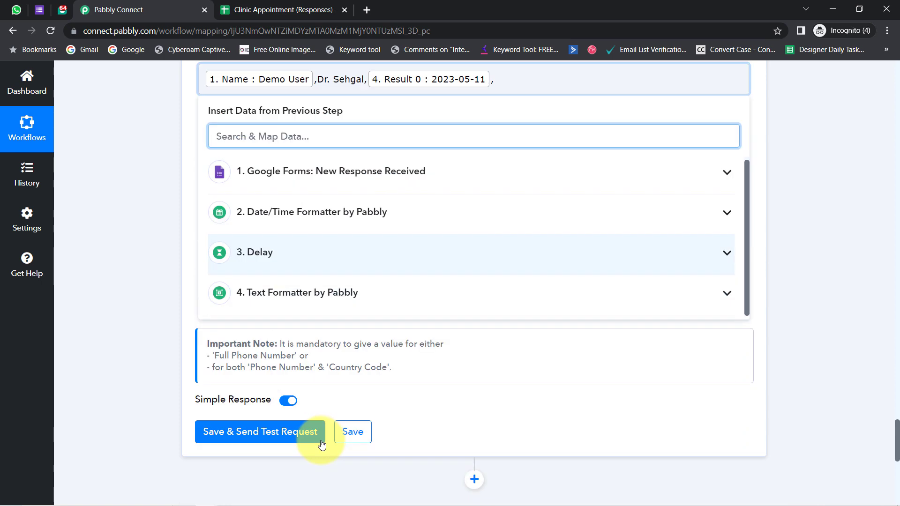
pyautogui.click(274, 300)
pyautogui.click(261, 375)
pyautogui.scroll(4, 346, 195)
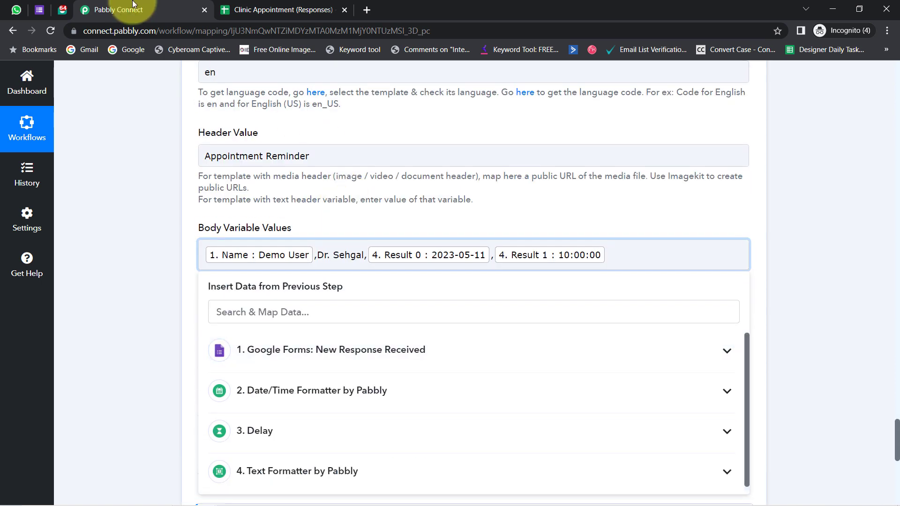
# Step: Check the Interakt template's {{5}} placeholder and add ABC Clinic as the last comma-separated body variable
pyautogui.click(55, 13)
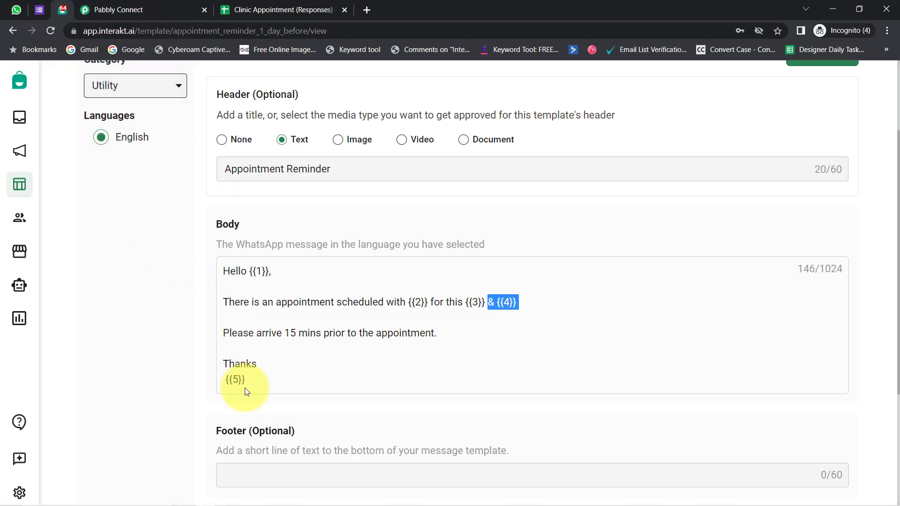
pyautogui.click(118, 6)
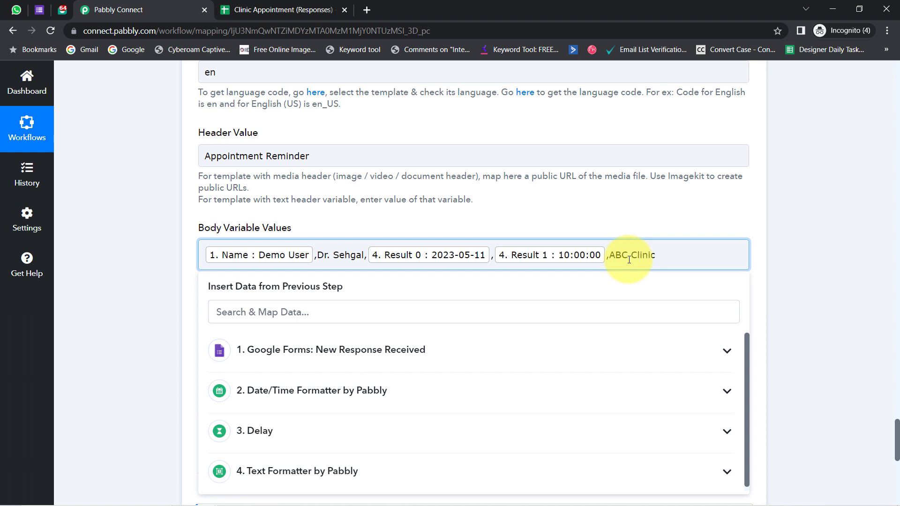
pyautogui.moveTo(623, 255); pyautogui.dragTo(643, 258)
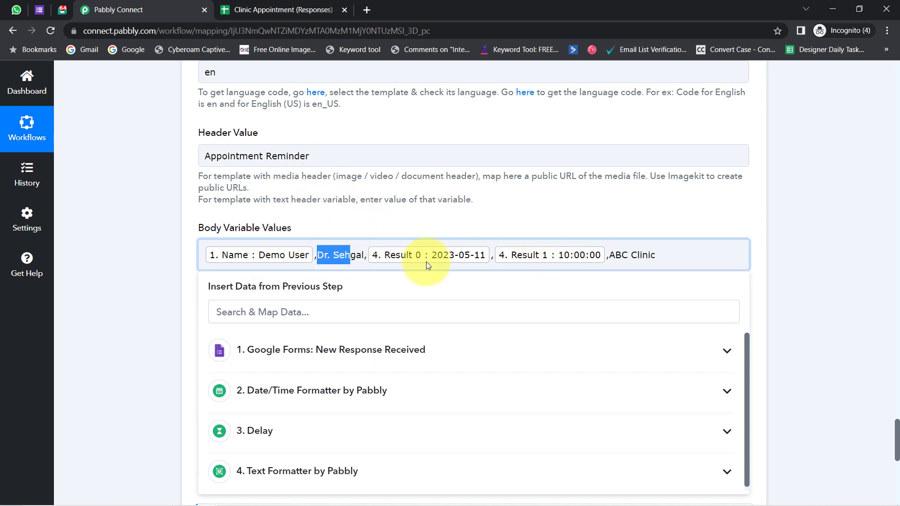
pyautogui.click(130, 255)
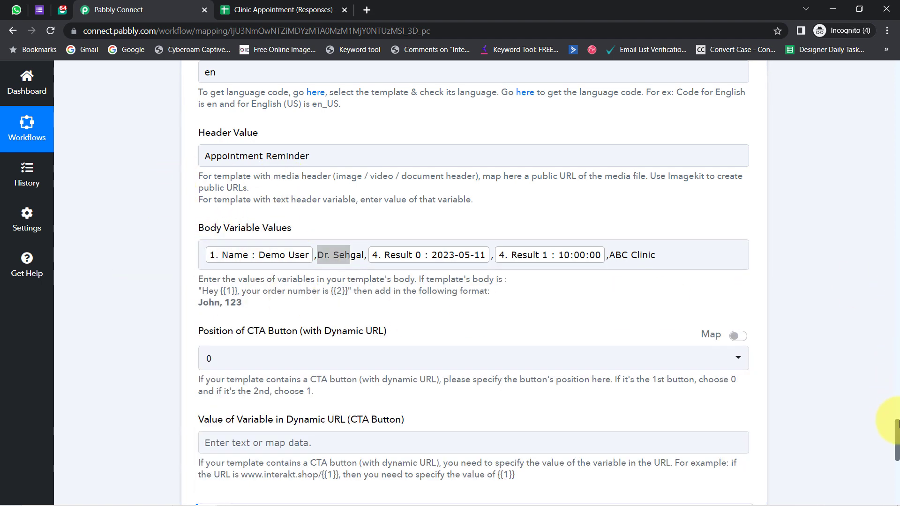
# Step: Review the Interakt step's CTA button position and dynamic URL fields against the template, and recheck the other mapped fields
pyautogui.moveTo(897, 429); pyautogui.dragTo(897, 446)
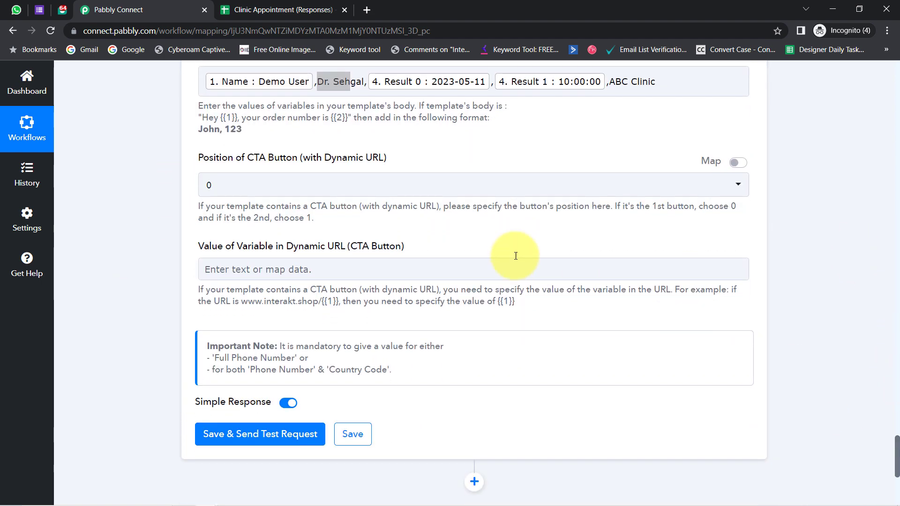
pyautogui.moveTo(317, 159); pyautogui.dragTo(402, 165)
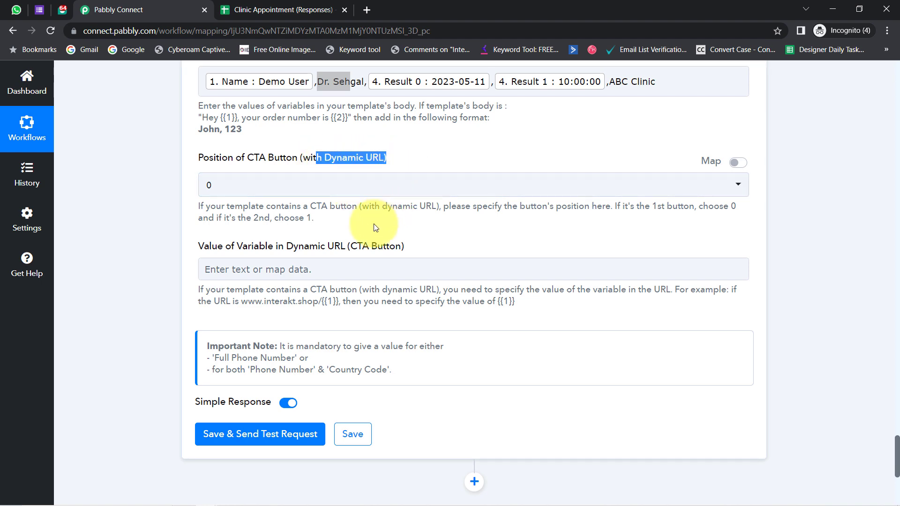
pyautogui.moveTo(358, 247); pyautogui.dragTo(403, 244)
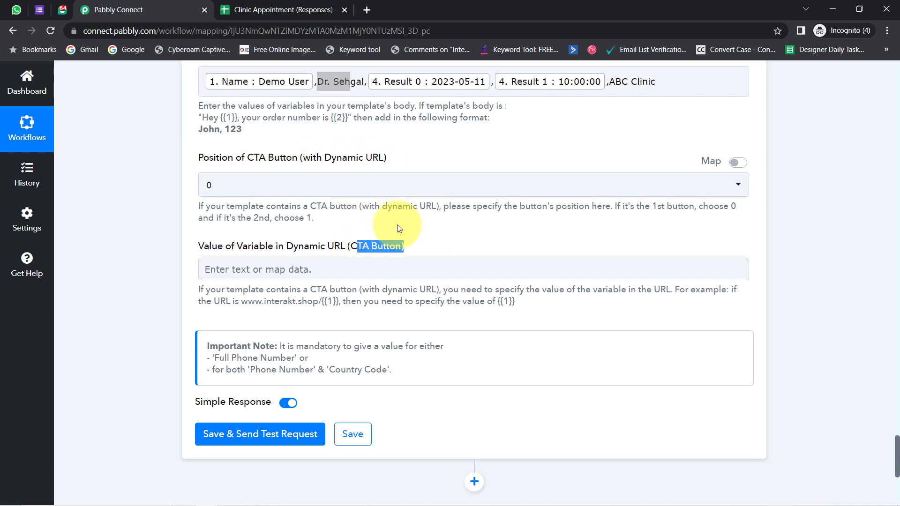
pyautogui.click(63, 9)
pyautogui.click(122, 9)
pyautogui.scroll(1, 186, 209)
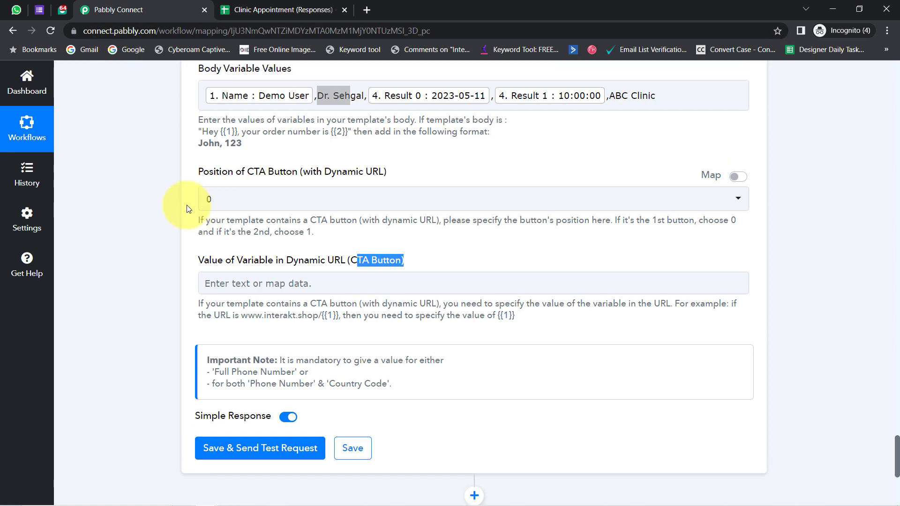
pyautogui.scroll(10, 187, 204)
pyautogui.scroll(-8, 187, 204)
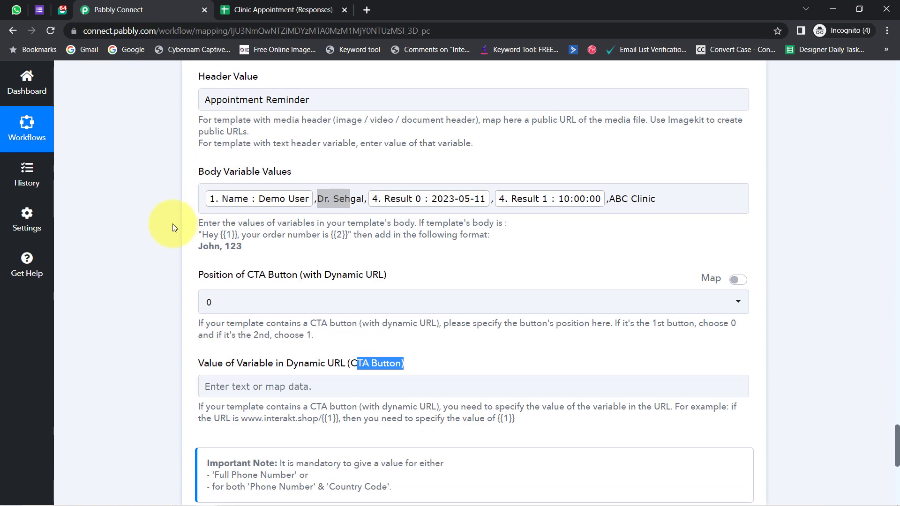
pyautogui.scroll(-5, 173, 227)
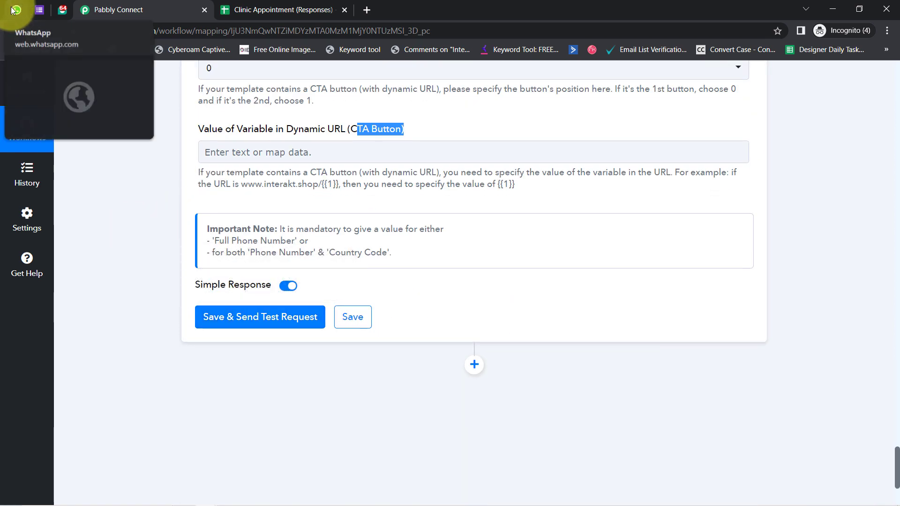
# Step: Switch to WhatsApp Web and delete the existing Pabbly Team - Interakt chat
pyautogui.click(13, 9)
pyautogui.click(873, 84)
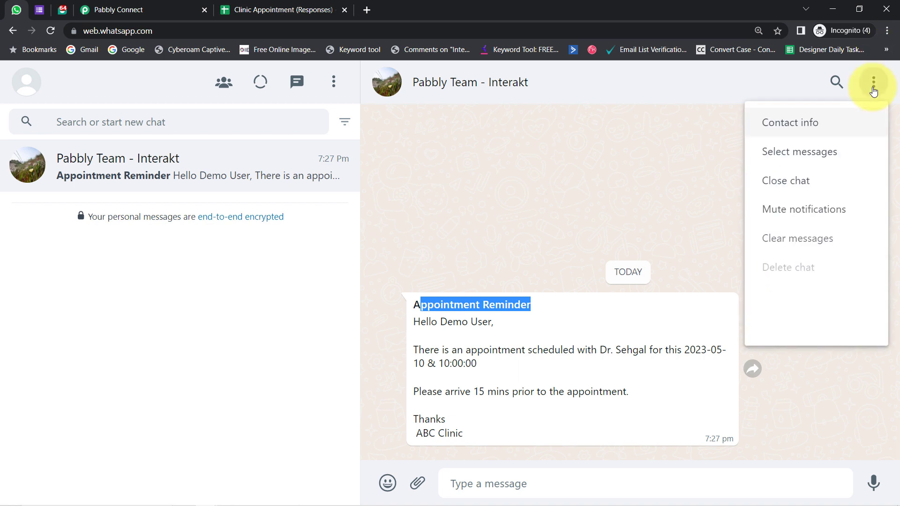
pyautogui.click(797, 276)
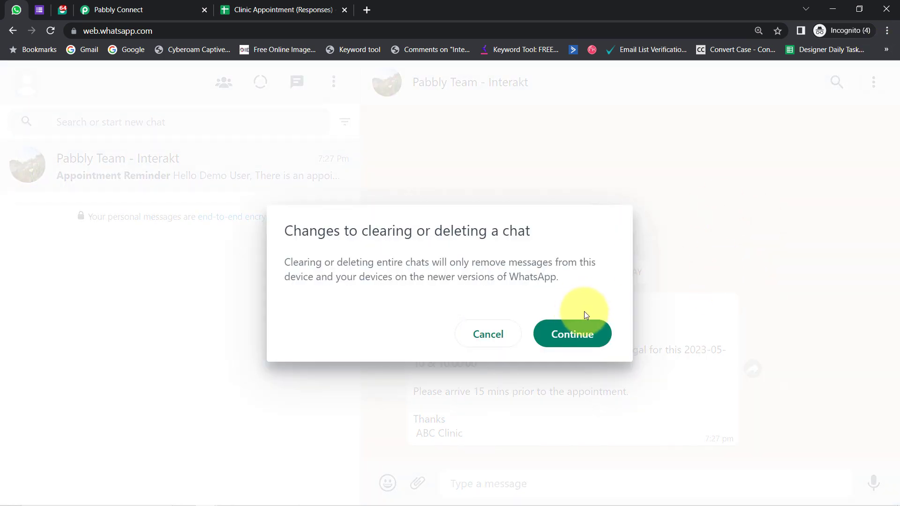
pyautogui.click(571, 341)
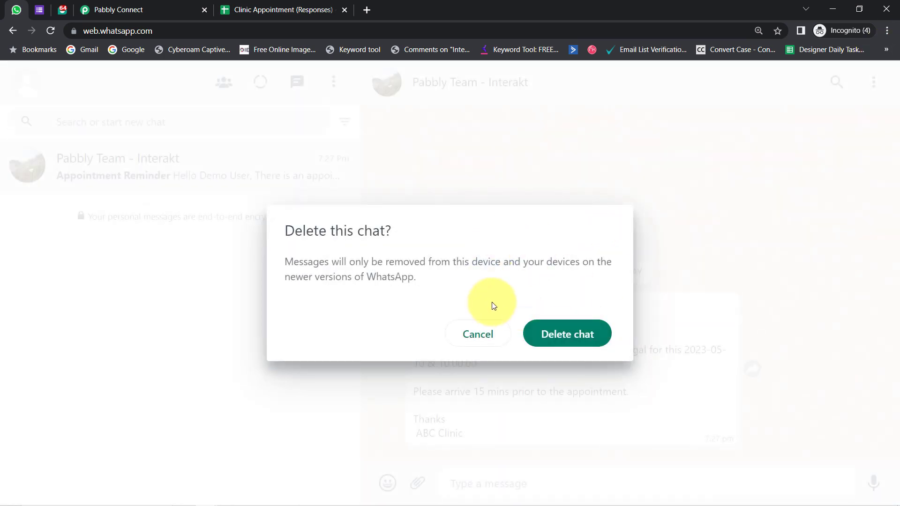
pyautogui.click(553, 333)
# Step: Back in Pabbly Connect, replace the mapped Full Phone Number with the test recipient's phone number, then save and send a test request
pyautogui.click(121, 5)
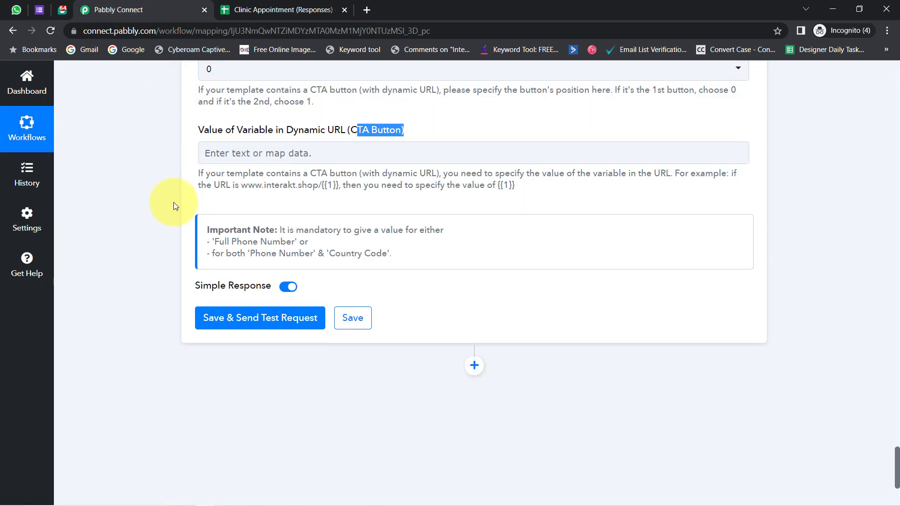
pyautogui.scroll(10, 173, 204)
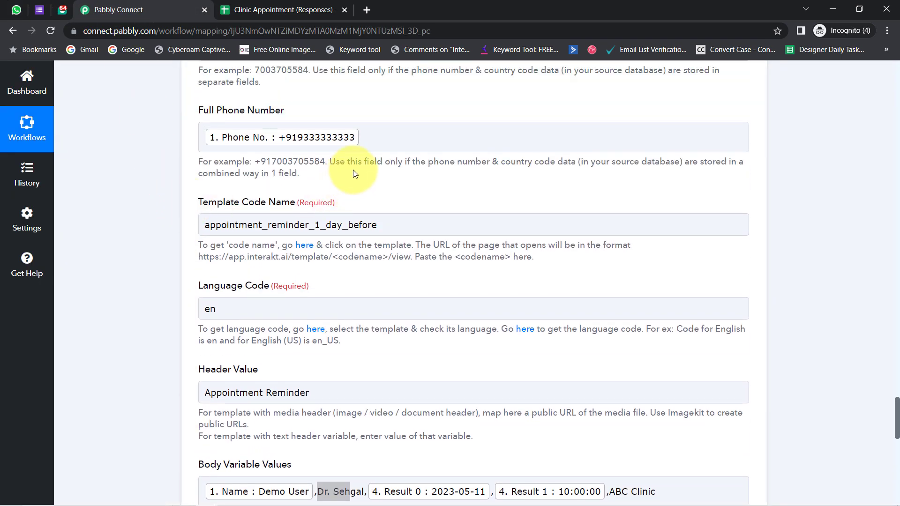
pyautogui.click(368, 145)
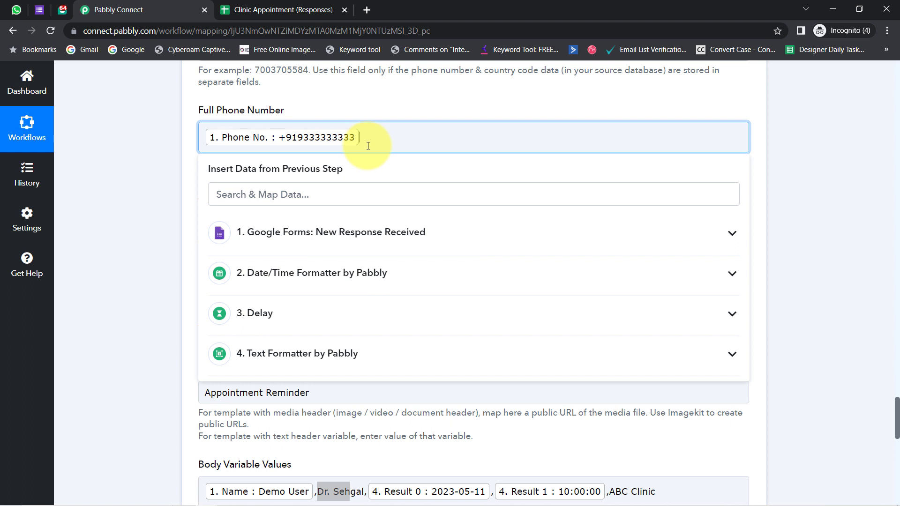
pyautogui.press('BackSpace')
pyautogui.scroll(-10, 367, 145)
pyautogui.click(227, 237)
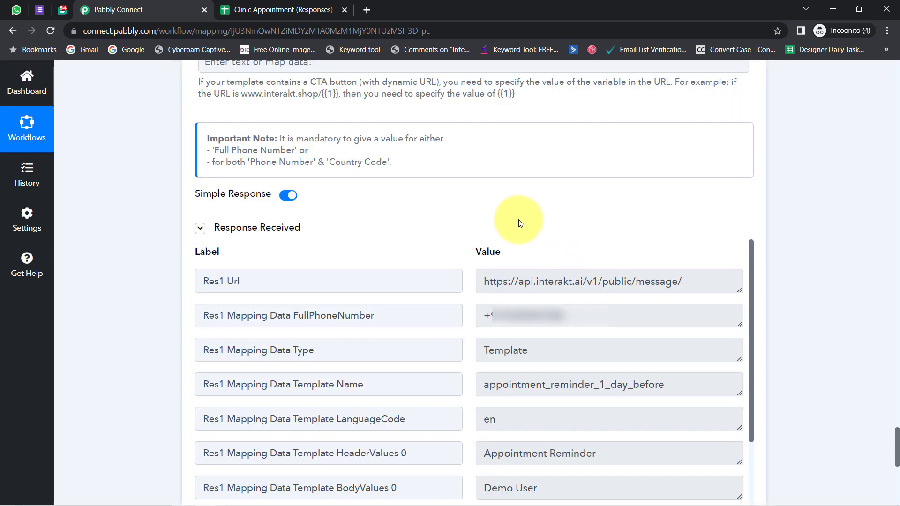
# Step: Reload WhatsApp Web, open the Pabbly Team - Interakt chat and check the newly received Appointment Reminder message
pyautogui.click(14, 9)
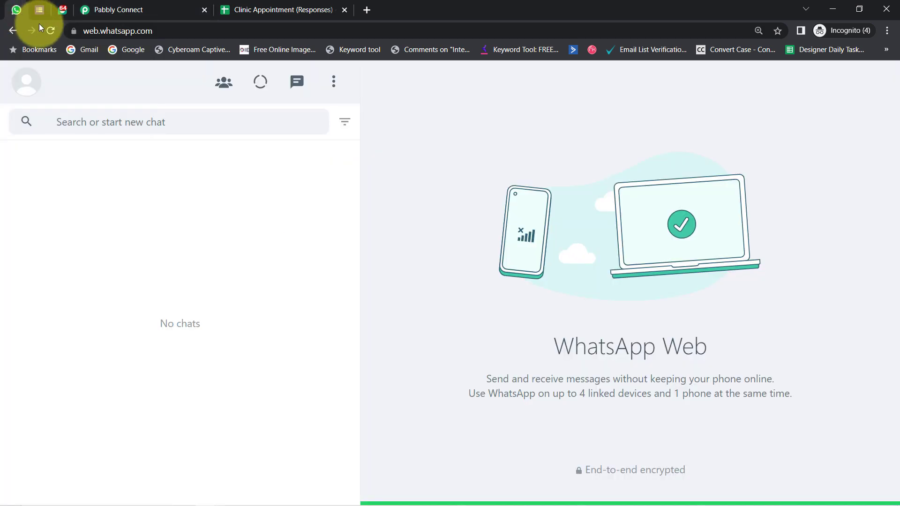
pyautogui.click(49, 32)
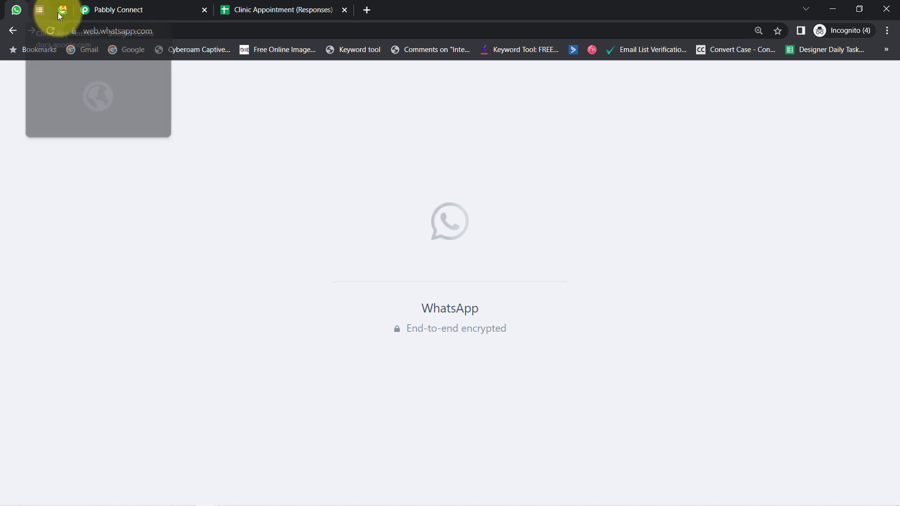
pyautogui.moveTo(113, 5)
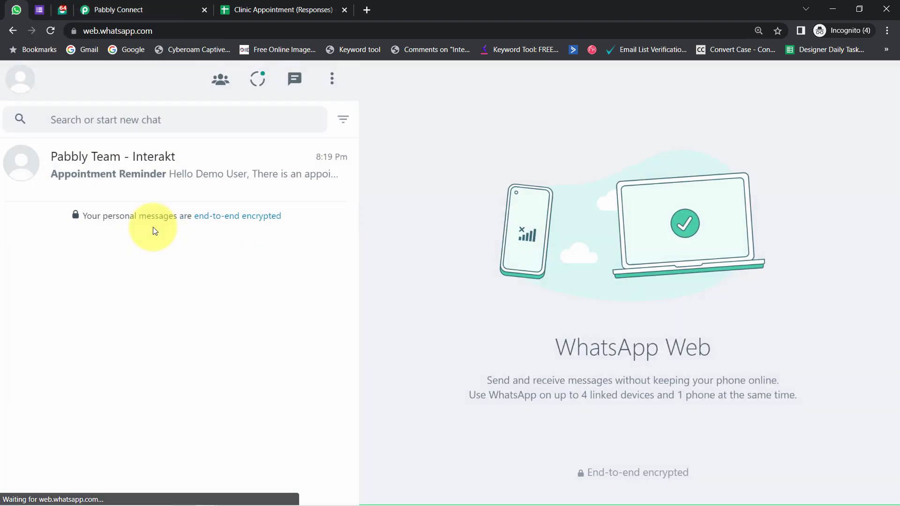
pyautogui.click(151, 176)
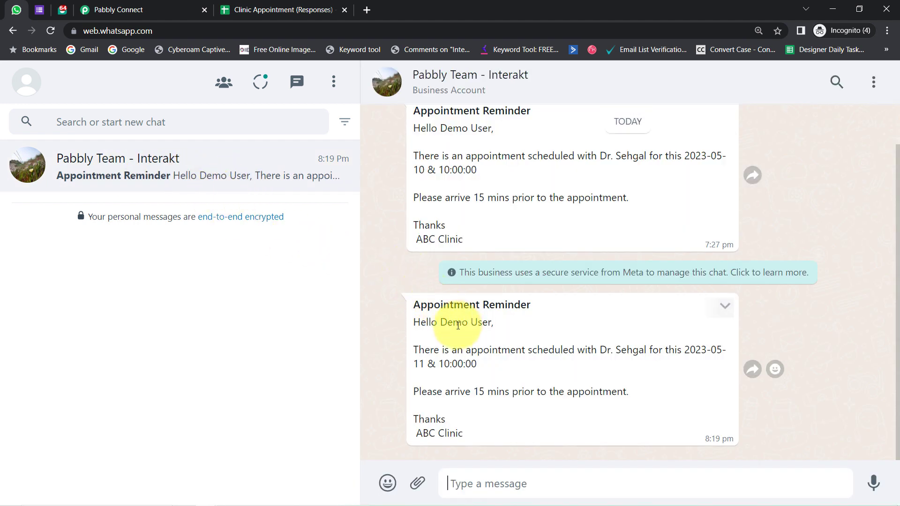
pyautogui.moveTo(421, 305); pyautogui.dragTo(548, 307)
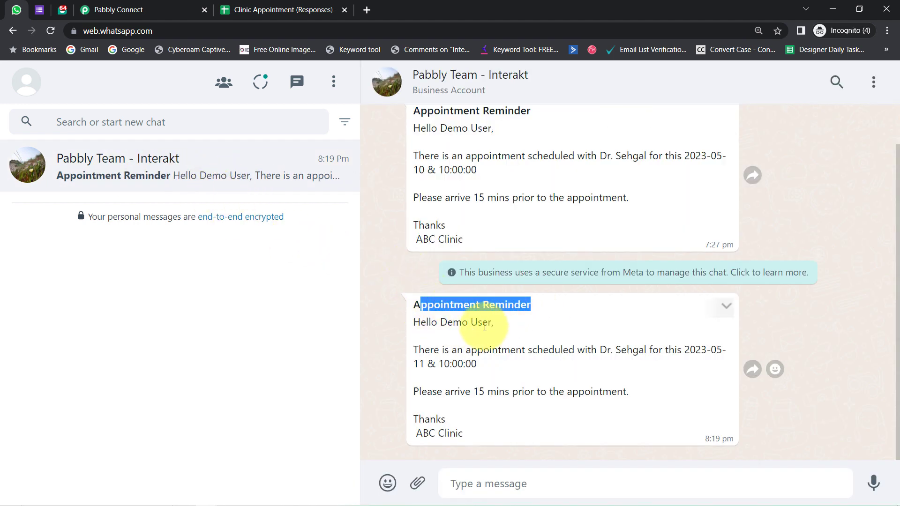
# Step: Check the newest Appointment Reminder message's recipient name, doctor, date, time, arrival note and clinic sign-off
pyautogui.moveTo(448, 324); pyautogui.dragTo(495, 324)
pyautogui.moveTo(438, 352); pyautogui.dragTo(733, 353)
pyautogui.moveTo(441, 367); pyautogui.dragTo(508, 368)
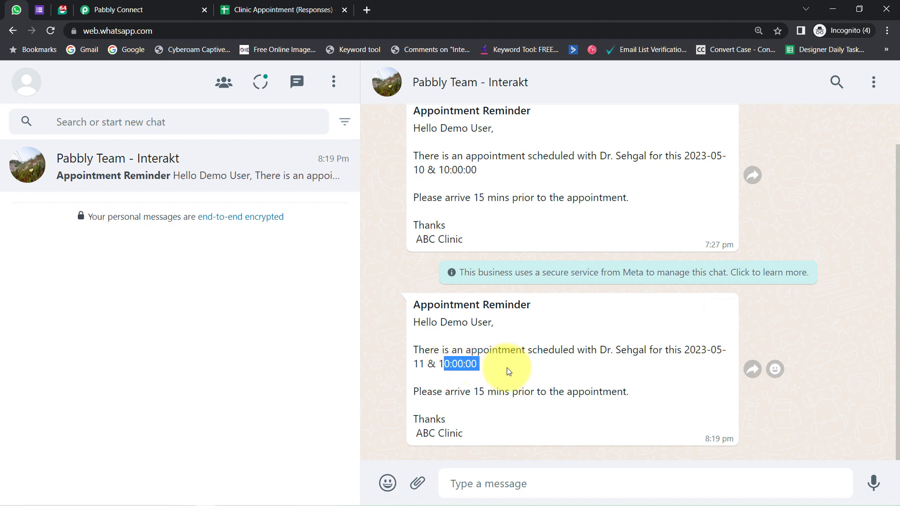
pyautogui.moveTo(427, 391); pyautogui.dragTo(642, 398)
pyautogui.moveTo(424, 419); pyautogui.dragTo(464, 431)
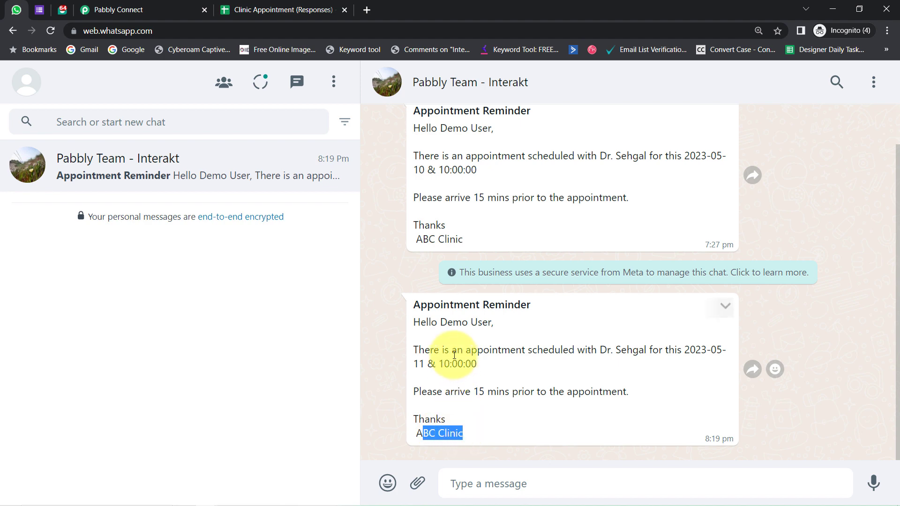
pyautogui.moveTo(440, 324); pyautogui.dragTo(492, 322)
pyautogui.moveTo(599, 351); pyautogui.dragTo(707, 354)
pyautogui.click(562, 356)
# Step: Compare the earlier Appointment Reminder in the chat with the newest one
pyautogui.scroll(2, 562, 356)
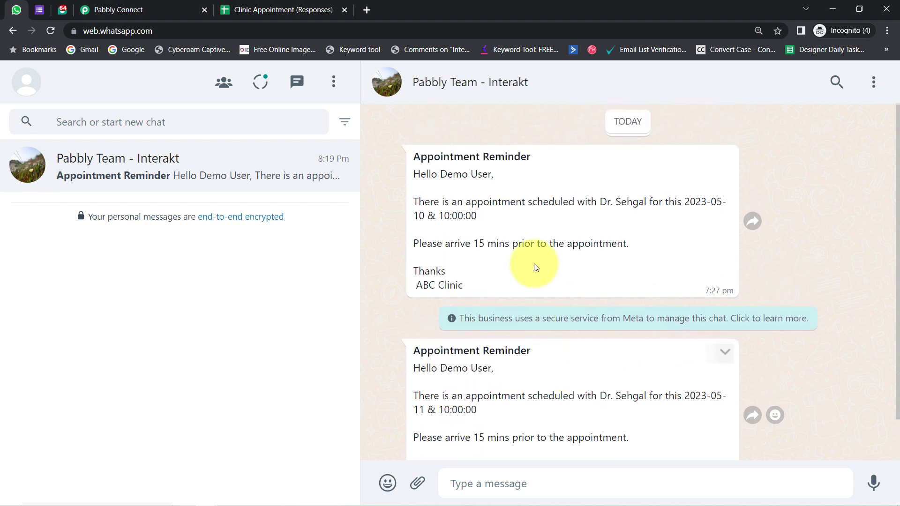
pyautogui.moveTo(459, 149); pyautogui.dragTo(512, 271)
pyautogui.scroll(-1, 468, 295)
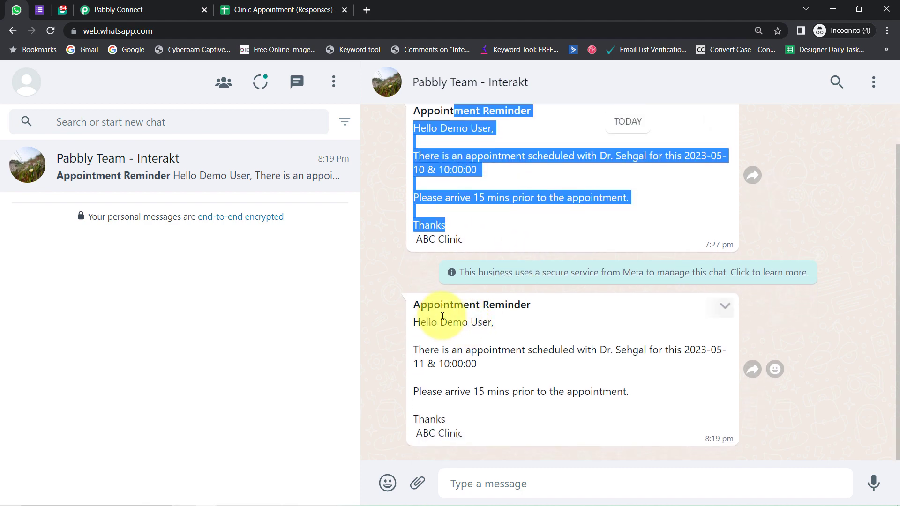
pyautogui.moveTo(430, 305); pyautogui.dragTo(478, 363)
pyautogui.click(476, 364)
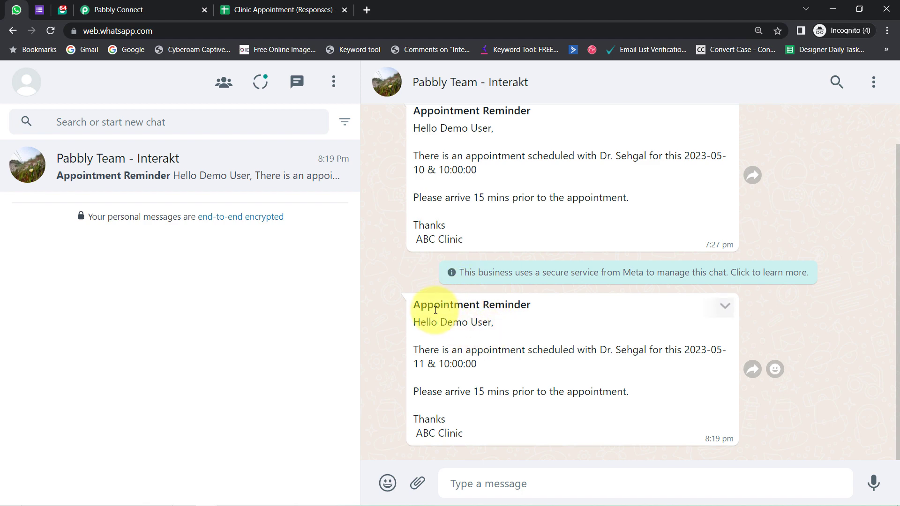
# Step: Switch to Google Forms to review the Clinic Appointment form's title, then reread the newest reminder in WhatsApp Web
pyautogui.click(38, 9)
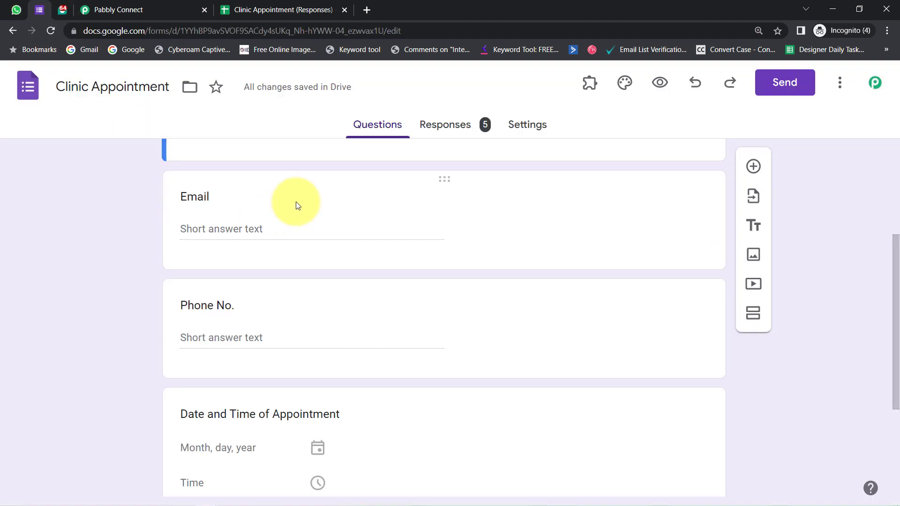
pyautogui.scroll(4, 261, 267)
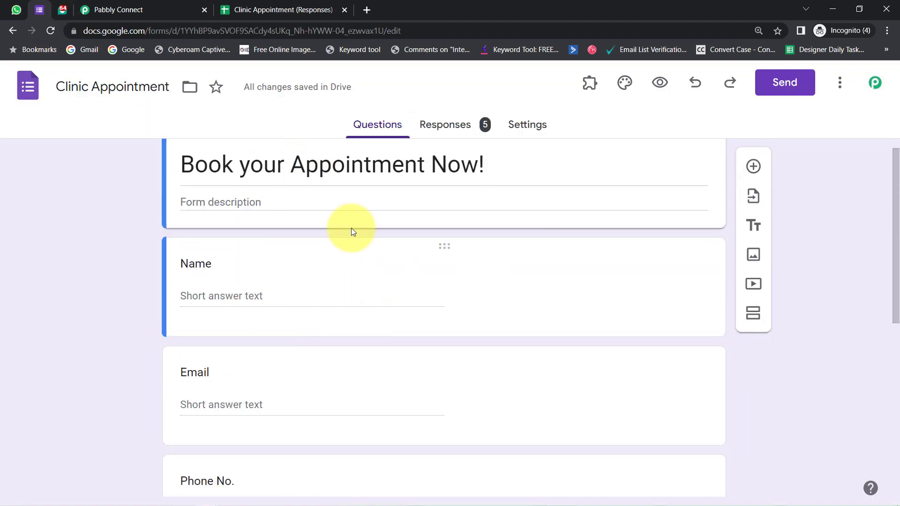
pyautogui.moveTo(251, 165); pyautogui.dragTo(461, 162)
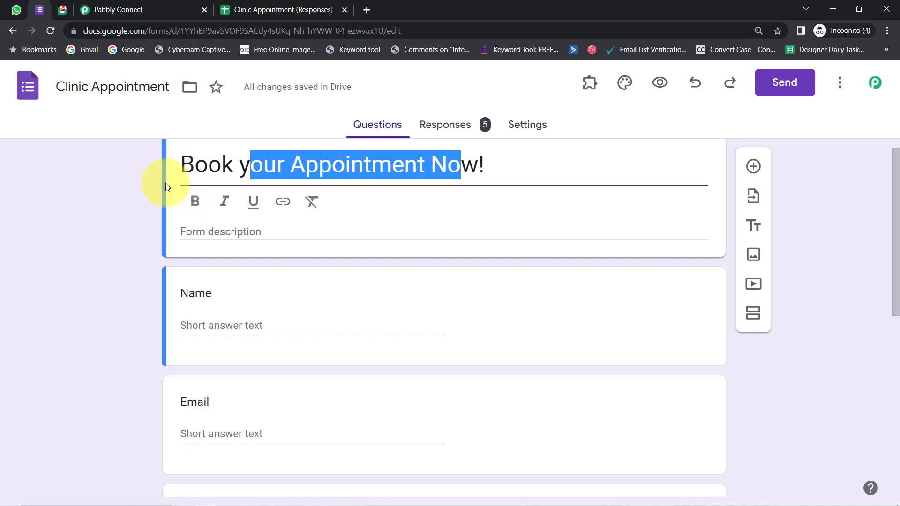
pyautogui.click(16, 10)
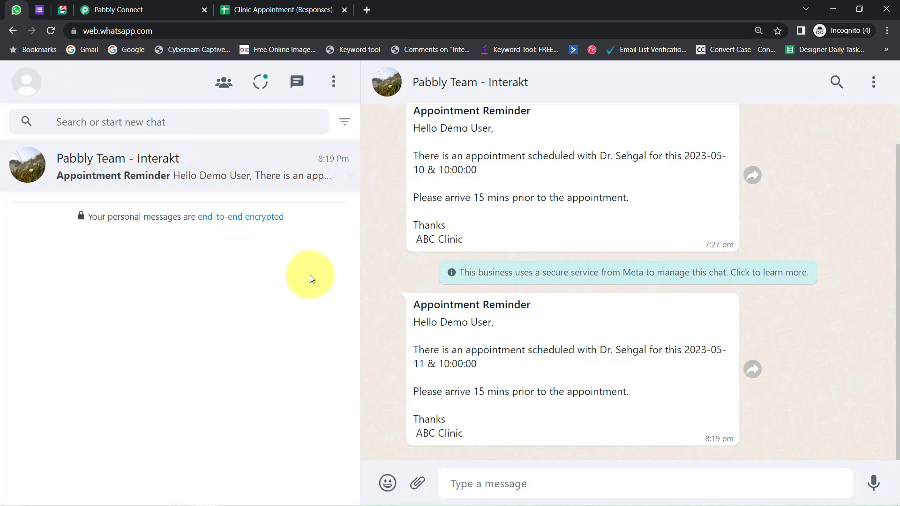
pyautogui.moveTo(436, 304); pyautogui.dragTo(469, 437)
pyautogui.click(459, 428)
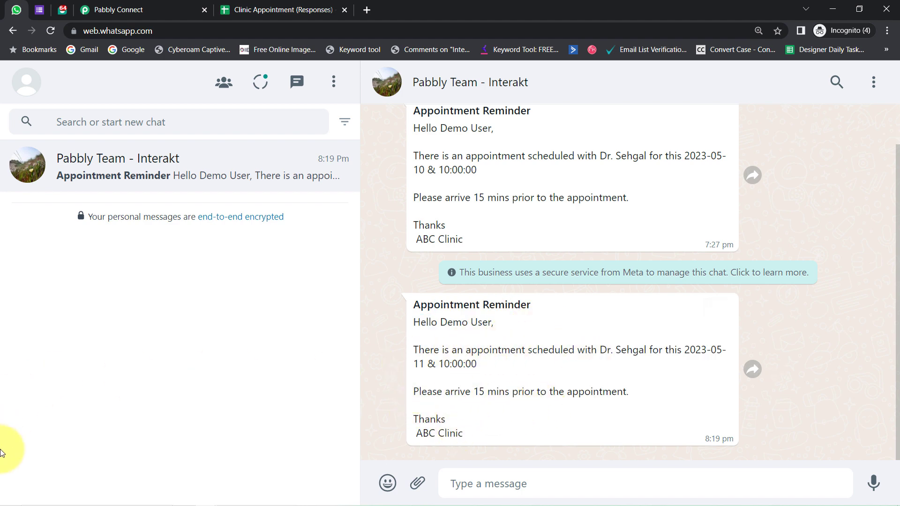
# Step: Switch back to Pabbly Connect and collapse all five workflow steps, from the Google Forms trigger to the Interakt action
pyautogui.click(140, 10)
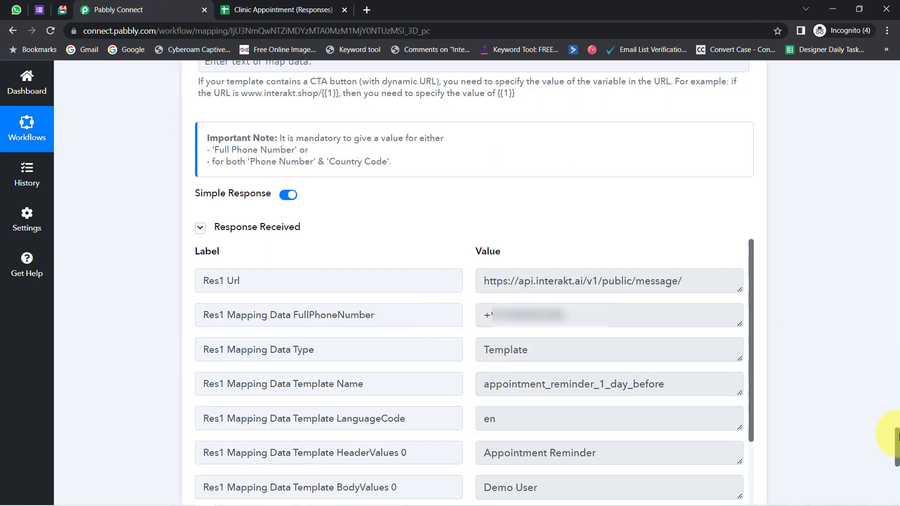
pyautogui.moveTo(896, 439); pyautogui.dragTo(889, 56)
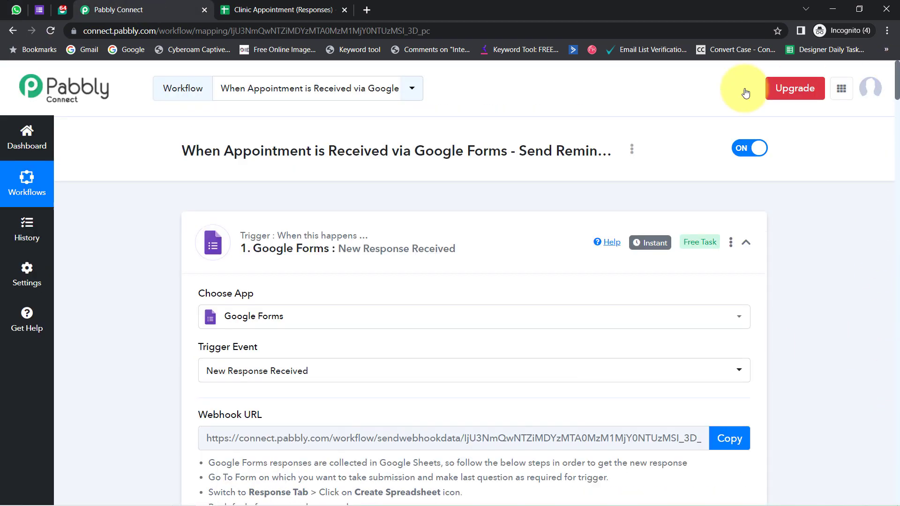
pyautogui.click(403, 247)
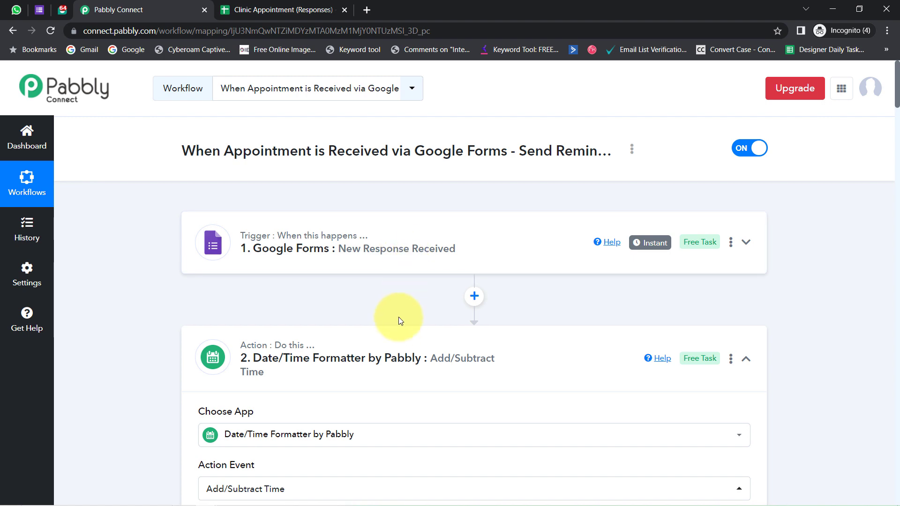
pyautogui.click(405, 344)
pyautogui.scroll(-1, 408, 347)
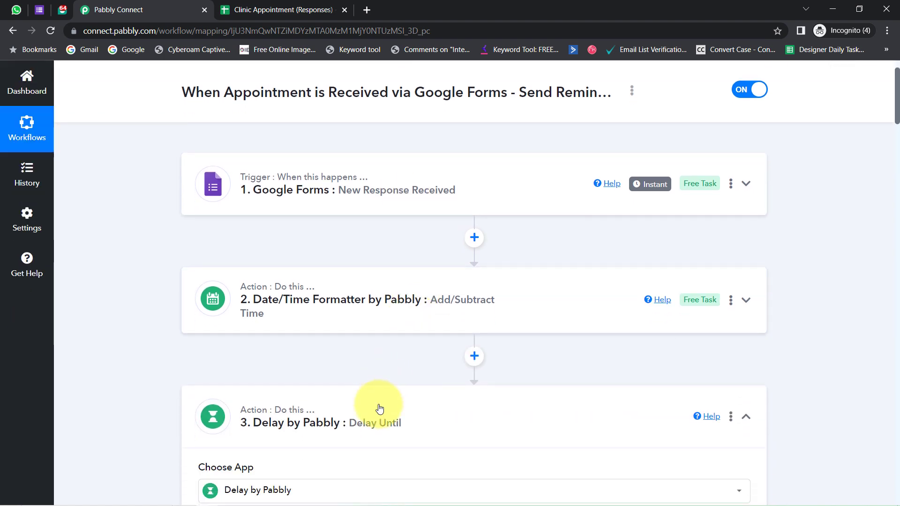
pyautogui.scroll(-2, 436, 316)
pyautogui.click(360, 402)
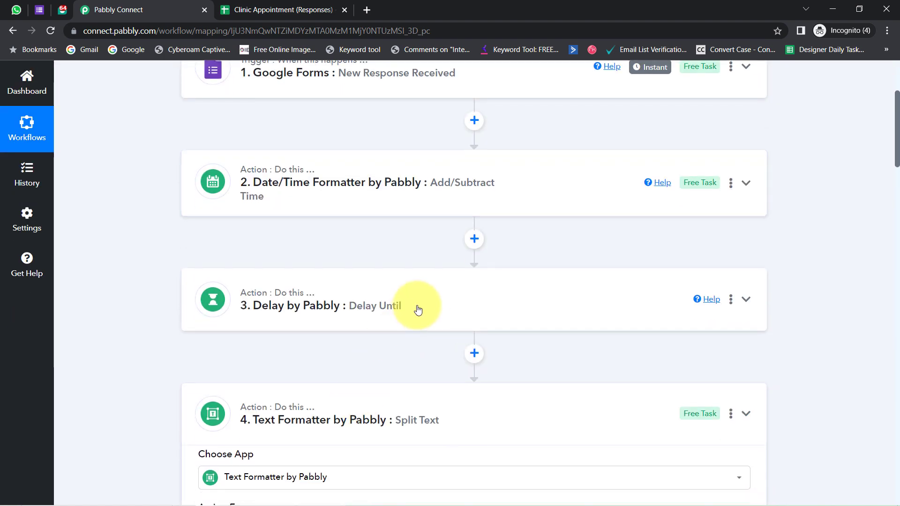
pyautogui.scroll(-3, 417, 309)
pyautogui.click(331, 355)
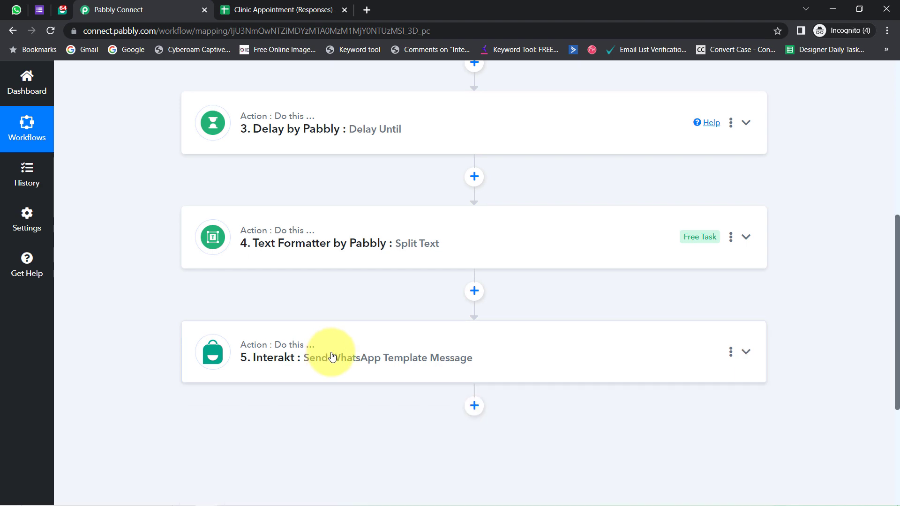
pyautogui.scroll(-1, 383, 315)
pyautogui.scroll(10, 387, 311)
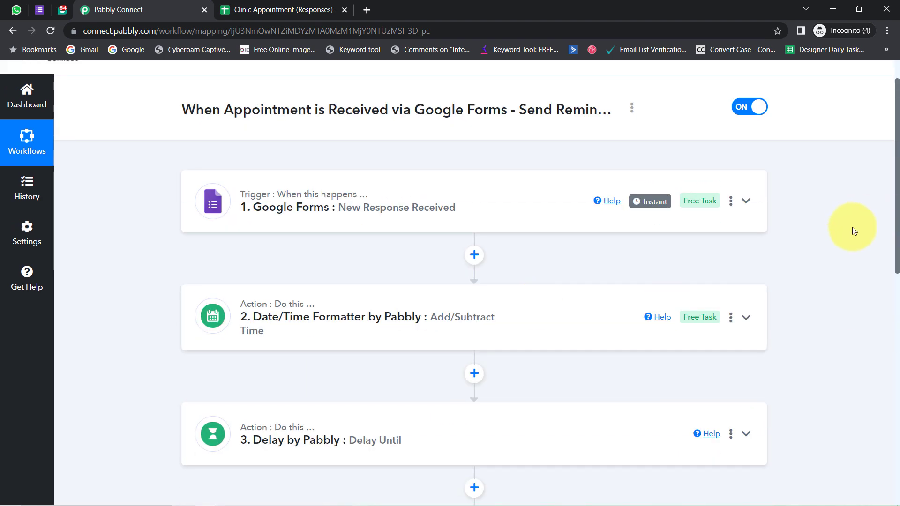
# Step: Copy the workflow's share link and close the Share Workflow dialog
pyautogui.moveTo(896, 213); pyautogui.dragTo(884, 195)
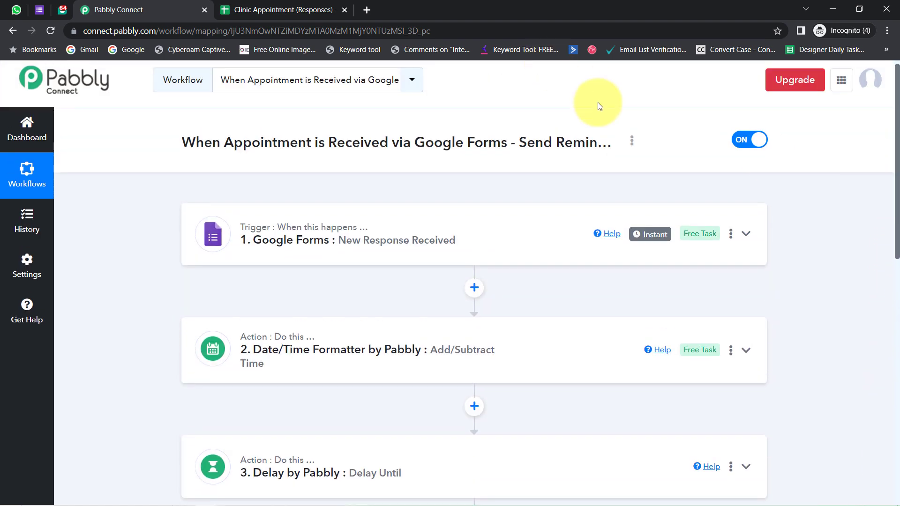
pyautogui.click(633, 146)
pyautogui.click(542, 200)
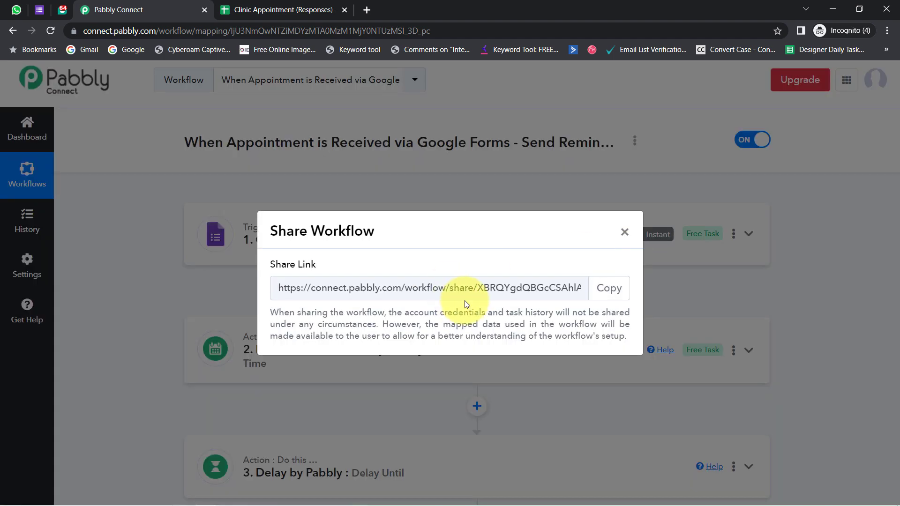
pyautogui.click(606, 287)
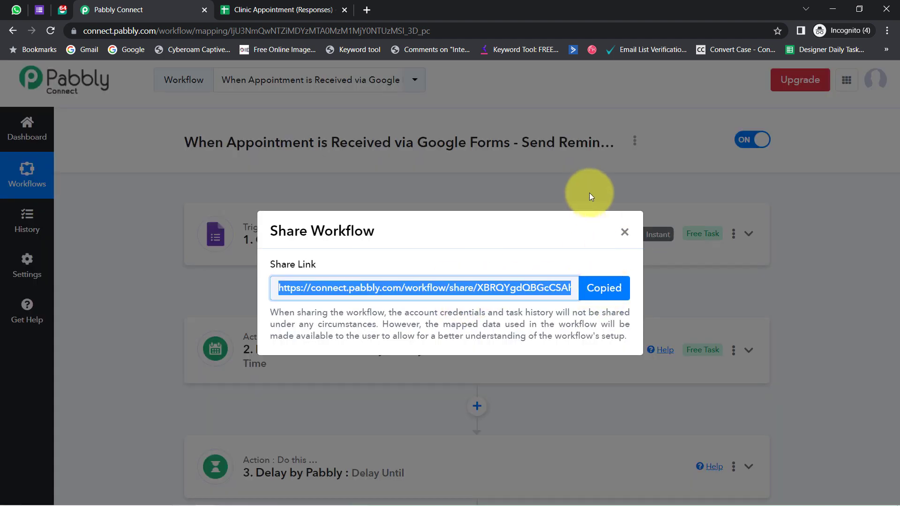
pyautogui.click(624, 232)
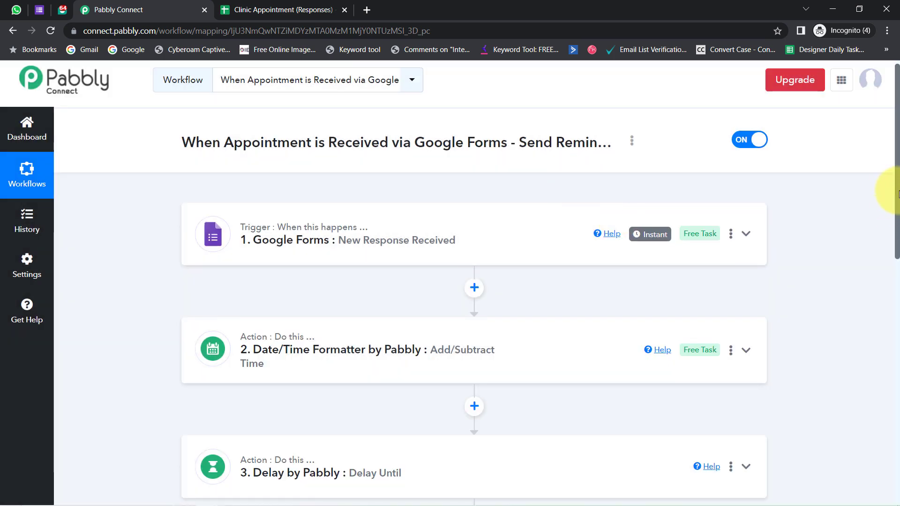
# Step: Look over the collapsed workflow and read the explanation of the Google Forms trigger's Instant label
pyautogui.moveTo(897, 192); pyautogui.dragTo(886, 231)
pyautogui.moveTo(646, 150)
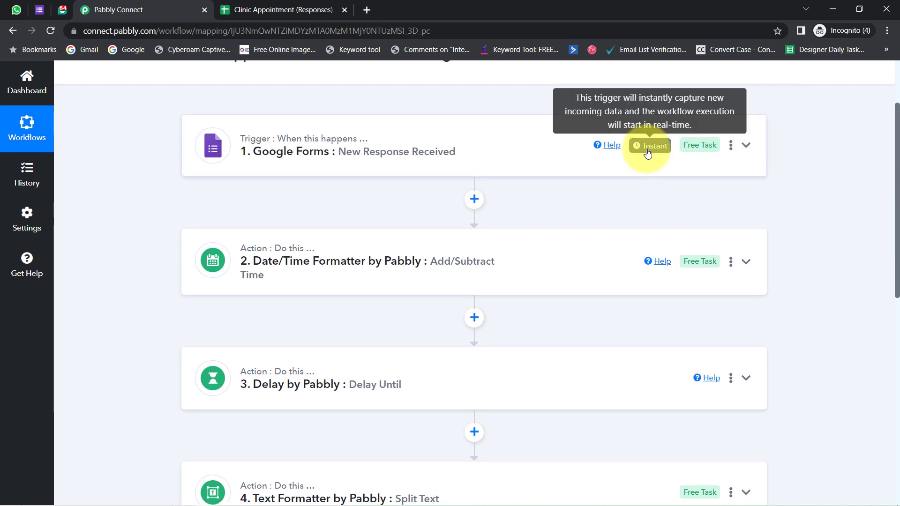